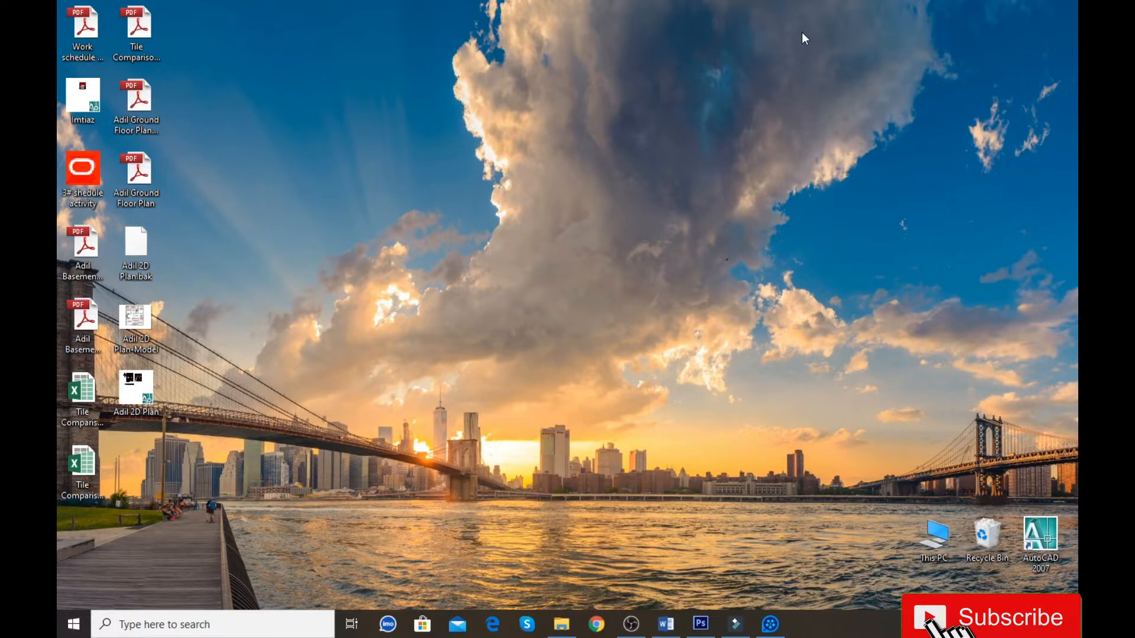
{"action": "right_click", "coordinate": [513, 121]}
{"action": "left_click", "coordinate": [566, 164]}
{"action": "right_click", "coordinate": [355, 137]}
{"action": "left_click", "coordinate": [404, 174]}
{"action": "right_click", "coordinate": [380, 146]}
{"action": "left_click", "coordinate": [413, 190]}
{"action": "left_click", "coordinate": [666, 628]}
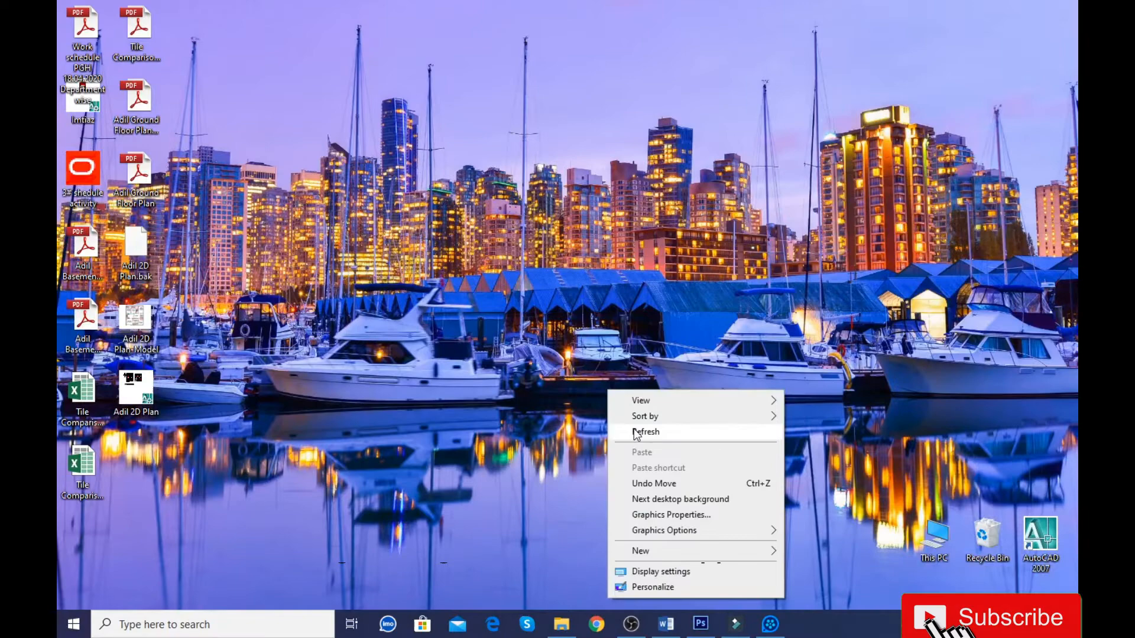
{"action": "left_click", "coordinate": [623, 431]}
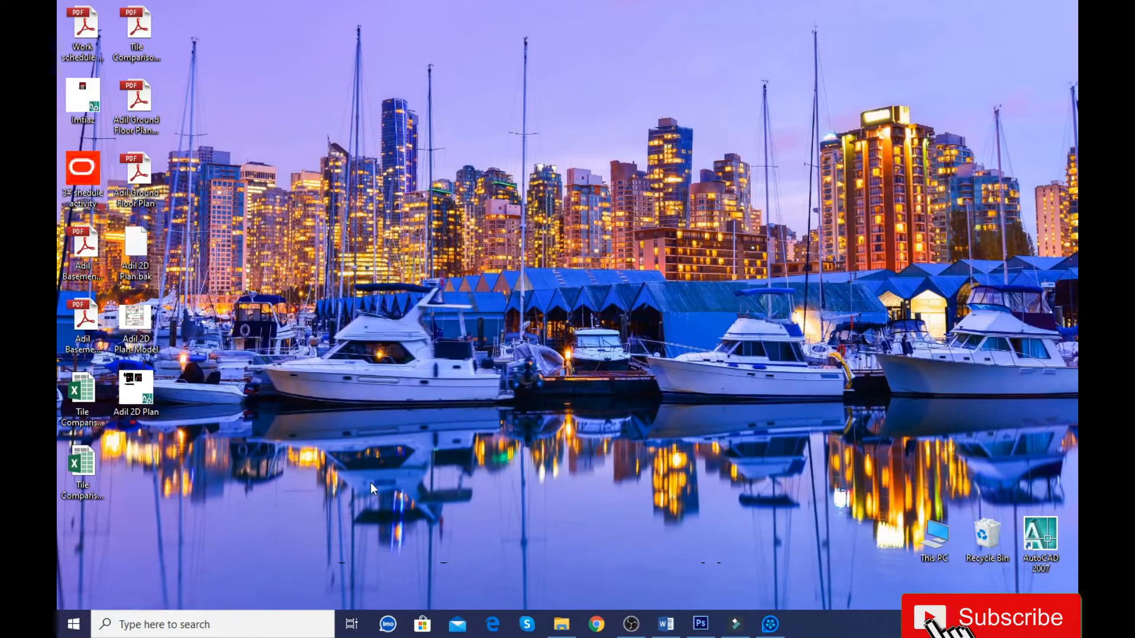
Open the 2D plan drawing on the desktop with the AutoCAD application.
{"action": "right_click", "coordinate": [121, 380]}
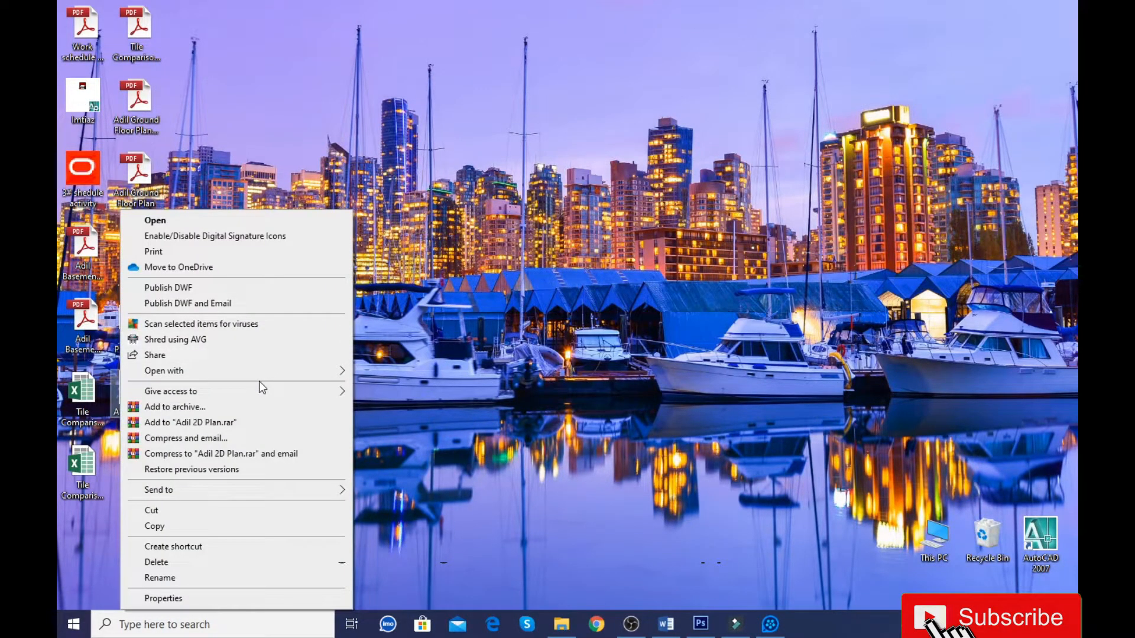
{"action": "mouse_move", "coordinate": [272, 370]}
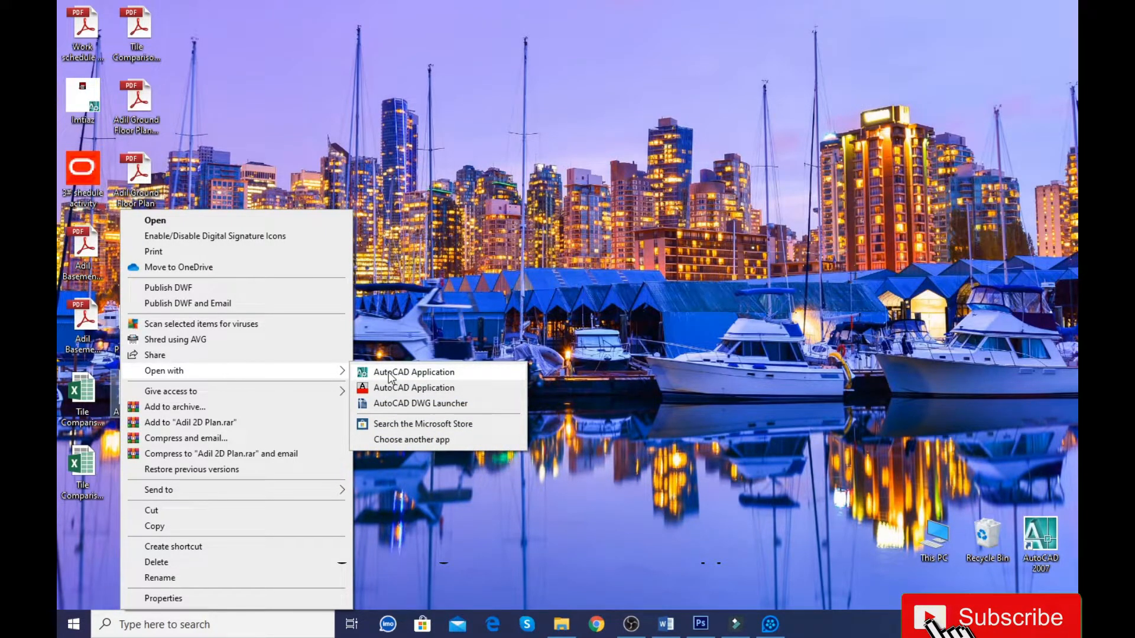
{"action": "left_click", "coordinate": [413, 372]}
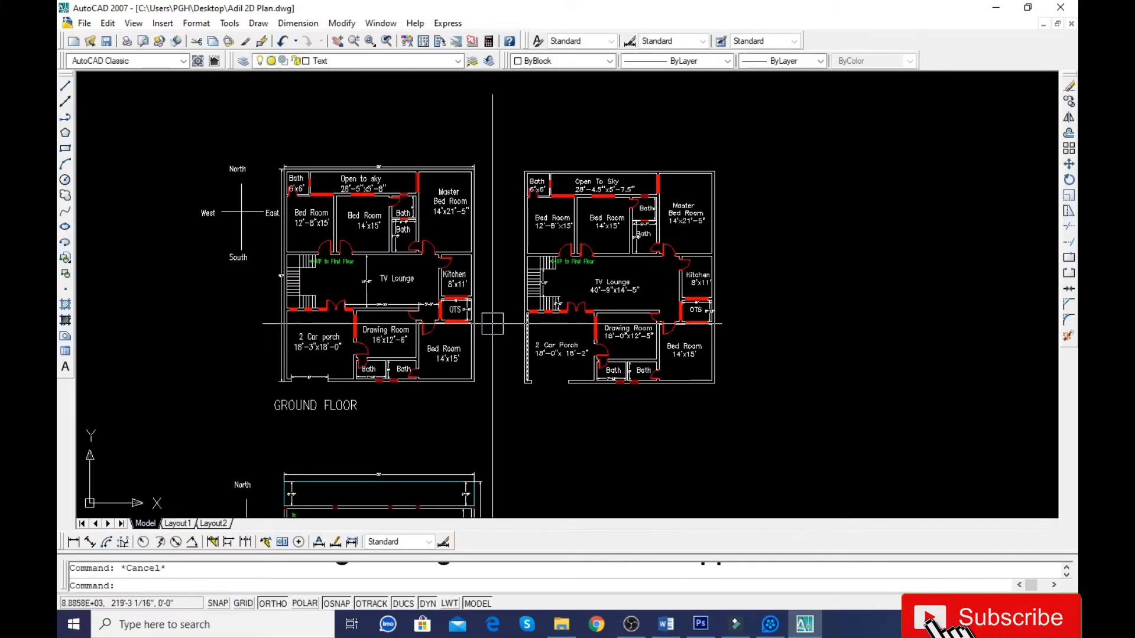
{"action": "scroll", "coordinate": [452, 303], "scroll_direction": "down", "scroll_amount": 6}
{"action": "scroll", "coordinate": [539, 295], "scroll_direction": "up", "scroll_amount": 6}
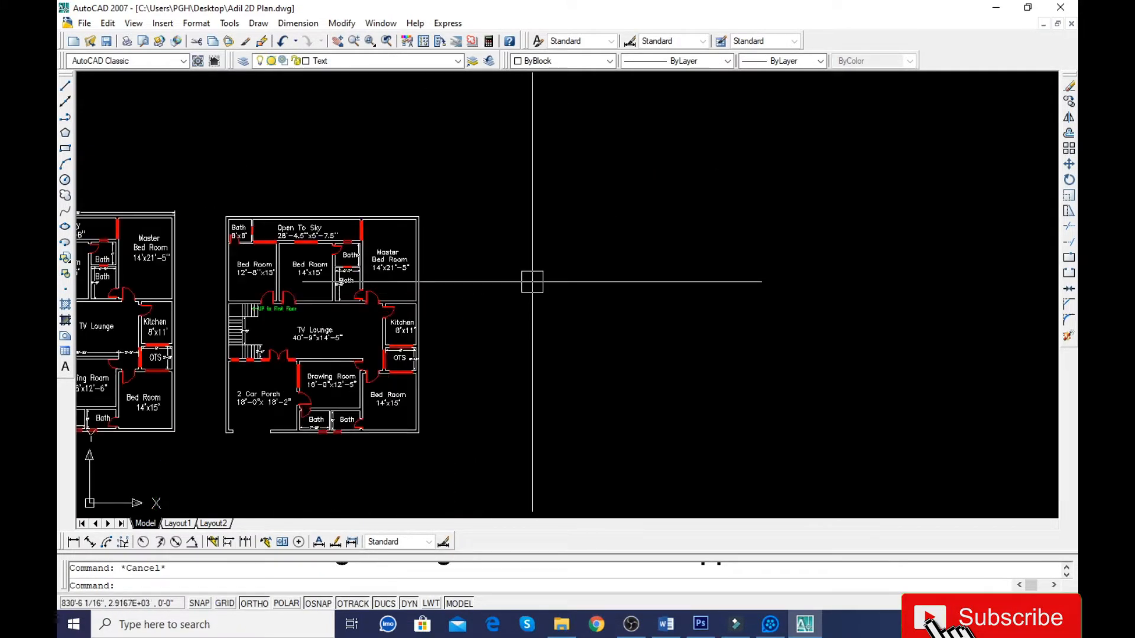
{"action": "type", "text": "l"}
{"action": "key", "text": "Return"}
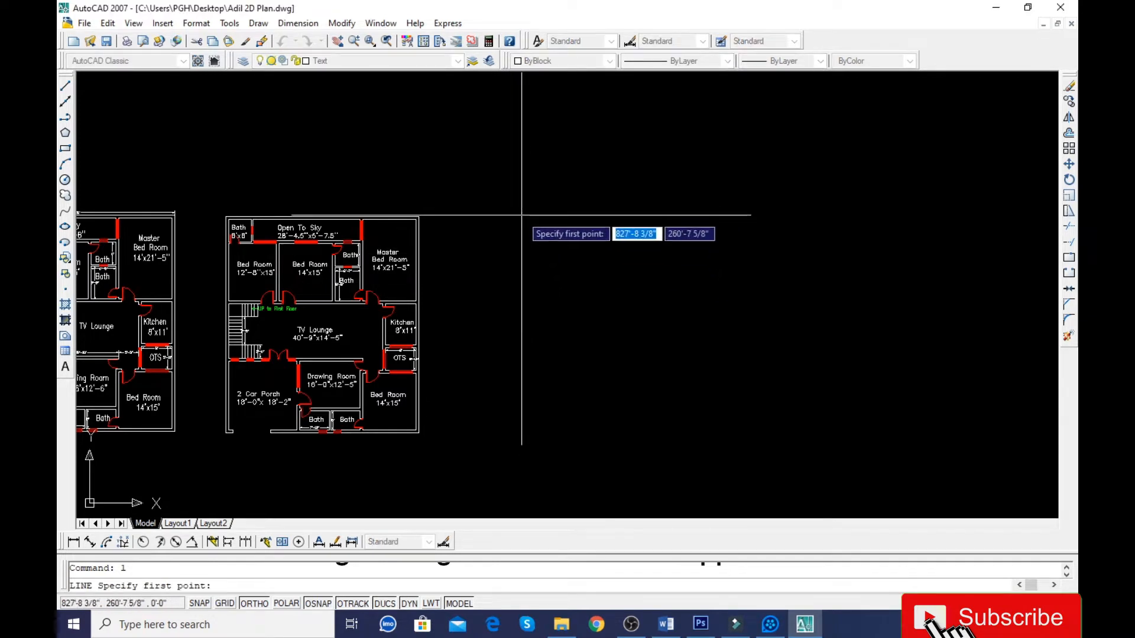
{"action": "key", "text": "Escape"}
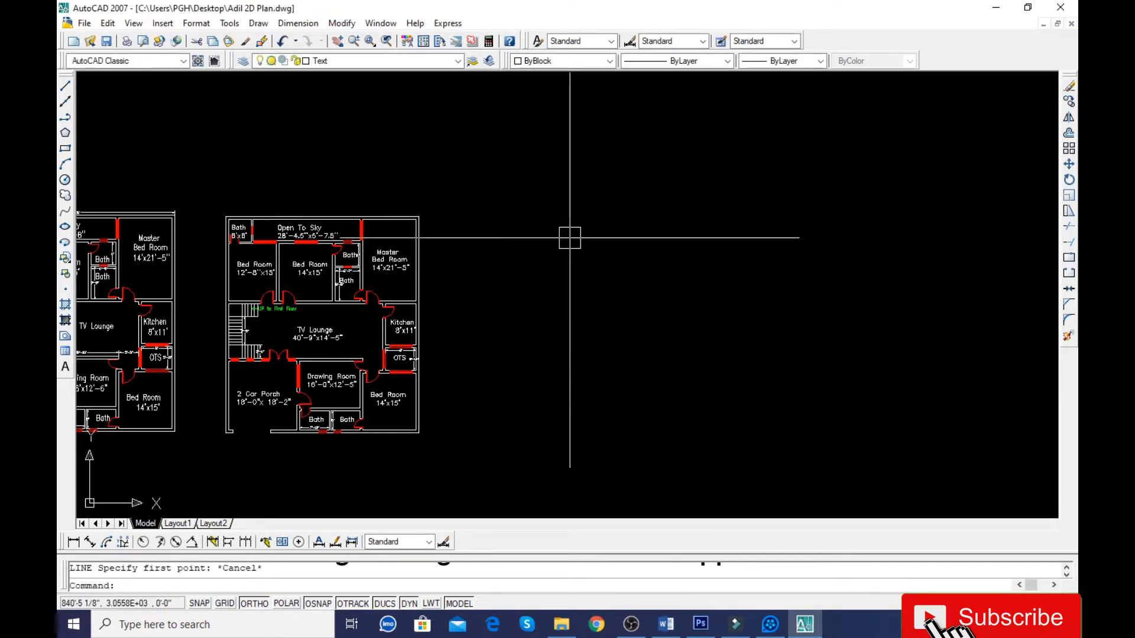
Check the drawing's length, angle and insertion-scale unit settings, keeping them as they are.
{"action": "type", "text": "units"}
{"action": "key", "text": "Return"}
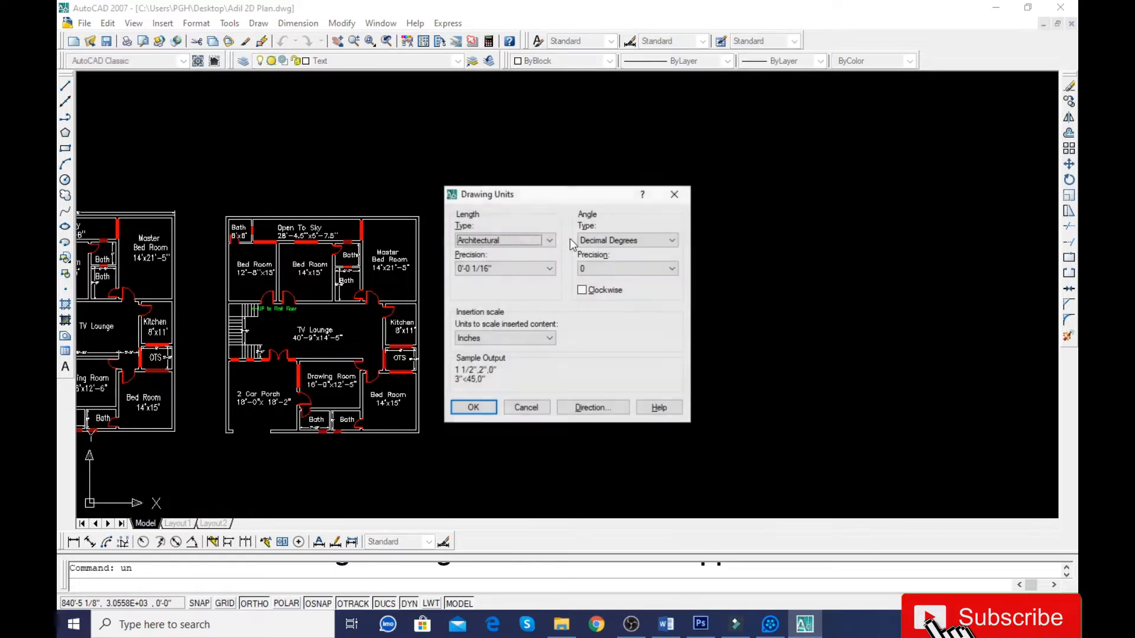
{"action": "key", "text": "Return"}
Draw a horizontal line about 73'-9" long in the empty area beside the plans and a vertical line down from its left end.
{"action": "type", "text": "l"}
{"action": "key", "text": "Return"}
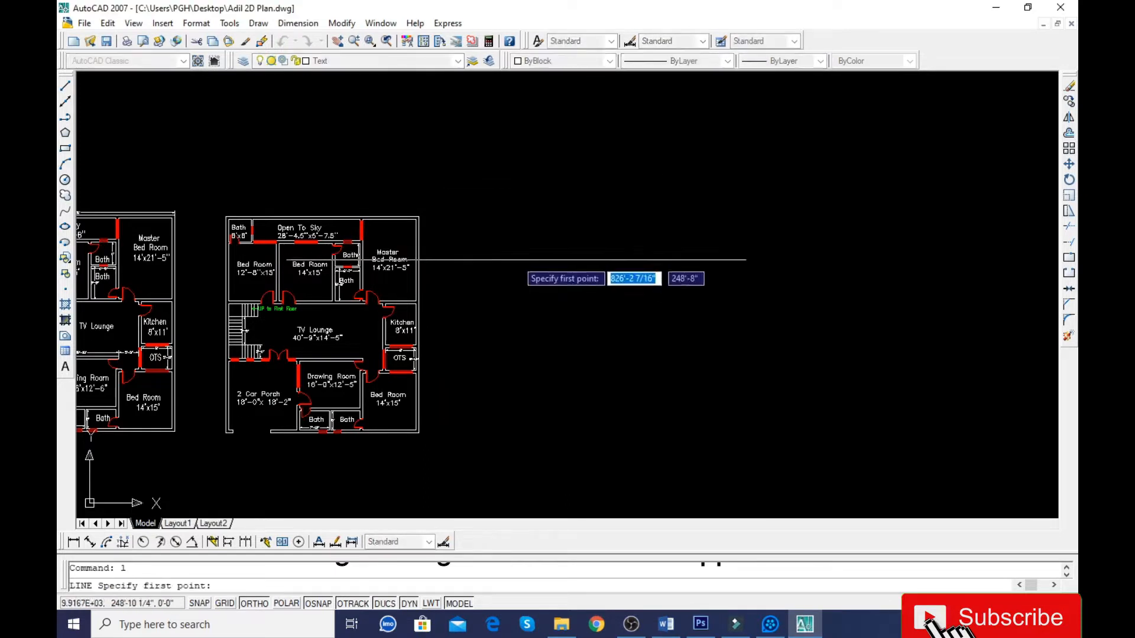
{"action": "left_click", "coordinate": [533, 217]}
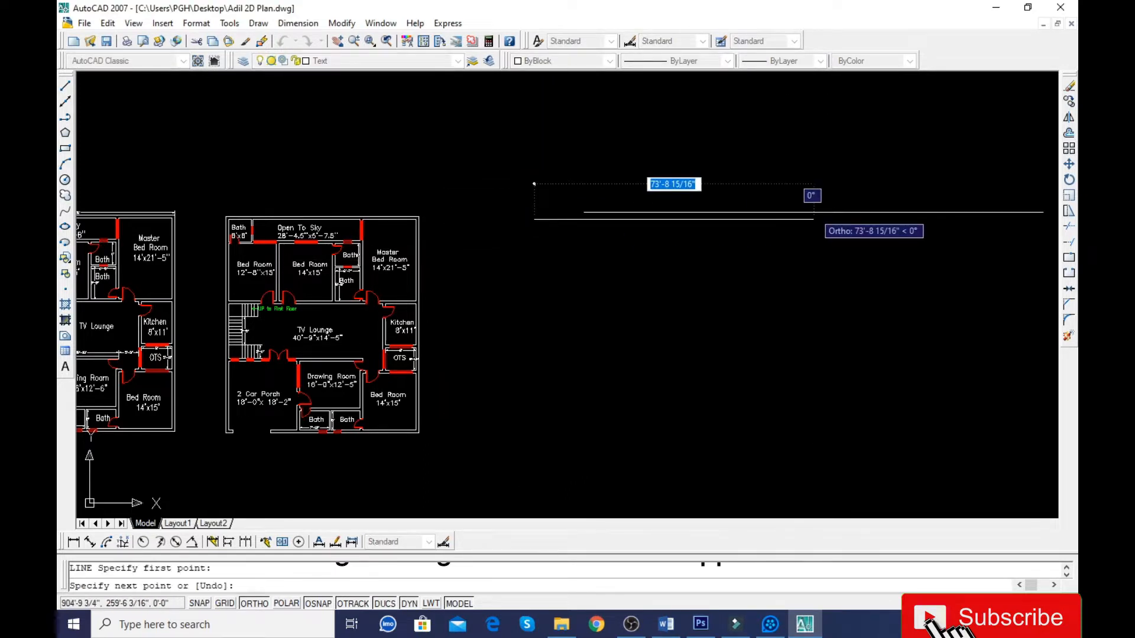
{"action": "left_click", "coordinate": [814, 214]}
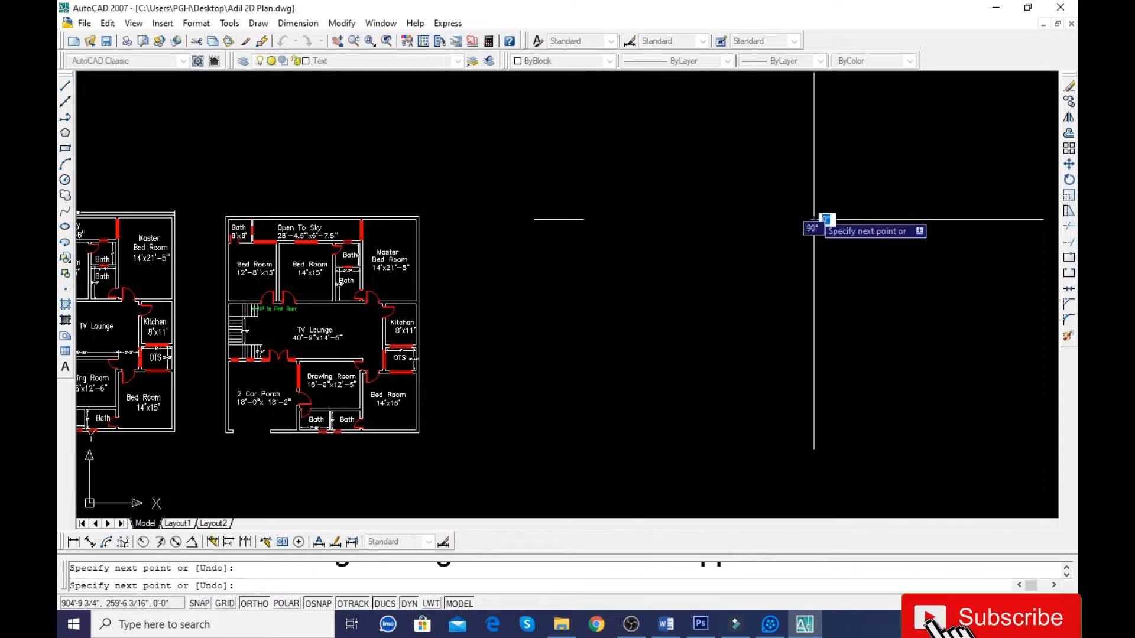
{"action": "key", "text": "Return"}
{"action": "key", "text": "Return"}
{"action": "left_click", "coordinate": [534, 219]}
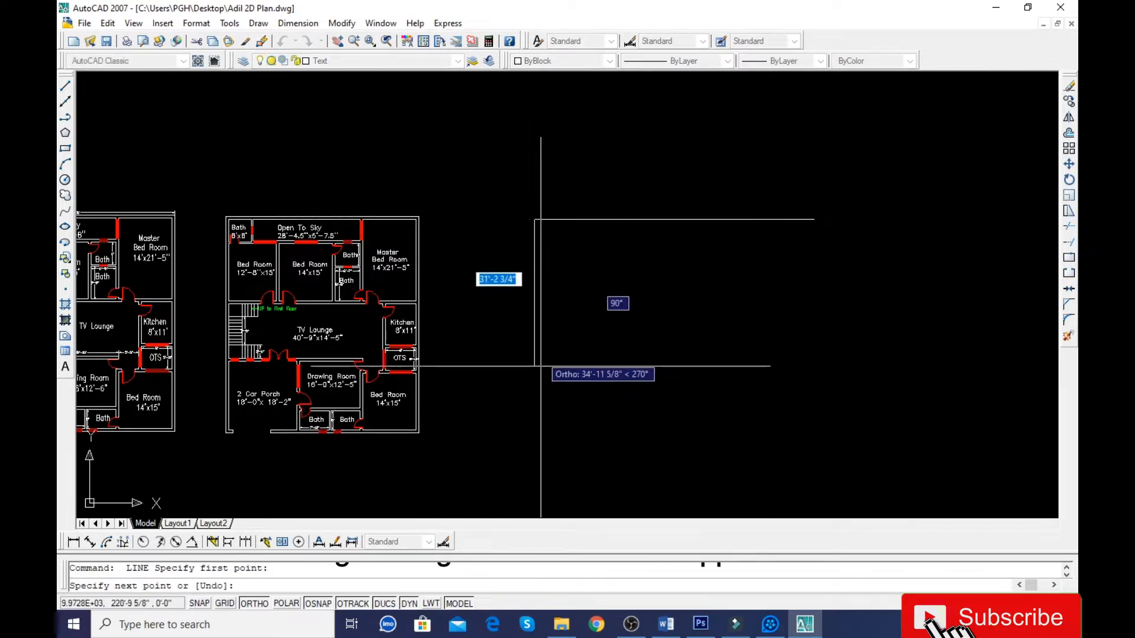
{"action": "left_click", "coordinate": [537, 418]}
{"action": "key", "text": "Return"}
Offset the horizontal and vertical lines 9" inward to form the top and left outer walls.
{"action": "type", "text": "o"}
{"action": "key", "text": "Return"}
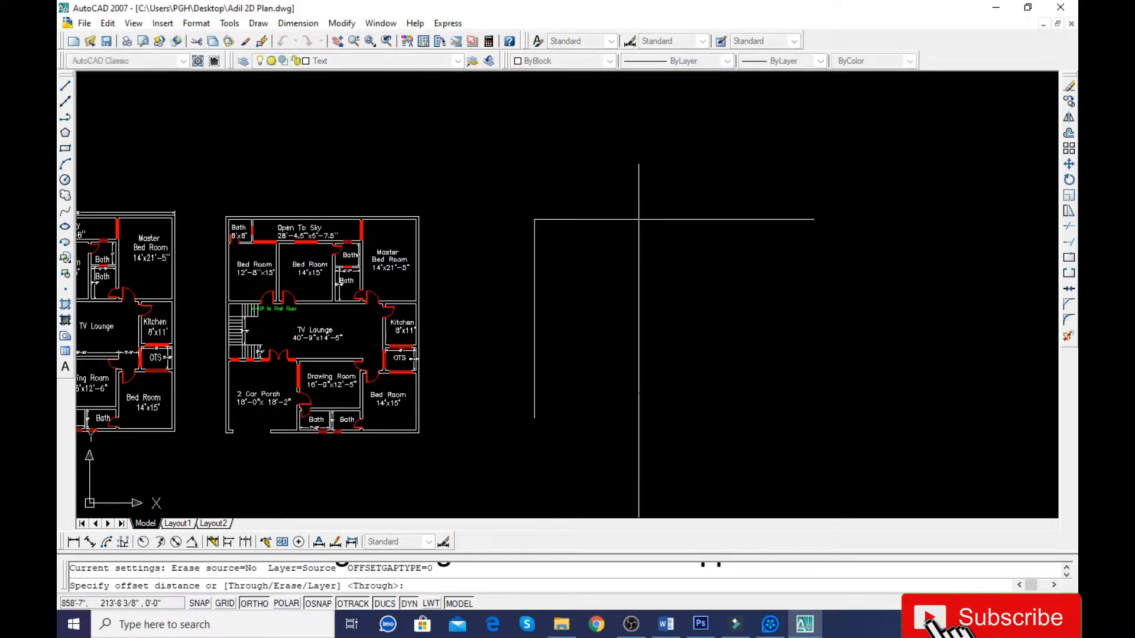
{"action": "key", "text": "Return"}
{"action": "left_click", "coordinate": [609, 219]}
{"action": "left_click", "coordinate": [593, 257]}
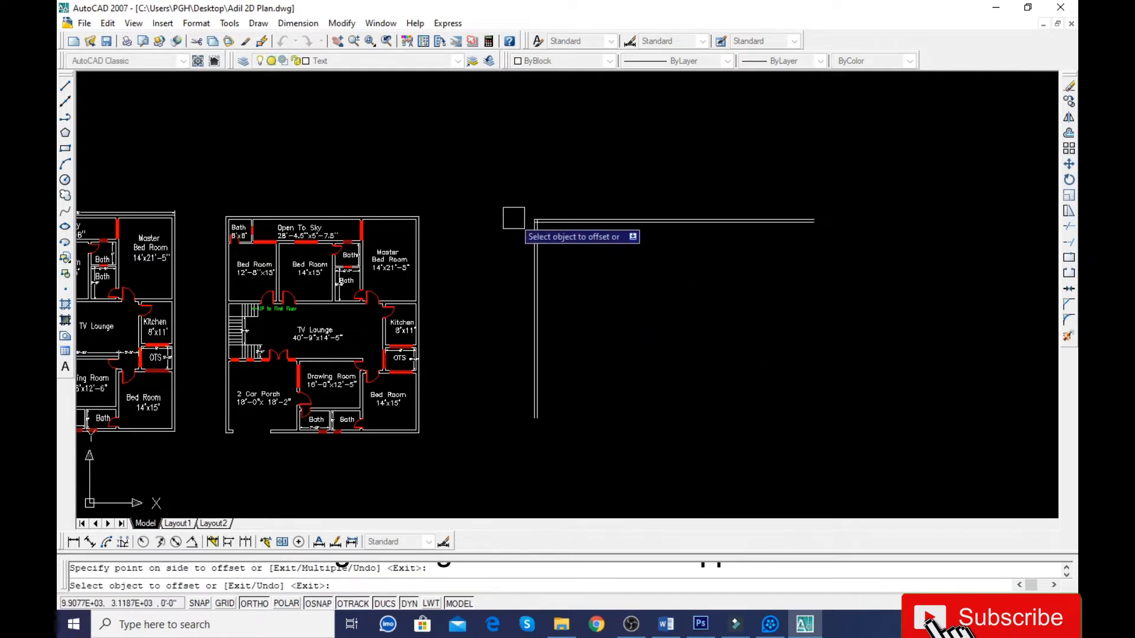
{"action": "scroll", "coordinate": [528, 220], "scroll_direction": "up", "scroll_amount": 5}
{"action": "key", "text": "Escape"}
Trim the inner wall lines where they overlap at the upper-left corner.
{"action": "type", "text": "tr"}
{"action": "key", "text": "Return"}
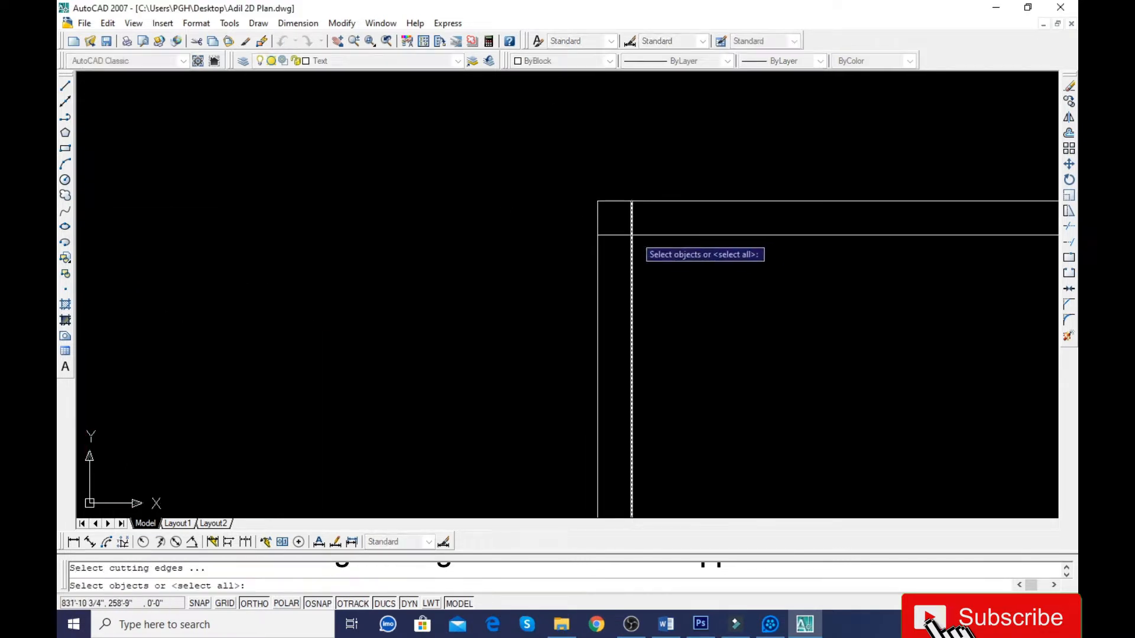
{"action": "key", "text": "Return"}
{"action": "left_click", "coordinate": [631, 217]}
{"action": "scroll", "coordinate": [582, 223], "scroll_direction": "down", "scroll_amount": 5}
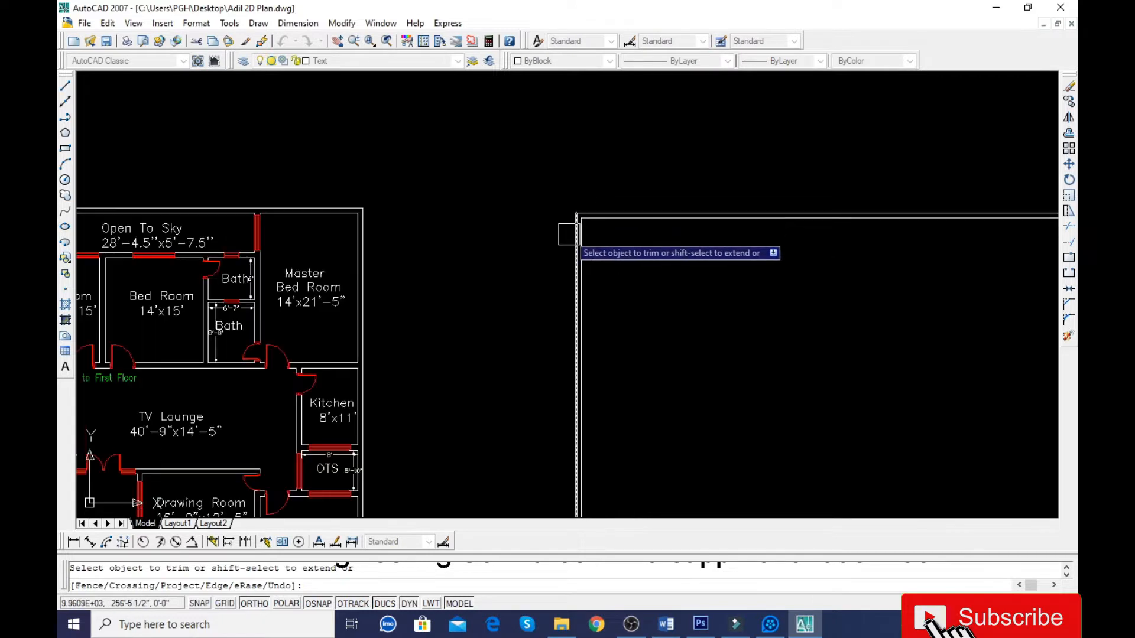
{"action": "scroll", "coordinate": [562, 277], "scroll_direction": "up", "scroll_amount": 3}
{"action": "key", "text": "Escape"}
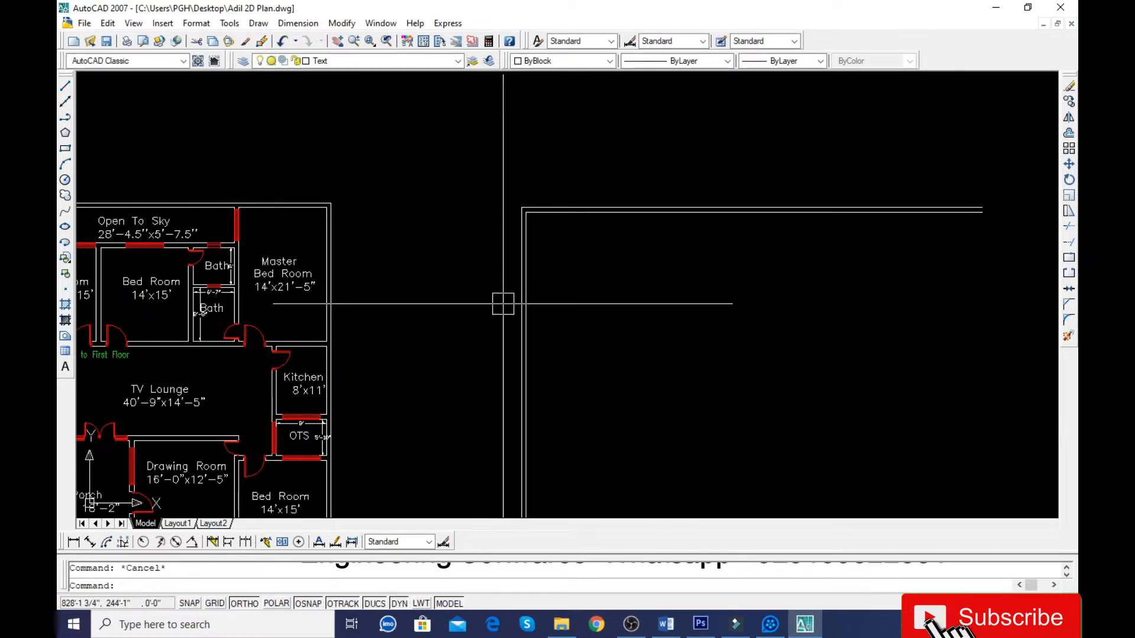
Offset the inner line of the left wall 16' to the right to mark the first room's width.
{"action": "type", "text": "o"}
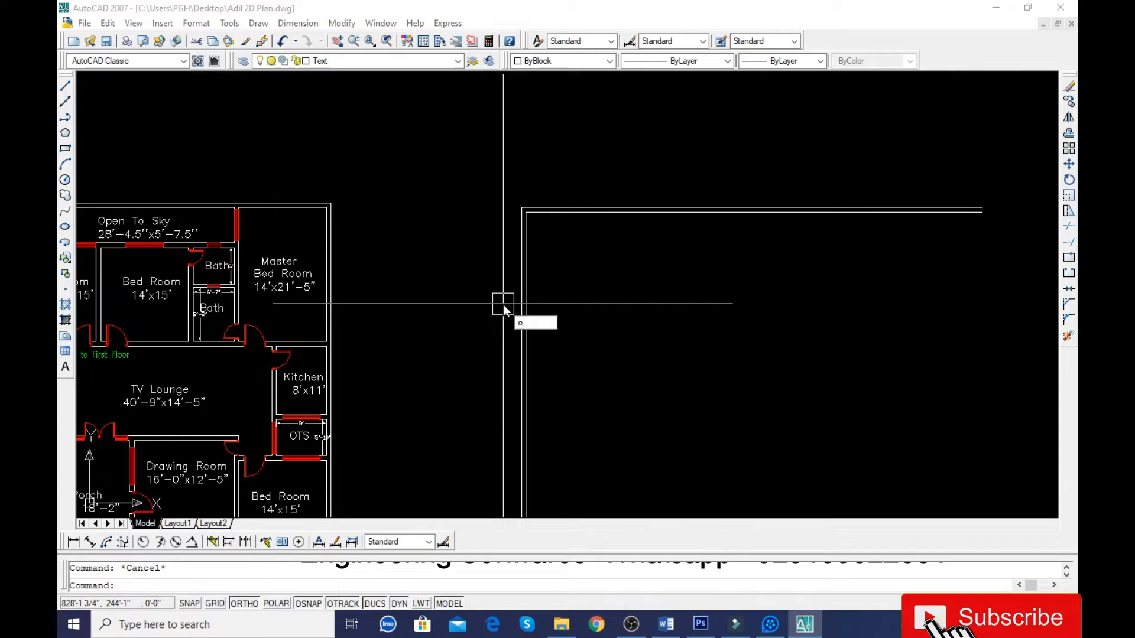
{"action": "key", "text": "Return"}
{"action": "type", "text": "16'"}
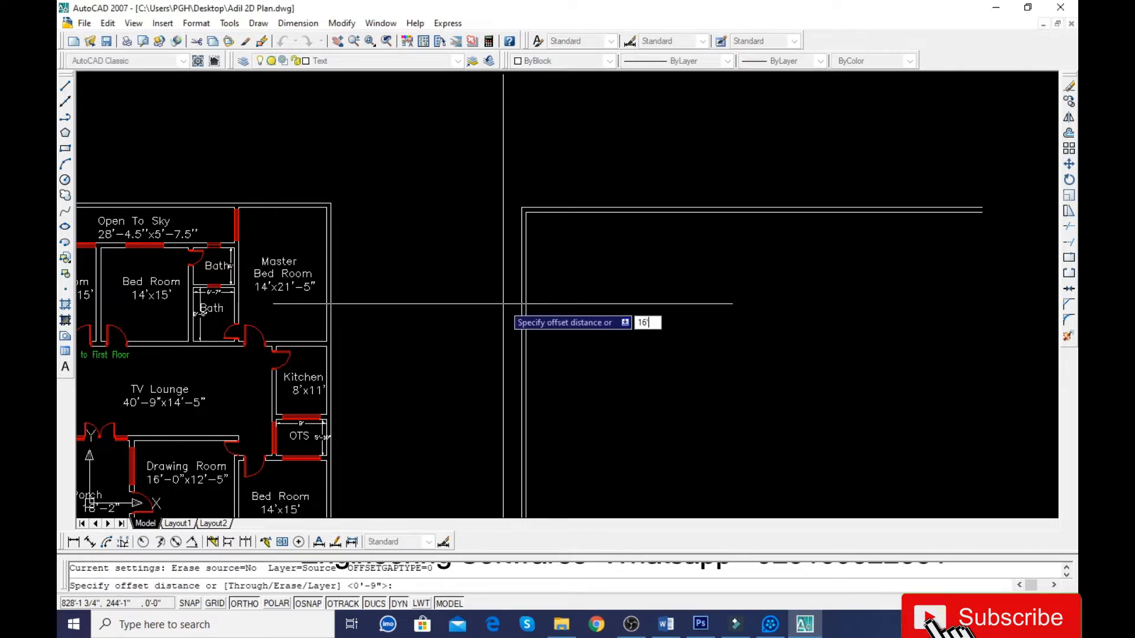
{"action": "key", "text": "Return"}
{"action": "left_click", "coordinate": [525, 306]}
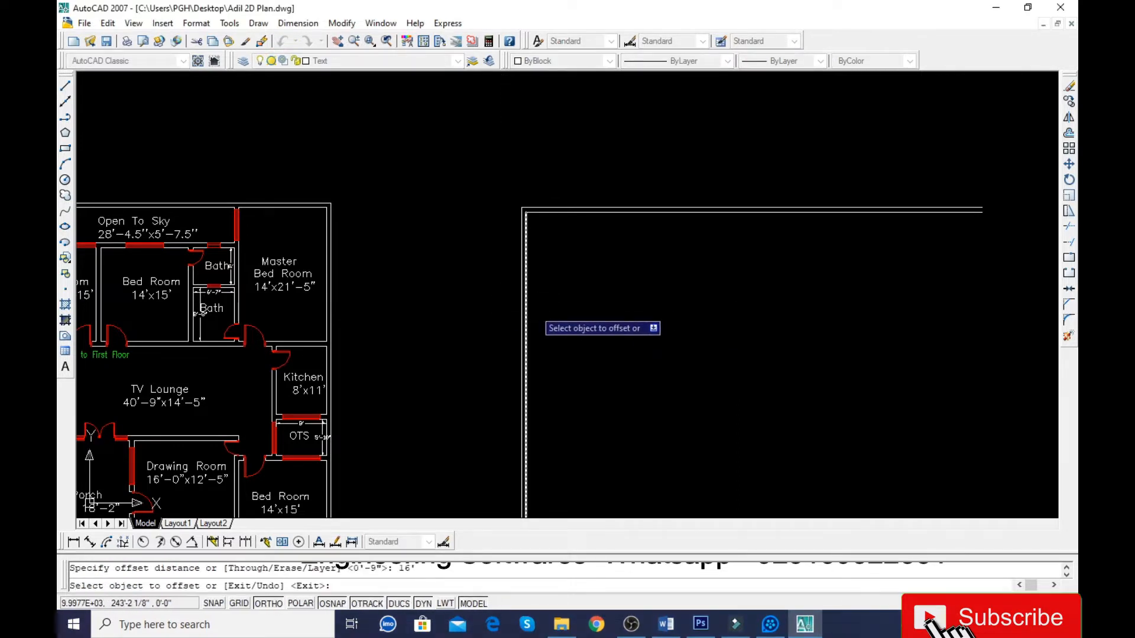
{"action": "left_click", "coordinate": [702, 354]}
{"action": "key", "text": "Return"}
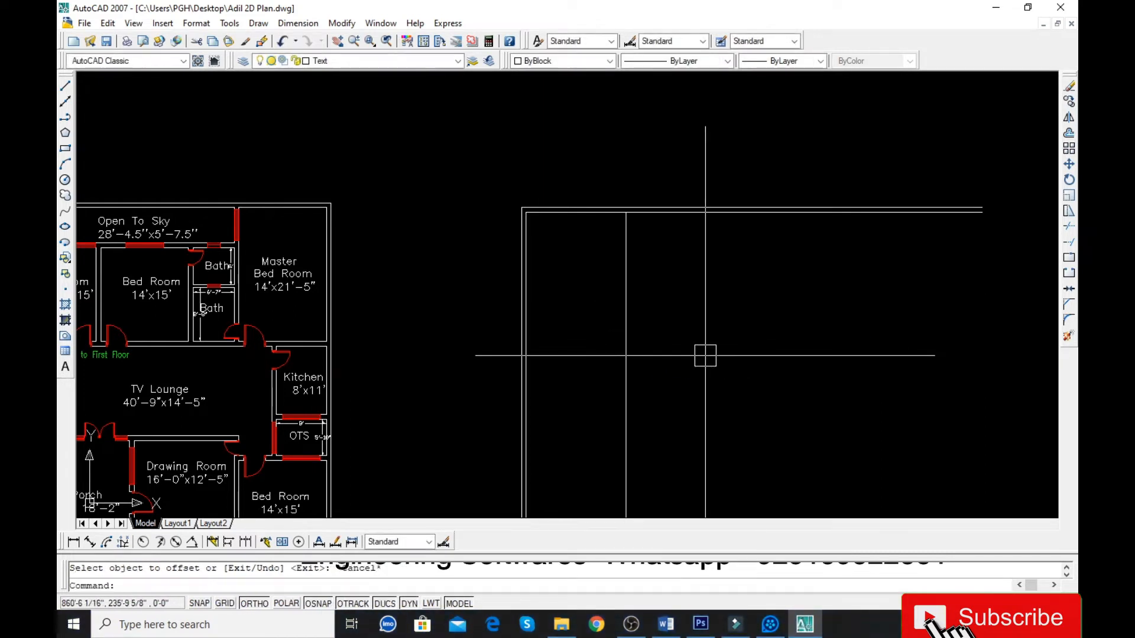
Offset the first room's right boundary line 9" to the right to form the partition wall.
{"action": "key", "text": "Return"}
{"action": "type", "text": "9"}
{"action": "key", "text": "Return"}
{"action": "left_click", "coordinate": [626, 325]}
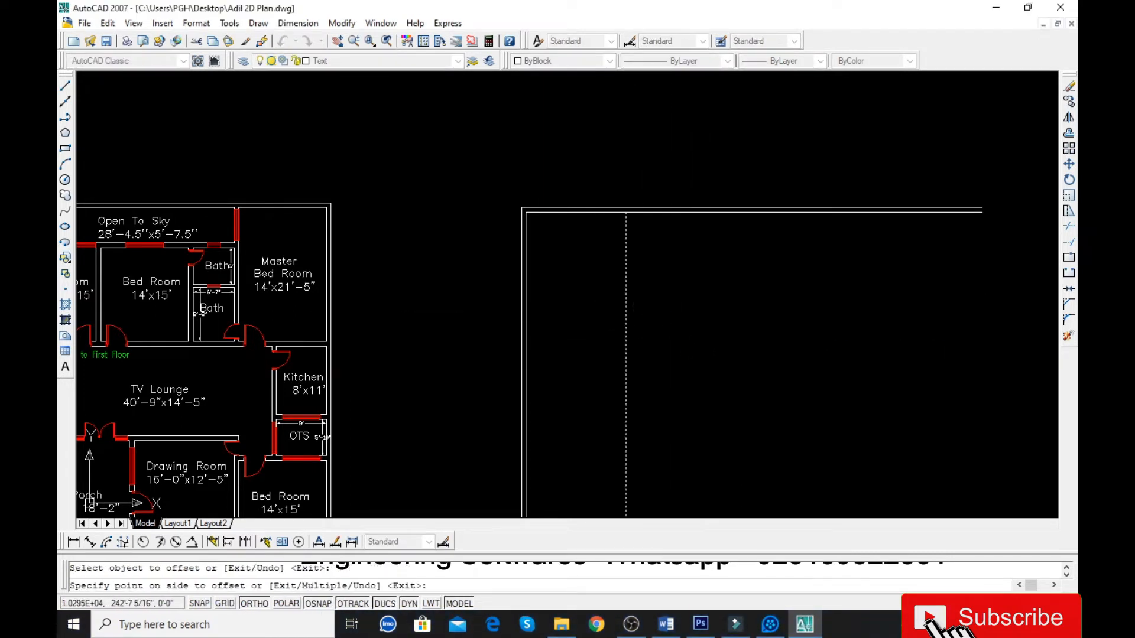
{"action": "left_click", "coordinate": [679, 332]}
{"action": "key", "text": "Return"}
Offset the partition wall's right line 16' to the right to mark the second room's width.
{"action": "key", "text": "Return"}
{"action": "type", "text": "1"}
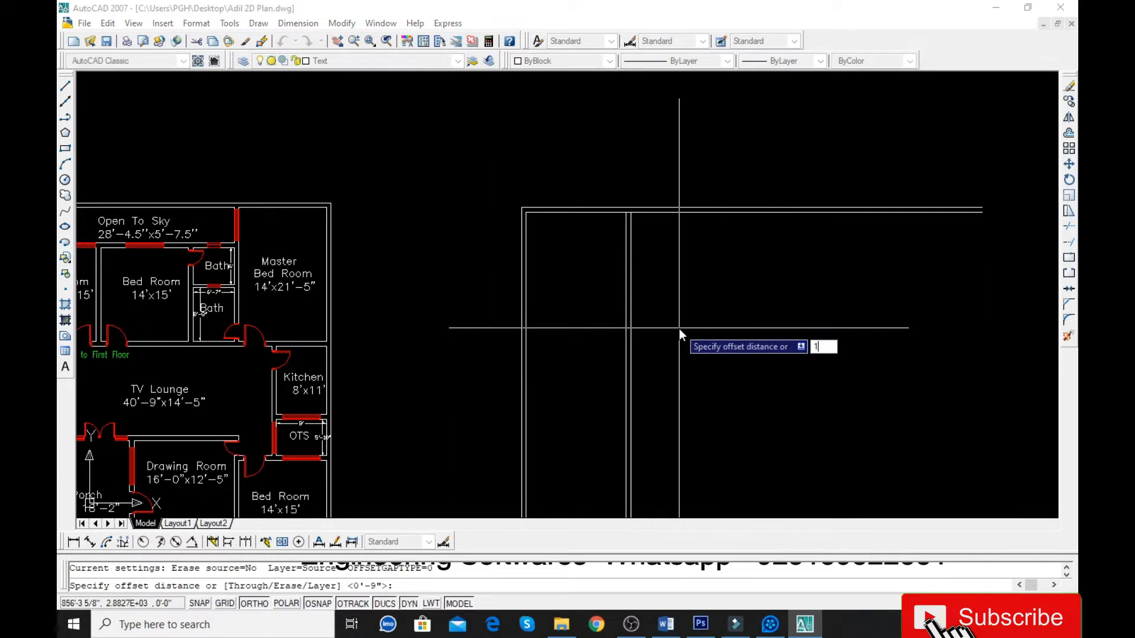
{"action": "type", "text": "6'"}
{"action": "key", "text": "Return"}
{"action": "left_click", "coordinate": [630, 323]}
{"action": "left_click", "coordinate": [704, 322]}
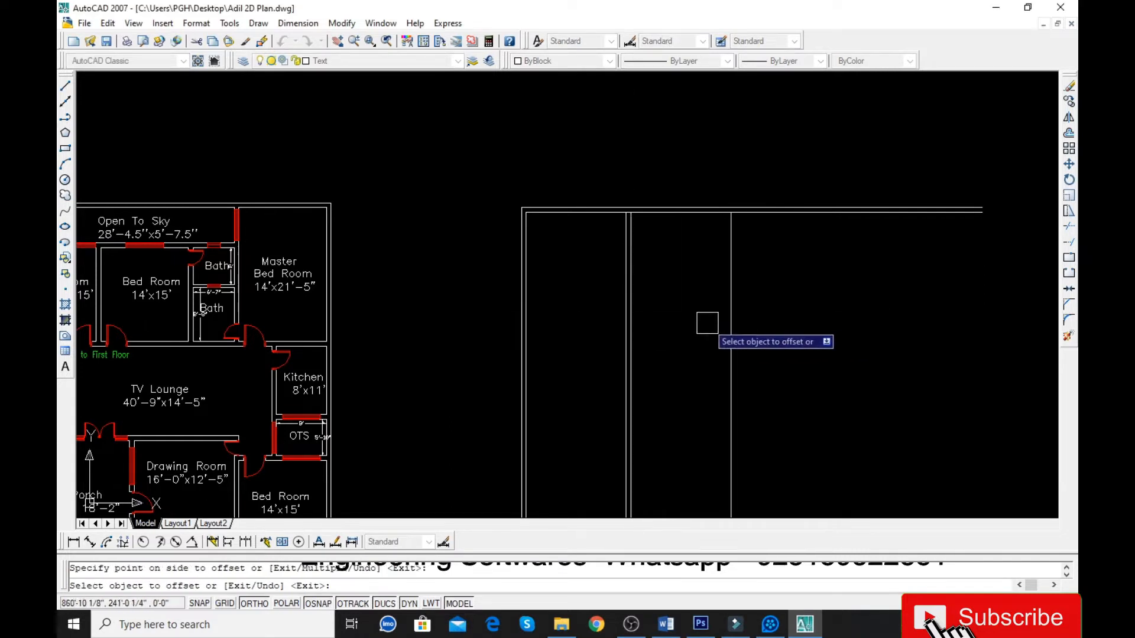
{"action": "key", "text": "Return"}
Offset the second room's right boundary line 9" to the right to form the right outer wall.
{"action": "key", "text": "Return"}
{"action": "type", "text": "9"}
{"action": "key", "text": "Return"}
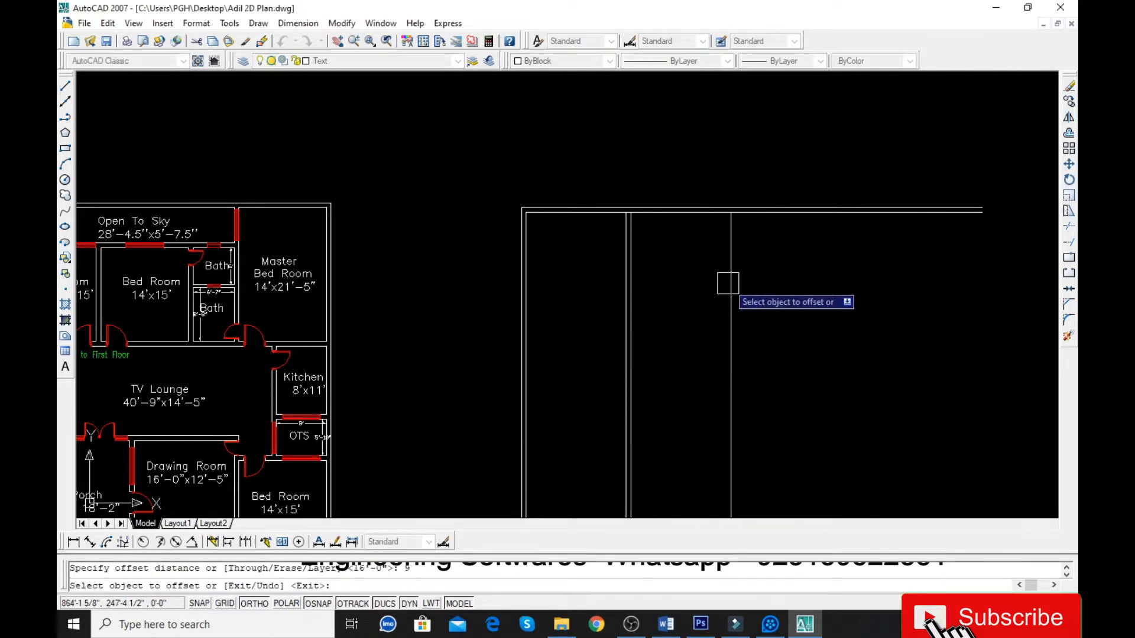
{"action": "left_click", "coordinate": [731, 287]}
{"action": "left_click", "coordinate": [768, 298]}
{"action": "key", "text": "Escape"}
Extend the outer line of the right wall up to the outer line of the top wall.
{"action": "type", "text": "ex"}
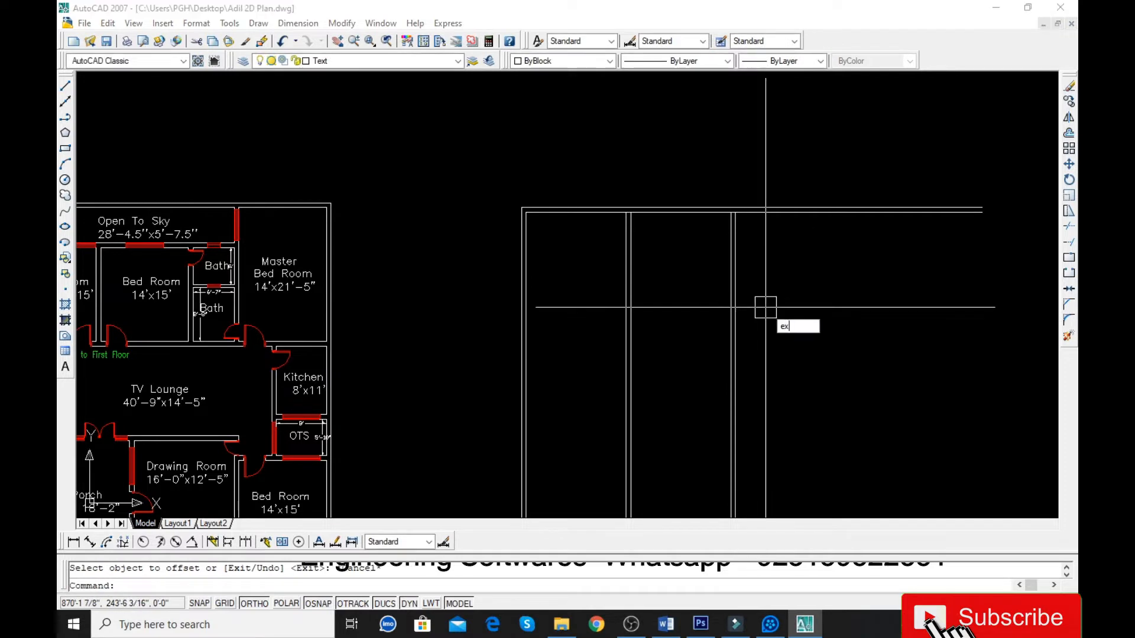
{"action": "key", "text": "Return"}
{"action": "key", "text": "Return"}
{"action": "key", "text": "Escape"}
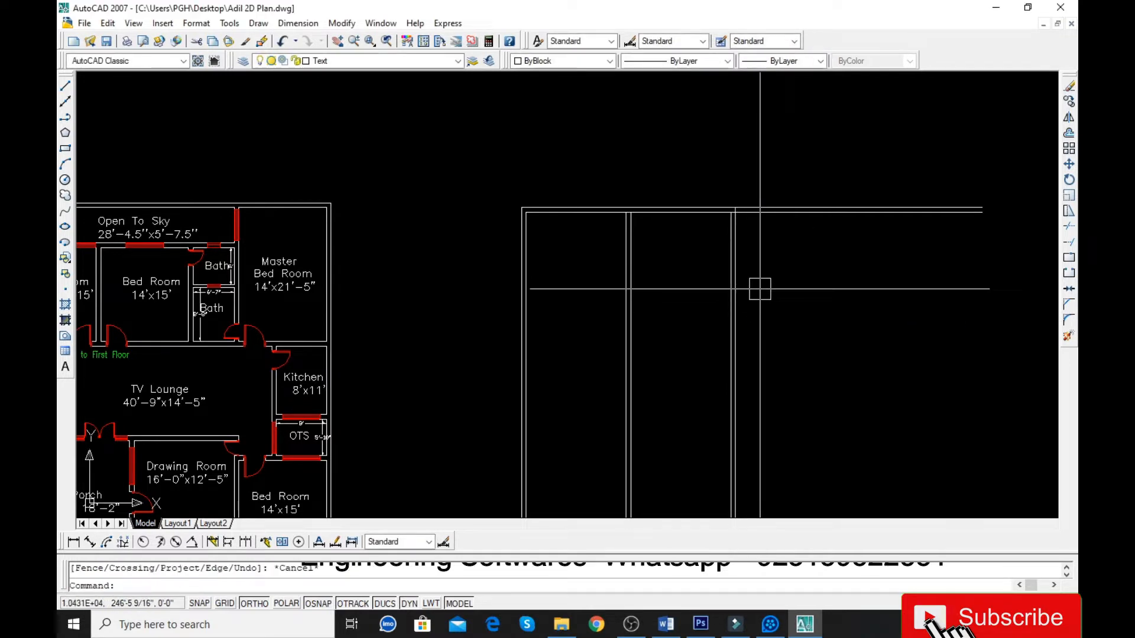
Trim off both top wall lines where they run past the right outer wall.
{"action": "type", "text": "tr"}
{"action": "key", "text": "Return"}
{"action": "key", "text": "Return"}
{"action": "left_click", "coordinate": [811, 201]}
{"action": "left_click", "coordinate": [784, 243]}
{"action": "left_click", "coordinate": [788, 158]}
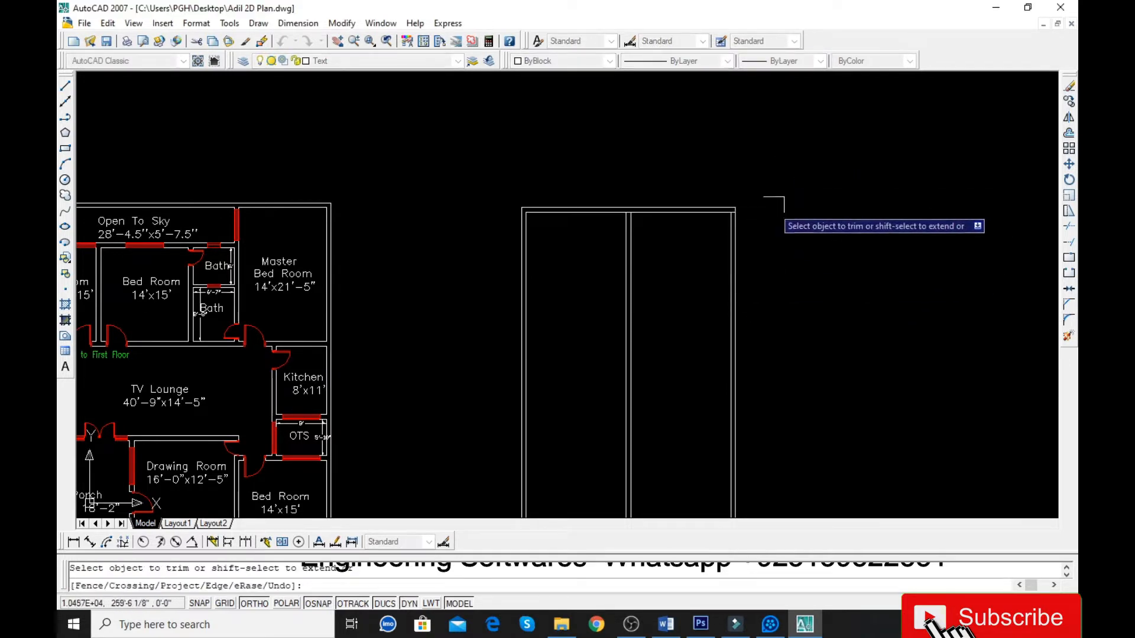
{"action": "key", "text": "Escape"}
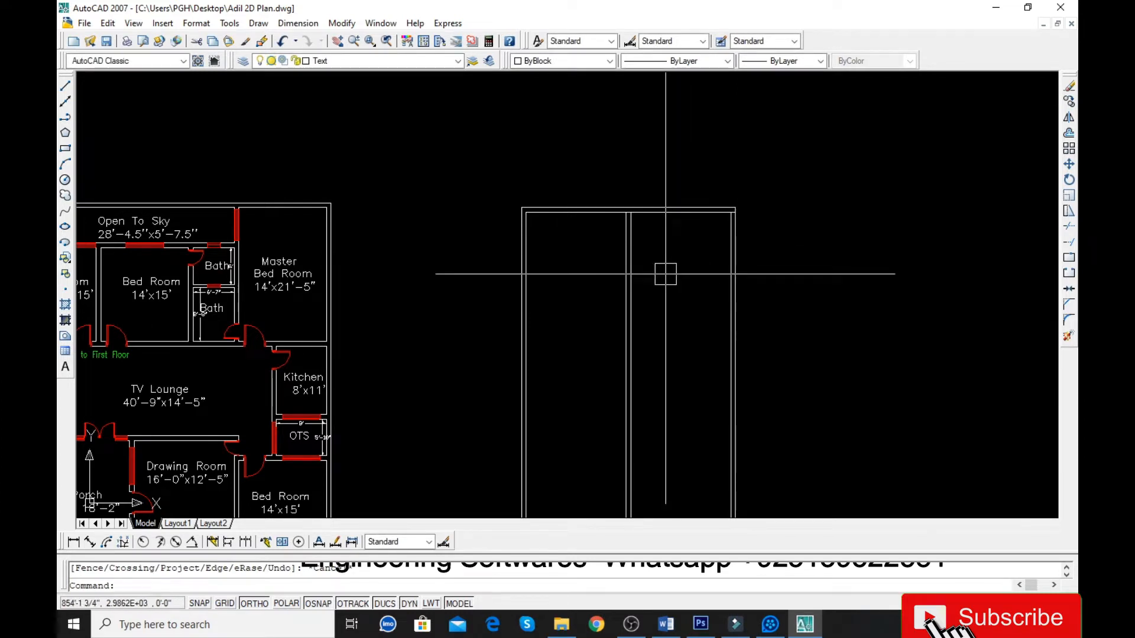
Trim the inner top wall line's stub inside the right wall to clean up the upper-right corner.
{"action": "type", "text": "tr"}
{"action": "key", "text": "Return"}
{"action": "key", "text": "Return"}
{"action": "scroll", "coordinate": [709, 228], "scroll_direction": "up", "scroll_amount": 4}
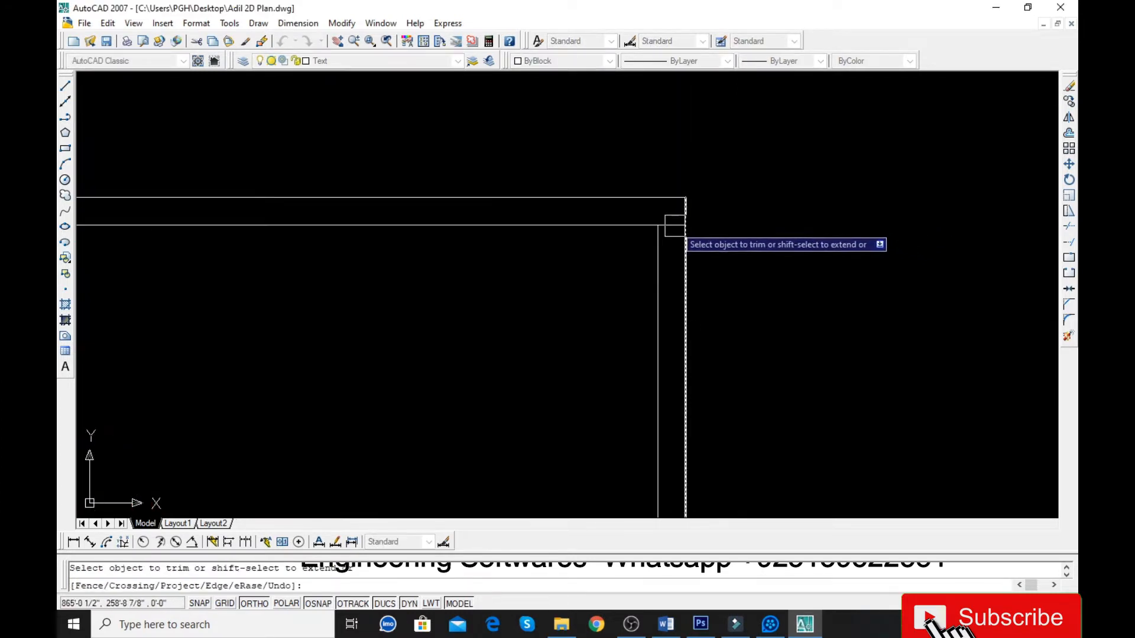
{"action": "left_click", "coordinate": [675, 227]}
{"action": "scroll", "coordinate": [669, 229], "scroll_direction": "down", "scroll_amount": 4}
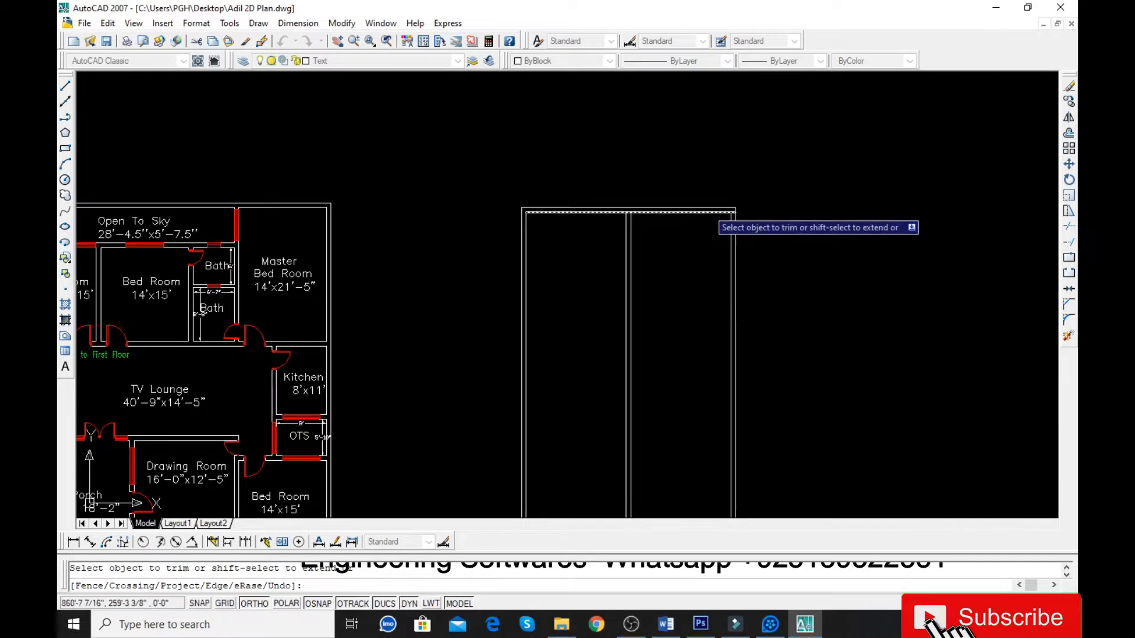
{"action": "scroll", "coordinate": [768, 229], "scroll_direction": "up", "scroll_amount": 5}
{"action": "scroll", "coordinate": [762, 242], "scroll_direction": "down", "scroll_amount": 4}
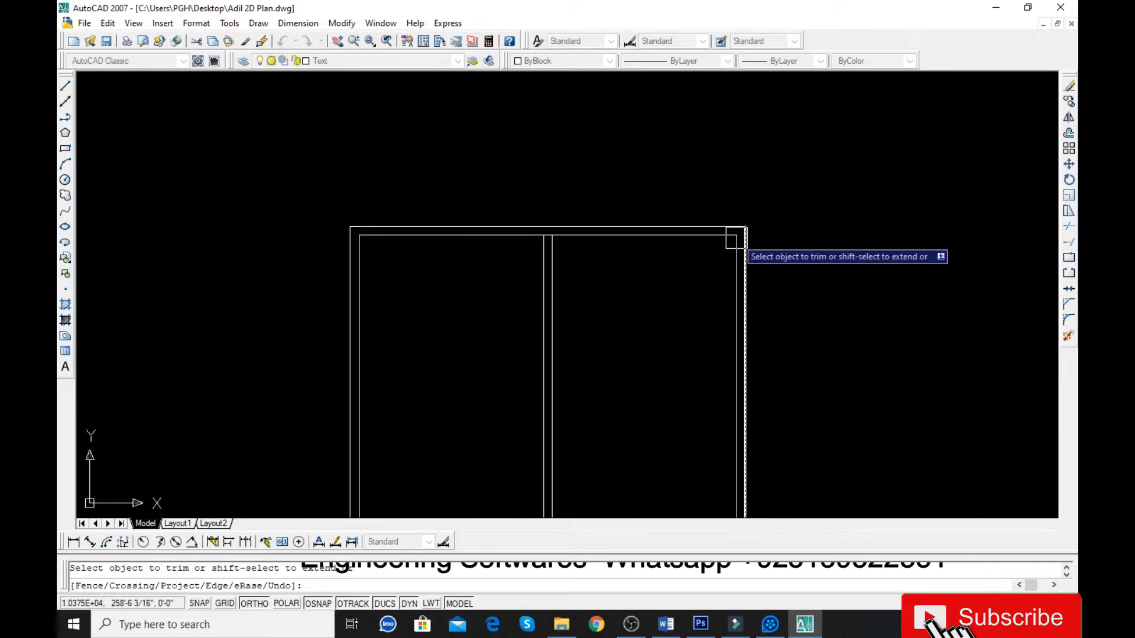
{"action": "key", "text": "Escape"}
Offset the inner line of the top wall 14' downward to set the depth of the two upper rooms.
{"action": "type", "text": "o"}
{"action": "key", "text": "Return"}
{"action": "type", "text": "14"}
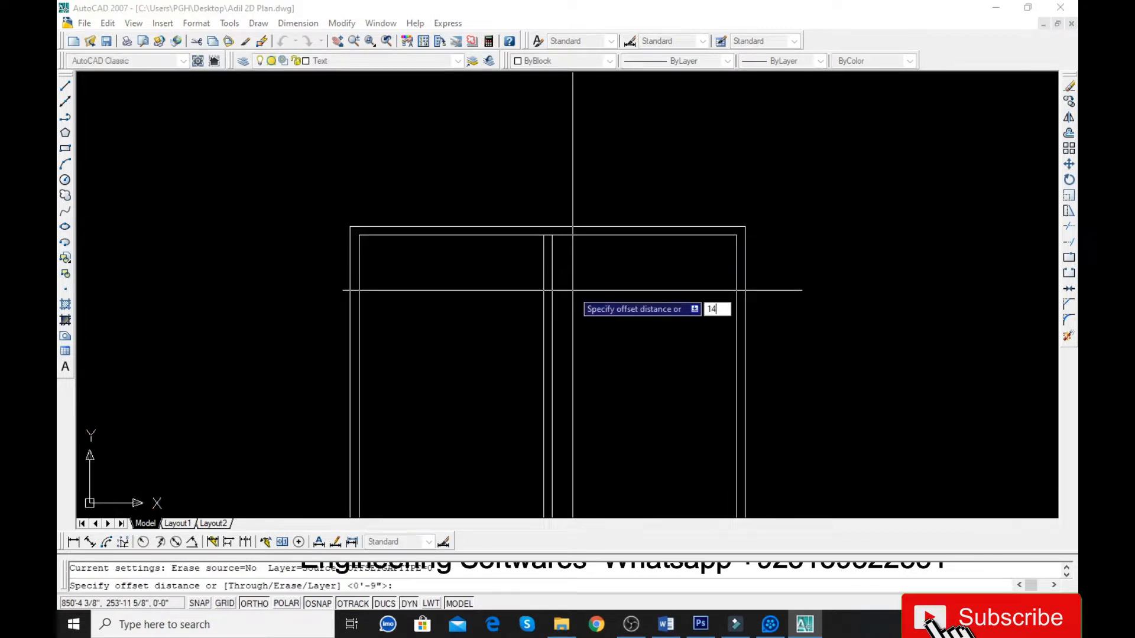
{"action": "key", "text": "Return"}
{"action": "left_click", "coordinate": [612, 236]}
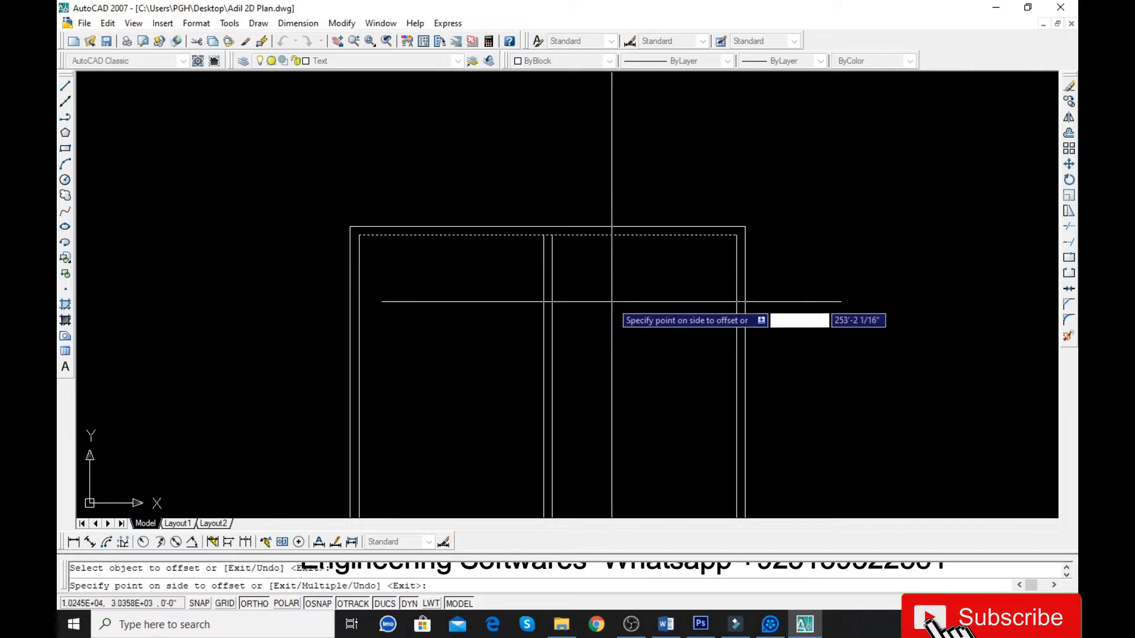
{"action": "left_click", "coordinate": [612, 301]}
{"action": "key", "text": "Return"}
Offset the new horizontal line 9" downward to form the cross wall below the two upper rooms.
{"action": "type", "text": "o"}
{"action": "key", "text": "Return"}
{"action": "key", "text": "Return"}
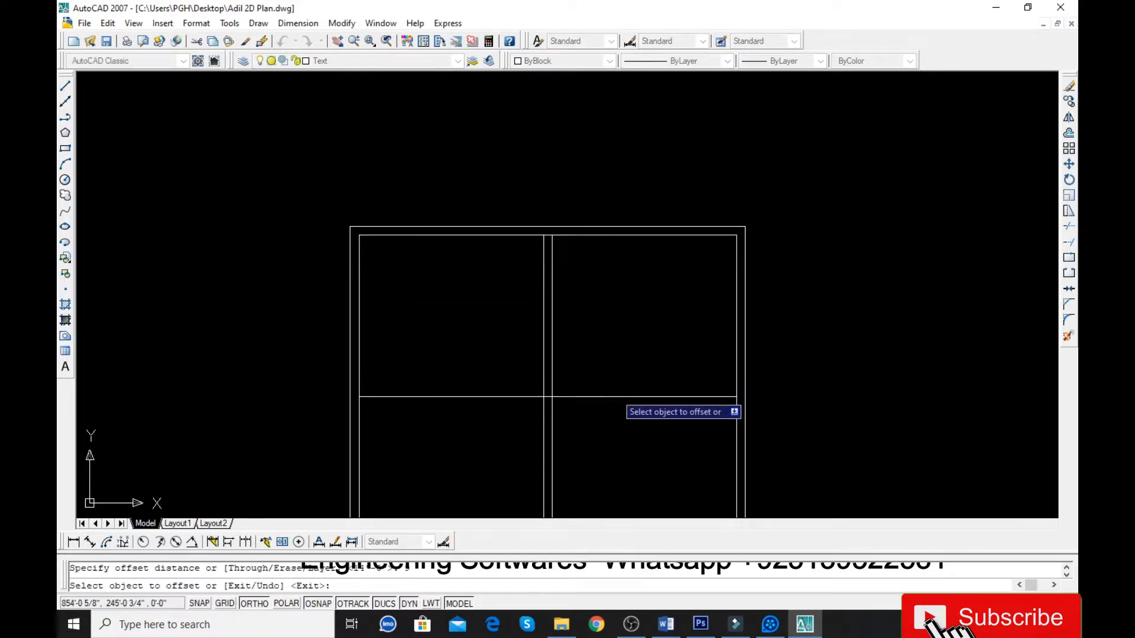
{"action": "left_click", "coordinate": [615, 395]}
{"action": "left_click", "coordinate": [628, 456]}
{"action": "scroll", "coordinate": [573, 251], "scroll_direction": "down", "scroll_amount": 4}
{"action": "scroll", "coordinate": [570, 370], "scroll_direction": "up", "scroll_amount": 3}
{"action": "key", "text": "Escape"}
Offset the cross wall's lower line downward to set the depth of the lower space.
{"action": "type", "text": "o"}
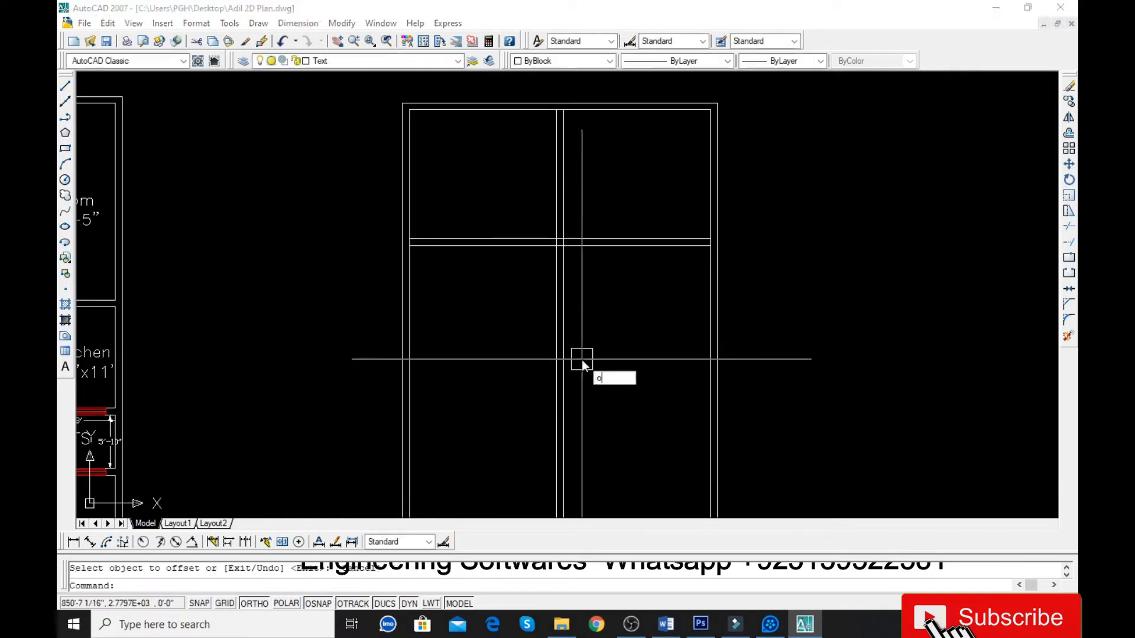
{"action": "key", "text": "Return"}
{"action": "key", "text": "Return"}
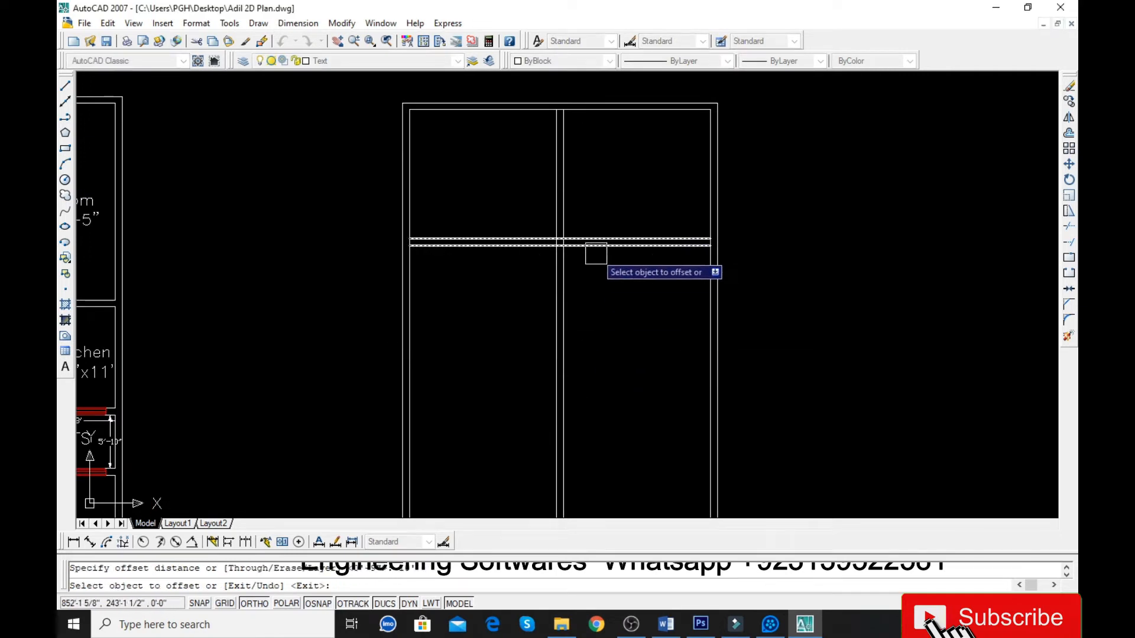
{"action": "left_click", "coordinate": [596, 253]}
{"action": "left_click", "coordinate": [625, 333]}
{"action": "key", "text": "Escape"}
Offset the lower space's boundary line 9" downward to form the bottom outer wall.
{"action": "type", "text": "o"}
{"action": "key", "text": "Return"}
{"action": "type", "text": "9"}
{"action": "key", "text": "Return"}
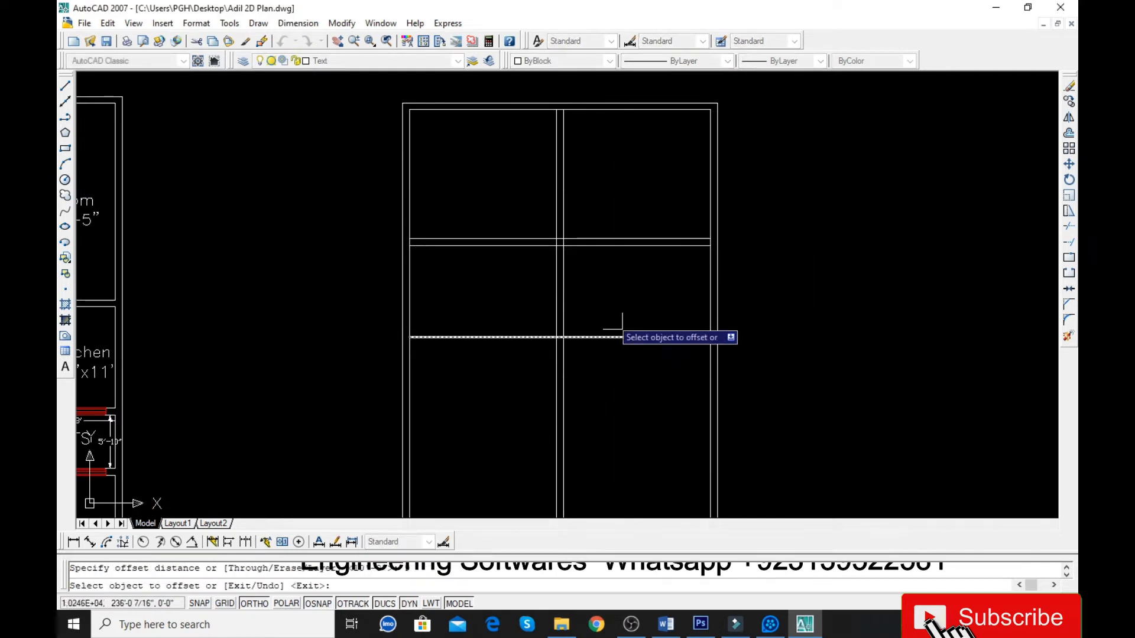
{"action": "left_click", "coordinate": [618, 337]}
{"action": "left_click", "coordinate": [614, 350]}
{"action": "scroll", "coordinate": [538, 260], "scroll_direction": "down", "scroll_amount": 2}
{"action": "key", "text": "Escape"}
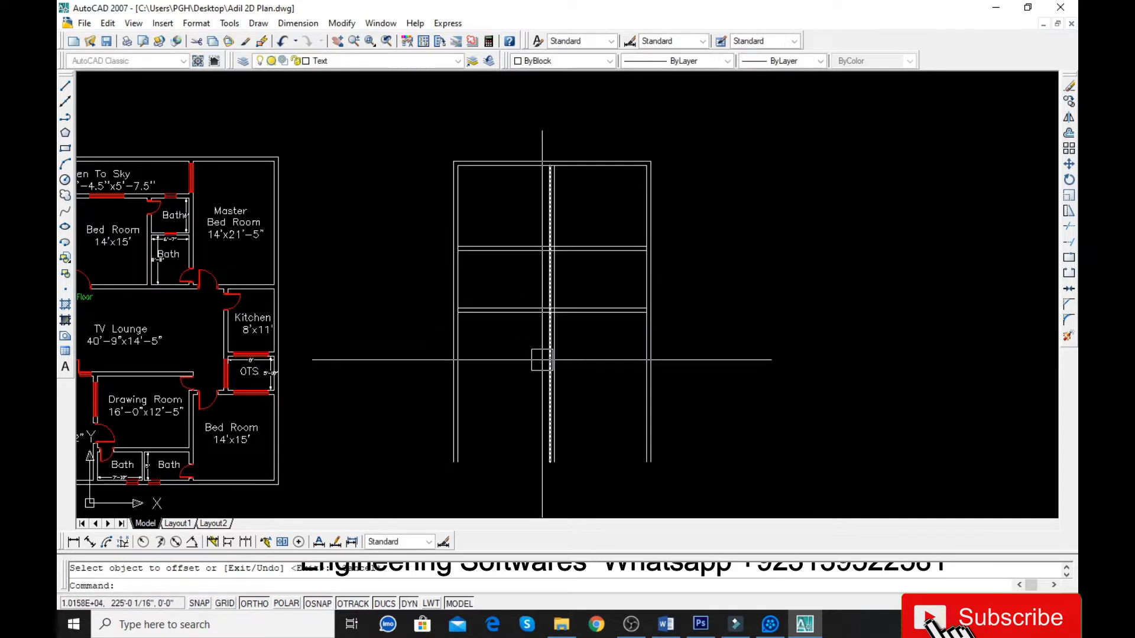
Extend both ends of the bottom wall's outer line to the outer lines of the side walls.
{"action": "type", "text": "ex"}
{"action": "key", "text": "Return"}
{"action": "key", "text": "Return"}
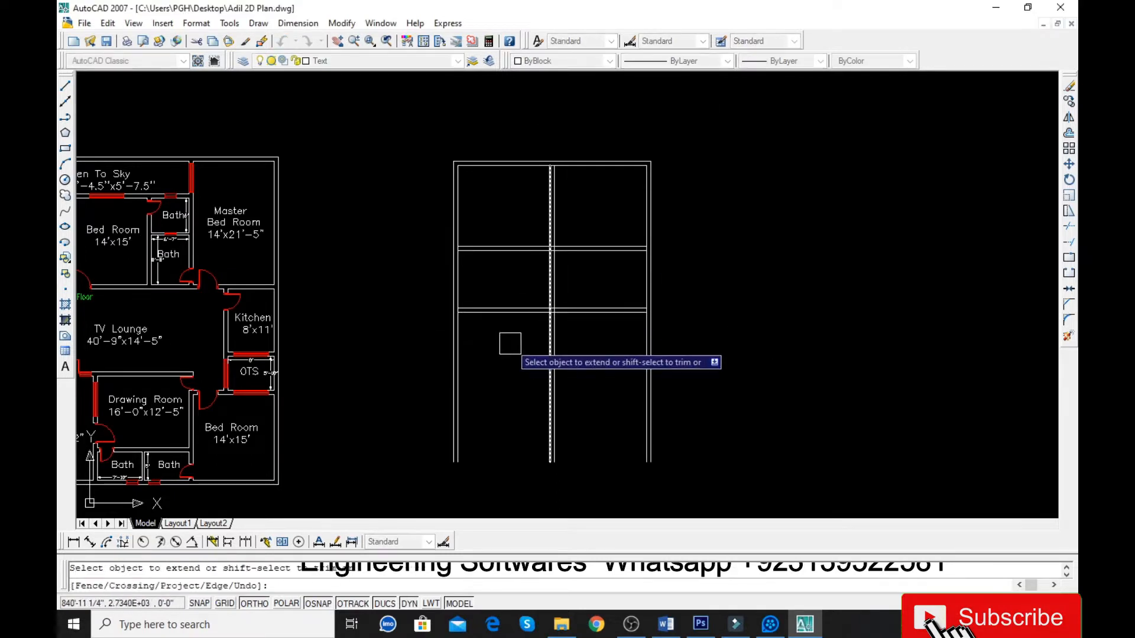
{"action": "left_click", "coordinate": [484, 321]}
{"action": "left_click", "coordinate": [634, 321]}
{"action": "key", "text": "Escape"}
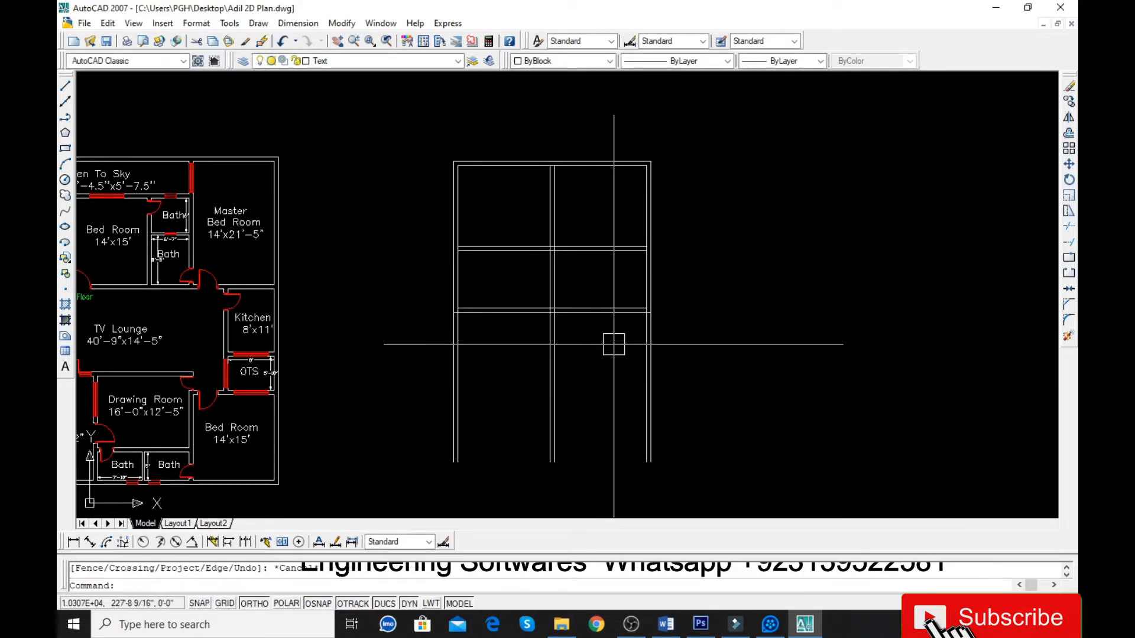
Trim off all vertical wall lines that run below the bottom wall's outer line.
{"action": "type", "text": "tr"}
{"action": "key", "text": "Return"}
{"action": "key", "text": "Return"}
{"action": "left_click", "coordinate": [735, 365]}
{"action": "left_click", "coordinate": [301, 384]}
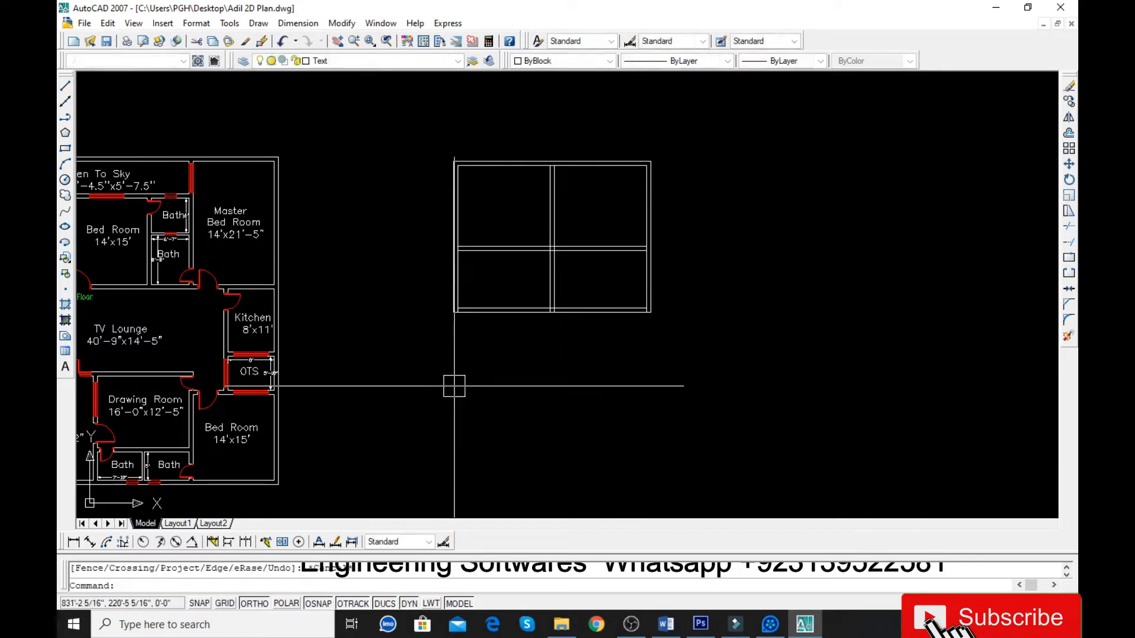
{"action": "scroll", "coordinate": [565, 167], "scroll_direction": "up", "scroll_amount": 5}
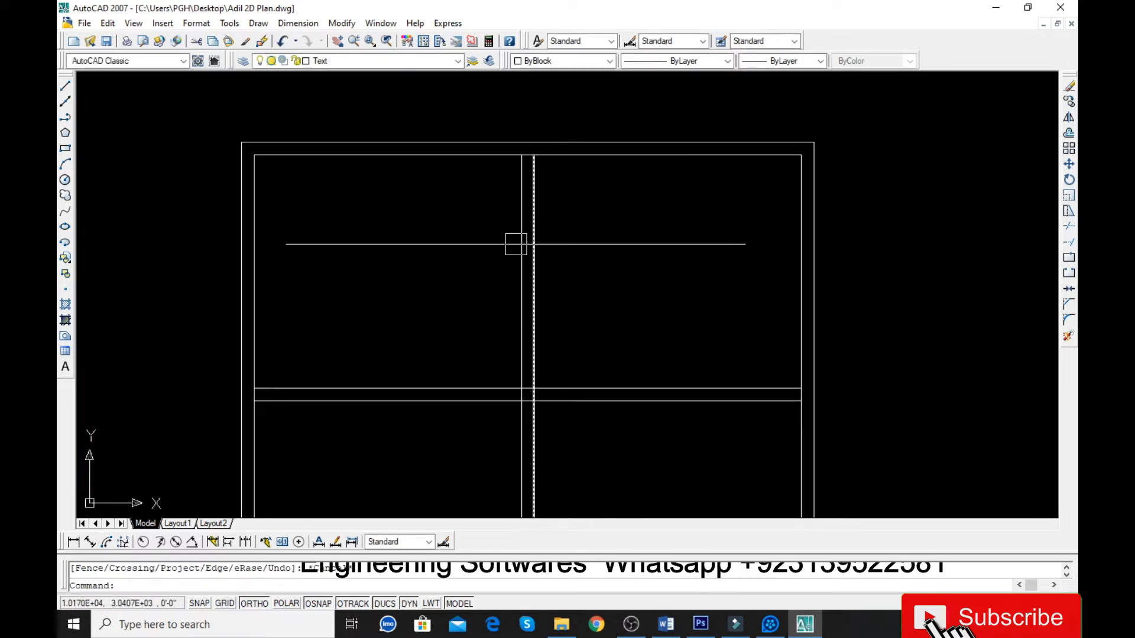
{"action": "type", "text": "tr"}
{"action": "key", "text": "Return"}
{"action": "key", "text": "Return"}
{"action": "left_click", "coordinate": [452, 295]}
{"action": "left_click", "coordinate": [570, 309]}
{"action": "key", "text": "Return"}
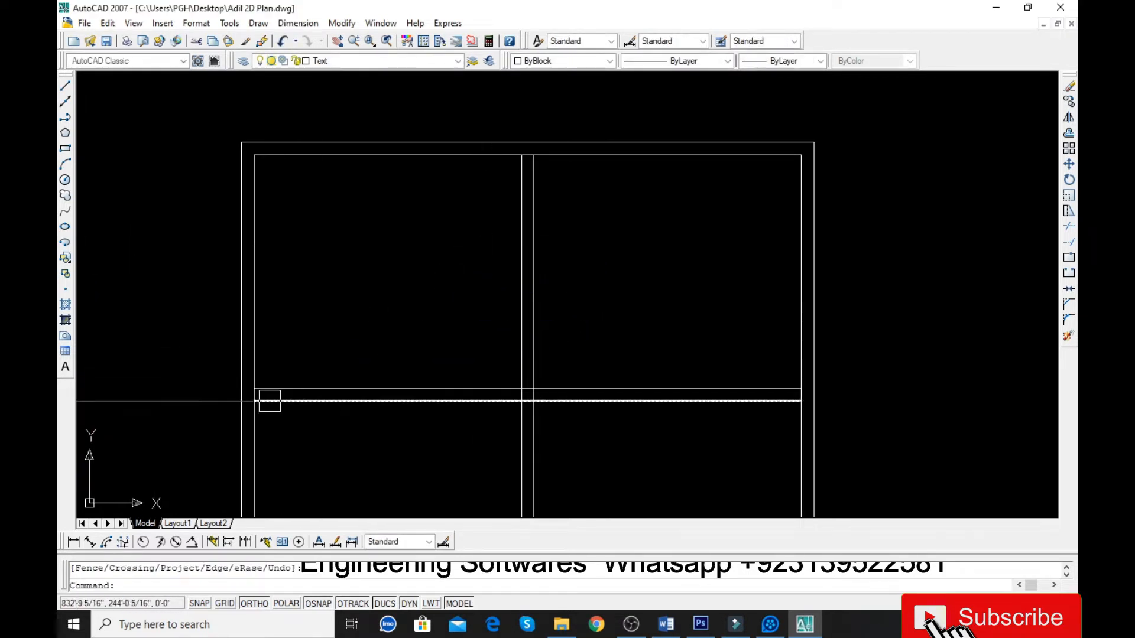
Trim out the inner left wall line between the two lines of the cross wall.
{"action": "key", "text": "Return"}
{"action": "key", "text": "Return"}
{"action": "scroll", "coordinate": [260, 404], "scroll_direction": "up", "scroll_amount": 3}
{"action": "left_click", "coordinate": [243, 377]}
{"action": "scroll", "coordinate": [249, 386], "scroll_direction": "down", "scroll_amount": 3}
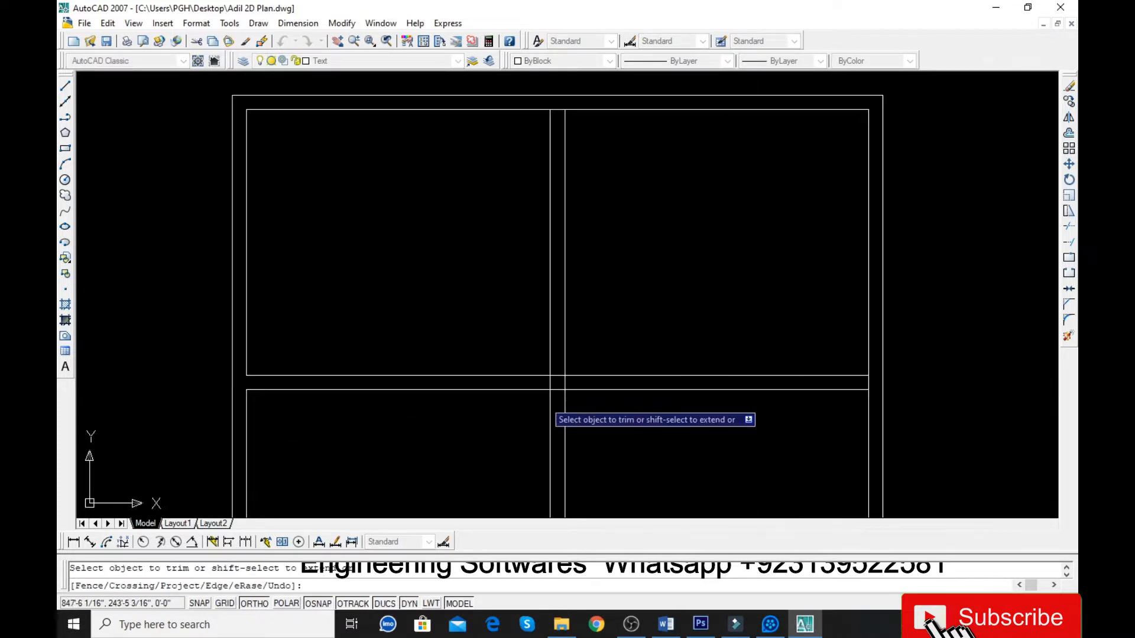
Trim the four line segments inside the crossing of the central partition and the cross wall.
{"action": "scroll", "coordinate": [565, 396], "scroll_direction": "up", "scroll_amount": 3}
{"action": "left_click", "coordinate": [544, 371]}
{"action": "left_click", "coordinate": [545, 341]}
{"action": "left_click", "coordinate": [564, 356]}
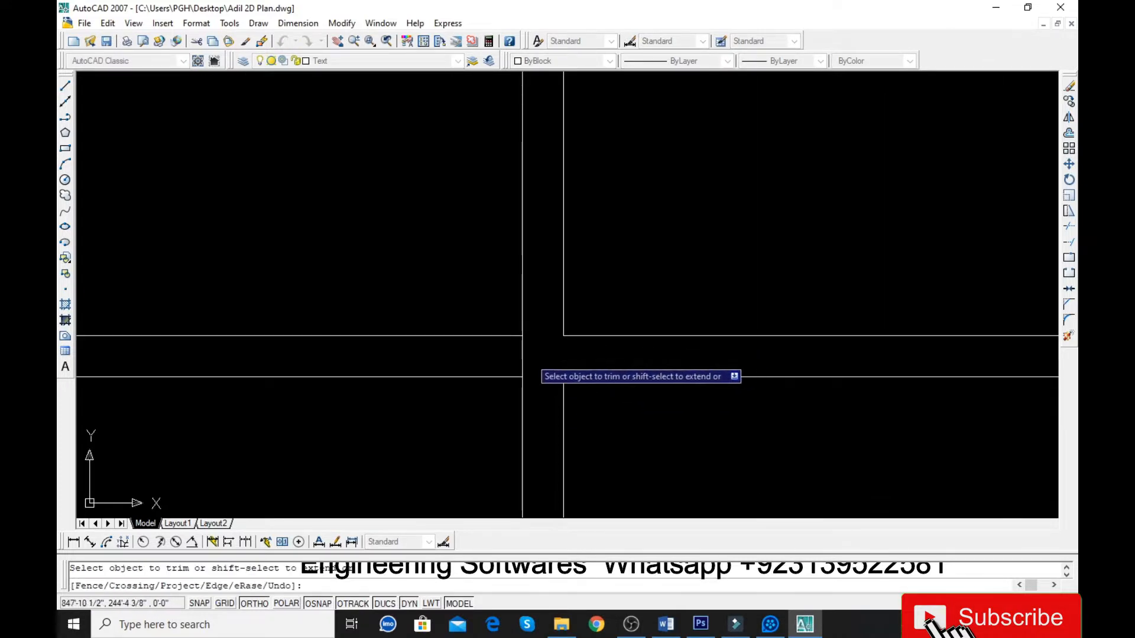
{"action": "left_click", "coordinate": [528, 356]}
{"action": "left_click", "coordinate": [519, 357]}
Undo the trims made at the crossing of the central partition and the cross wall.
{"action": "scroll", "coordinate": [461, 363], "scroll_direction": "down", "scroll_amount": 4}
{"action": "scroll", "coordinate": [693, 360], "scroll_direction": "up", "scroll_amount": 5}
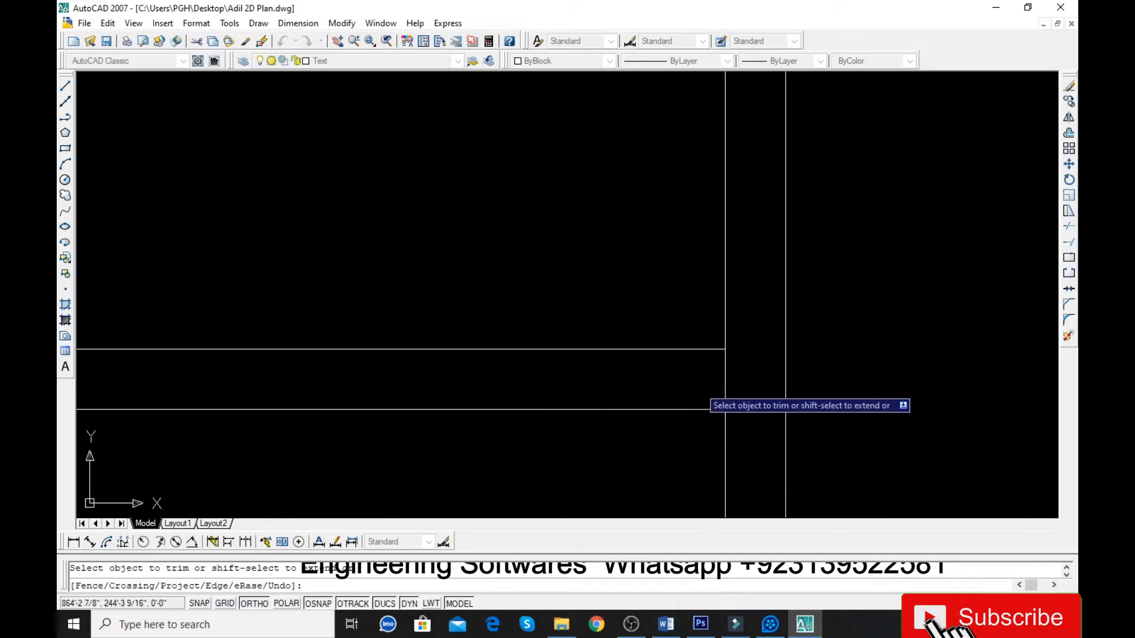
{"action": "scroll", "coordinate": [673, 387], "scroll_direction": "down", "scroll_amount": 5}
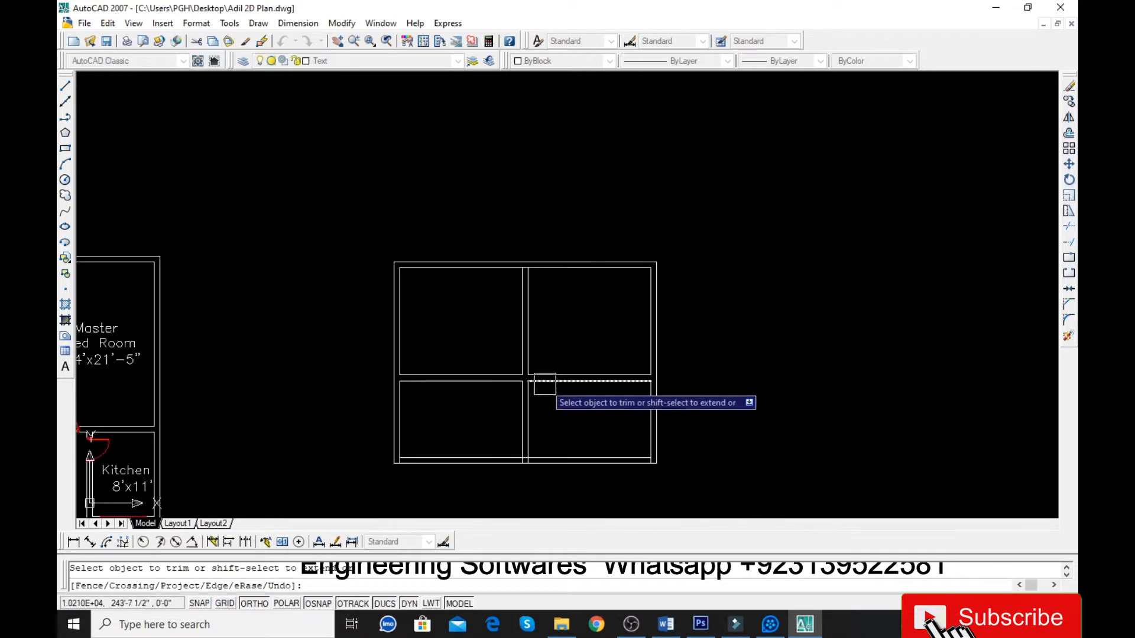
{"action": "scroll", "coordinate": [544, 386], "scroll_direction": "up", "scroll_amount": 5}
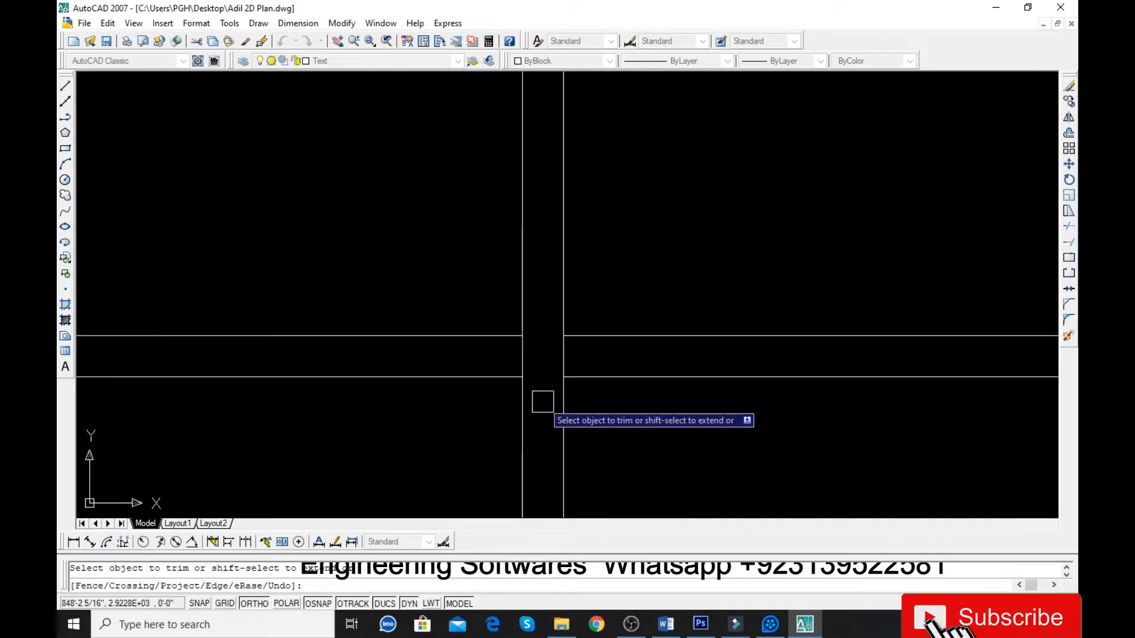
{"action": "key", "text": "ctrl+z"}
{"action": "key", "text": "ctrl+z"}
Trim off the central partition's lines below the cross wall and clean up the resulting T-junction.
{"action": "left_click", "coordinate": [610, 408]}
{"action": "left_click", "coordinate": [420, 403]}
{"action": "scroll", "coordinate": [590, 335], "scroll_direction": "down", "scroll_amount": 5}
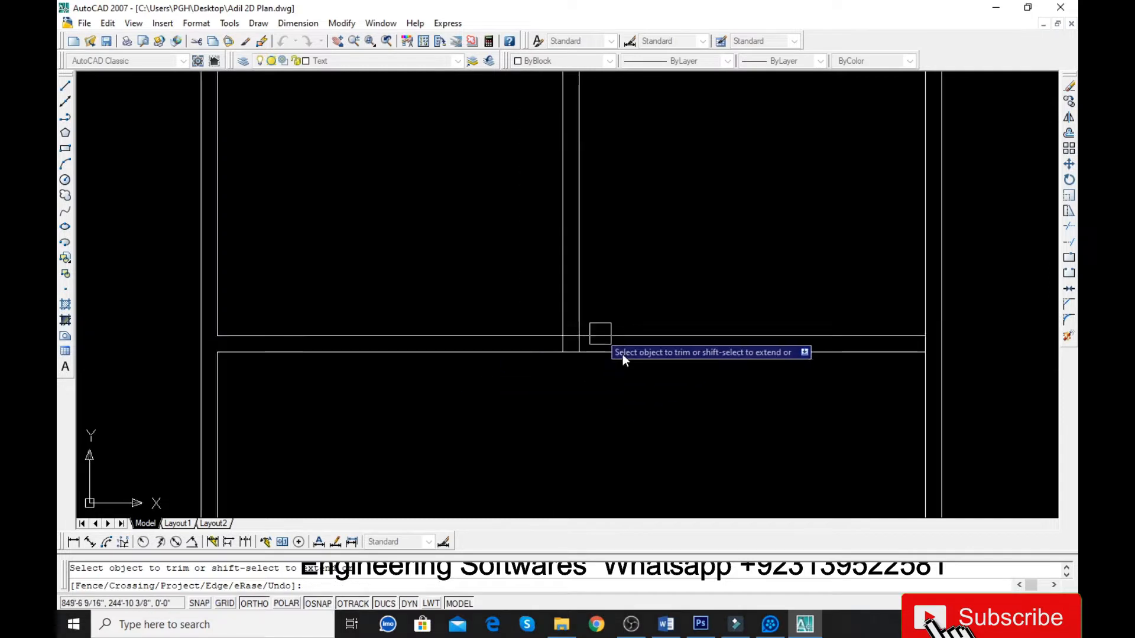
{"action": "scroll", "coordinate": [622, 354], "scroll_direction": "down", "scroll_amount": 5}
{"action": "scroll", "coordinate": [609, 363], "scroll_direction": "up", "scroll_amount": 8}
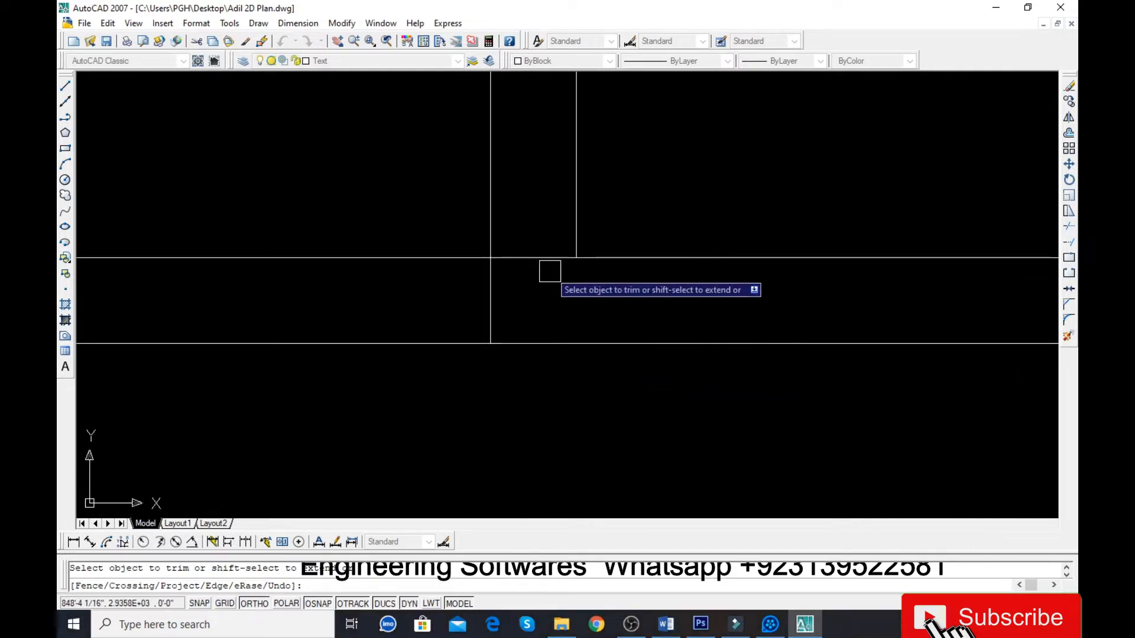
{"action": "scroll", "coordinate": [532, 323], "scroll_direction": "down", "scroll_amount": 6}
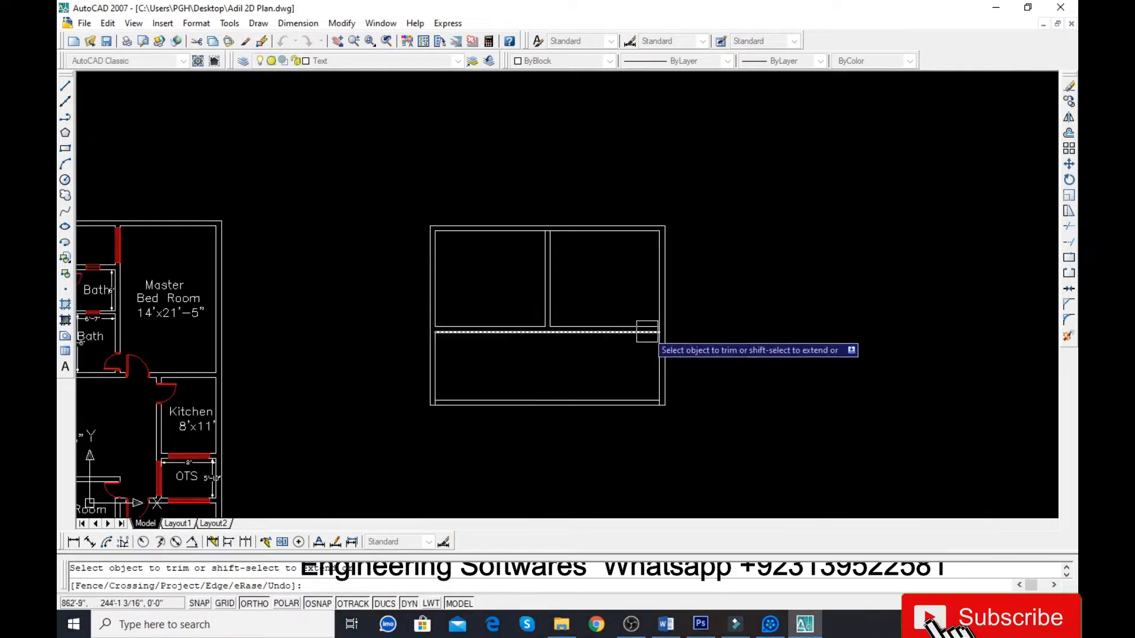
Trim out the inner right wall line between the two lines of the cross wall.
{"action": "scroll", "coordinate": [650, 334], "scroll_direction": "up", "scroll_amount": 4}
{"action": "scroll", "coordinate": [679, 329], "scroll_direction": "down", "scroll_amount": 4}
{"action": "scroll", "coordinate": [660, 231], "scroll_direction": "up", "scroll_amount": 2}
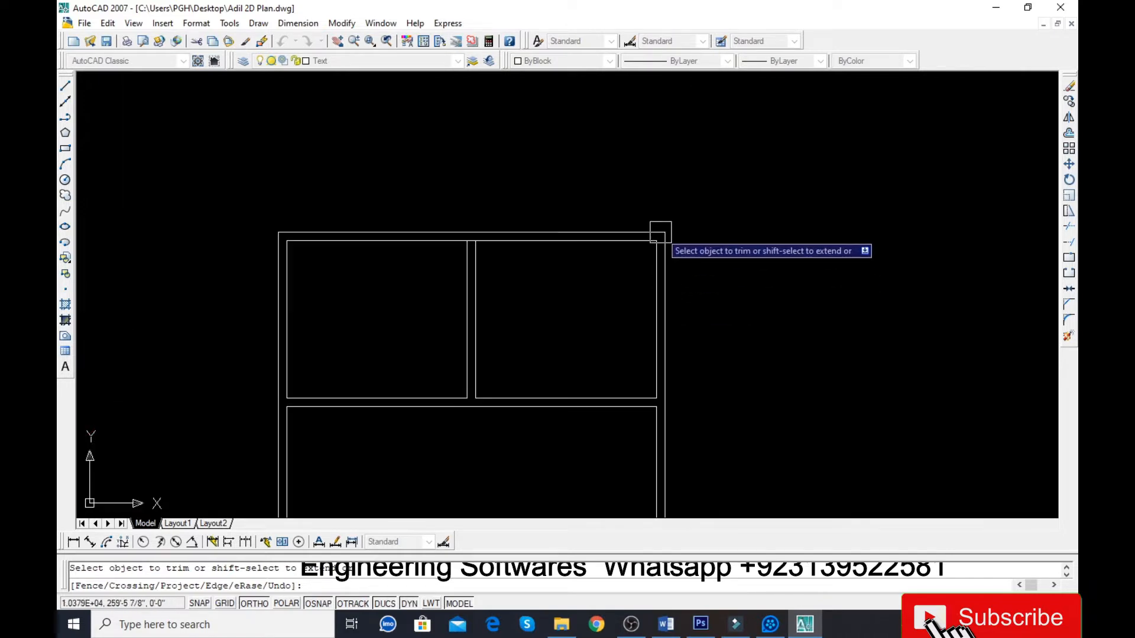
{"action": "scroll", "coordinate": [470, 242], "scroll_direction": "up", "scroll_amount": 4}
{"action": "scroll", "coordinate": [473, 216], "scroll_direction": "down", "scroll_amount": 5}
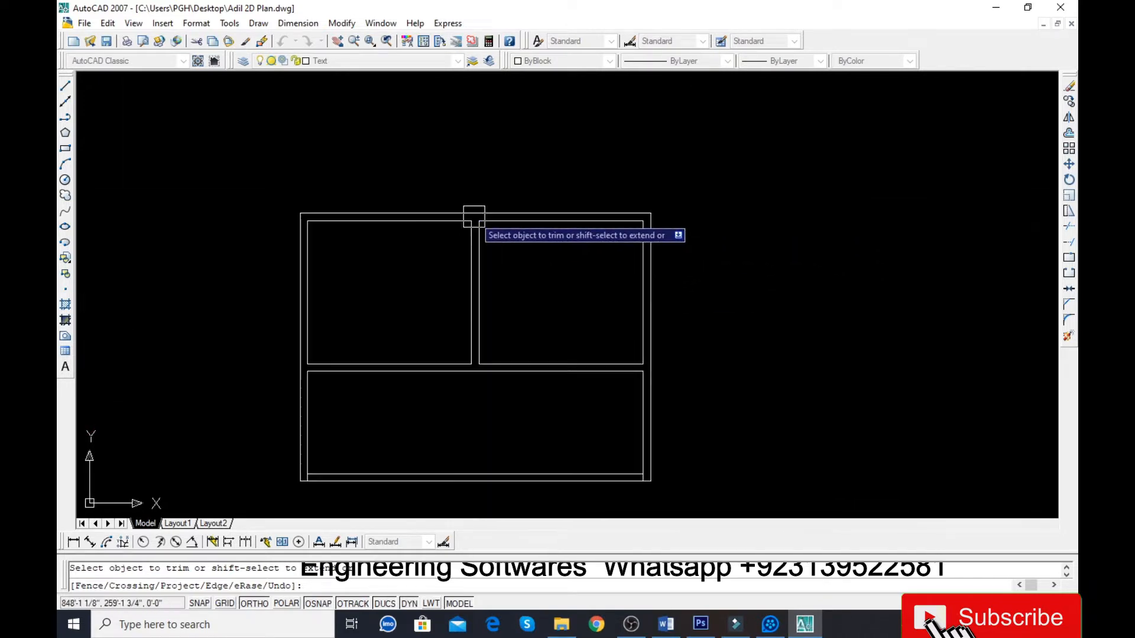
{"action": "scroll", "coordinate": [473, 216], "scroll_direction": "down", "scroll_amount": 4}
Trim the inner side wall lines' stubs inside the bottom wall at both lower corners.
{"action": "scroll", "coordinate": [553, 310], "scroll_direction": "up", "scroll_amount": 8}
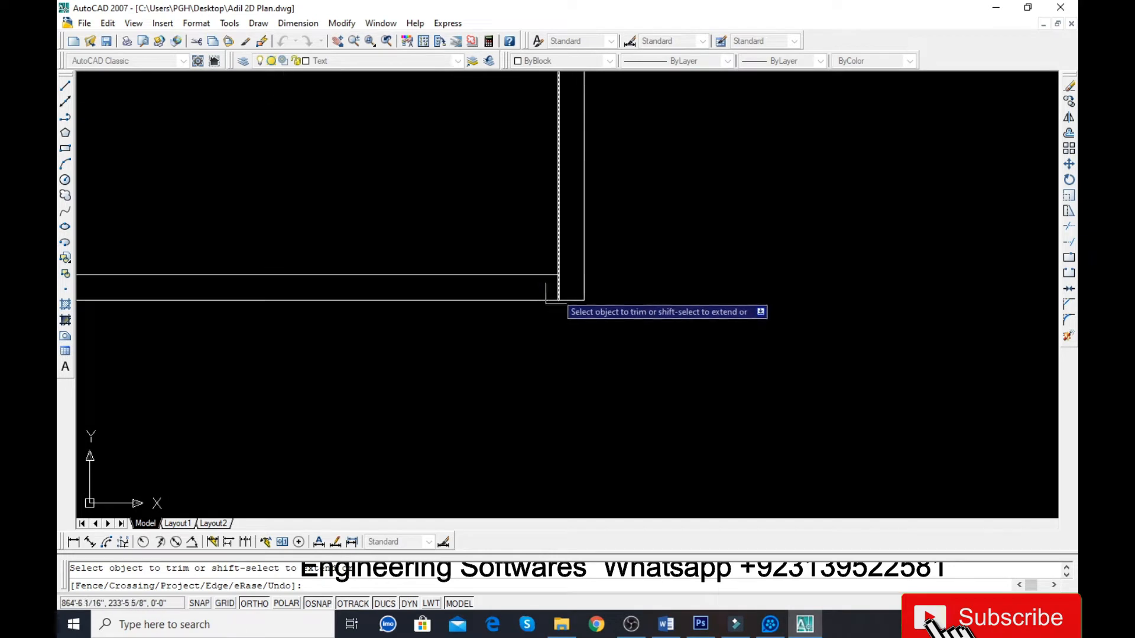
{"action": "scroll", "coordinate": [639, 287], "scroll_direction": "down", "scroll_amount": 6}
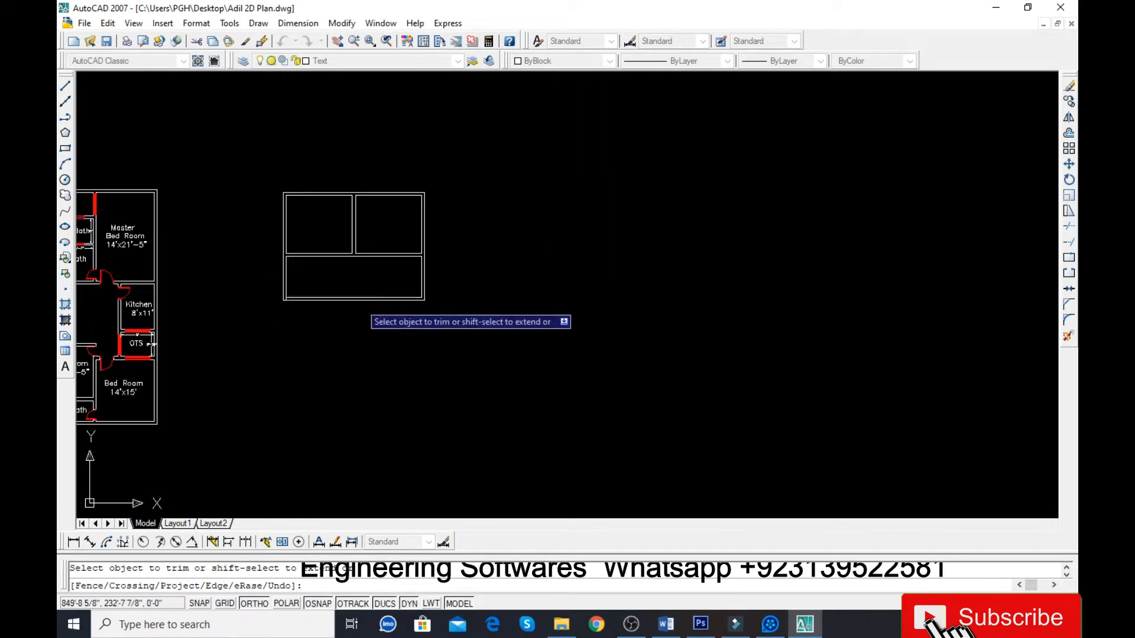
{"action": "scroll", "coordinate": [300, 303], "scroll_direction": "up", "scroll_amount": 9}
{"action": "left_click", "coordinate": [239, 262]}
{"action": "key", "text": "Return"}
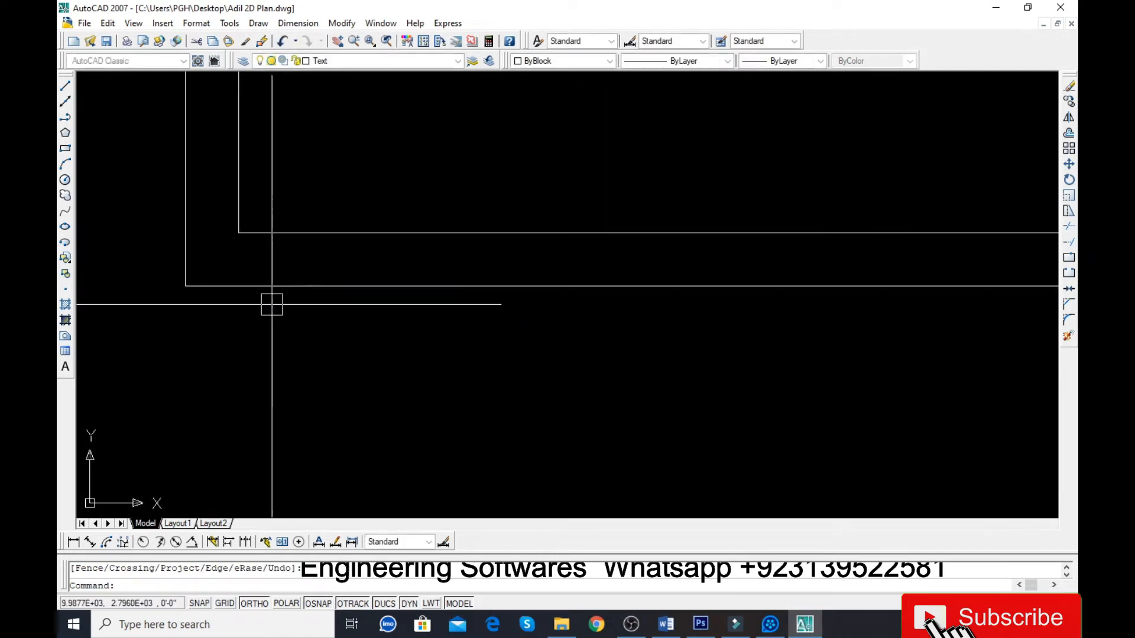
{"action": "key", "text": "Escape"}
Draw a 9" by 9" square just below the plan's lower-left corner.
{"action": "scroll", "coordinate": [281, 315], "scroll_direction": "down", "scroll_amount": 4}
{"action": "type", "text": "rec"}
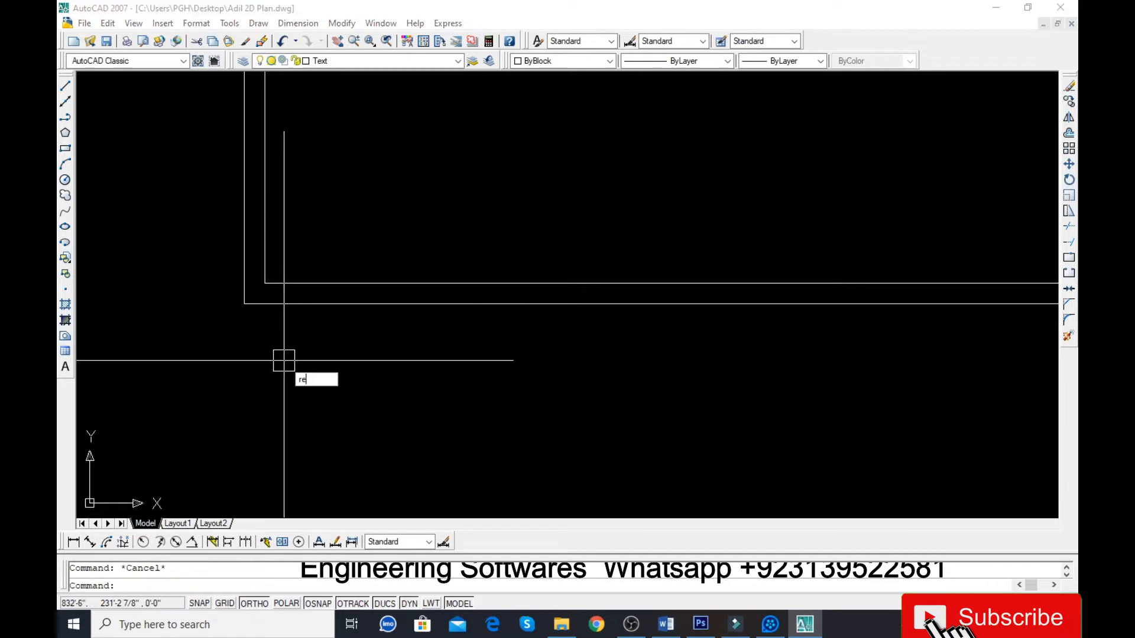
{"action": "key", "text": "Return"}
{"action": "left_click", "coordinate": [275, 350]}
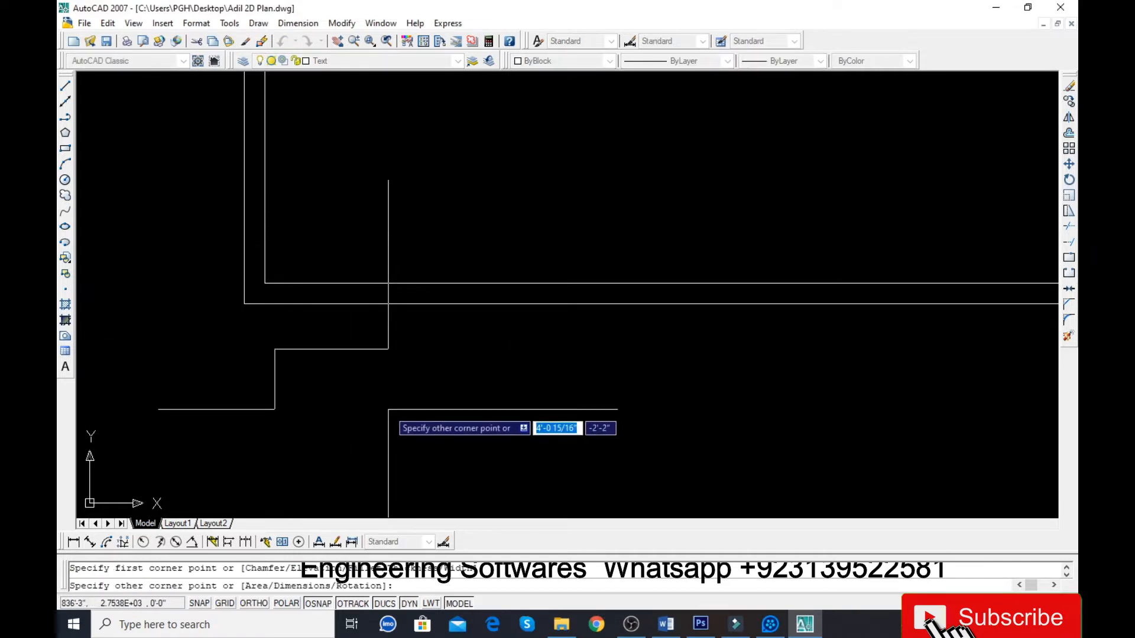
{"action": "type", "text": "9,9"}
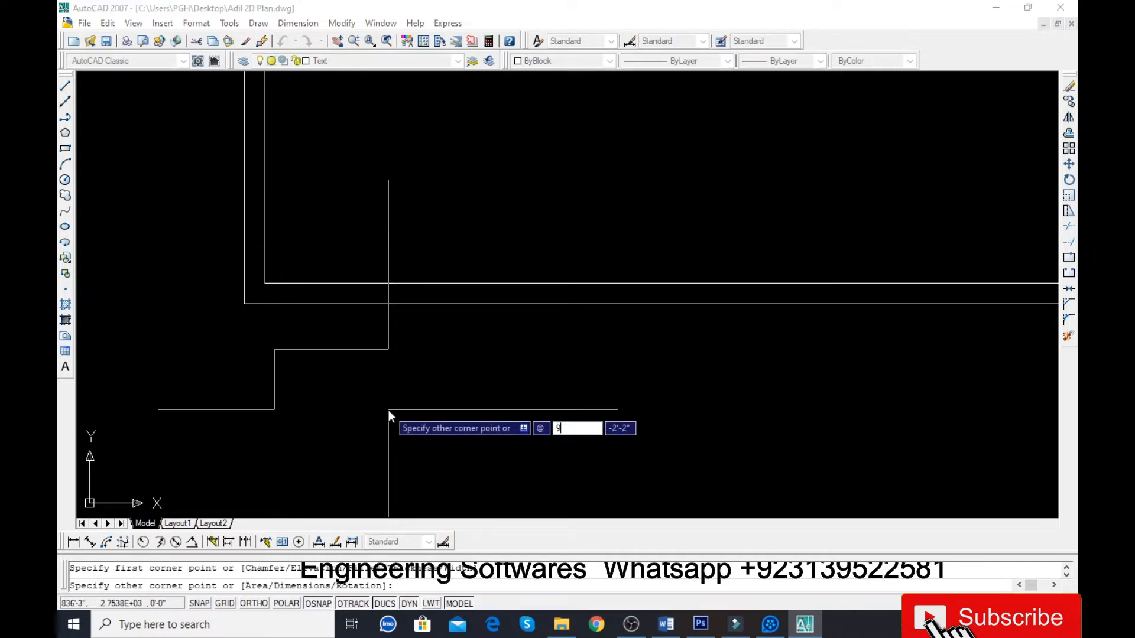
{"action": "key", "text": "Return"}
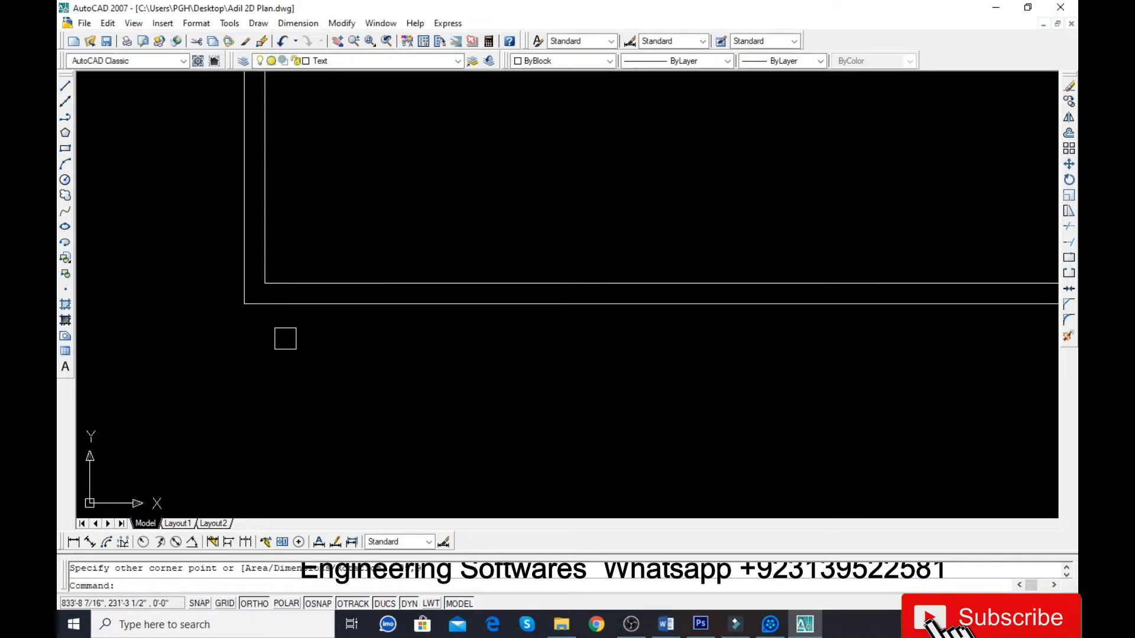
Copy the 9" square by its lower-left corner onto the plan's lower-left outer corner.
{"action": "left_click", "coordinate": [285, 338]}
{"action": "type", "text": "co"}
{"action": "key", "text": "Return"}
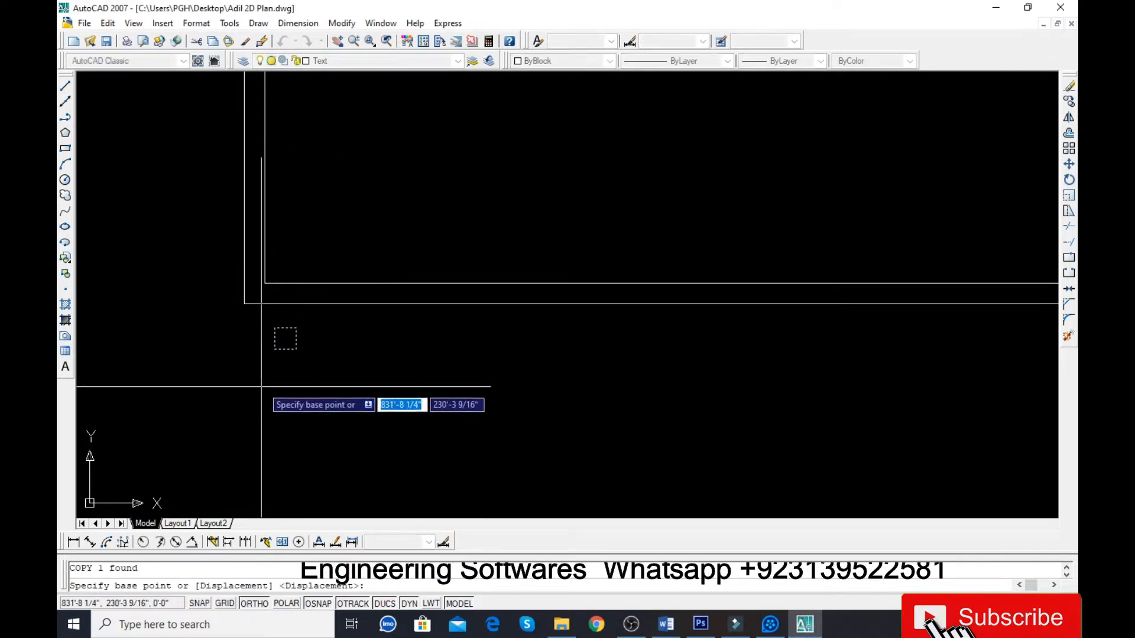
{"action": "left_click", "coordinate": [274, 349]}
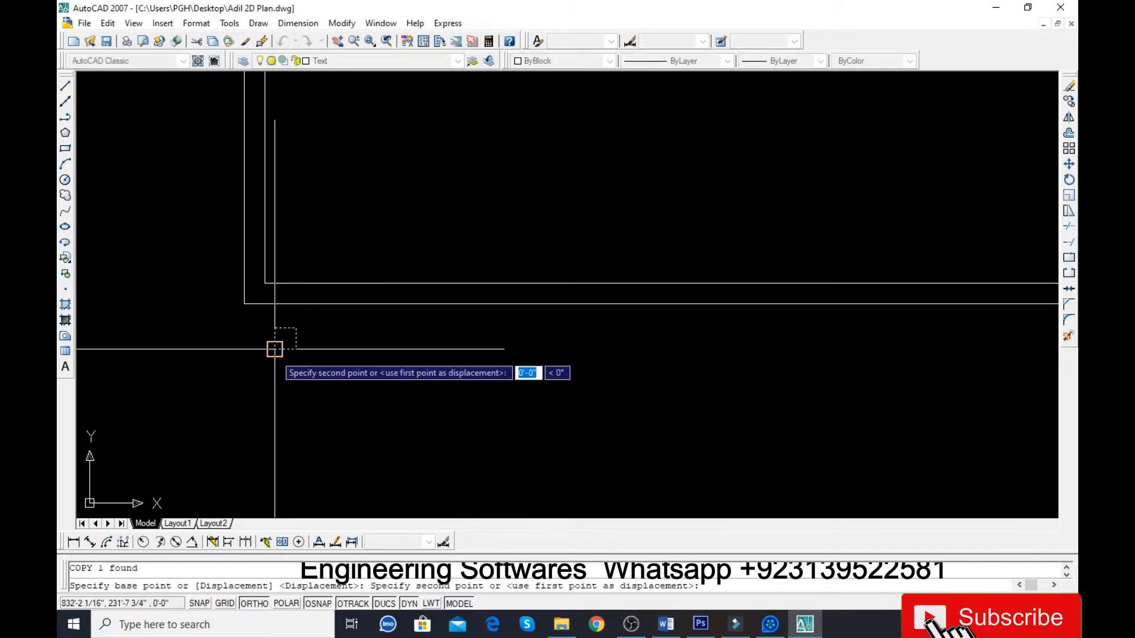
{"action": "left_click", "coordinate": [244, 305]}
{"action": "scroll", "coordinate": [217, 359], "scroll_direction": "down", "scroll_amount": 2}
{"action": "key", "text": "Return"}
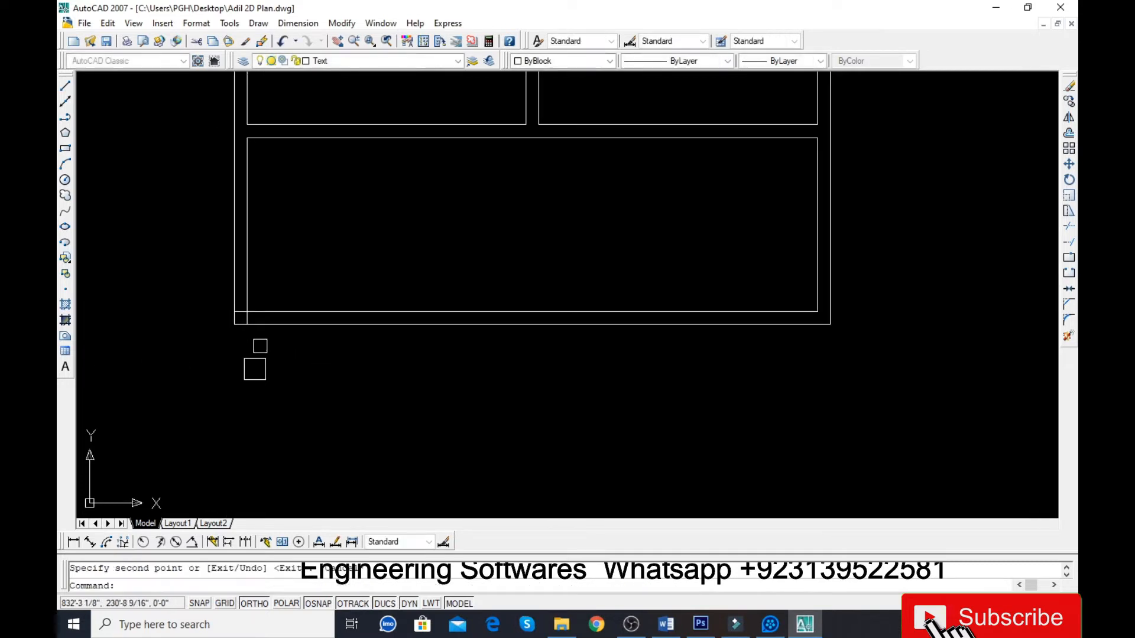
Copy the loose 9" square into the wall corner at the plan's lower right.
{"action": "left_click", "coordinate": [260, 346]}
{"action": "type", "text": "c"}
{"action": "key", "text": "Return"}
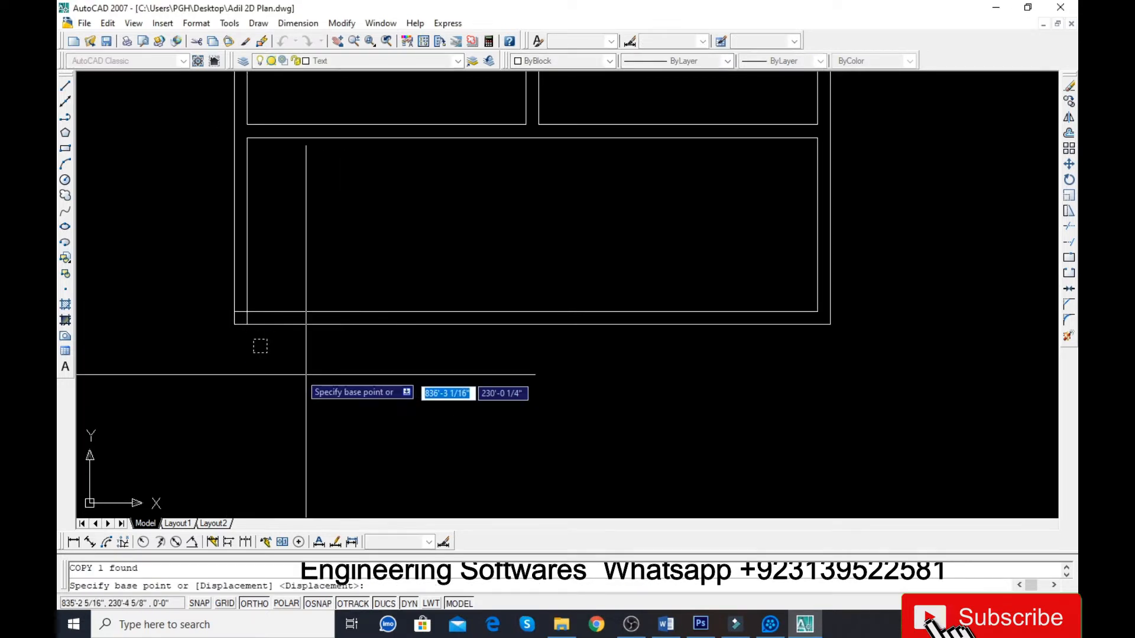
{"action": "left_click", "coordinate": [261, 352]}
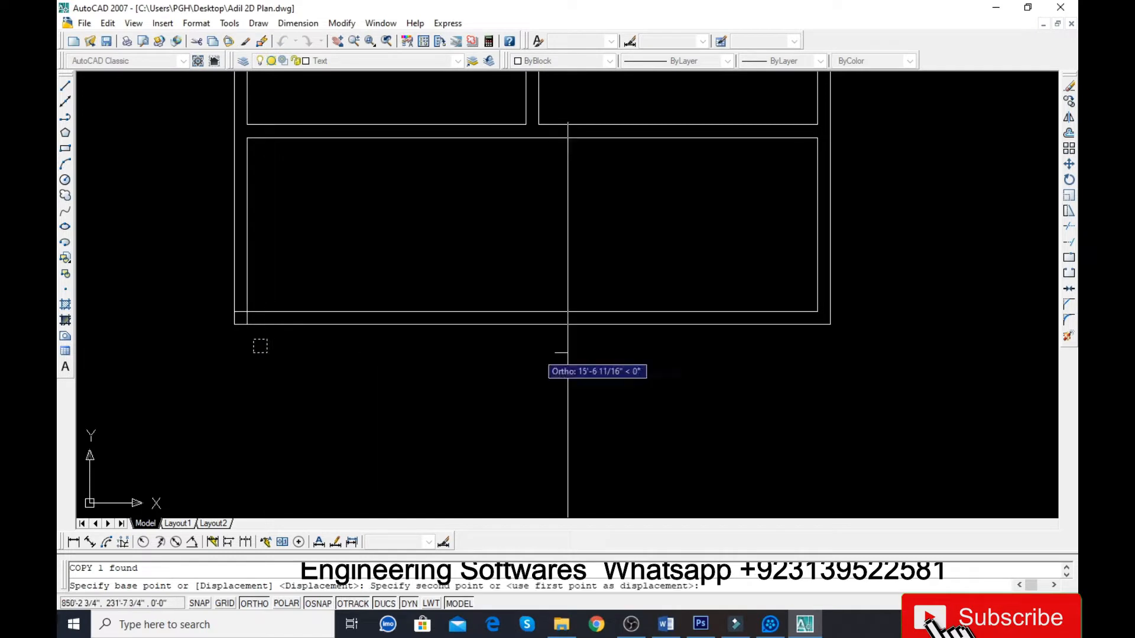
{"action": "left_click", "coordinate": [825, 324]}
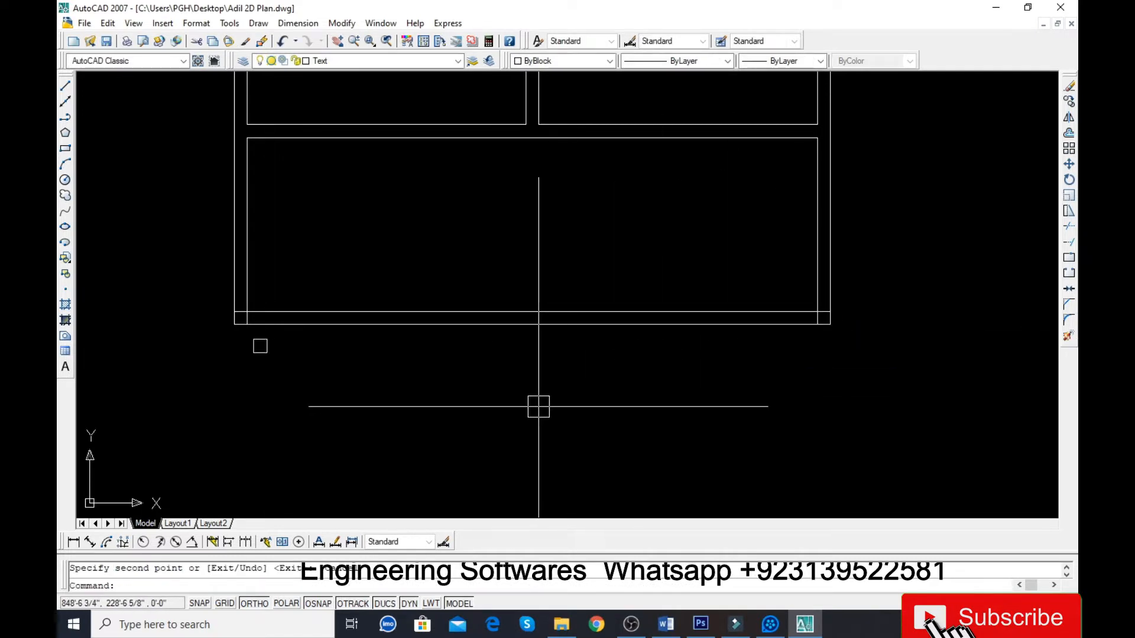
Extend the middle partition's two lines down through the lower space to the bottom wall's inner line.
{"action": "key", "text": "Return"}
{"action": "key", "text": "Return"}
{"action": "left_click", "coordinate": [558, 133]}
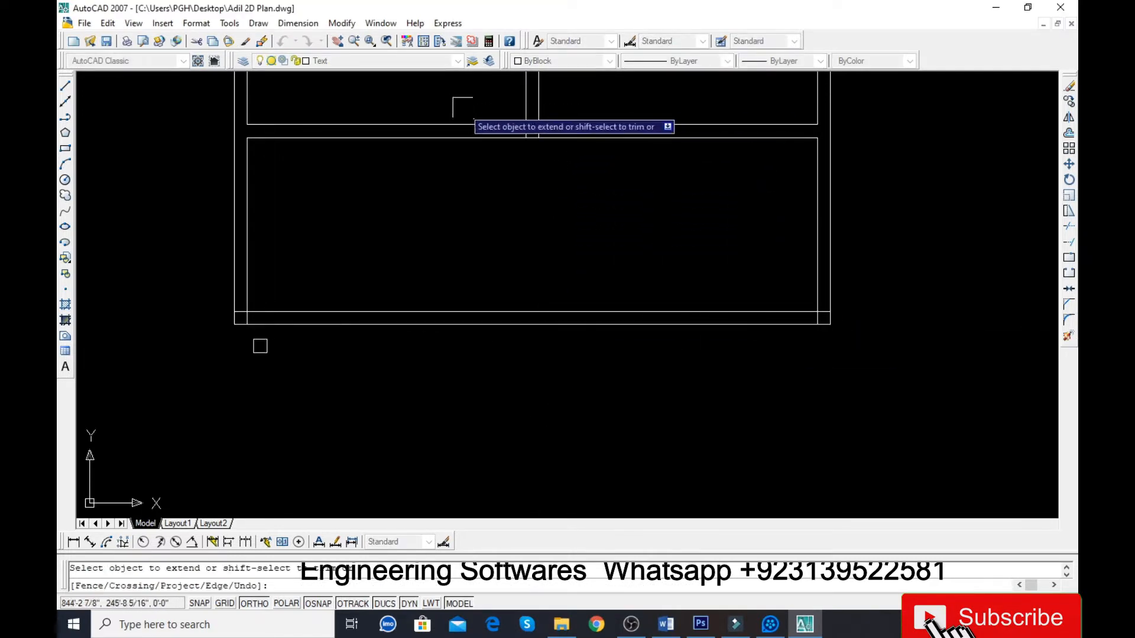
{"action": "left_click", "coordinate": [572, 97]}
{"action": "left_click", "coordinate": [489, 118]}
{"action": "key", "text": "Escape"}
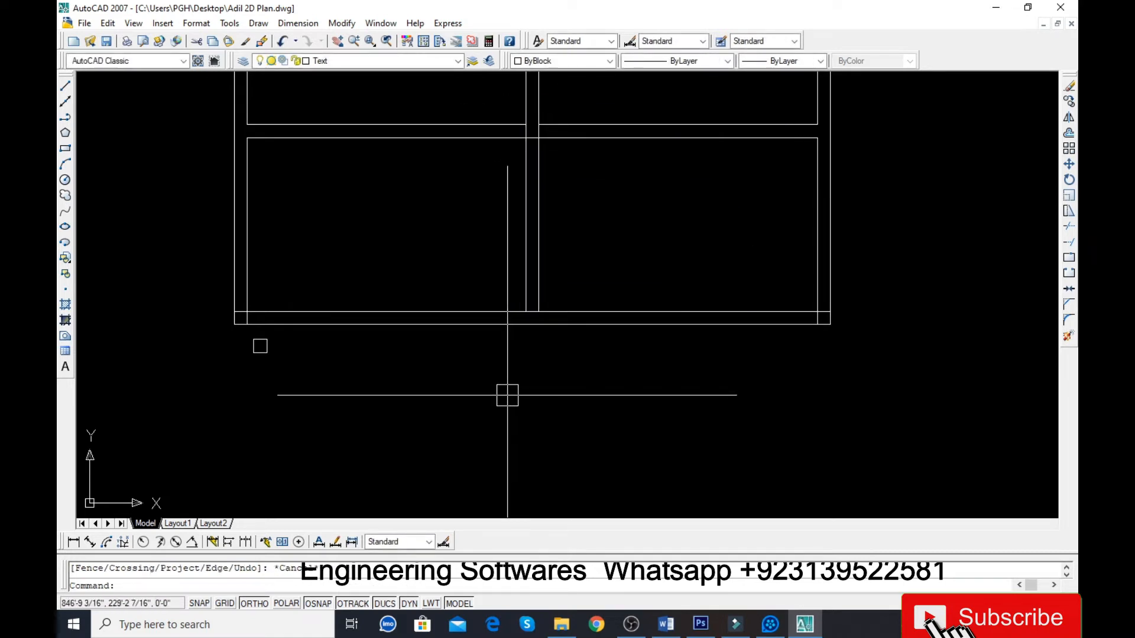
Copy the loose 9" square into the bottom wall between the extended partition lines, and erase the loose original.
{"action": "type", "text": "co"}
{"action": "key", "text": "Return"}
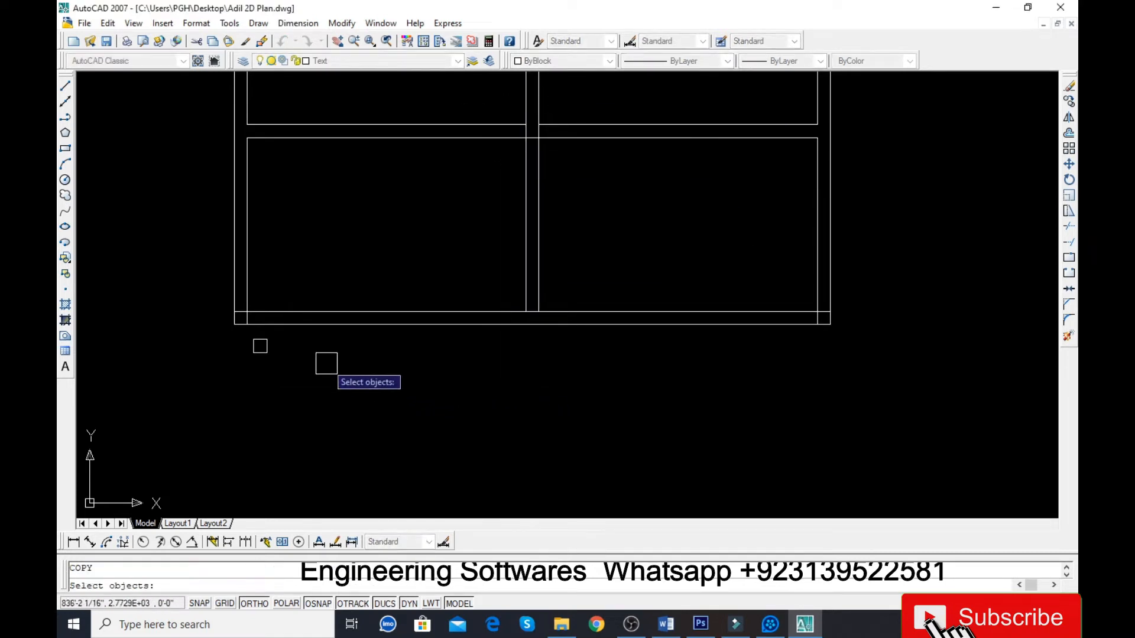
{"action": "key", "text": "Return"}
{"action": "left_click", "coordinate": [258, 346]}
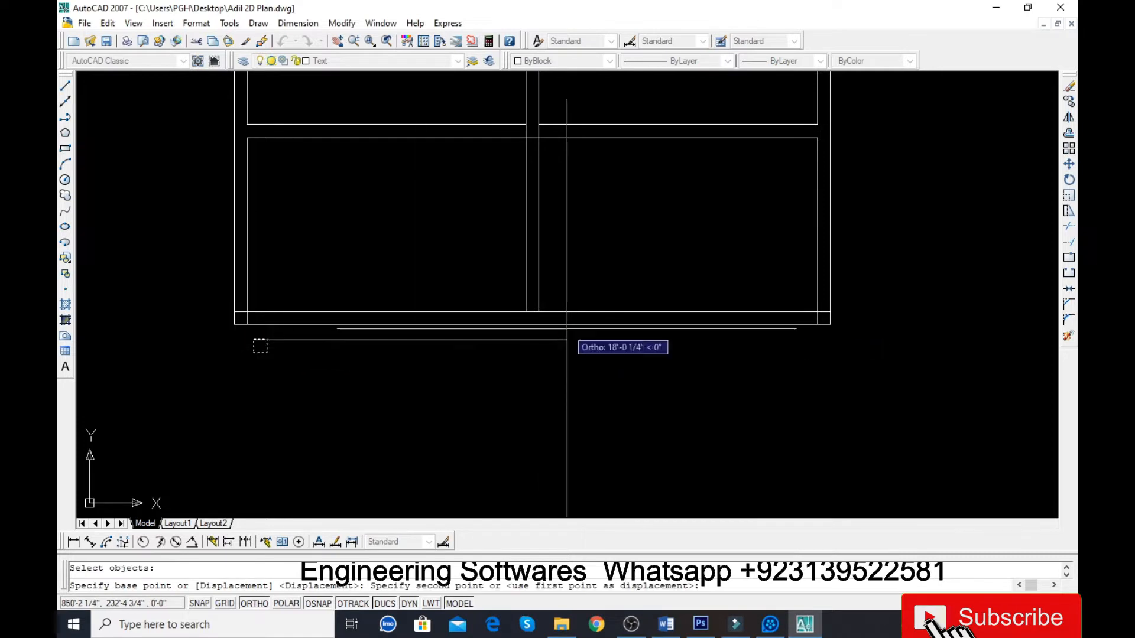
{"action": "left_click", "coordinate": [531, 311]}
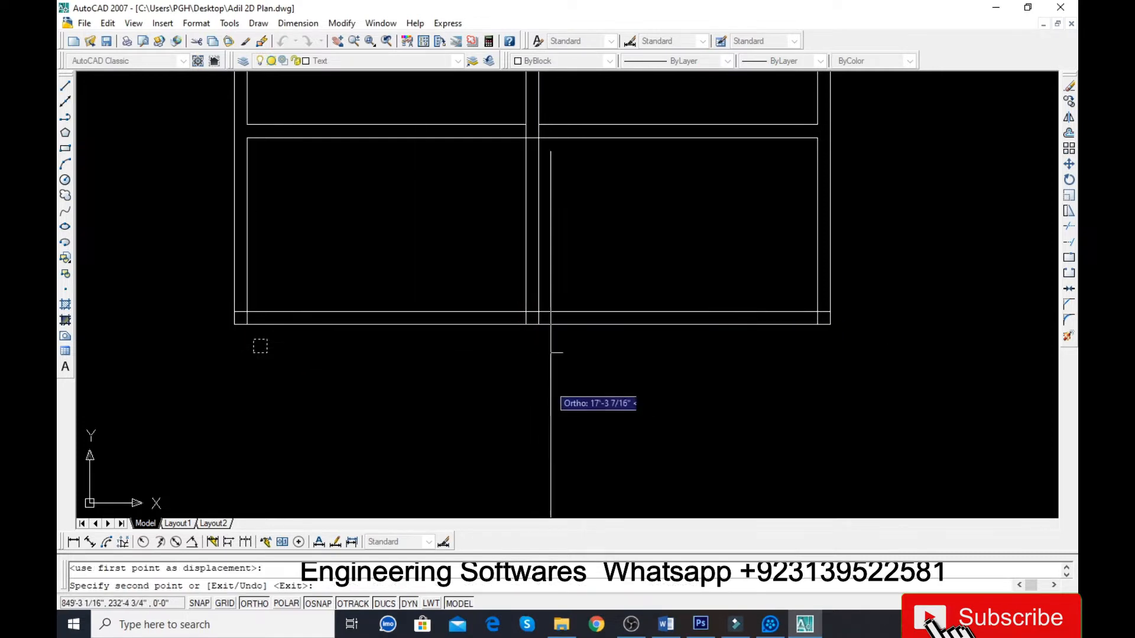
{"action": "key", "text": "Return"}
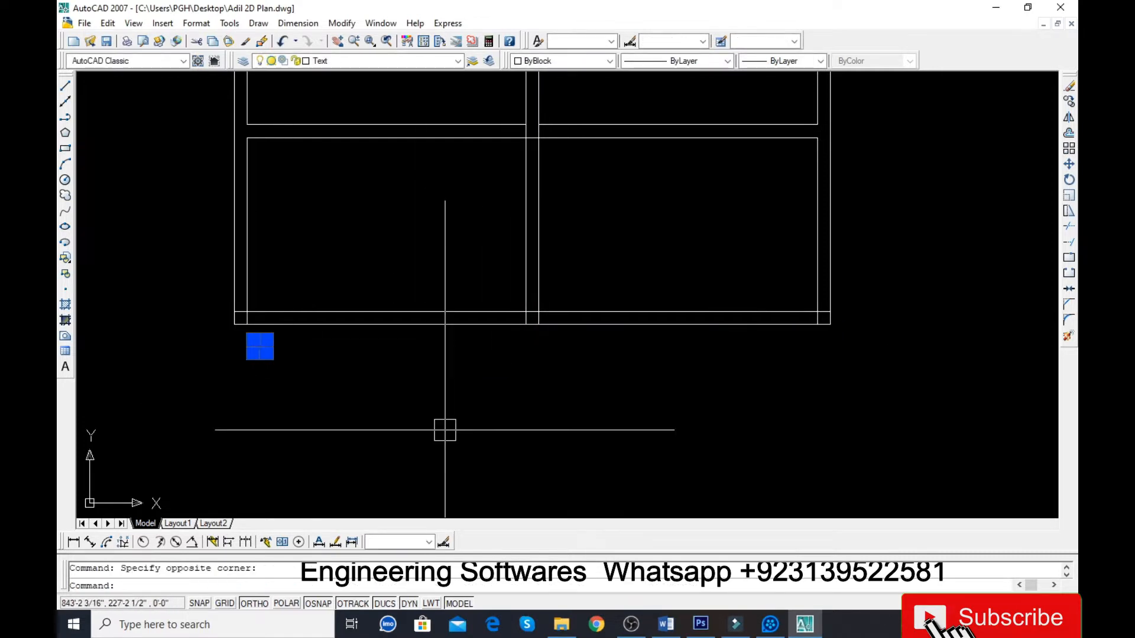
{"action": "key", "text": "Delete"}
Trim the bottom wall lines between the three columns and the partition lines below the horizontal wall, leaving the middle column free-standing.
{"action": "type", "text": "tr"}
{"action": "key", "text": "Return"}
{"action": "key", "text": "Return"}
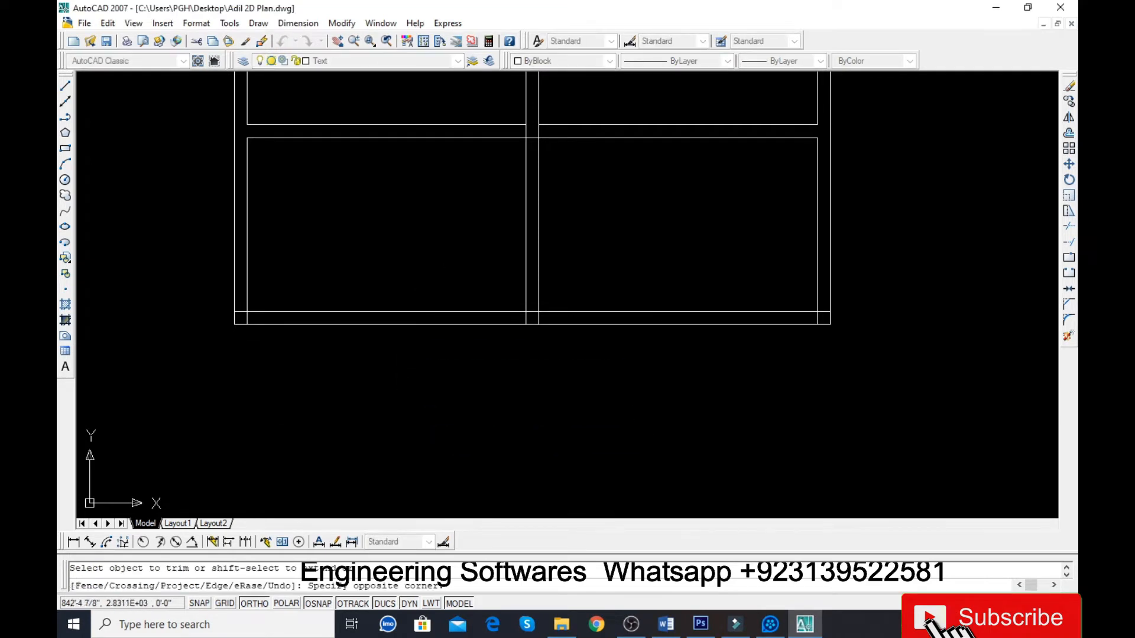
{"action": "left_click", "coordinate": [381, 322]}
{"action": "left_click", "coordinate": [643, 317]}
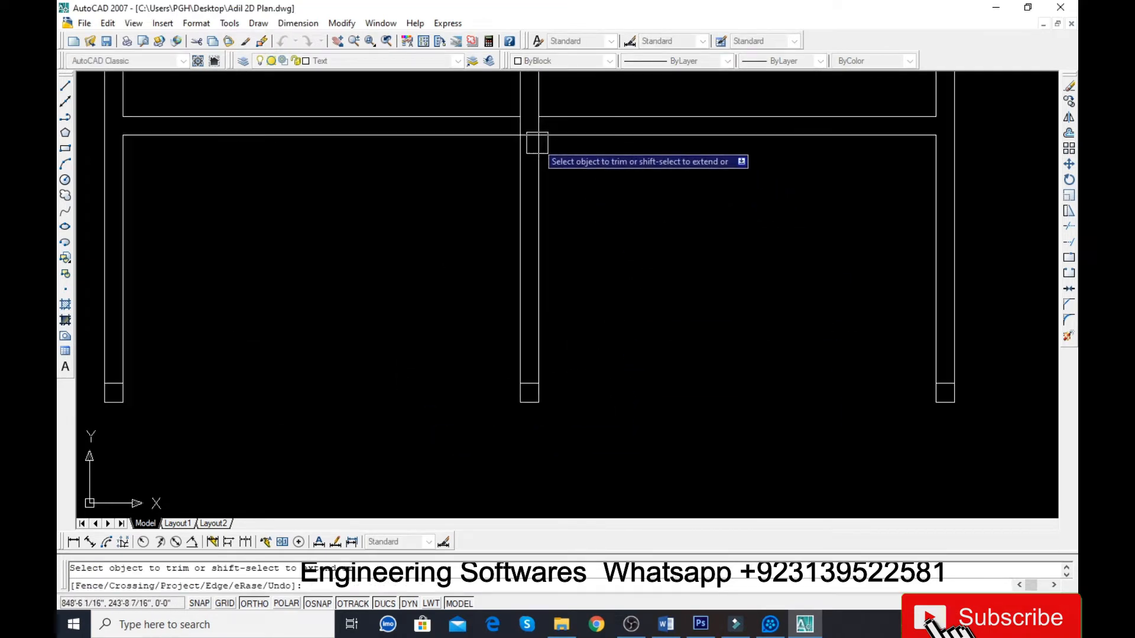
{"action": "scroll", "coordinate": [535, 141], "scroll_direction": "up", "scroll_amount": 5}
{"action": "scroll", "coordinate": [479, 245], "scroll_direction": "down", "scroll_amount": 3}
{"action": "scroll", "coordinate": [576, 315], "scroll_direction": "up", "scroll_amount": 4}
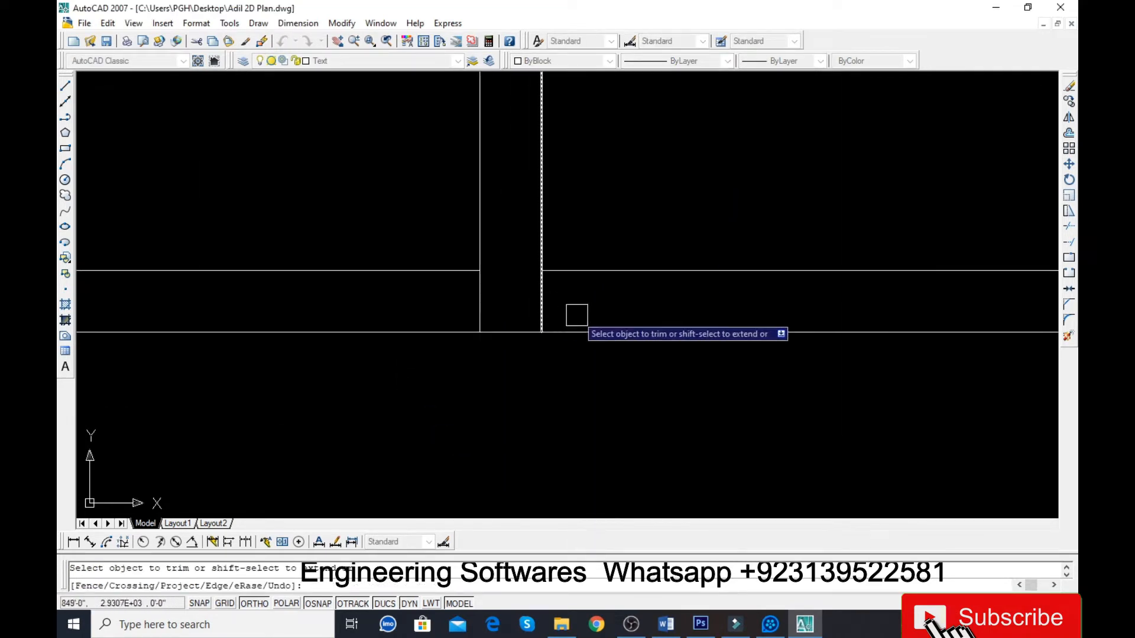
{"action": "scroll", "coordinate": [461, 300], "scroll_direction": "down", "scroll_amount": 5}
{"action": "key", "text": "Escape"}
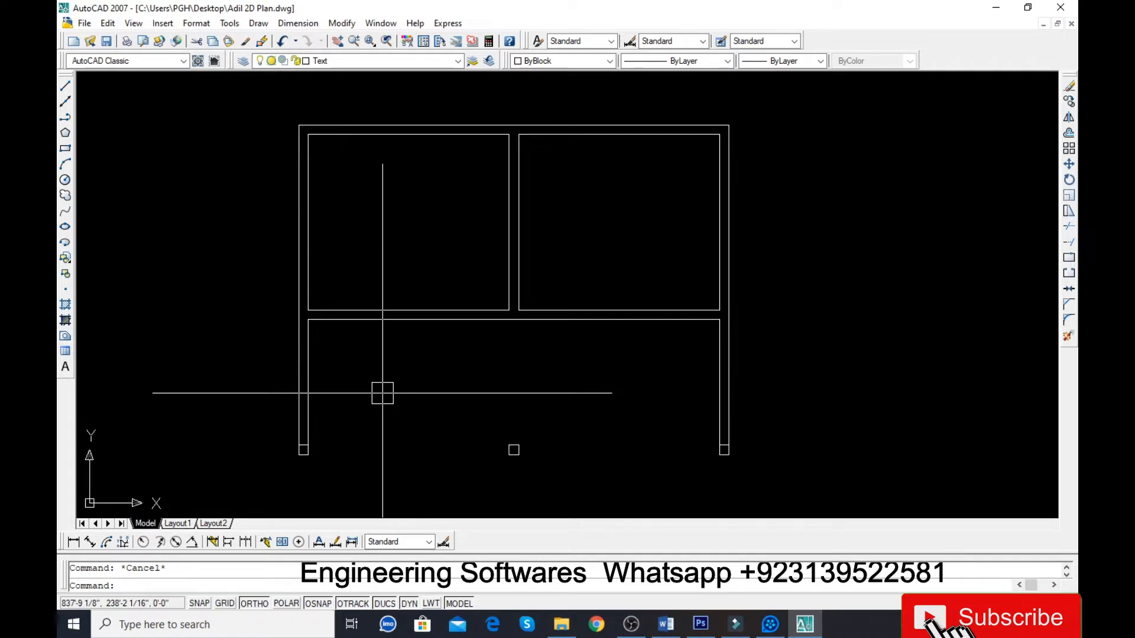
{"action": "key", "text": "ctrl+s"}
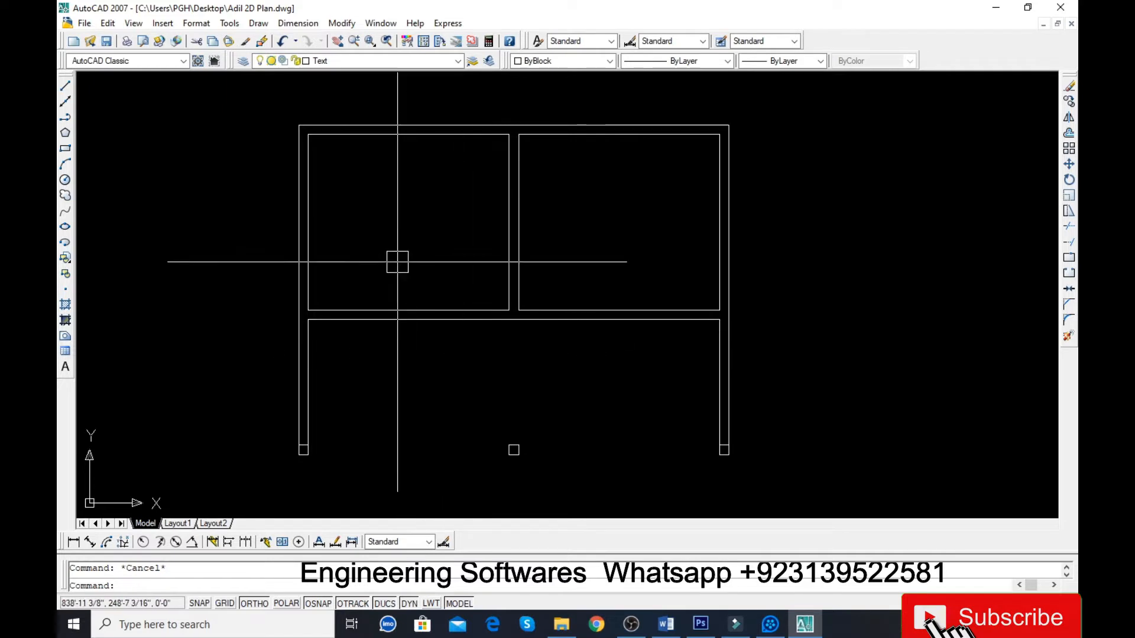
Draw a line across the thickness of the horizontal wall at its left end, flush with the side wall's inner face.
{"action": "key", "text": "Return"}
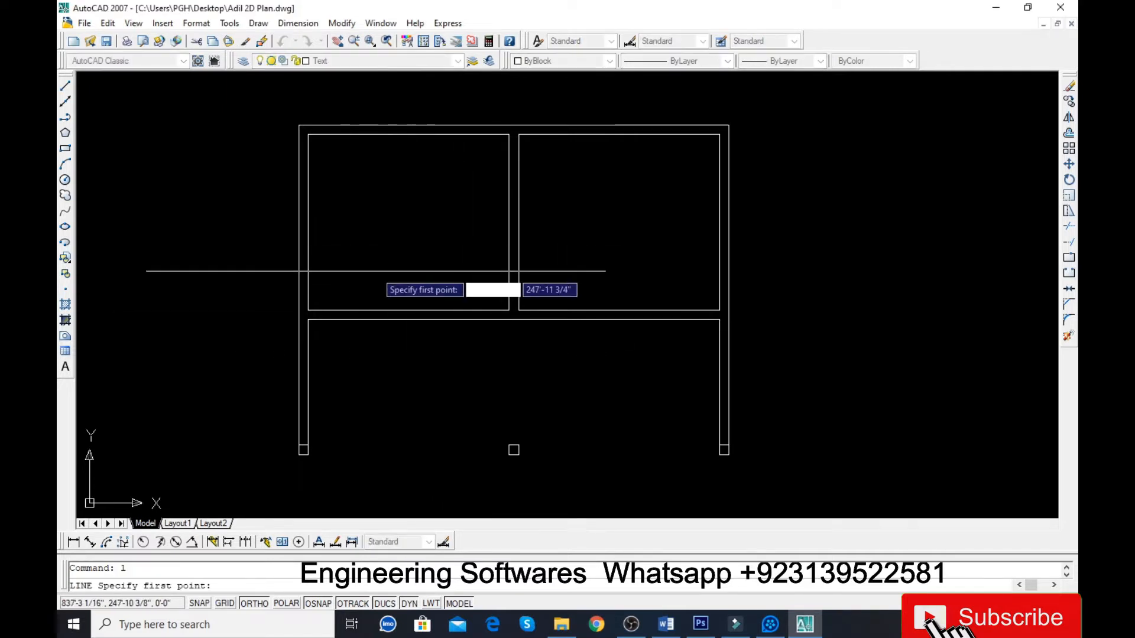
{"action": "scroll", "coordinate": [305, 322], "scroll_direction": "up", "scroll_amount": 3}
{"action": "left_click", "coordinate": [291, 315]}
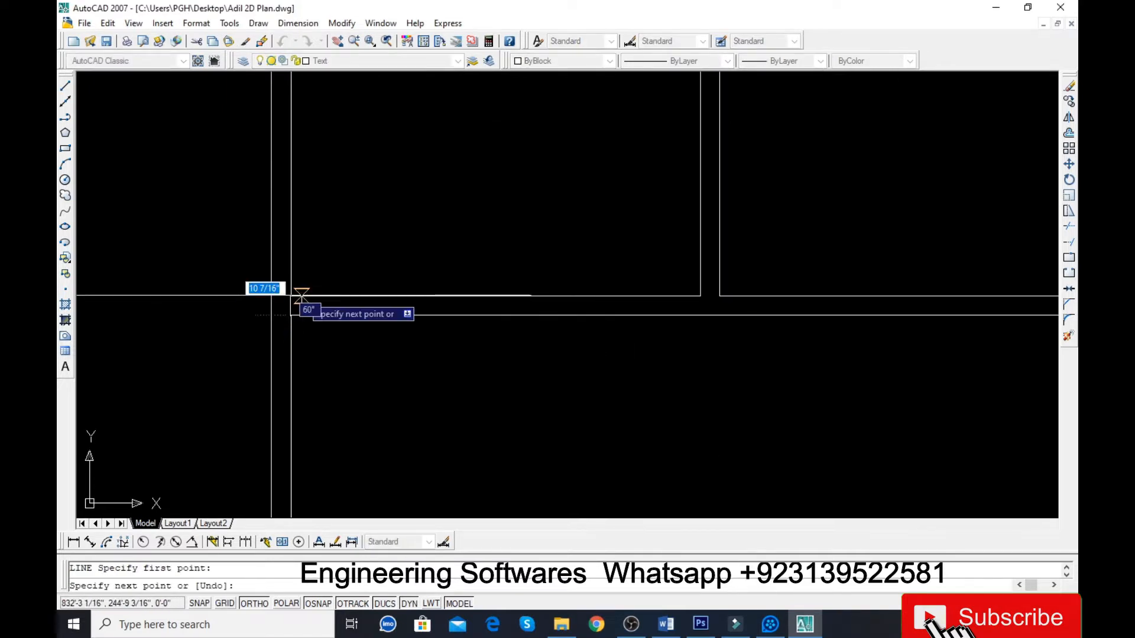
{"action": "left_click", "coordinate": [290, 297]}
{"action": "key", "text": "Return"}
Offset the short cross-wall line 9" to the right along the horizontal wall and erase the original line.
{"action": "type", "text": "o"}
{"action": "key", "text": "Return"}
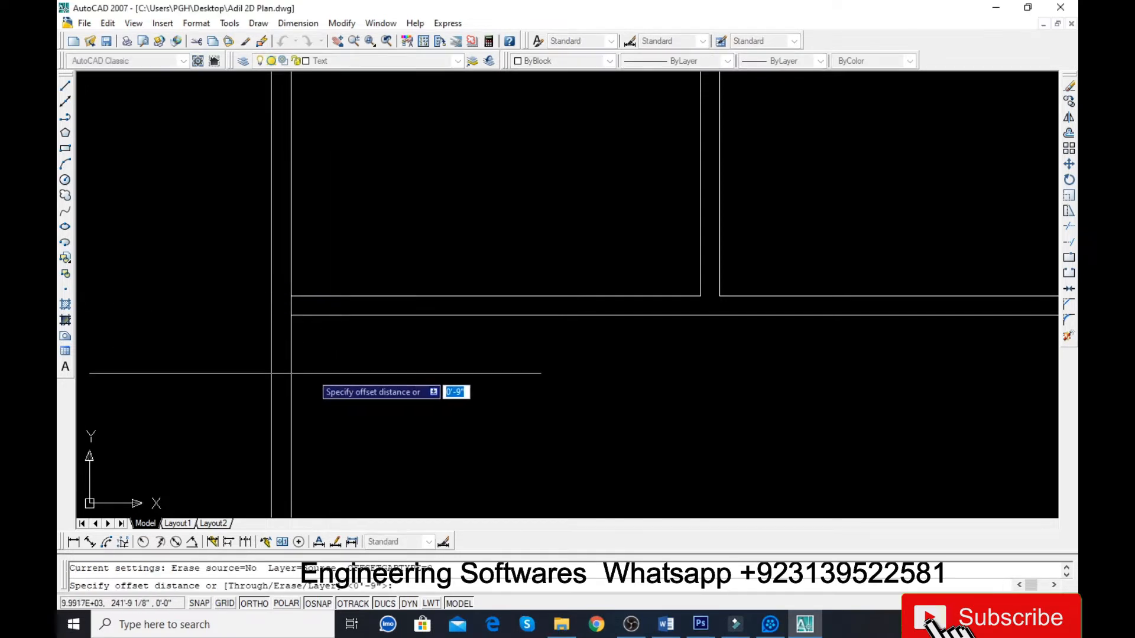
{"action": "left_click", "coordinate": [299, 309]}
{"action": "left_click", "coordinate": [343, 322]}
{"action": "key", "text": "Return"}
{"action": "scroll", "coordinate": [282, 312], "scroll_direction": "up", "scroll_amount": 3}
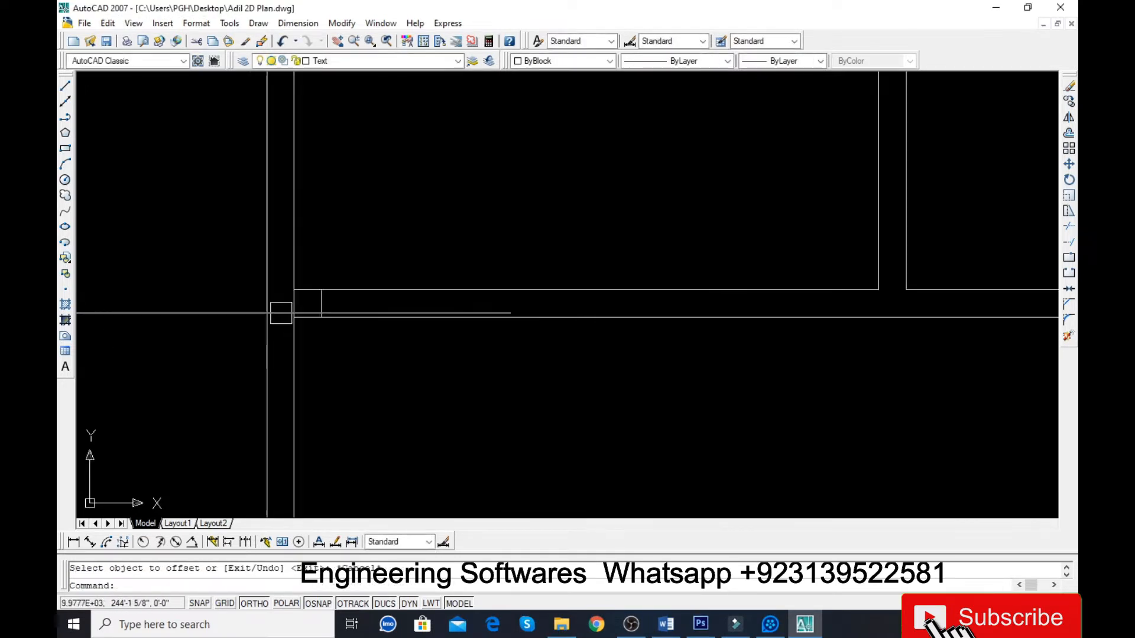
{"action": "left_click", "coordinate": [295, 302]}
{"action": "key", "text": "Delete"}
{"action": "scroll", "coordinate": [295, 325], "scroll_direction": "down", "scroll_amount": 2}
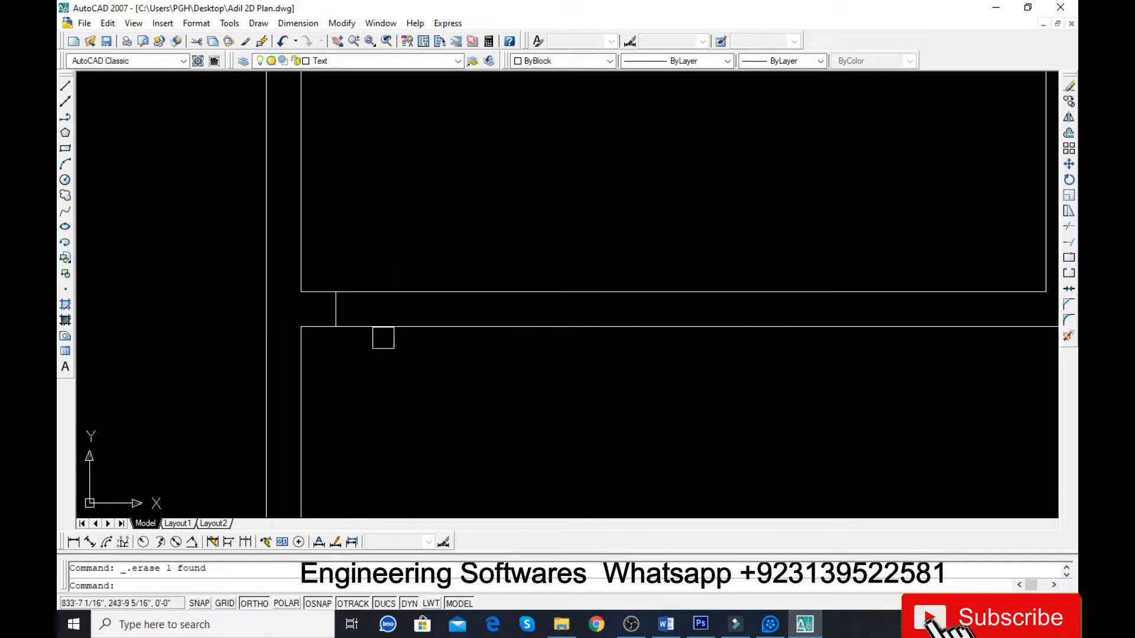
Offset the door jamb line 3.5' to the right to mark the other side of the left room's door.
{"action": "type", "text": "o"}
{"action": "key", "text": "Return"}
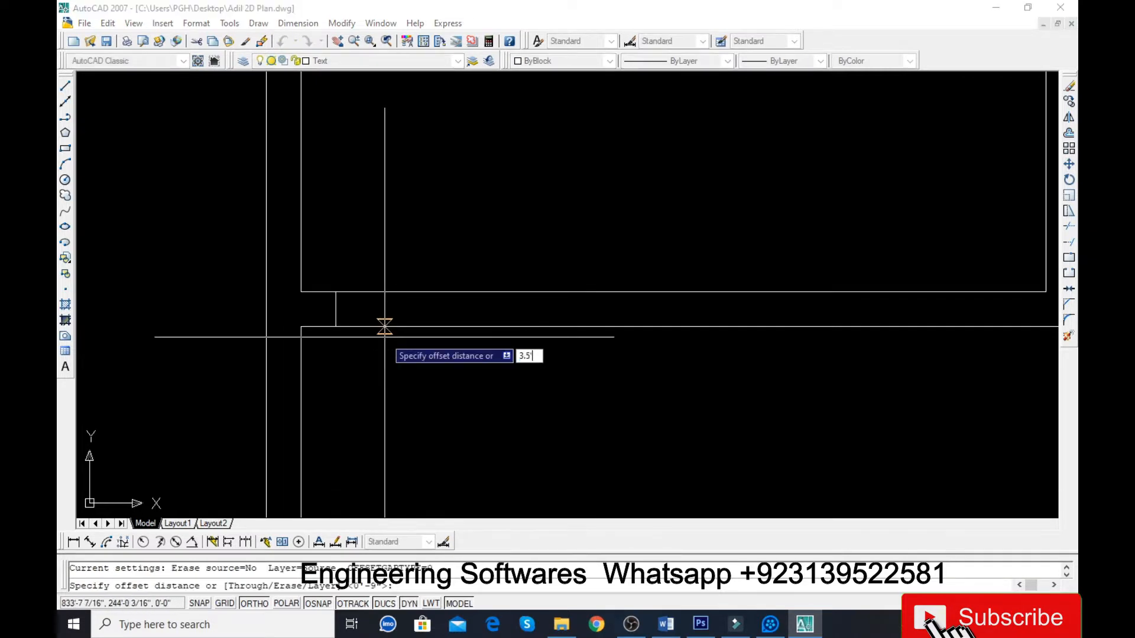
{"action": "key", "text": "Return"}
{"action": "left_click", "coordinate": [336, 308]}
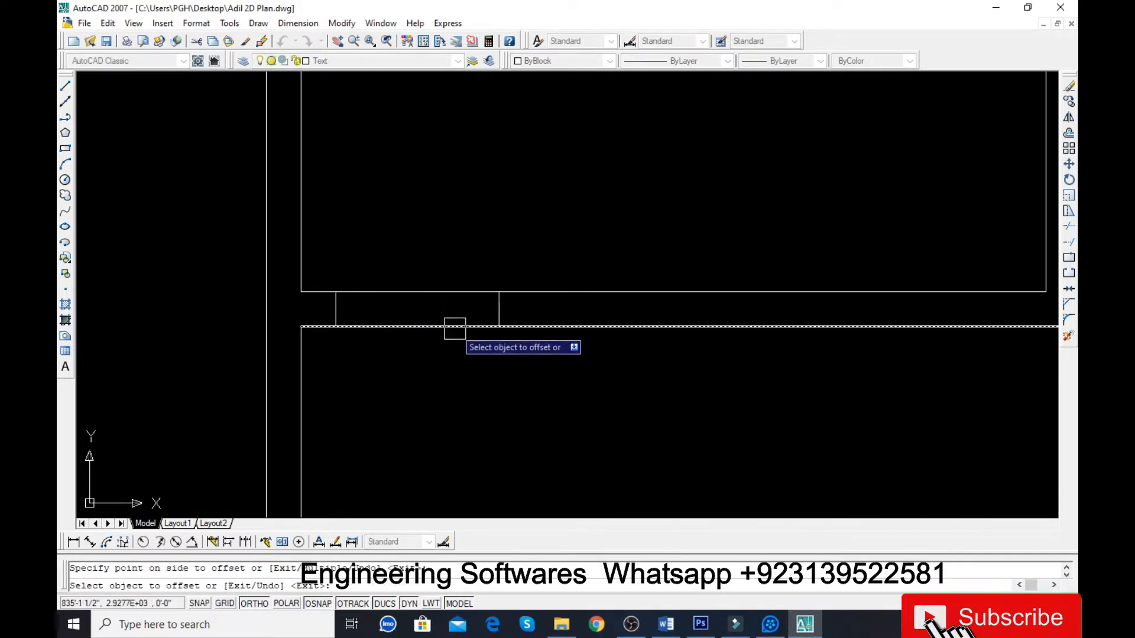
{"action": "left_click", "coordinate": [453, 327]}
{"action": "key", "text": "Escape"}
Trim both horizontal wall lines between the two jambs to open the left room's doorway.
{"action": "type", "text": "tr"}
{"action": "key", "text": "Return"}
{"action": "scroll", "coordinate": [431, 355], "scroll_direction": "down", "scroll_amount": 5}
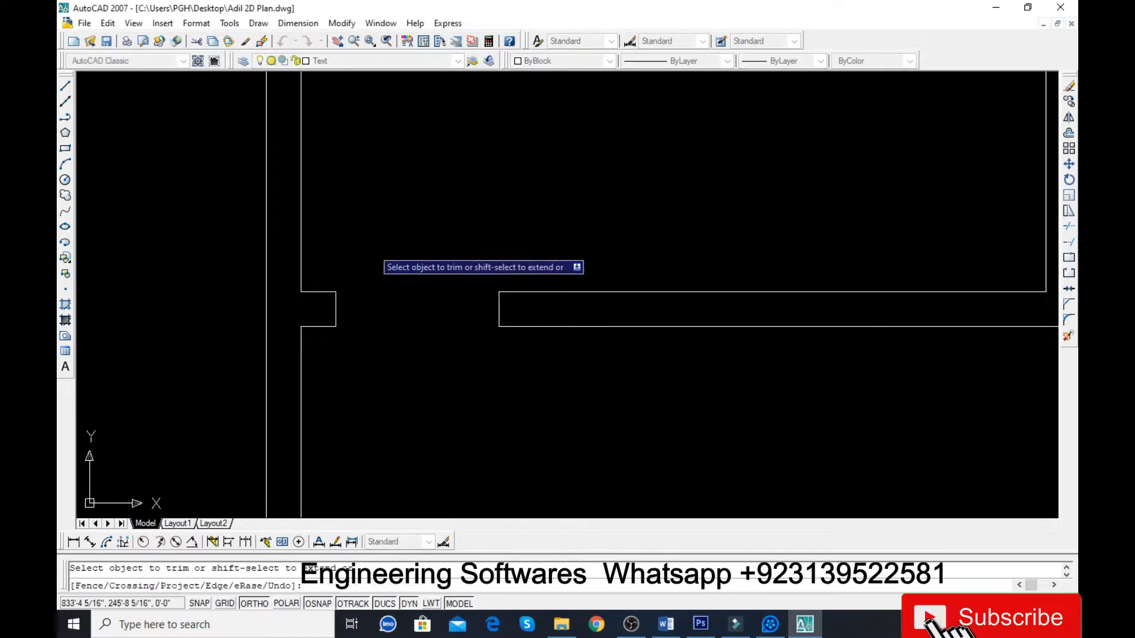
{"action": "scroll", "coordinate": [291, 411], "scroll_direction": "up", "scroll_amount": 5}
{"action": "key", "text": "Escape"}
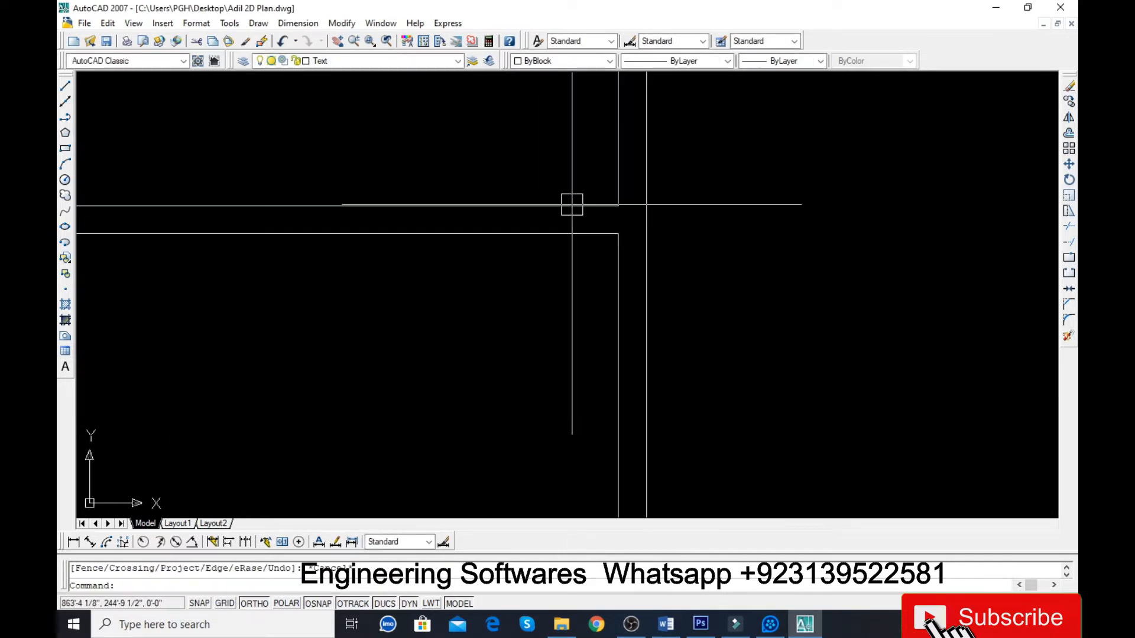
Mirror the left doorway's two jamb lines about the vertical centreline of the middle column, keeping the originals.
{"action": "scroll", "coordinate": [572, 205], "scroll_direction": "down", "scroll_amount": 5}
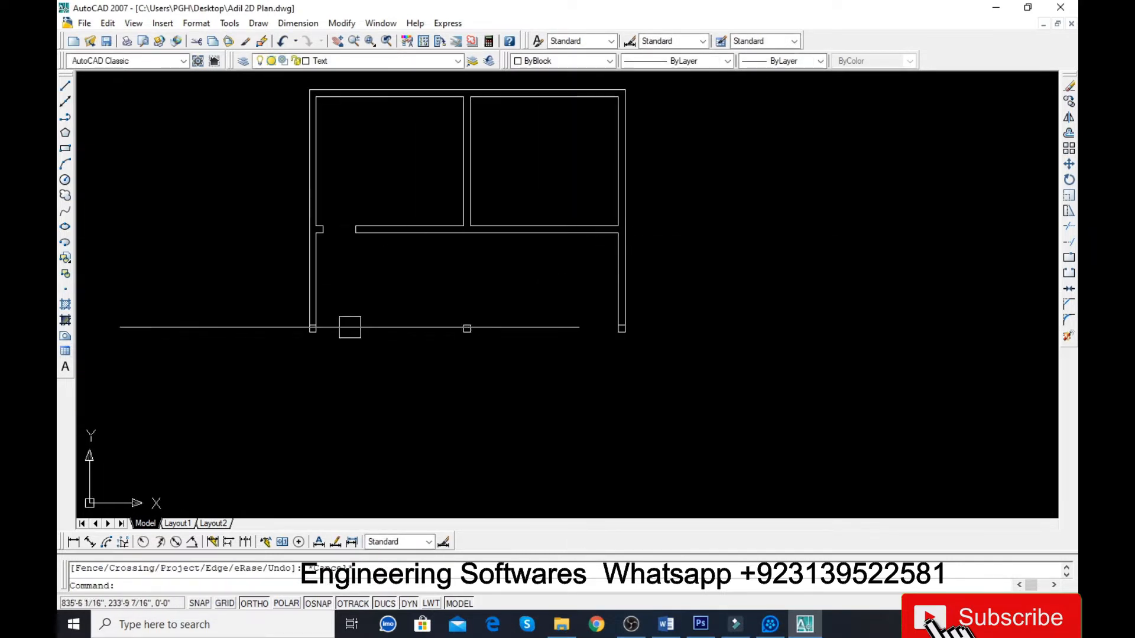
{"action": "scroll", "coordinate": [332, 241], "scroll_direction": "up", "scroll_amount": 8}
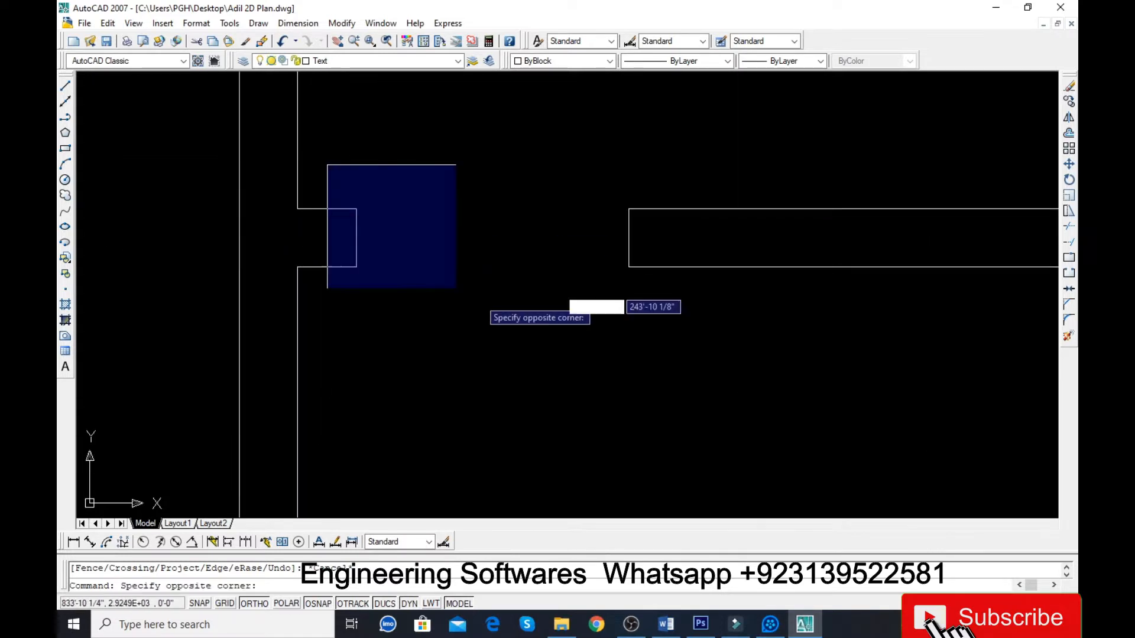
{"action": "left_click", "coordinate": [663, 340]}
{"action": "scroll", "coordinate": [459, 226], "scroll_direction": "down", "scroll_amount": 6}
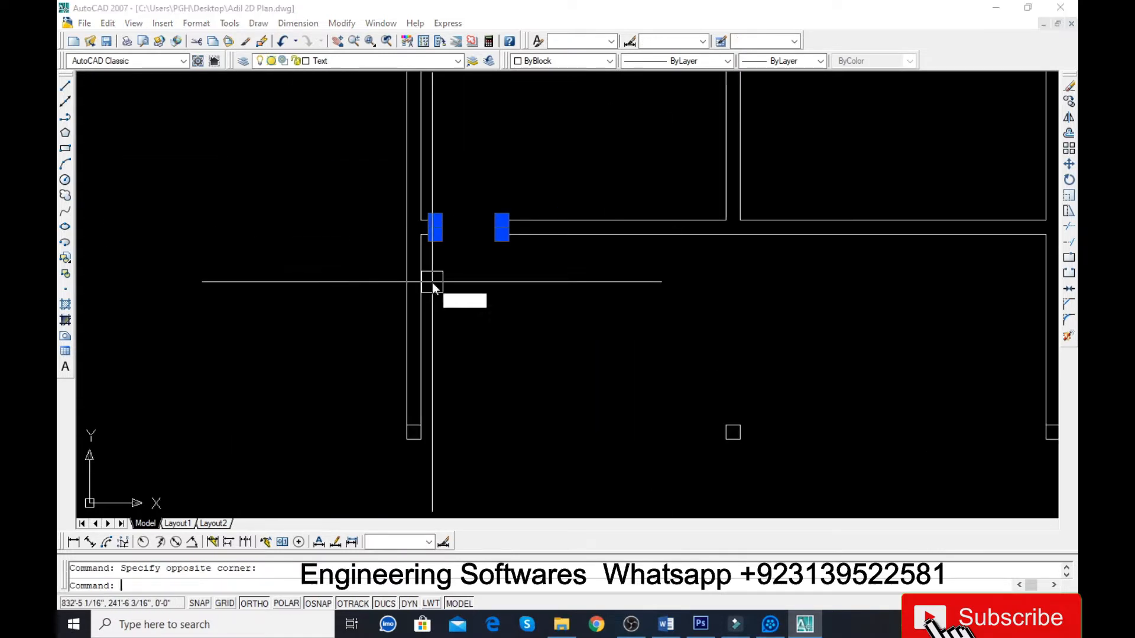
{"action": "key", "text": "Return"}
{"action": "scroll", "coordinate": [432, 282], "scroll_direction": "down", "scroll_amount": 5}
{"action": "scroll", "coordinate": [552, 374], "scroll_direction": "up", "scroll_amount": 5}
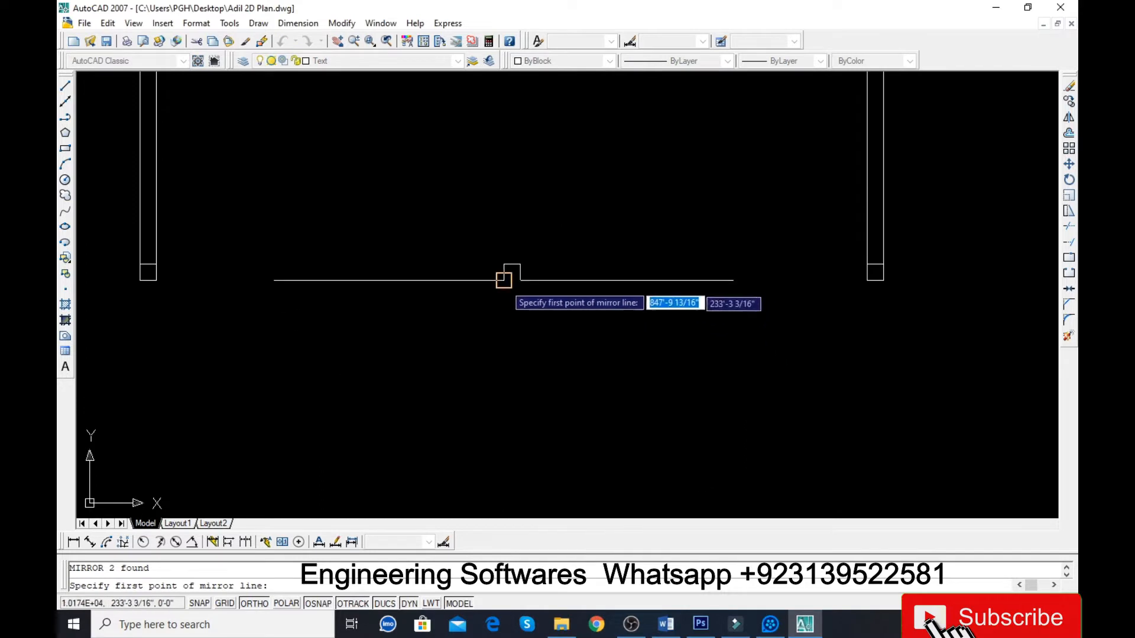
{"action": "left_click", "coordinate": [512, 280]}
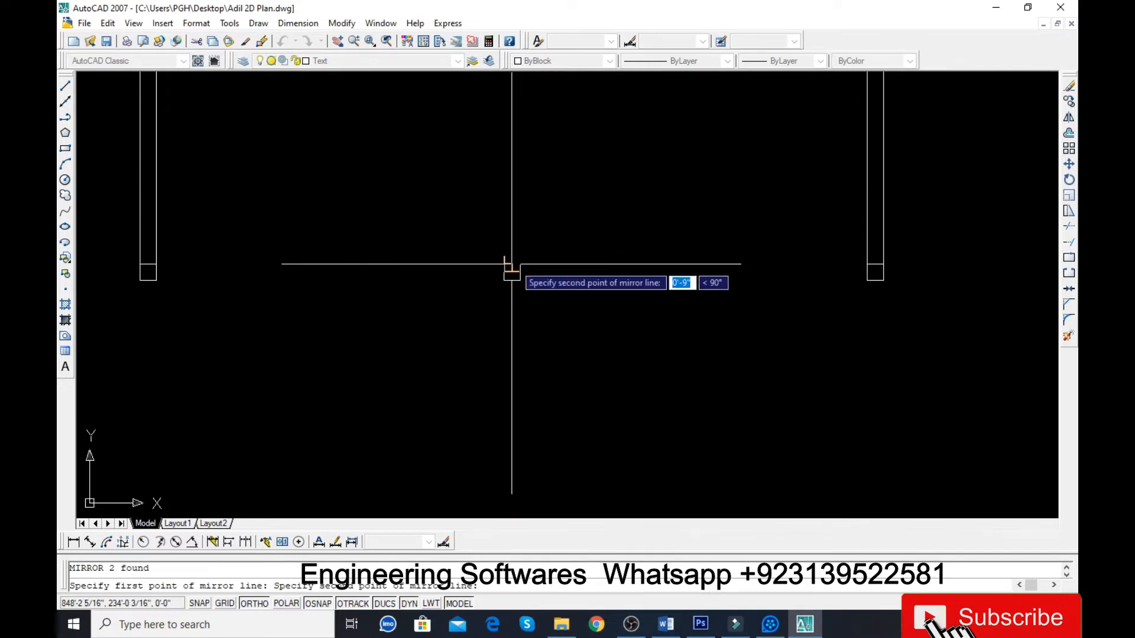
{"action": "left_click", "coordinate": [510, 270]}
{"action": "key", "text": "Return"}
{"action": "scroll", "coordinate": [564, 341], "scroll_direction": "down", "scroll_amount": 5}
{"action": "scroll", "coordinate": [586, 254], "scroll_direction": "up", "scroll_amount": 5}
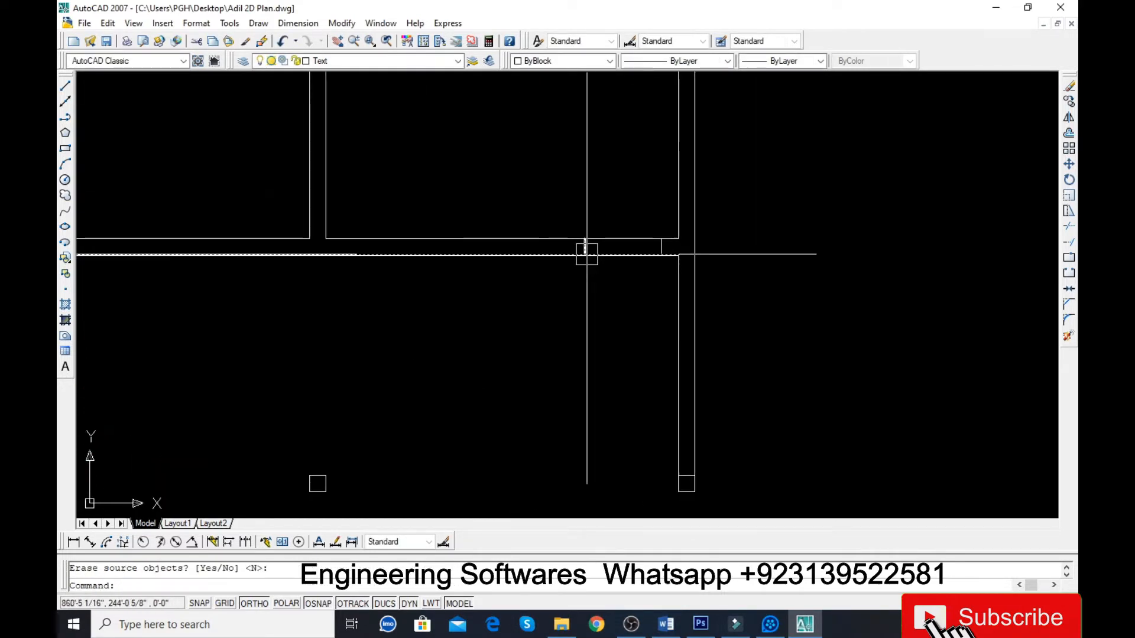
Trim both horizontal wall lines between the mirrored jambs to open the right room's doorway.
{"action": "type", "text": "tr"}
{"action": "key", "text": "Return"}
{"action": "key", "text": "Return"}
{"action": "left_click", "coordinate": [620, 233]}
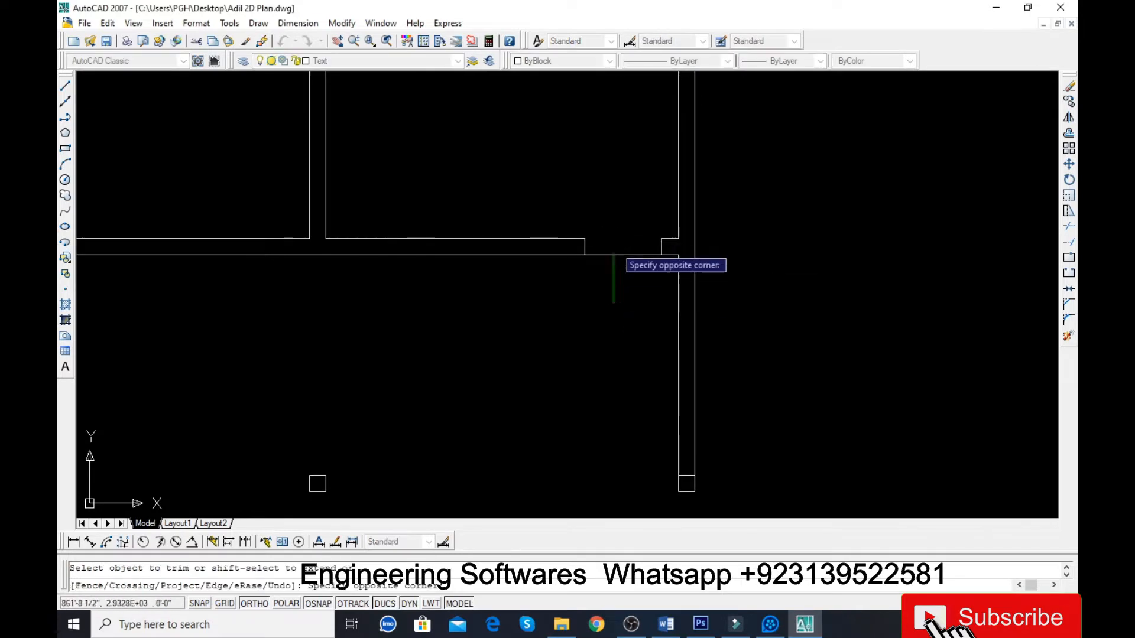
{"action": "left_click", "coordinate": [610, 227]}
{"action": "scroll", "coordinate": [589, 305], "scroll_direction": "down", "scroll_amount": 4}
{"action": "key", "text": "Escape"}
{"action": "key", "text": "Escape"}
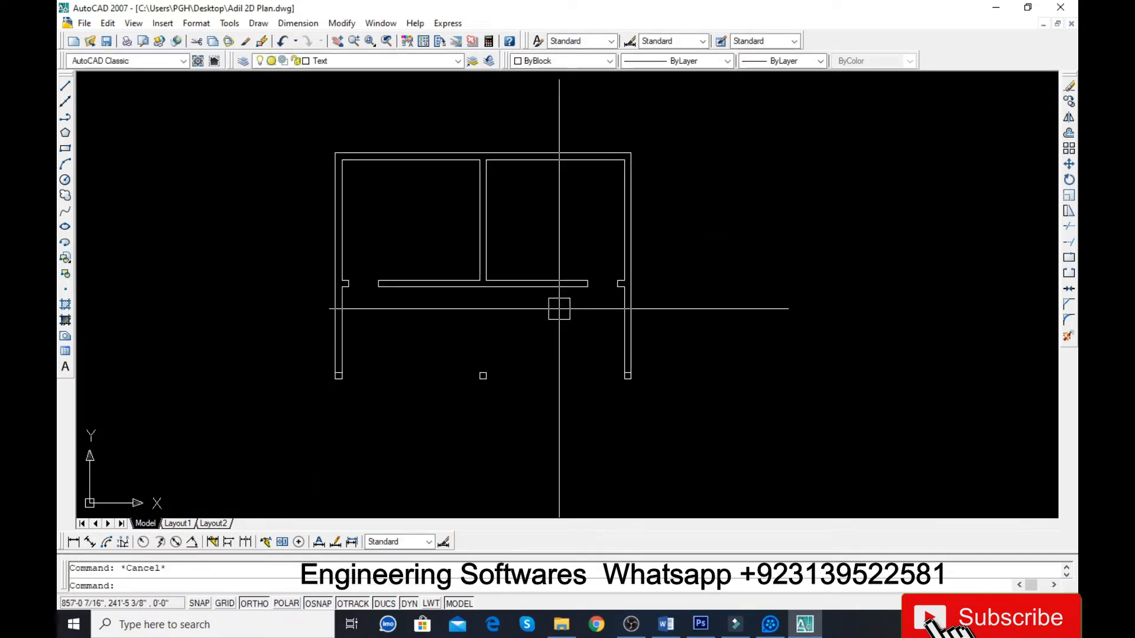
{"action": "scroll", "coordinate": [558, 308], "scroll_direction": "up", "scroll_amount": 4}
{"action": "left_click", "coordinate": [522, 257]}
{"action": "left_click", "coordinate": [636, 319]}
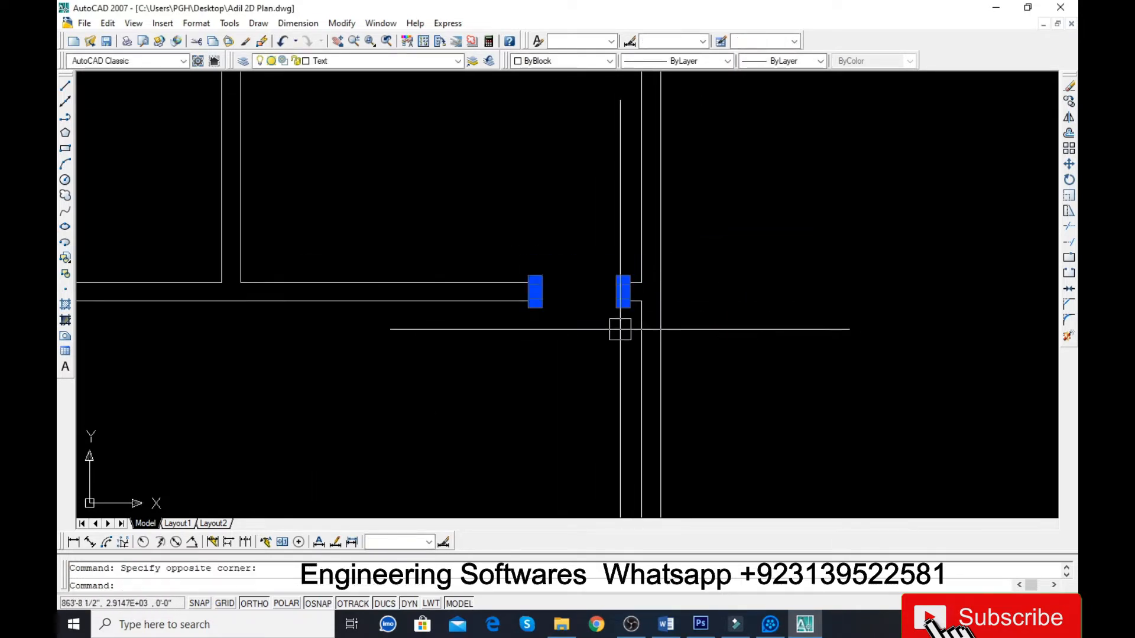
{"action": "scroll", "coordinate": [620, 329], "scroll_direction": "down", "scroll_amount": 5}
Draw a vertical line from the left room's upper-left inner corner up across the top wall, slightly past its outer line.
{"action": "scroll", "coordinate": [437, 223], "scroll_direction": "up", "scroll_amount": 8}
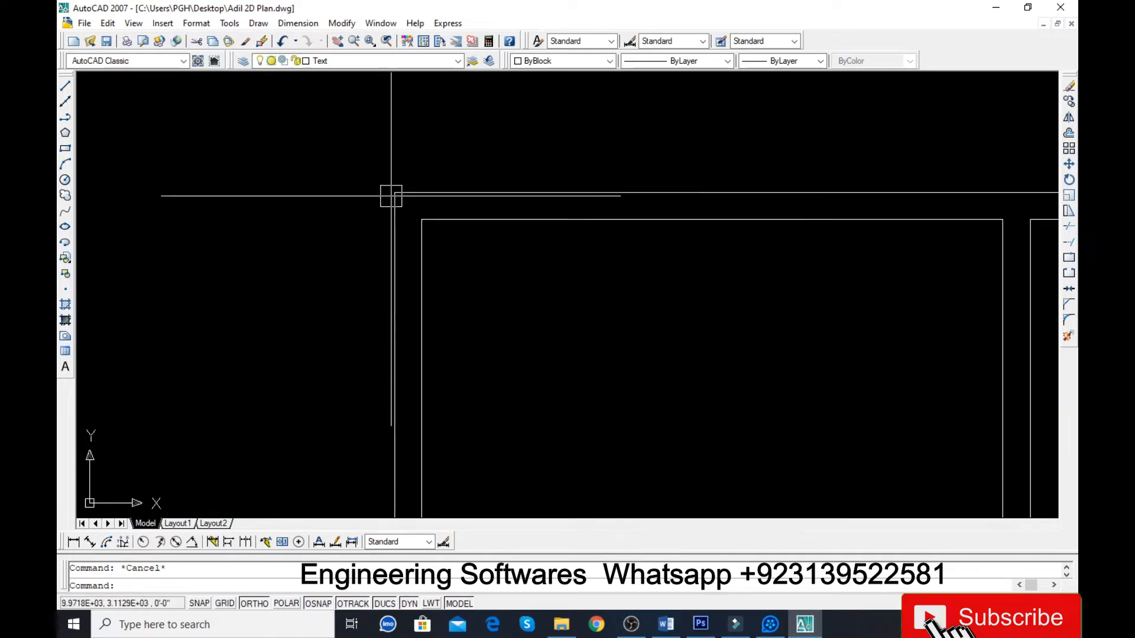
{"action": "type", "text": "l"}
{"action": "key", "text": "Return"}
{"action": "left_click", "coordinate": [435, 230]}
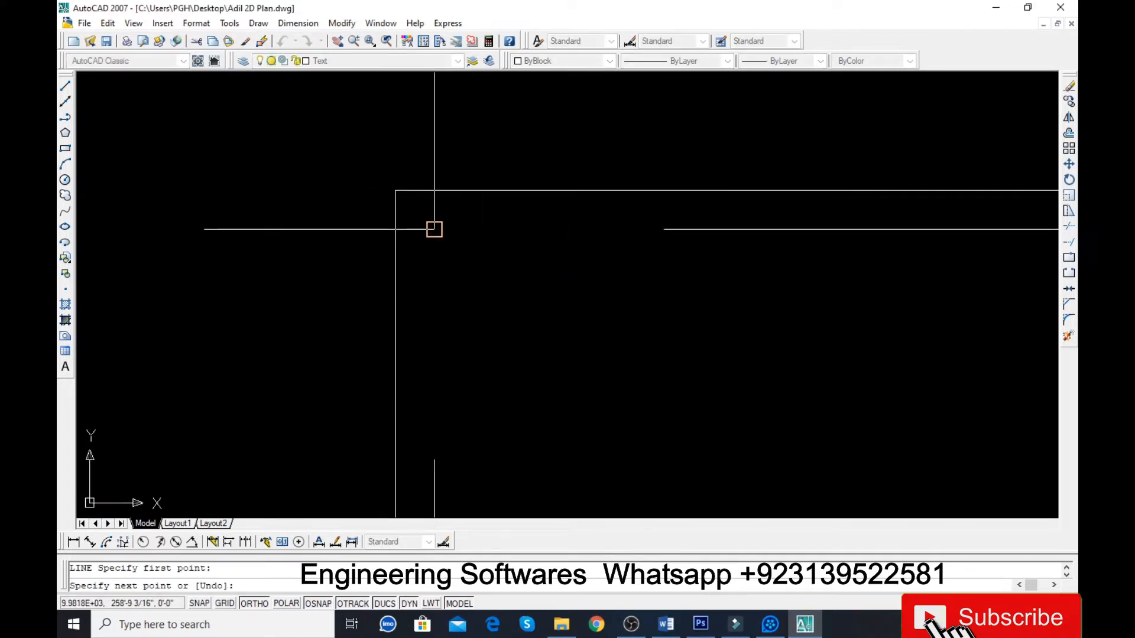
{"action": "left_click", "coordinate": [434, 164]}
{"action": "key", "text": "Return"}
Offset the vertical line across the top wall 9" to the right and erase the original line.
{"action": "type", "text": "o"}
{"action": "key", "text": "Return"}
{"action": "key", "text": "Return"}
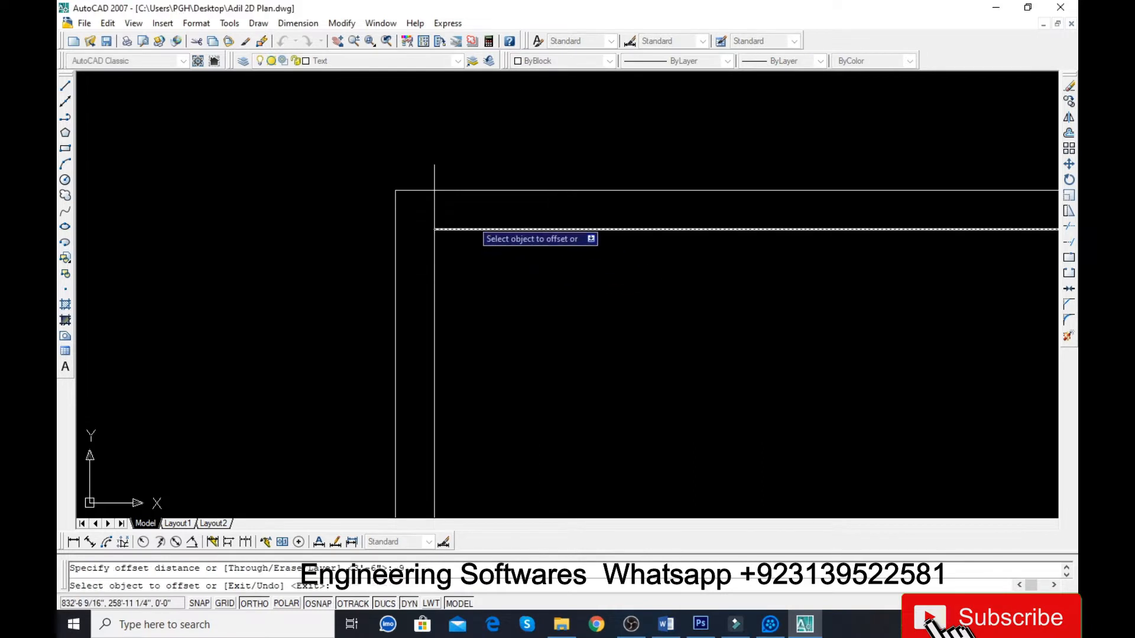
{"action": "left_click", "coordinate": [435, 202]}
{"action": "left_click", "coordinate": [464, 204]}
{"action": "key", "text": "Escape"}
{"action": "left_click", "coordinate": [431, 178]}
{"action": "key", "text": "Delete"}
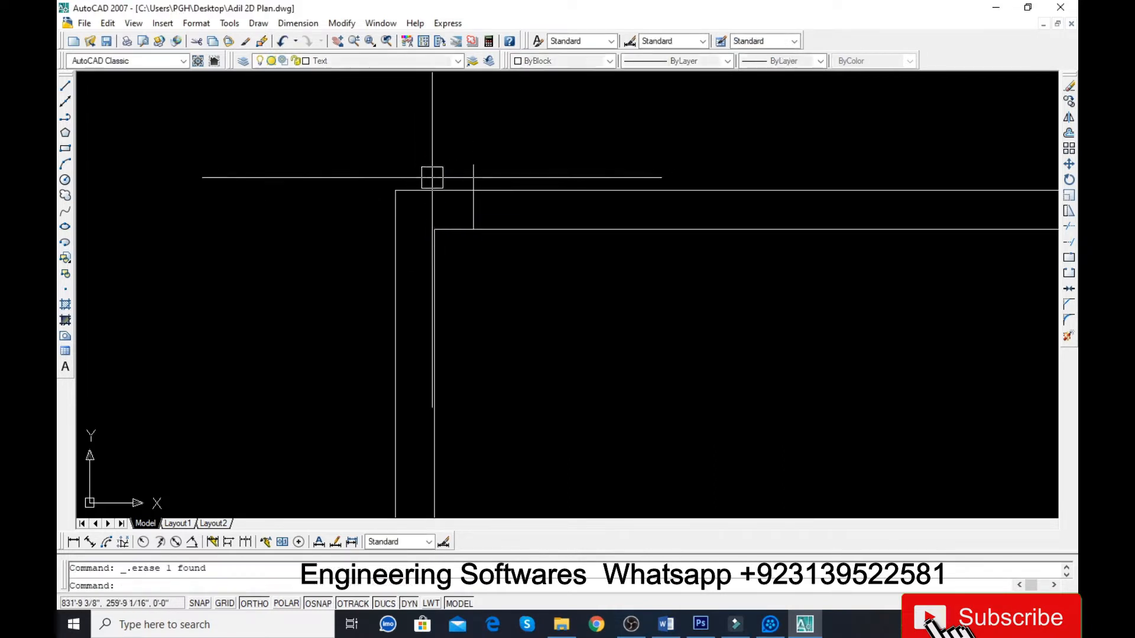
Offset the remaining vertical line across the top wall 36" to the right to mark the opening's other side.
{"action": "type", "text": "o"}
{"action": "key", "text": "Return"}
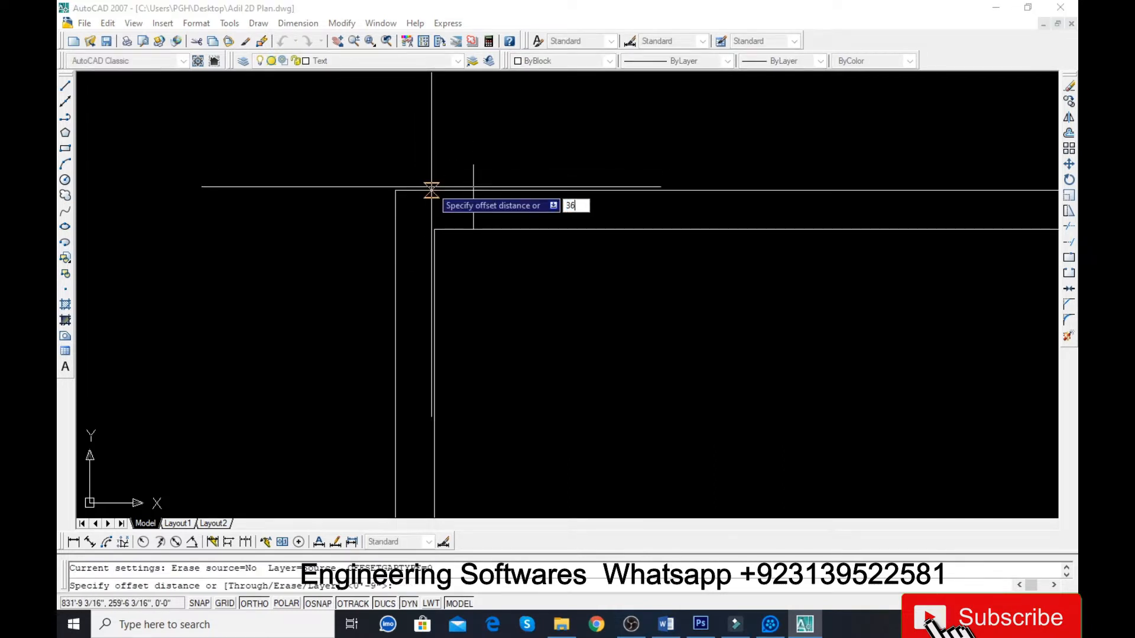
{"action": "key", "text": "Return"}
{"action": "left_click", "coordinate": [473, 202]}
{"action": "left_click", "coordinate": [529, 220]}
{"action": "key", "text": "Escape"}
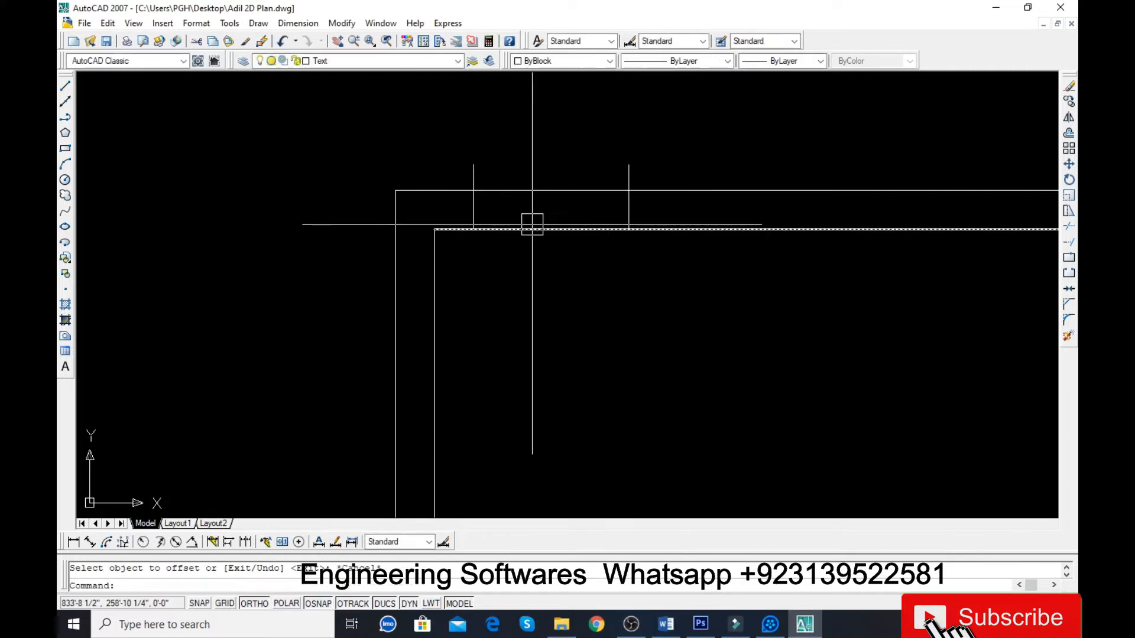
Trim the top wall lines between the two jamb lines and the jambs' excess above the left room's wall.
{"action": "key", "text": "Return"}
{"action": "key", "text": "Return"}
{"action": "left_click", "coordinate": [531, 225]}
{"action": "left_click", "coordinate": [556, 193]}
{"action": "left_click", "coordinate": [669, 157]}
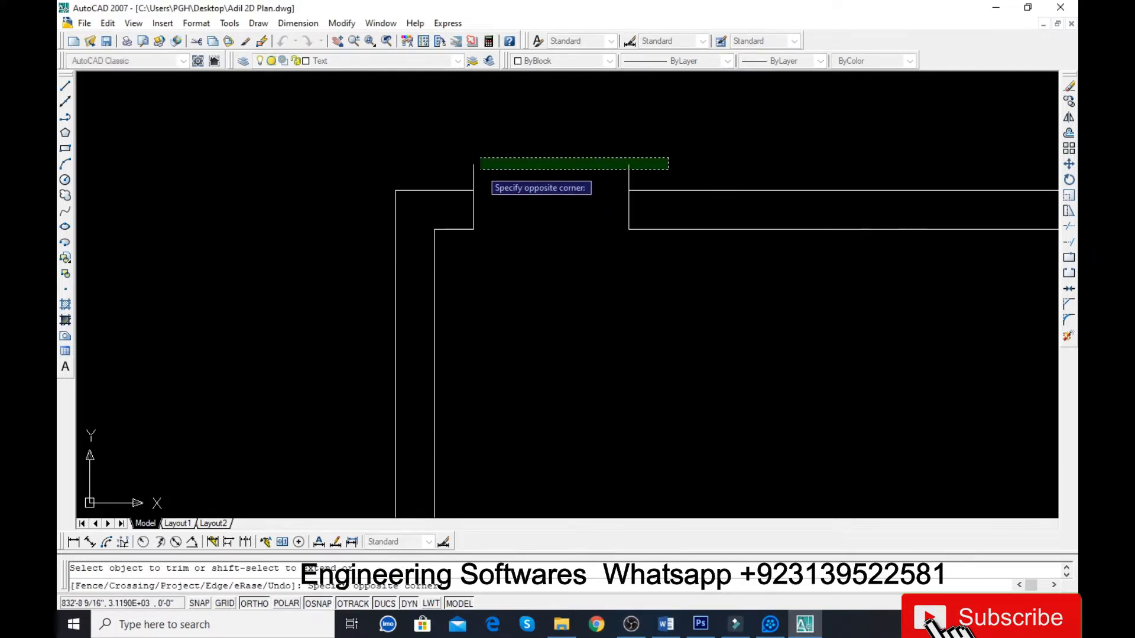
{"action": "left_click", "coordinate": [455, 173]}
{"action": "key", "text": "Escape"}
Mirror the left room's two top-wall jamb lines about the vertical axis through the middle column's centre, keeping the originals.
{"action": "scroll", "coordinate": [340, 305], "scroll_direction": "down", "scroll_amount": 4}
{"action": "scroll", "coordinate": [394, 258], "scroll_direction": "up", "scroll_amount": 4}
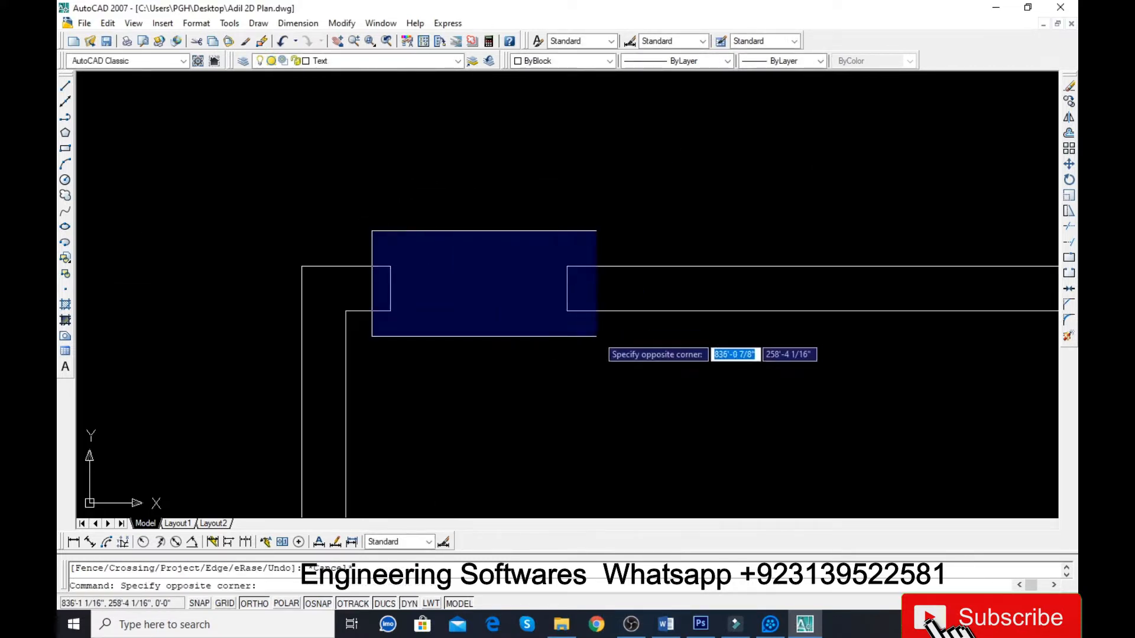
{"action": "left_click", "coordinate": [596, 337]}
{"action": "scroll", "coordinate": [472, 331], "scroll_direction": "down", "scroll_amount": 5}
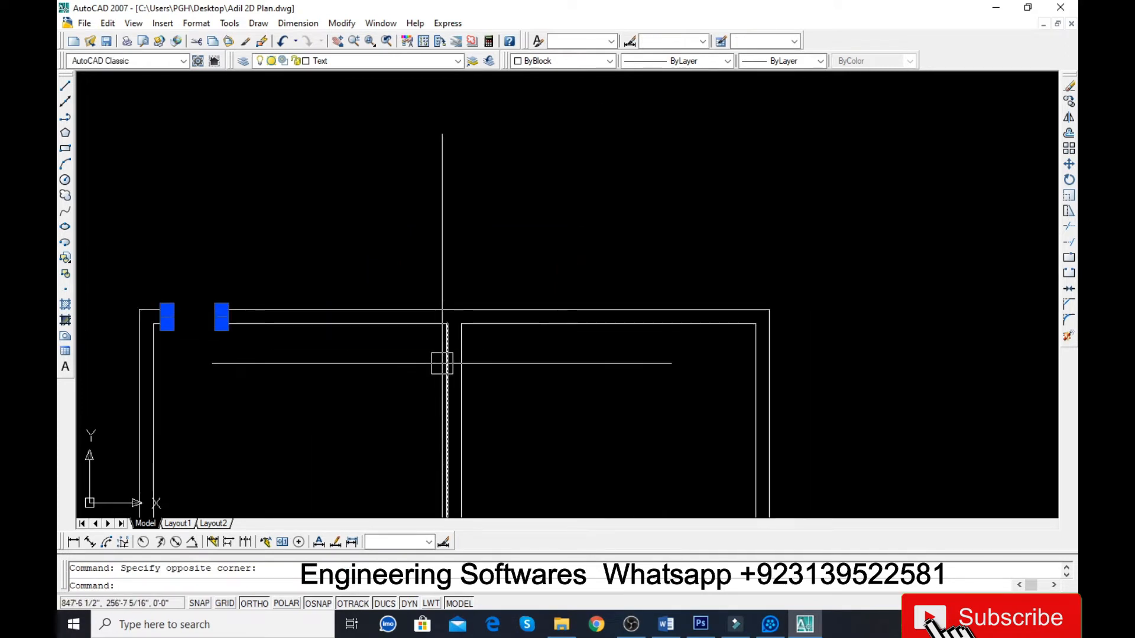
{"action": "type", "text": "mi"}
{"action": "key", "text": "Return"}
{"action": "scroll", "coordinate": [441, 297], "scroll_direction": "down", "scroll_amount": 4}
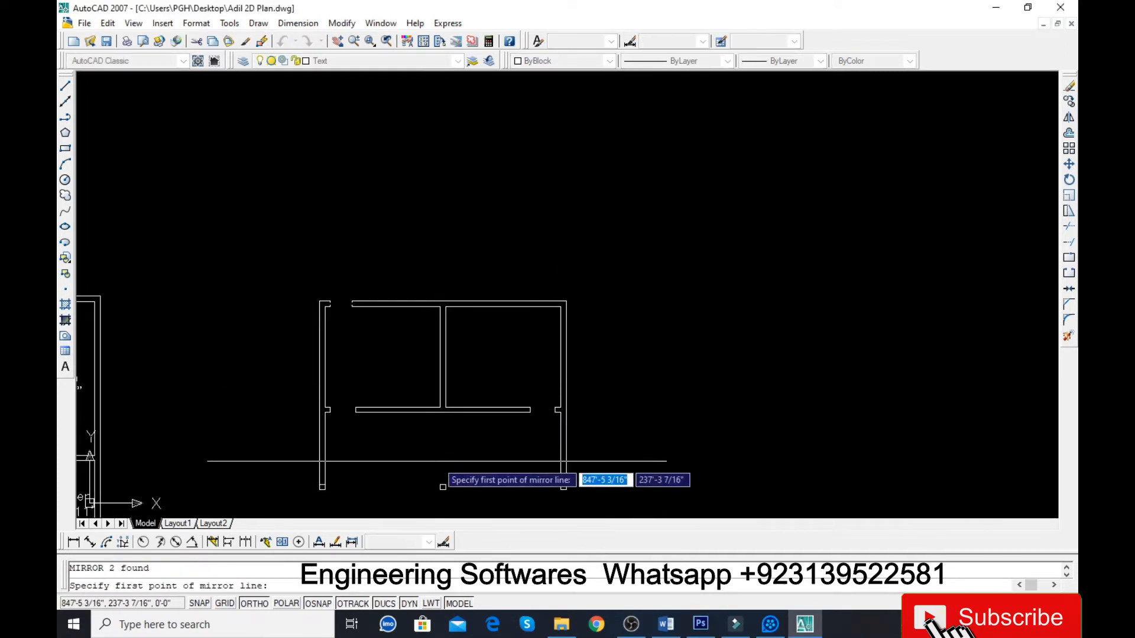
{"action": "scroll", "coordinate": [443, 505], "scroll_direction": "up", "scroll_amount": 3}
{"action": "scroll", "coordinate": [443, 491], "scroll_direction": "up", "scroll_amount": 5}
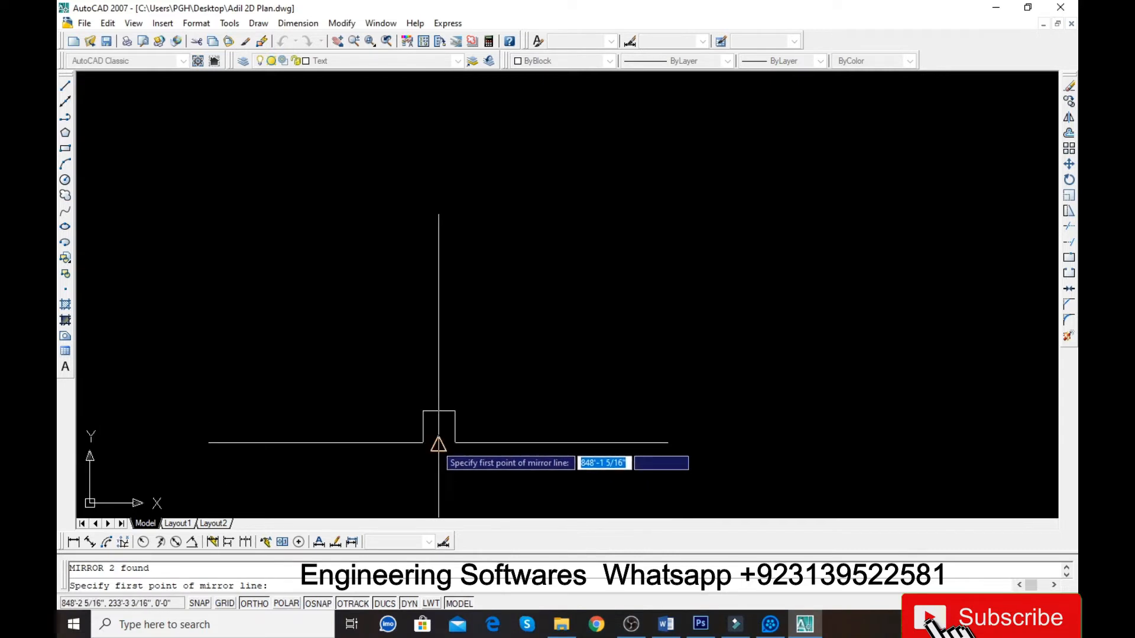
{"action": "left_click", "coordinate": [438, 412]}
{"action": "left_click", "coordinate": [438, 413]}
{"action": "key", "text": "Return"}
{"action": "scroll", "coordinate": [458, 425], "scroll_direction": "down", "scroll_amount": 3}
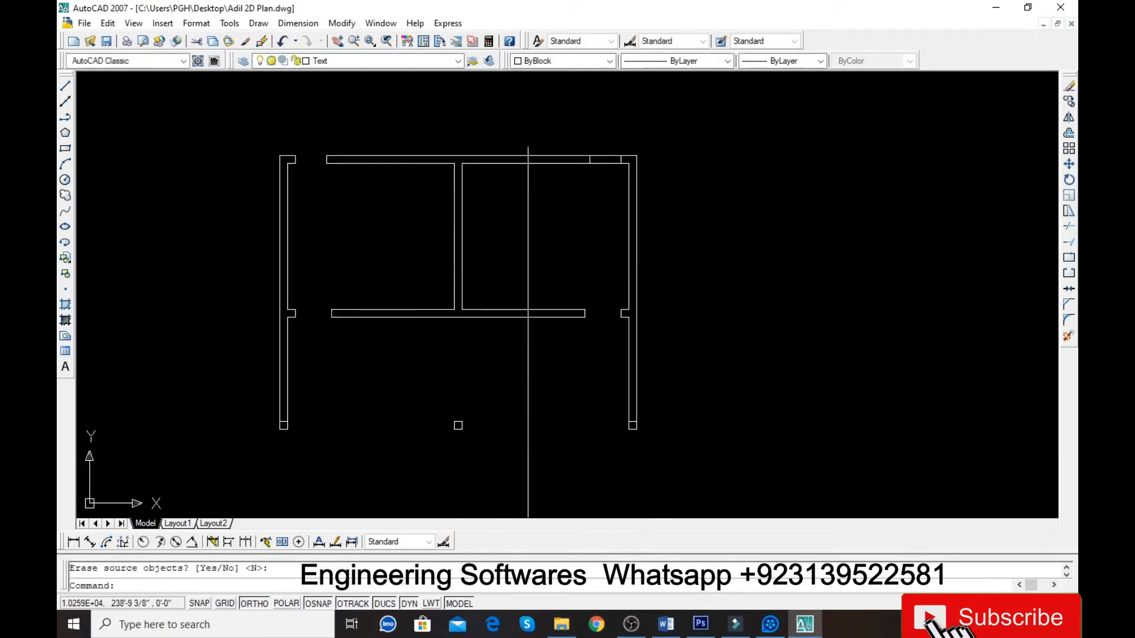
Trim both top wall lines between the mirrored jambs to open the right room's top wall.
{"action": "scroll", "coordinate": [599, 126], "scroll_direction": "up", "scroll_amount": 4}
{"action": "type", "text": "tr"}
{"action": "key", "text": "Return"}
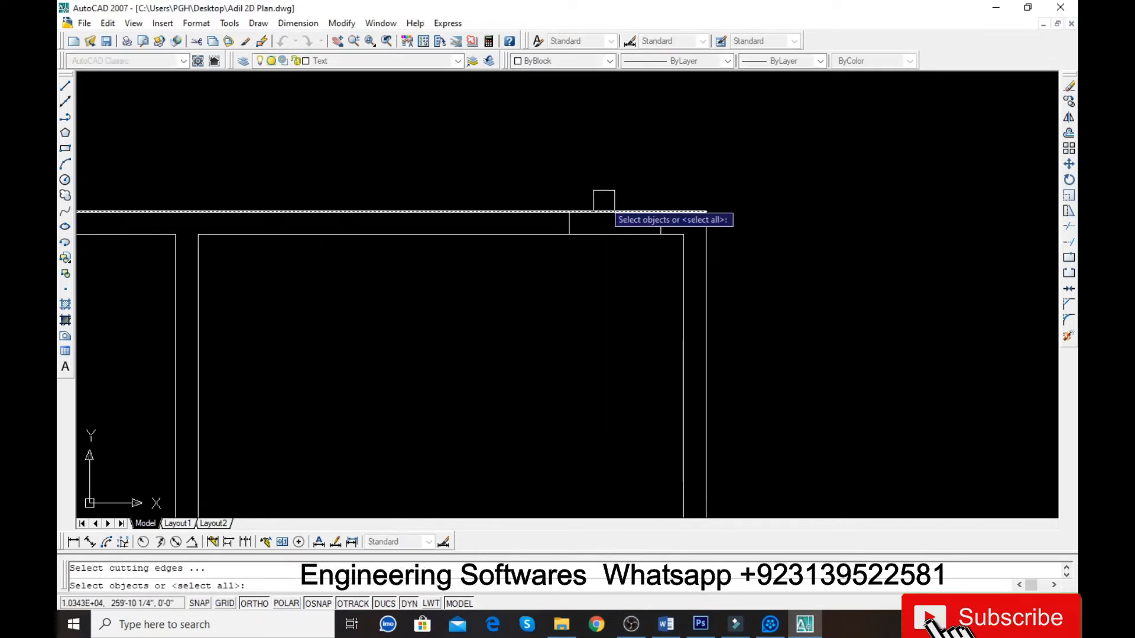
{"action": "key", "text": "Return"}
{"action": "scroll", "coordinate": [586, 301], "scroll_direction": "down", "scroll_amount": 4}
{"action": "key", "text": "Escape"}
{"action": "scroll", "coordinate": [660, 240], "scroll_direction": "up", "scroll_amount": 3}
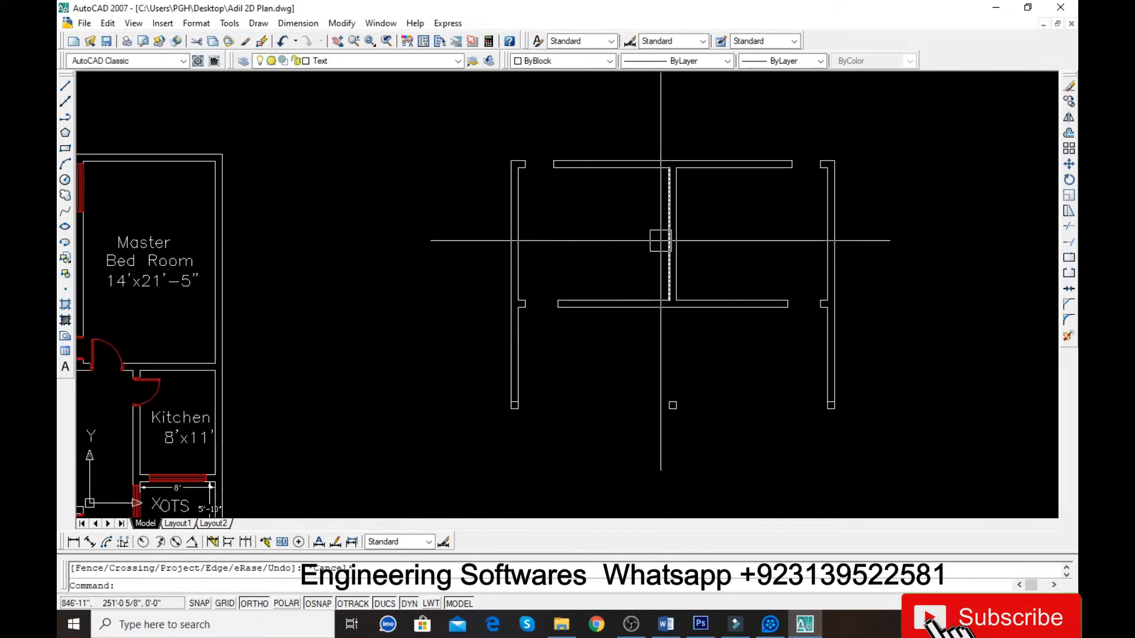
{"action": "key", "text": "Escape"}
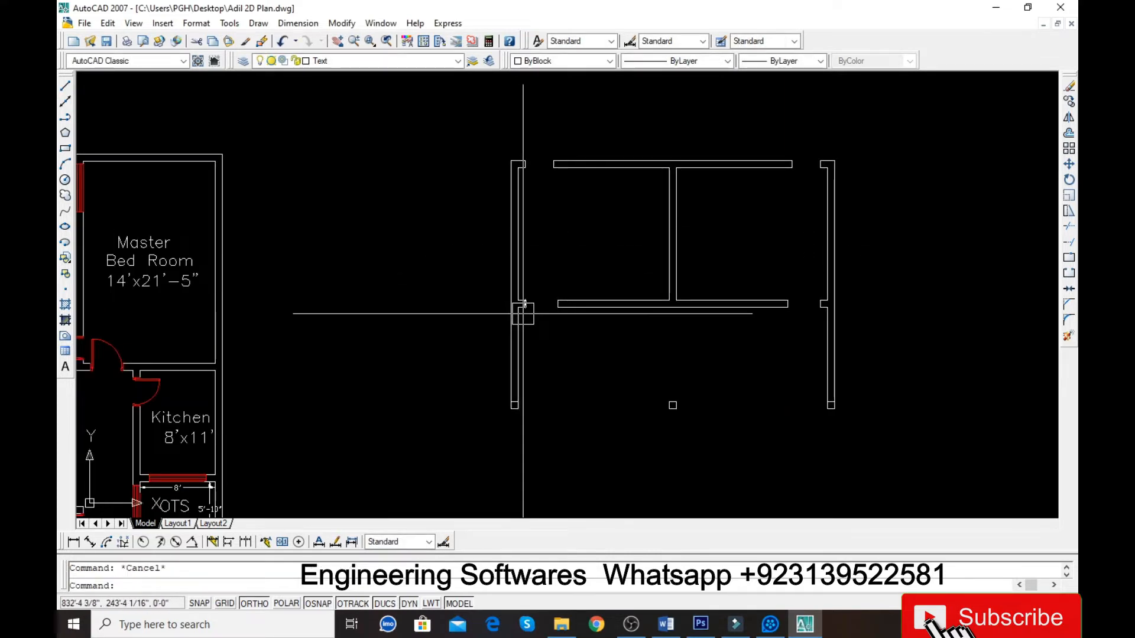
Draw a vertical centre line from the left room's top-wall inner line up past the wall's outer line.
{"action": "scroll", "coordinate": [638, 149], "scroll_direction": "up", "scroll_amount": 2}
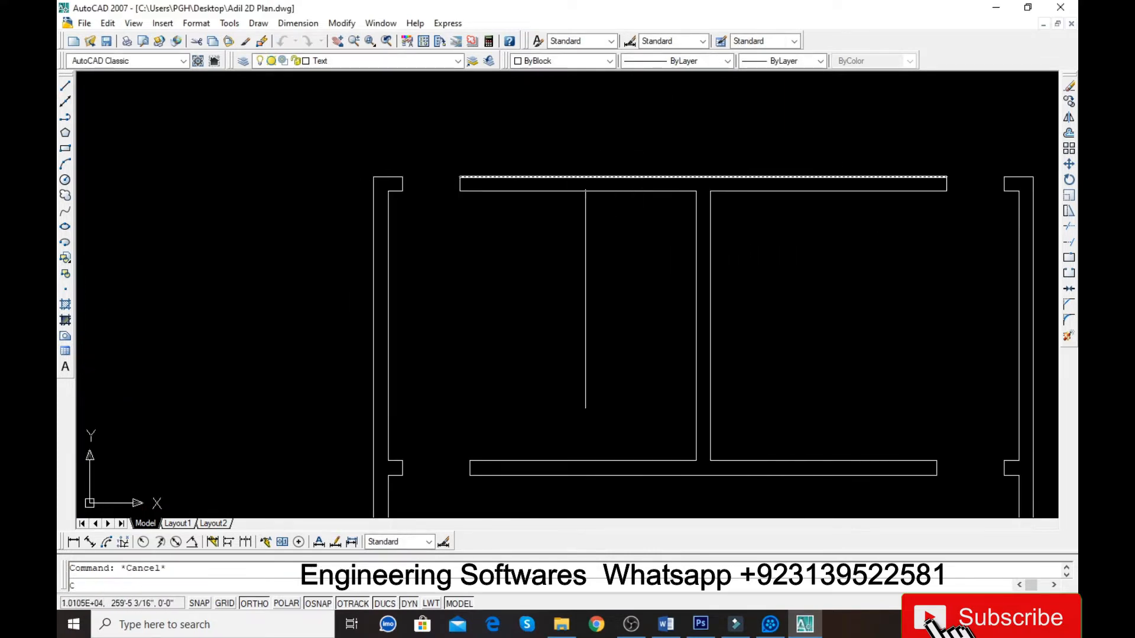
{"action": "type", "text": "l"}
{"action": "key", "text": "Return"}
{"action": "left_click", "coordinate": [578, 189]}
{"action": "left_click", "coordinate": [577, 136]}
{"action": "key", "text": "Return"}
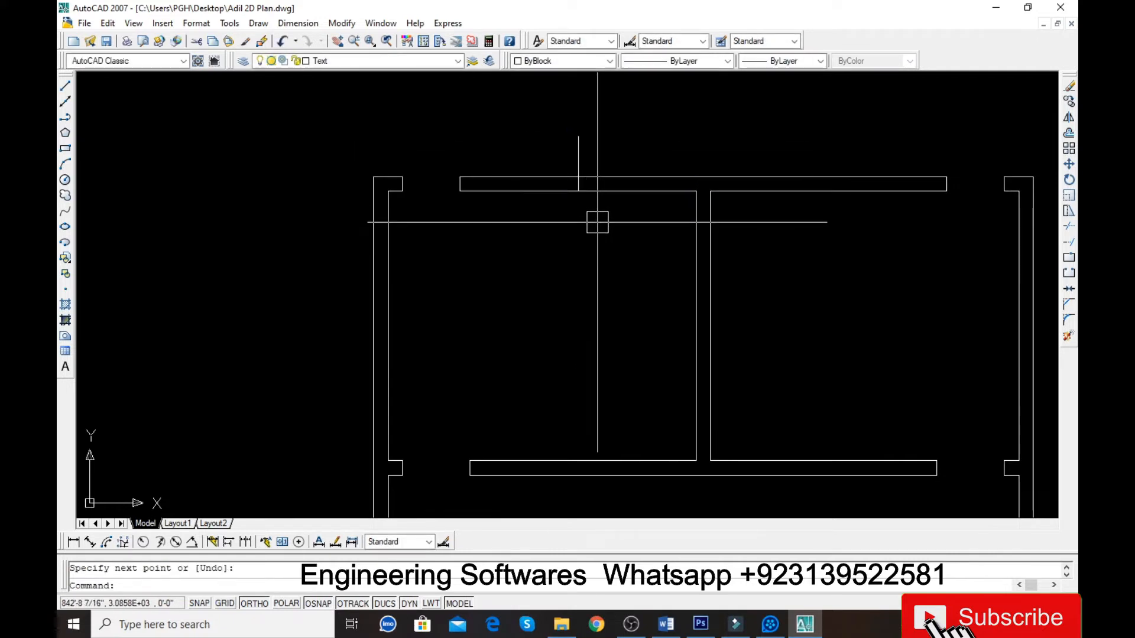
Draw a vertical centre line from the midpoint of the left room's bottom-wall inner line down past the wall.
{"action": "scroll", "coordinate": [604, 264], "scroll_direction": "down", "scroll_amount": 2}
{"action": "scroll", "coordinate": [582, 372], "scroll_direction": "up", "scroll_amount": 2}
{"action": "key", "text": "Return"}
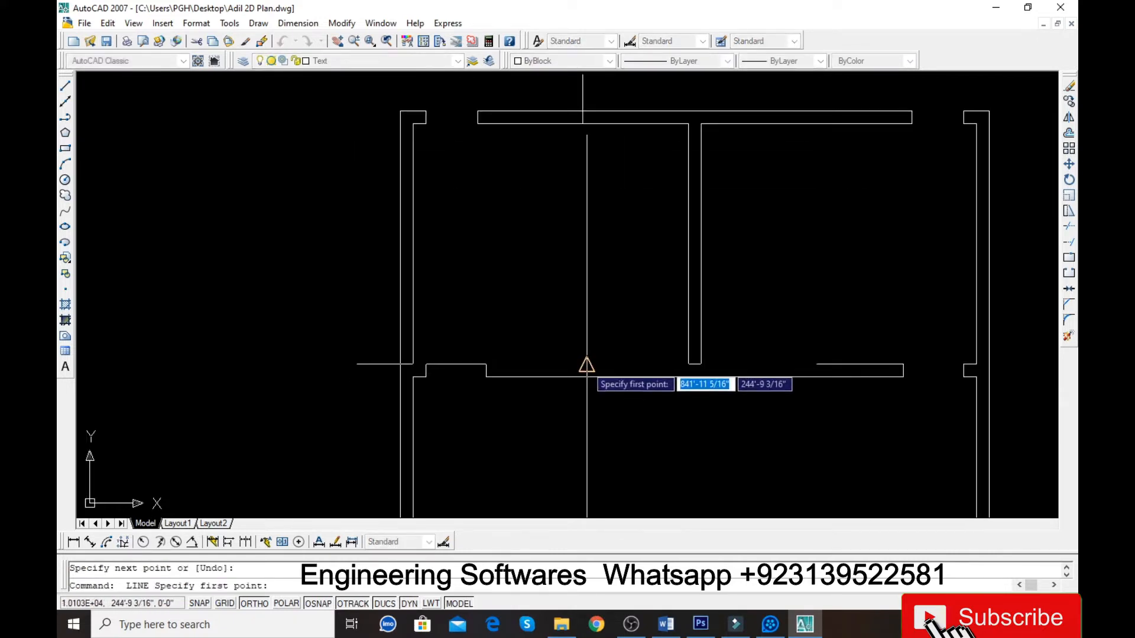
{"action": "left_click", "coordinate": [587, 364]}
{"action": "left_click", "coordinate": [591, 404]}
{"action": "key", "text": "Return"}
Offset the bottom wall's vertical centre line 3' to both sides.
{"action": "type", "text": "o"}
{"action": "key", "text": "Return"}
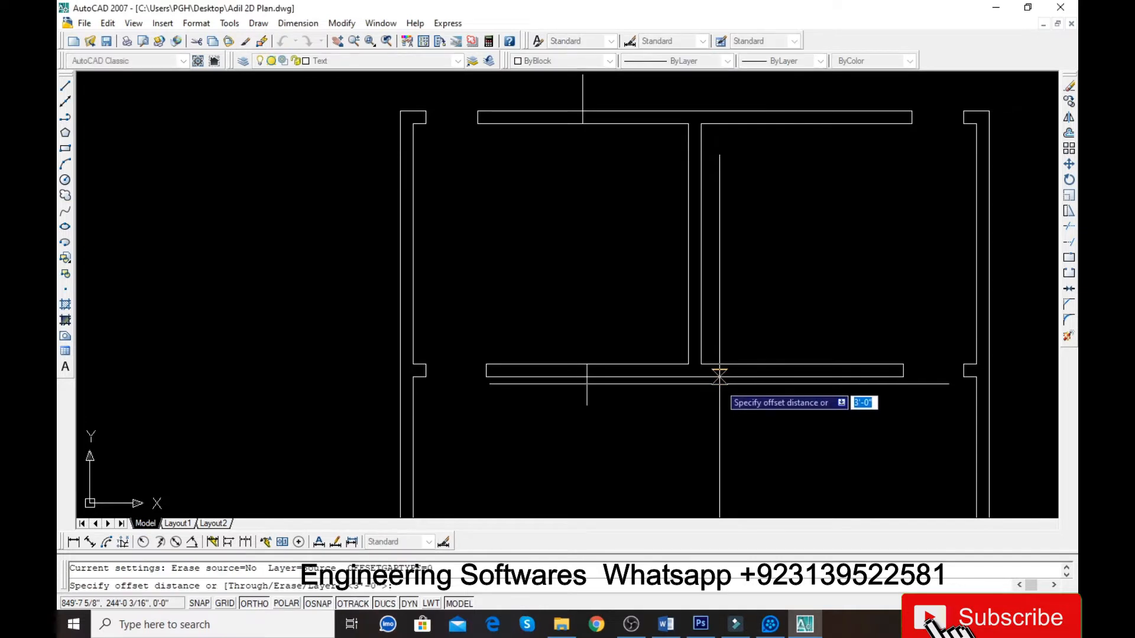
{"action": "type", "text": "3'"}
{"action": "key", "text": "Return"}
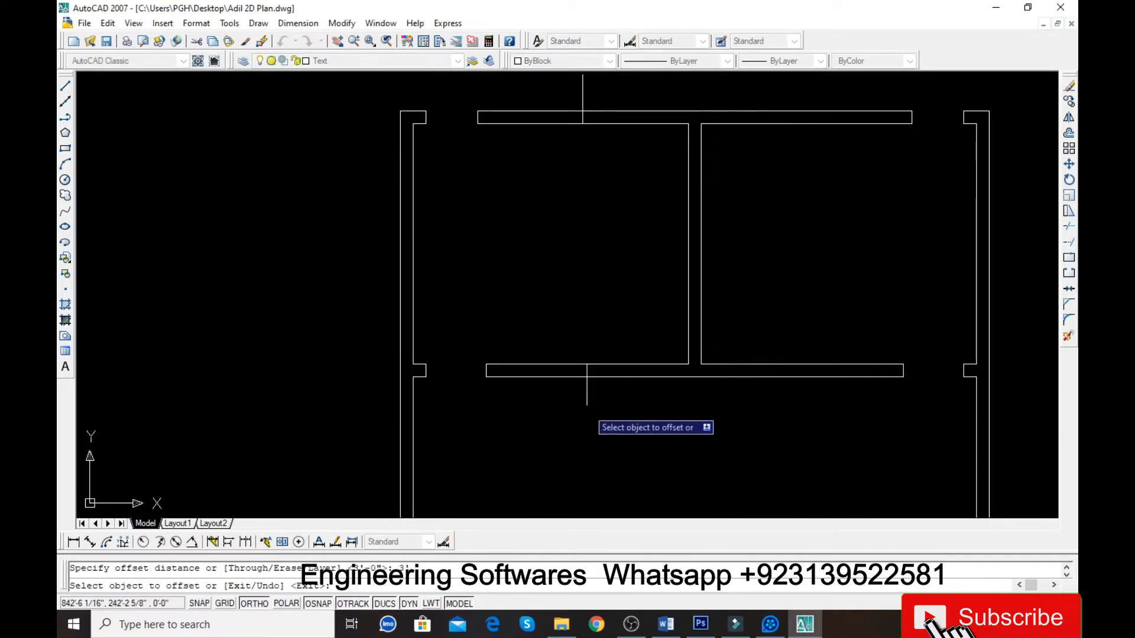
{"action": "left_click", "coordinate": [587, 396]}
{"action": "left_click", "coordinate": [697, 412]}
{"action": "left_click", "coordinate": [587, 390]}
{"action": "left_click", "coordinate": [527, 390]}
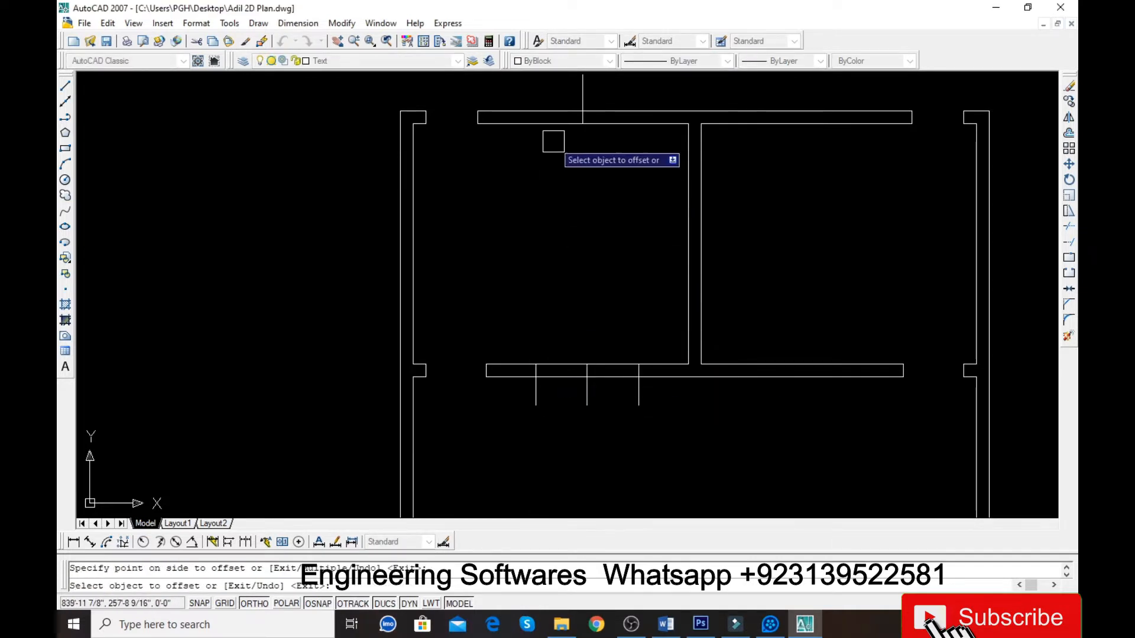
Offset the top wall's vertical centre line 3' to both sides and erase both centre lines.
{"action": "left_click", "coordinate": [573, 86]}
{"action": "left_click", "coordinate": [533, 87]}
{"action": "left_click", "coordinate": [582, 89]}
{"action": "left_click", "coordinate": [627, 99]}
{"action": "key", "text": "Return"}
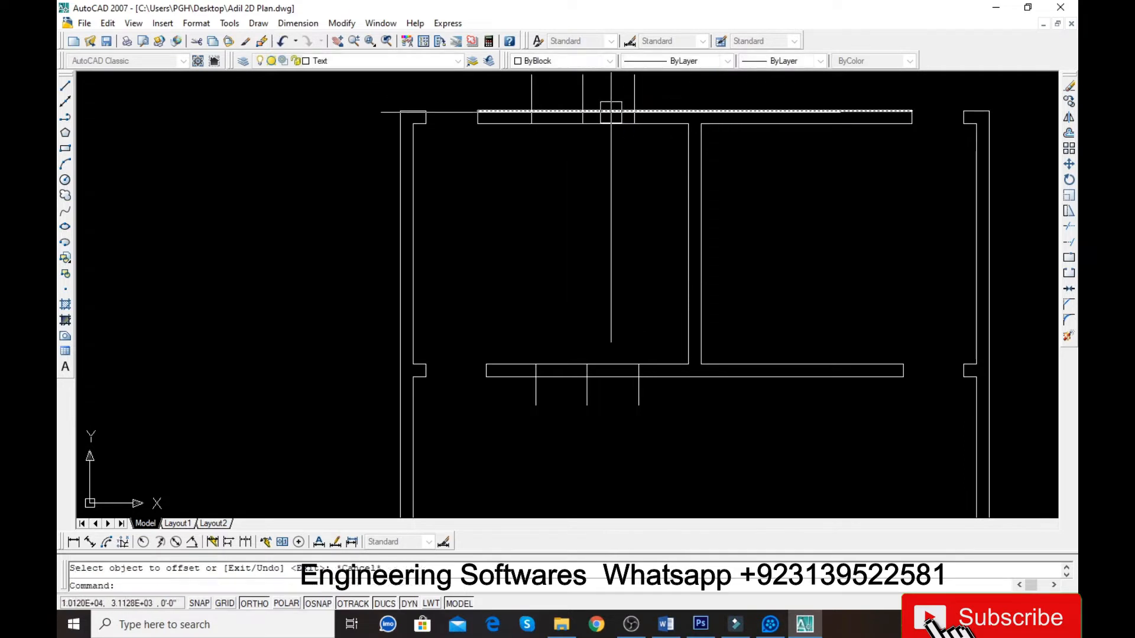
{"action": "left_click", "coordinate": [591, 118]}
{"action": "key", "text": "Delete"}
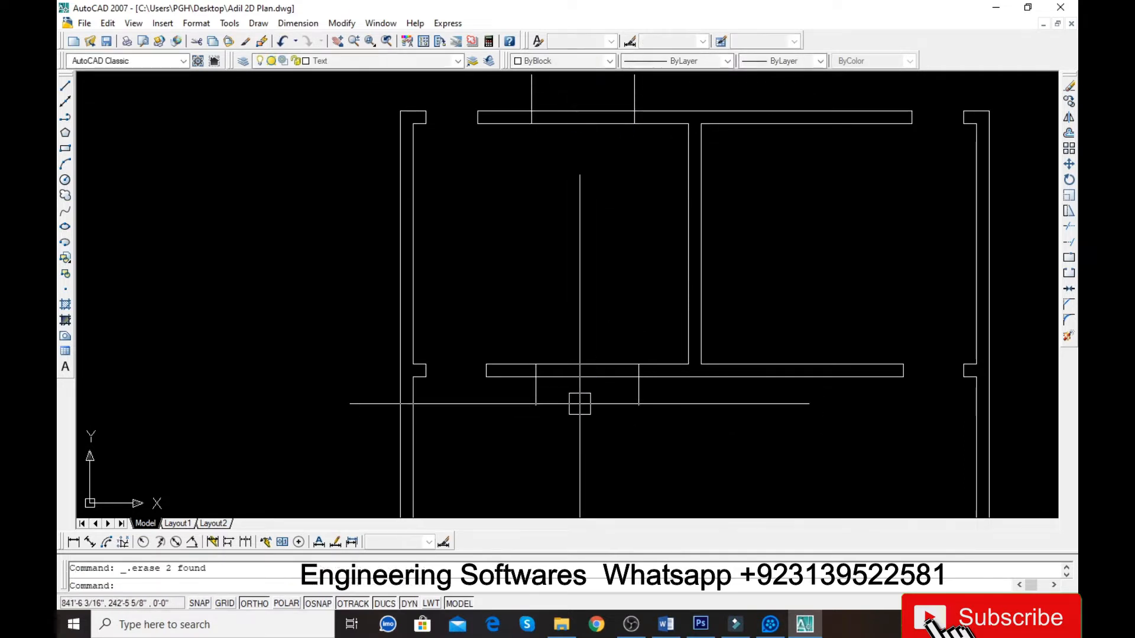
Trim the overhanging jamb ends and the wall lines between them to open window gaps in the left room's bottom and top walls.
{"action": "type", "text": "tr"}
{"action": "key", "text": "Return"}
{"action": "key", "text": "Return"}
{"action": "left_click", "coordinate": [664, 405]}
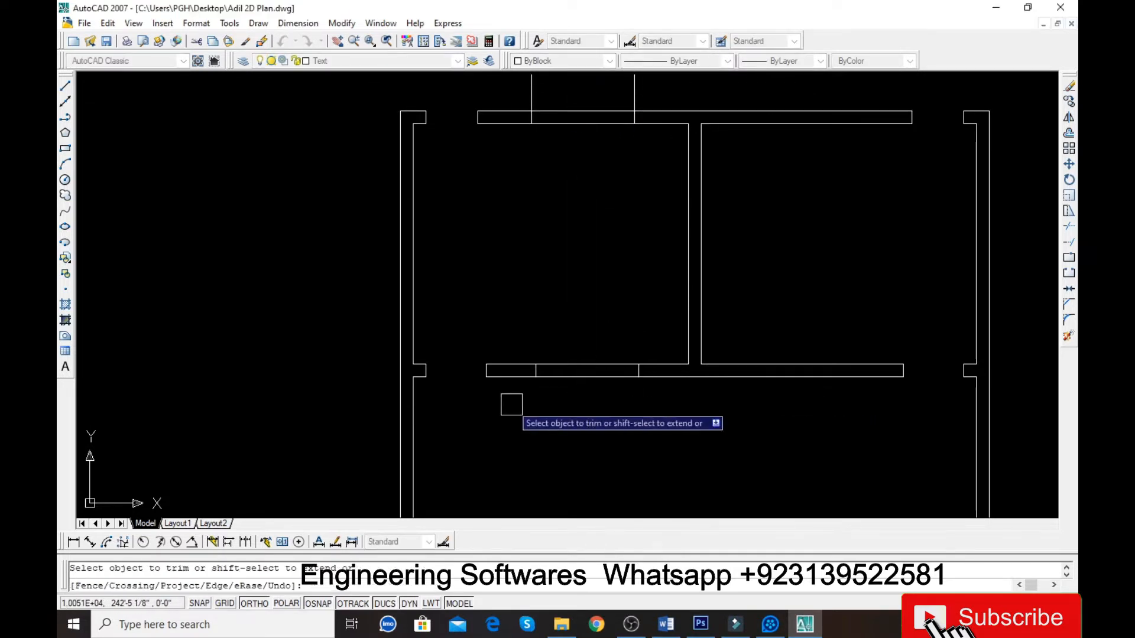
{"action": "left_click", "coordinate": [511, 404]}
{"action": "left_click", "coordinate": [593, 355]}
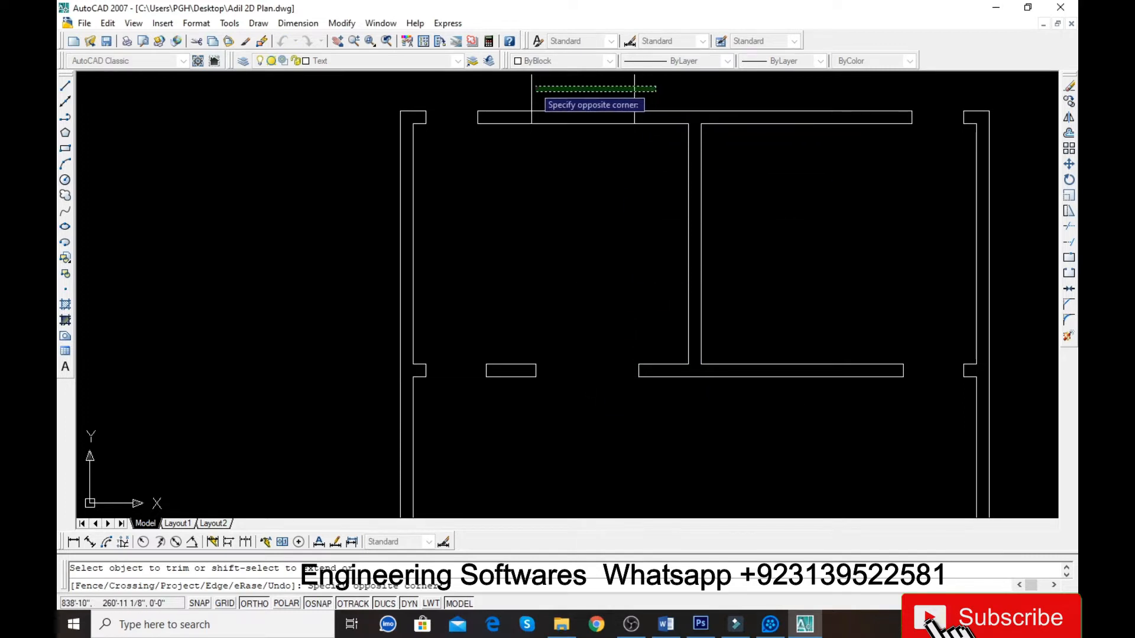
{"action": "key", "text": "Escape"}
Draw a line across the bottom-wall window gap along the wall's outer edge, from jamb to jamb.
{"action": "scroll", "coordinate": [550, 355], "scroll_direction": "up", "scroll_amount": 5}
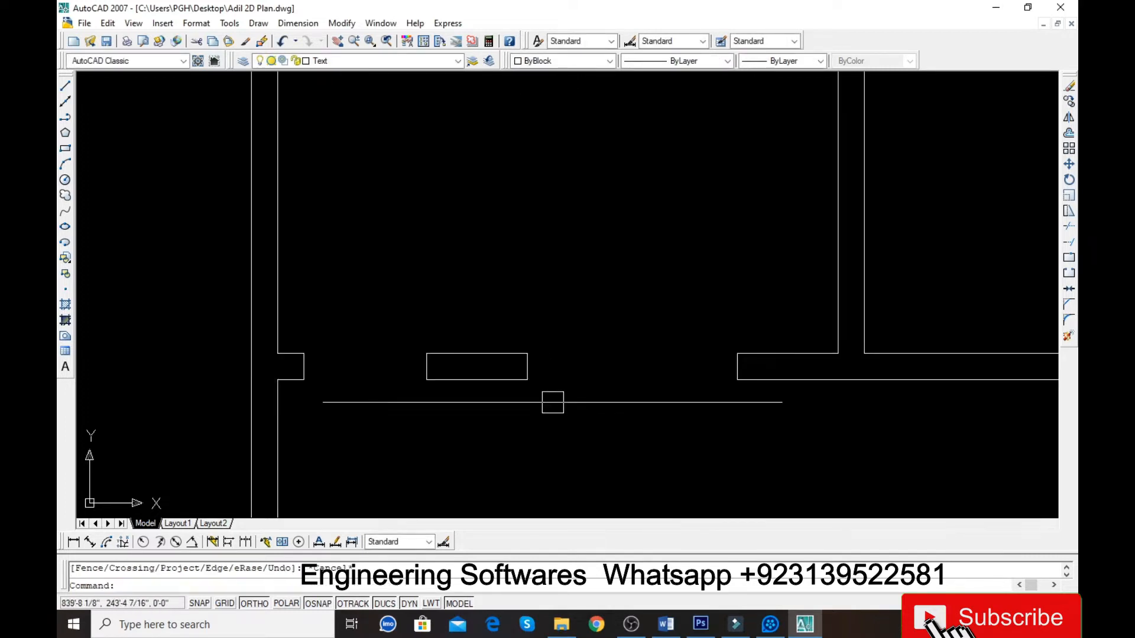
{"action": "type", "text": "l"}
{"action": "key", "text": "Return"}
{"action": "left_click", "coordinate": [515, 370]}
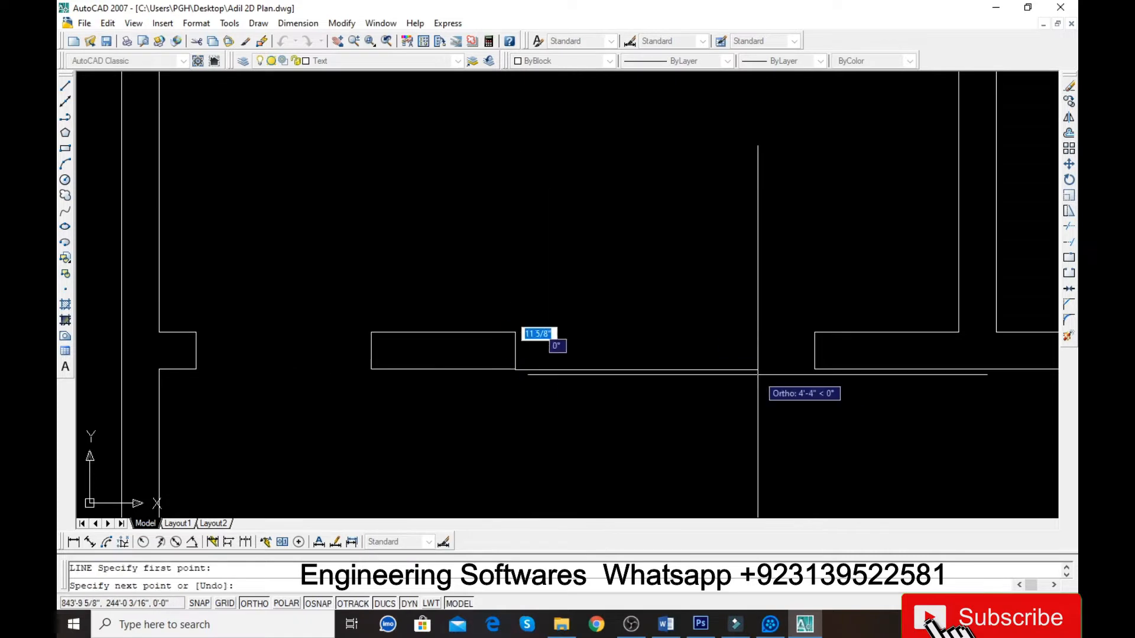
{"action": "left_click", "coordinate": [813, 369]}
{"action": "key", "text": "space"}
Draw two more lines across the bottom-wall window gap, one between the jamb midpoints and one along the inner edge.
{"action": "key", "text": "space"}
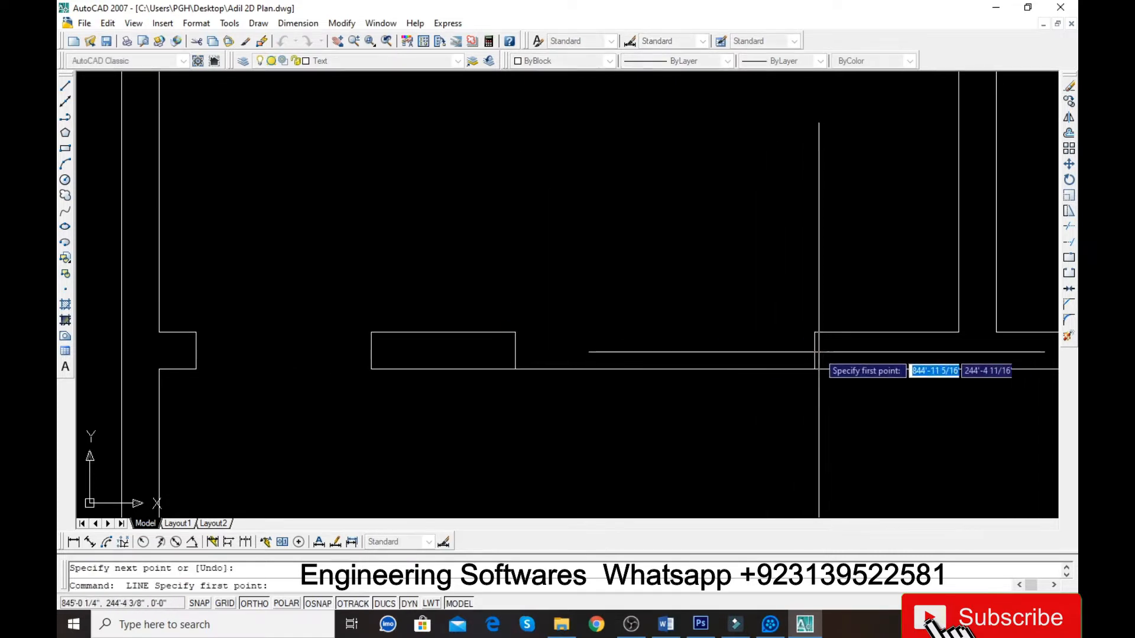
{"action": "left_click", "coordinate": [816, 352]}
{"action": "left_click", "coordinate": [515, 350]}
{"action": "key", "text": "space"}
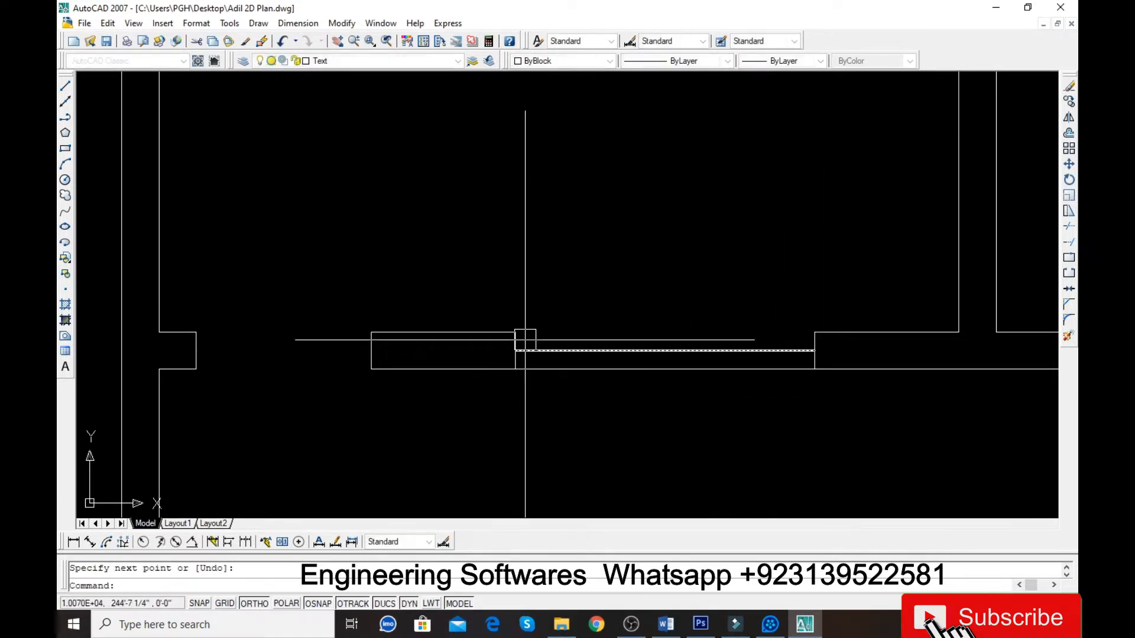
{"action": "key", "text": "space"}
{"action": "left_click", "coordinate": [515, 332]}
{"action": "left_click", "coordinate": [814, 332]}
{"action": "key", "text": "space"}
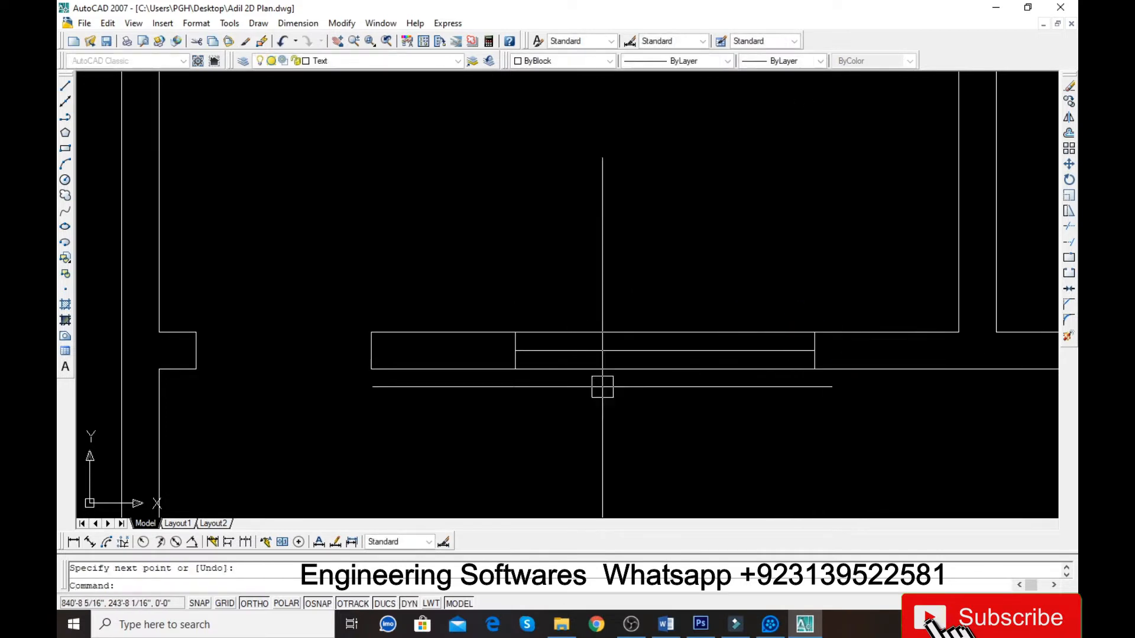
Offset the bottom window's two edge lines 2" inward to complete its pane lines.
{"action": "type", "text": "o"}
{"action": "key", "text": "space"}
{"action": "key", "text": "space"}
{"action": "left_click", "coordinate": [589, 355]}
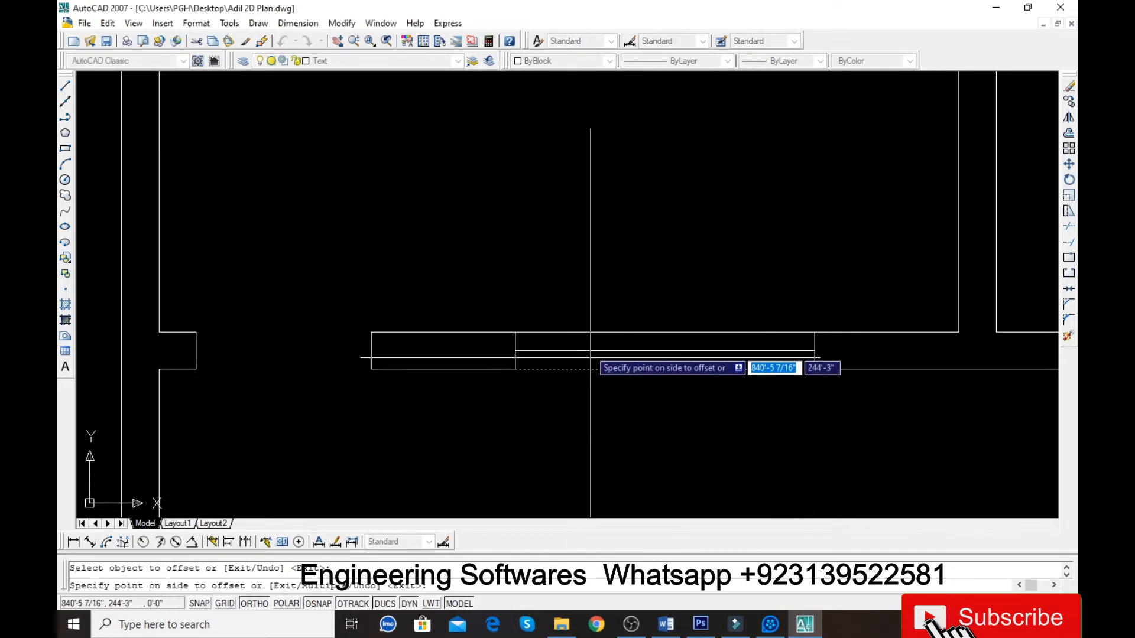
{"action": "left_click", "coordinate": [589, 357]}
{"action": "key", "text": "Escape"}
Draw lines across the top-wall window gap along the wall's inner and outer edges.
{"action": "scroll", "coordinate": [608, 335], "scroll_direction": "up", "scroll_amount": 5}
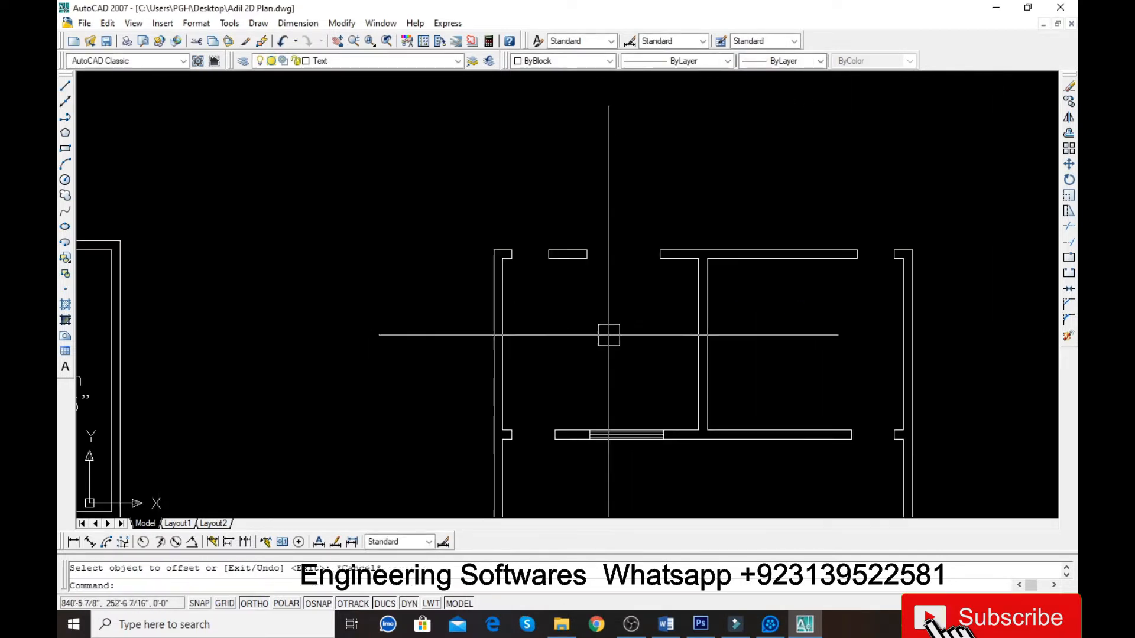
{"action": "type", "text": "l"}
{"action": "key", "text": "space"}
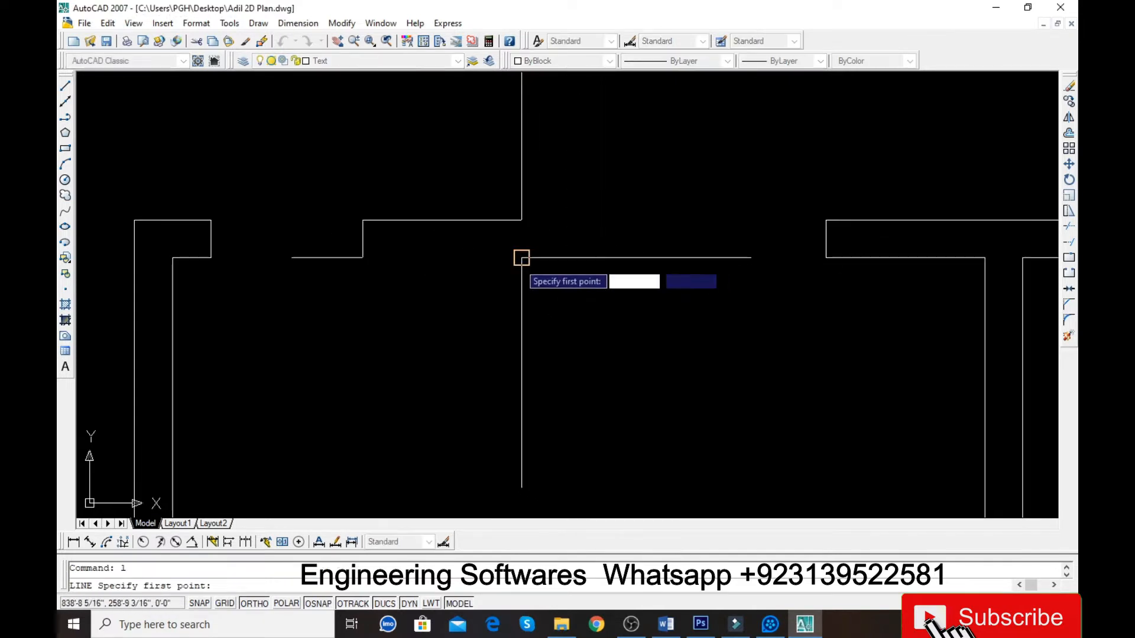
{"action": "left_click", "coordinate": [825, 258]}
{"action": "key", "text": "Return"}
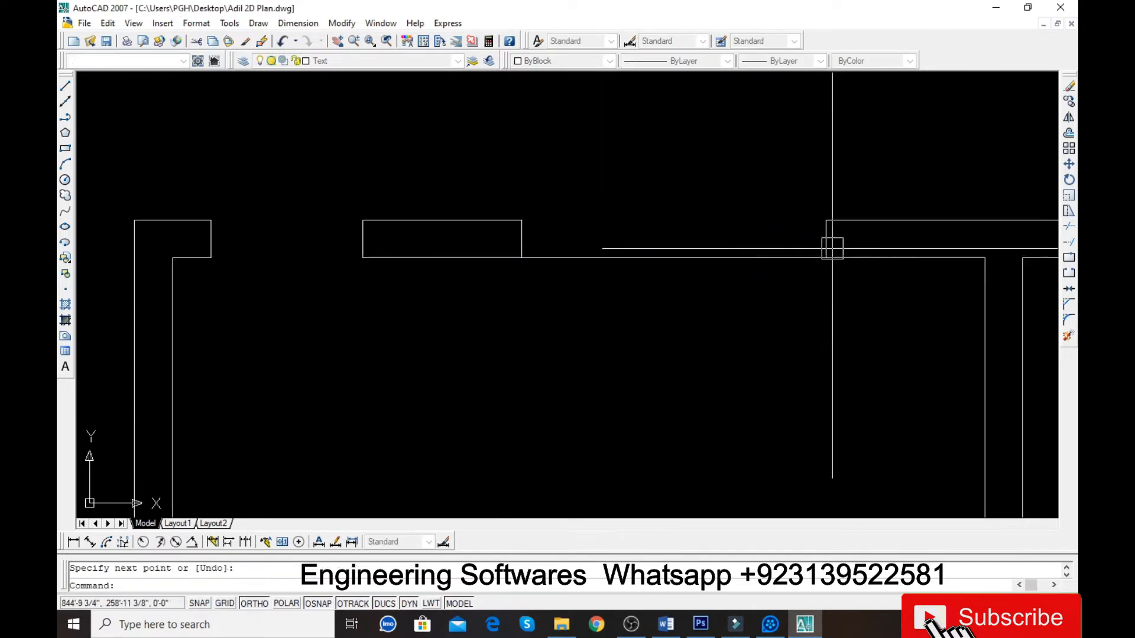
{"action": "key", "text": "space"}
{"action": "left_click", "coordinate": [825, 220]}
{"action": "left_click", "coordinate": [521, 220]}
{"action": "key", "text": "Return"}
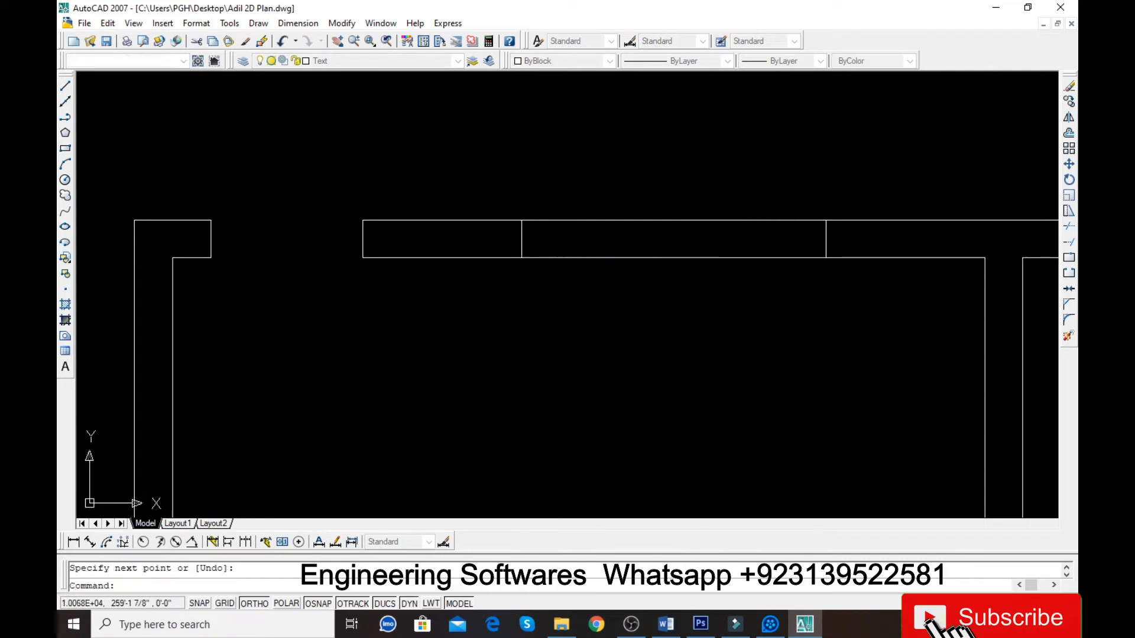
Draw a line between the jamb midpoints of the top-wall window.
{"action": "key", "text": "space"}
{"action": "left_click", "coordinate": [522, 239]}
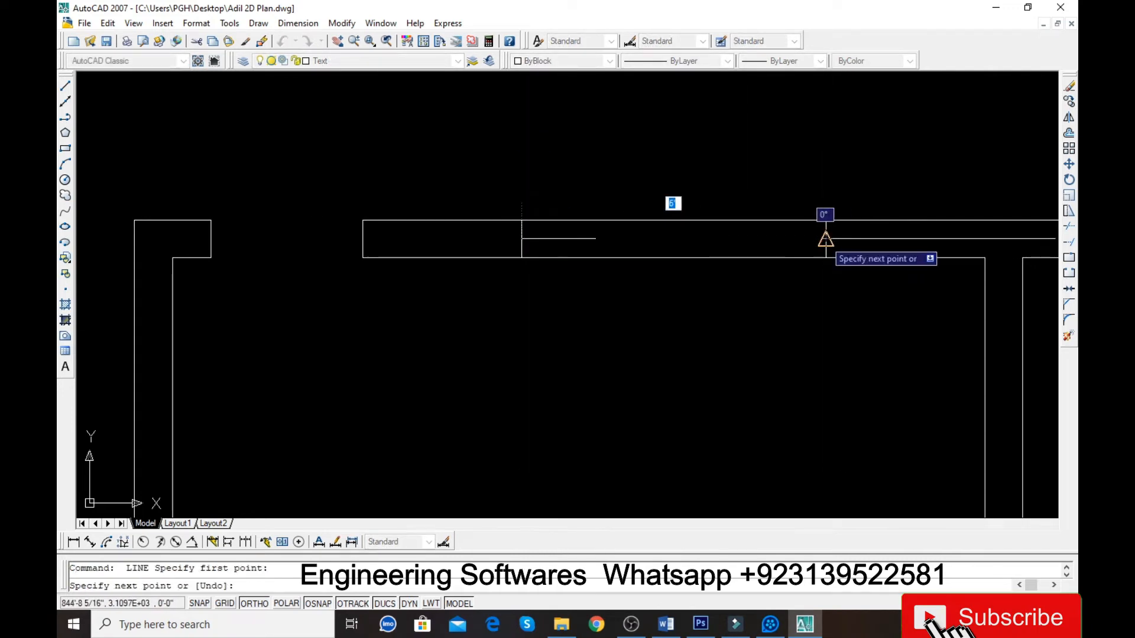
{"action": "left_click", "coordinate": [826, 239]}
{"action": "key", "text": "Return"}
Offset the top window's two edge lines 2" inward to complete its pane lines.
{"action": "type", "text": "o"}
{"action": "key", "text": "space"}
{"action": "key", "text": "space"}
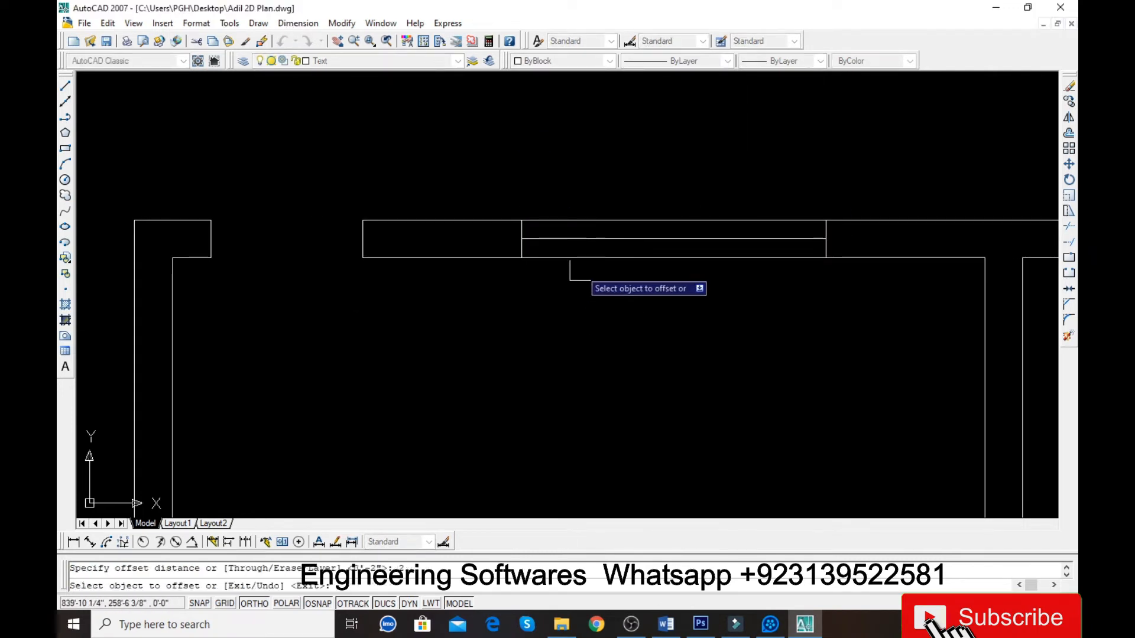
{"action": "left_click", "coordinate": [581, 268]}
{"action": "left_click", "coordinate": [586, 209]}
{"action": "left_click", "coordinate": [597, 226]}
{"action": "left_click", "coordinate": [597, 227]}
{"action": "left_click", "coordinate": [592, 267]}
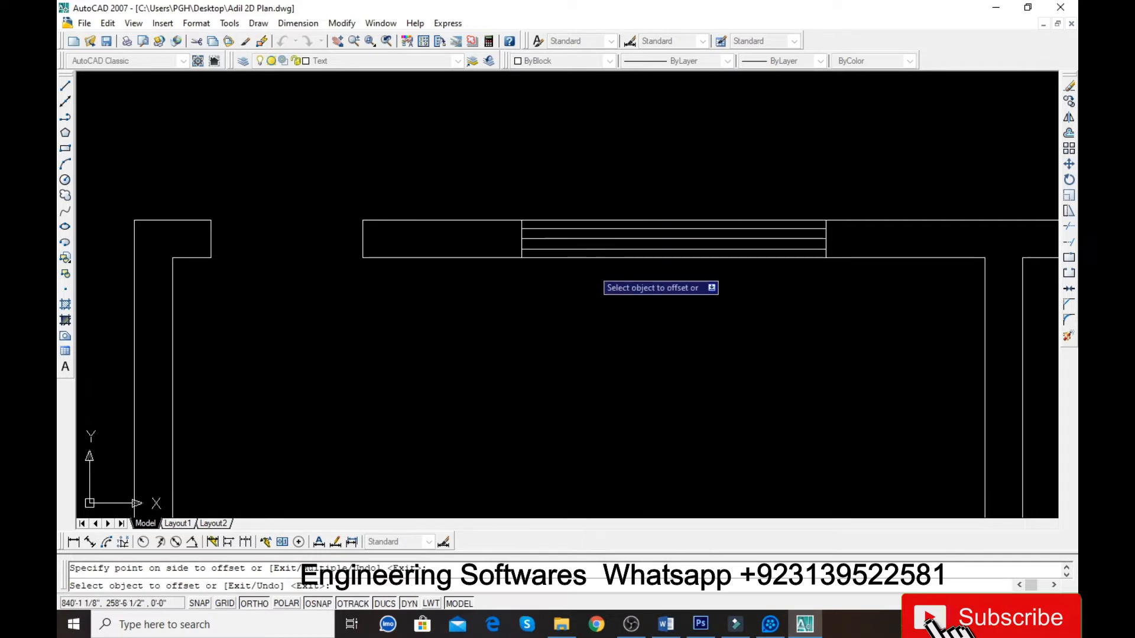
{"action": "scroll", "coordinate": [525, 250], "scroll_direction": "down", "scroll_amount": 4}
{"action": "key", "text": "Escape"}
Mirror the left room's top and bottom windows about a vertical line through the middle column's midpoint, keeping the originals.
{"action": "left_click", "coordinate": [493, 204]}
{"action": "left_click", "coordinate": [645, 308]}
{"action": "scroll", "coordinate": [569, 250], "scroll_direction": "down", "scroll_amount": 4}
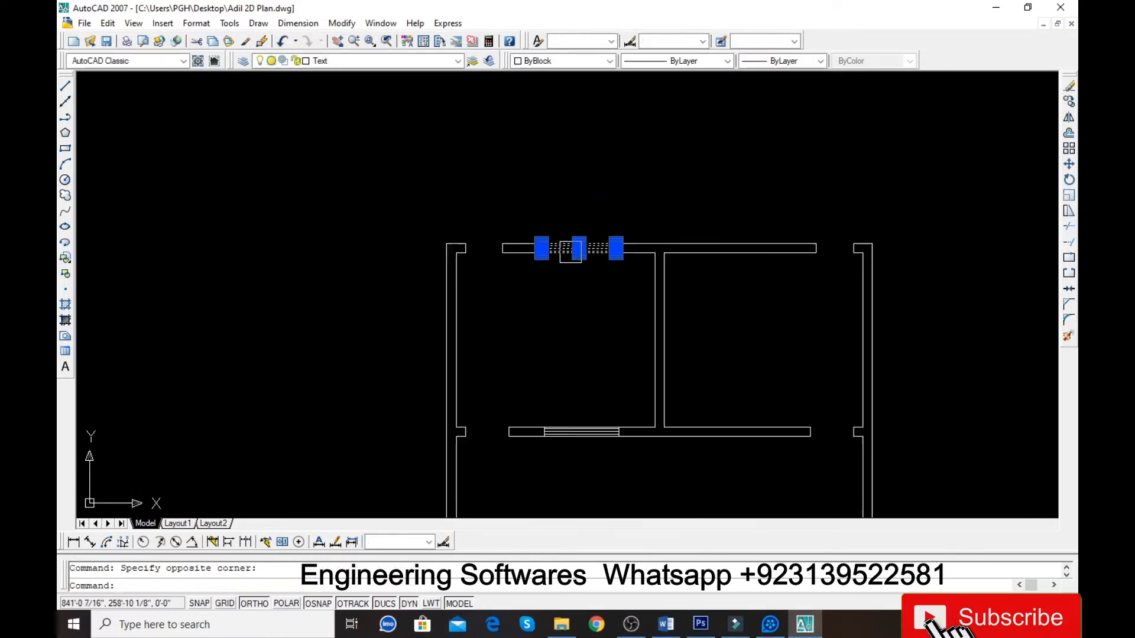
{"action": "scroll", "coordinate": [565, 462], "scroll_direction": "up", "scroll_amount": 6}
{"action": "left_click", "coordinate": [492, 350]}
{"action": "left_click", "coordinate": [685, 442]}
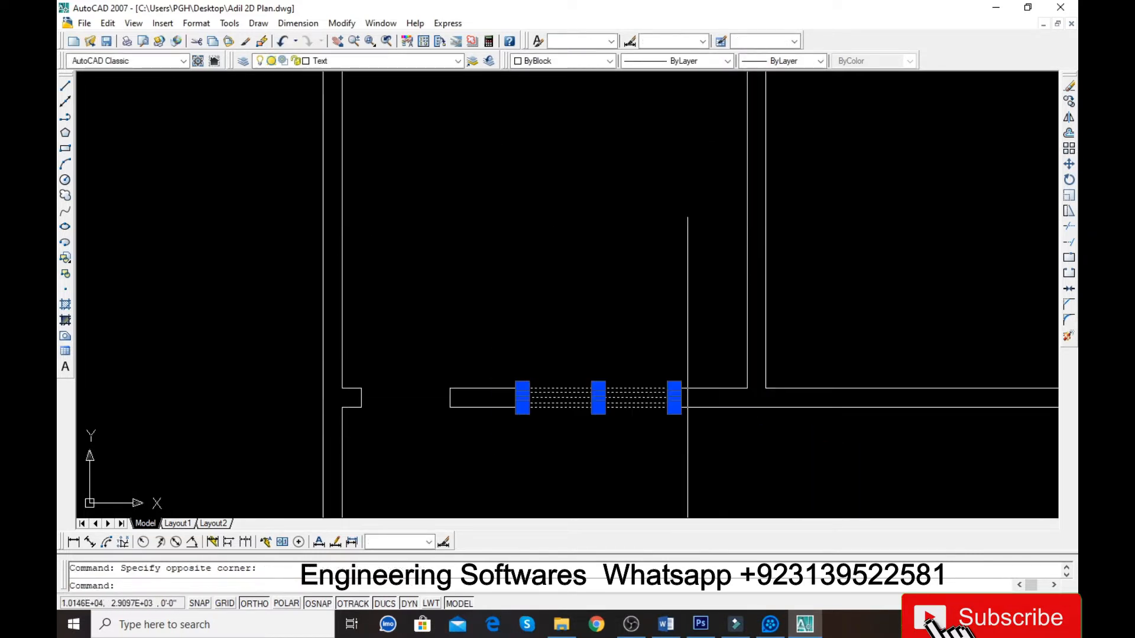
{"action": "type", "text": "mi"}
{"action": "key", "text": "Return"}
{"action": "scroll", "coordinate": [659, 440], "scroll_direction": "down", "scroll_amount": 4}
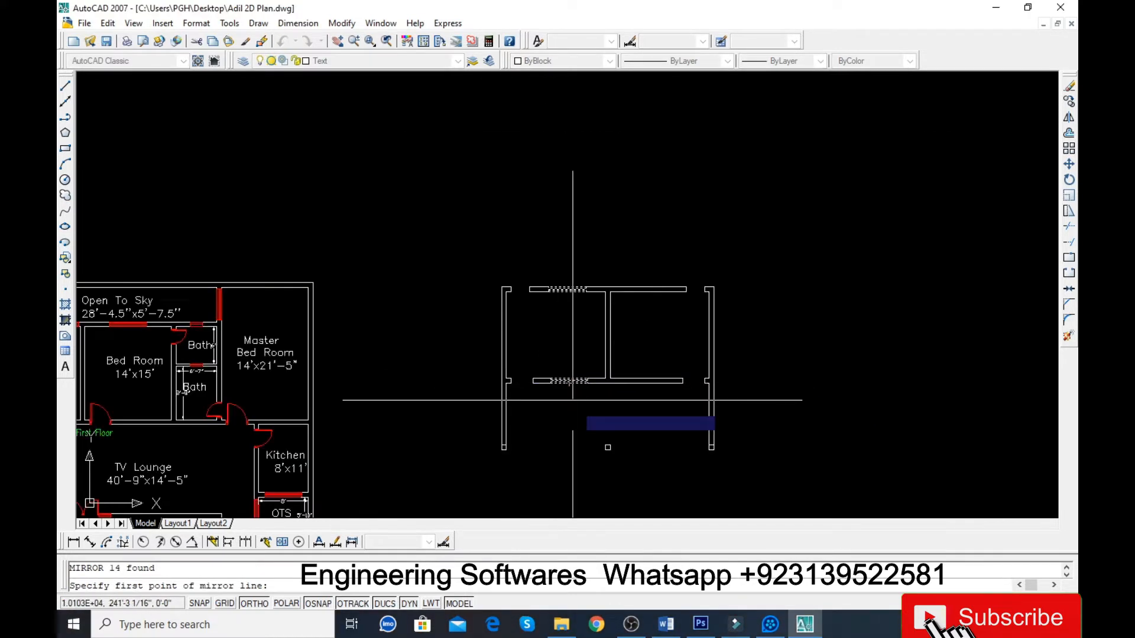
{"action": "scroll", "coordinate": [585, 437], "scroll_direction": "up", "scroll_amount": 5}
{"action": "left_click", "coordinate": [584, 437]}
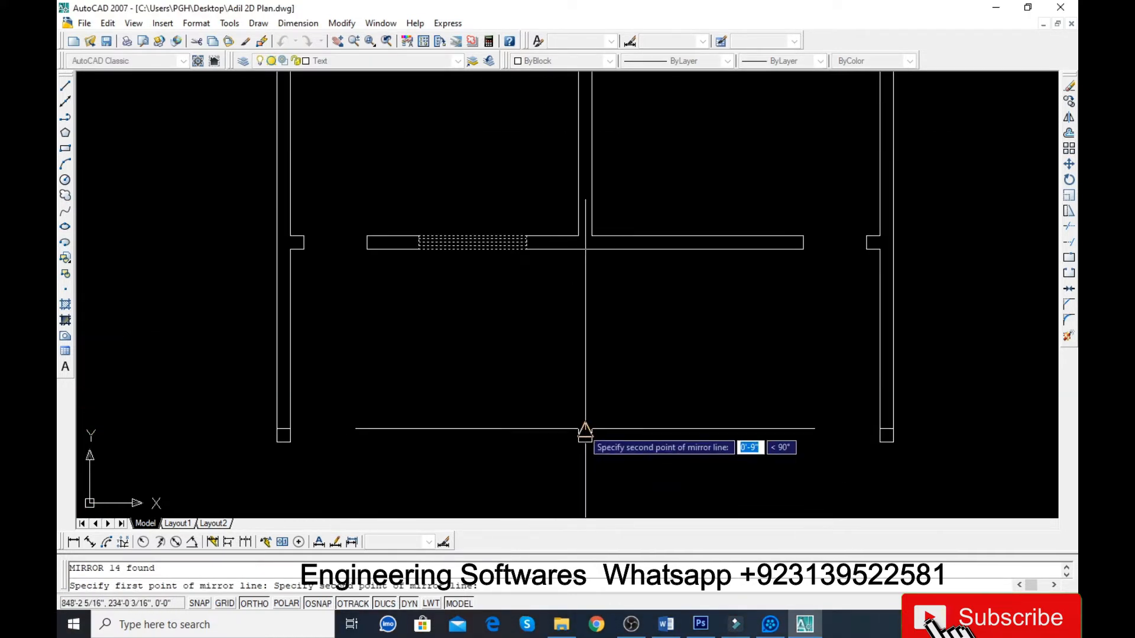
{"action": "left_click", "coordinate": [585, 429]}
{"action": "key", "text": "Return"}
{"action": "scroll", "coordinate": [550, 435], "scroll_direction": "up", "scroll_amount": 1}
{"action": "scroll", "coordinate": [672, 304], "scroll_direction": "down", "scroll_amount": 5}
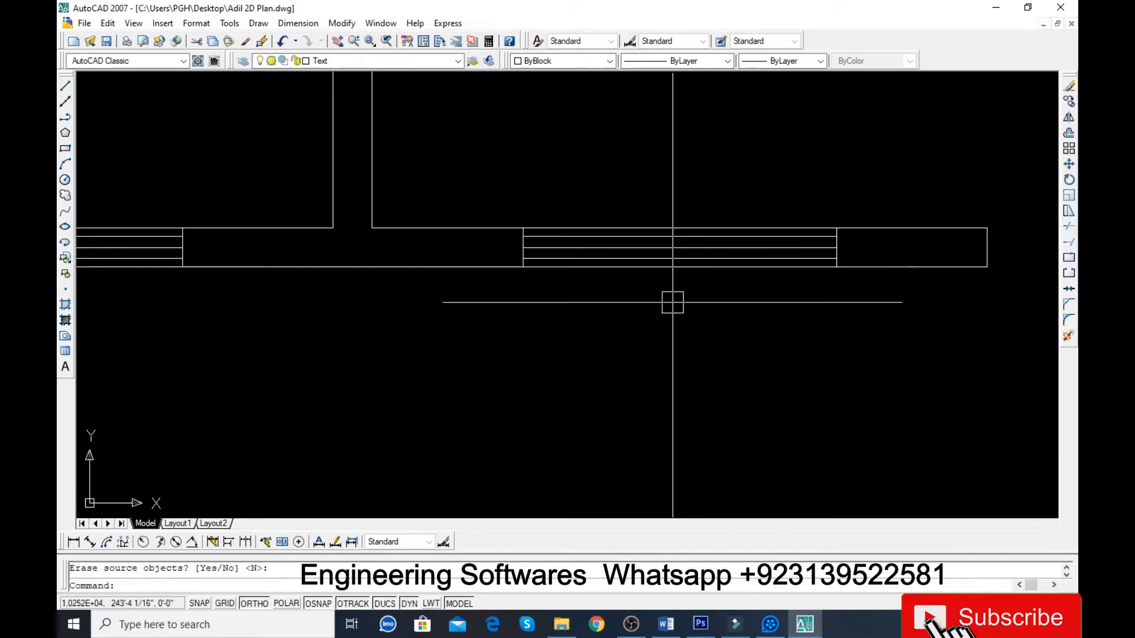
{"action": "scroll", "coordinate": [620, 274], "scroll_direction": "up", "scroll_amount": 1}
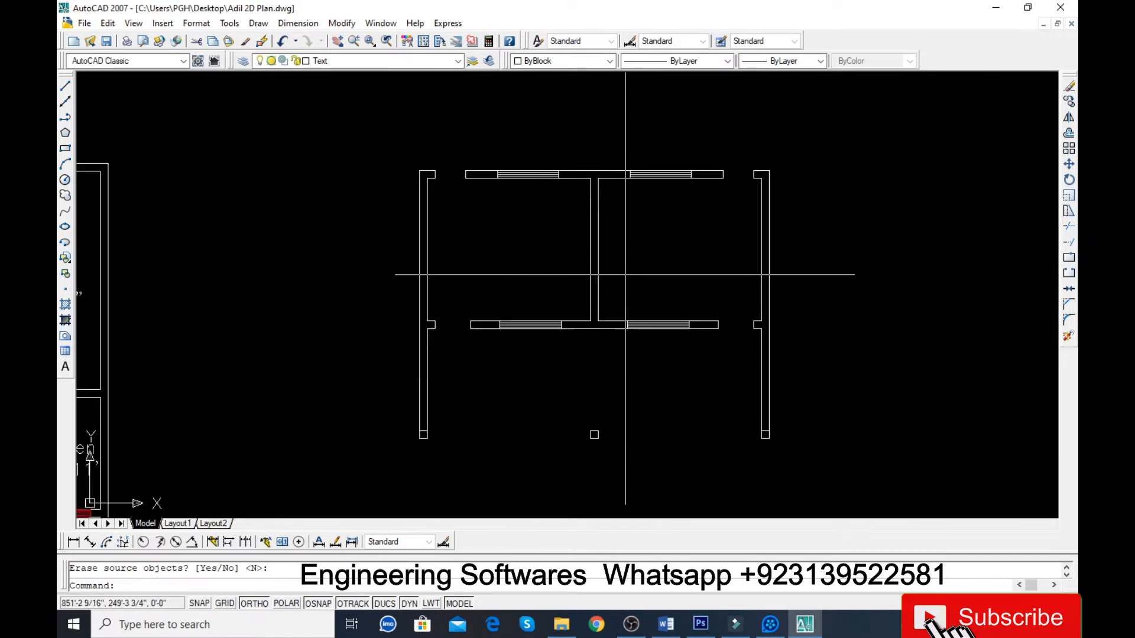
{"action": "scroll", "coordinate": [560, 190], "scroll_direction": "down", "scroll_amount": 1}
{"action": "scroll", "coordinate": [587, 225], "scroll_direction": "up", "scroll_amount": 1}
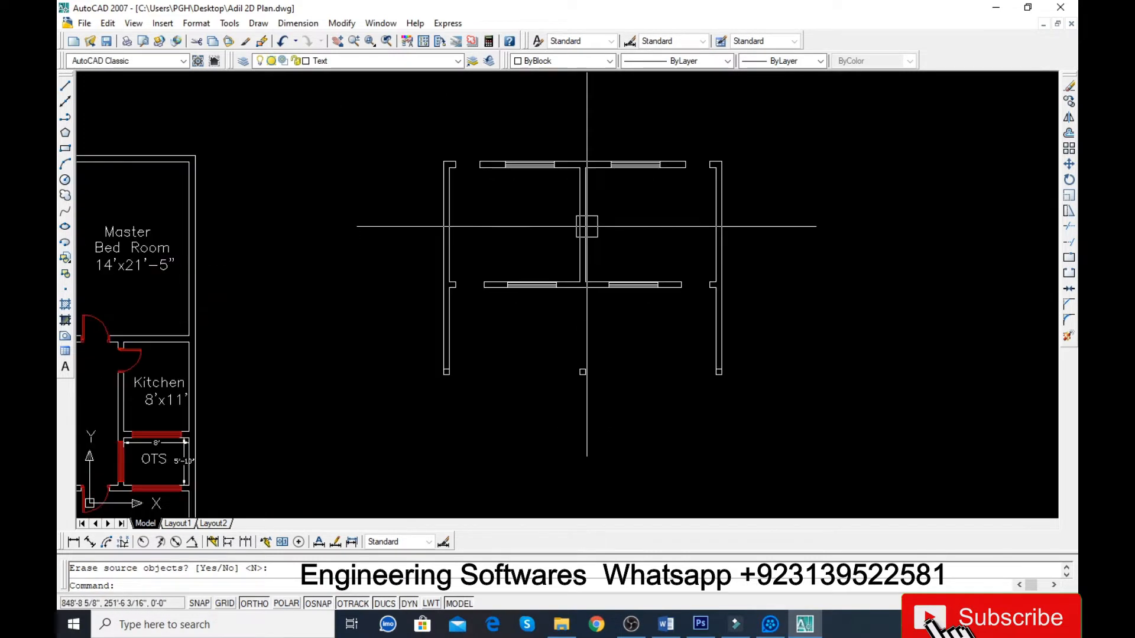
Copy the Master Bed Room door from the existing plan to the left room's lower door opening, with ortho off.
{"action": "scroll", "coordinate": [553, 235], "scroll_direction": "down", "scroll_amount": 3}
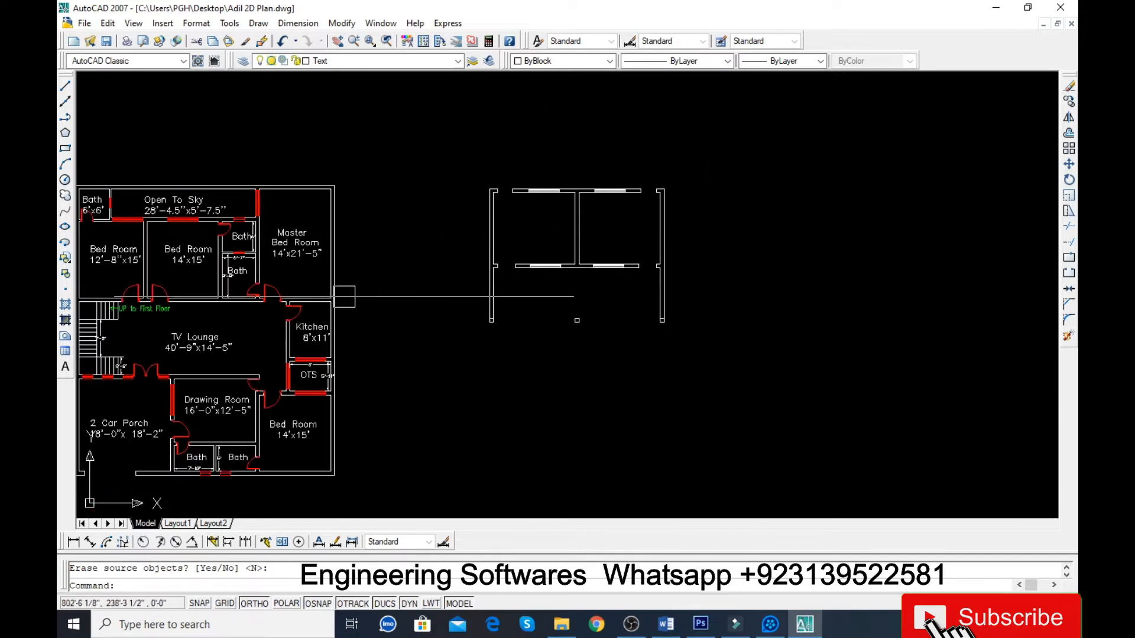
{"action": "scroll", "coordinate": [235, 304], "scroll_direction": "up", "scroll_amount": 4}
{"action": "key", "text": "Return"}
{"action": "left_click", "coordinate": [315, 298]}
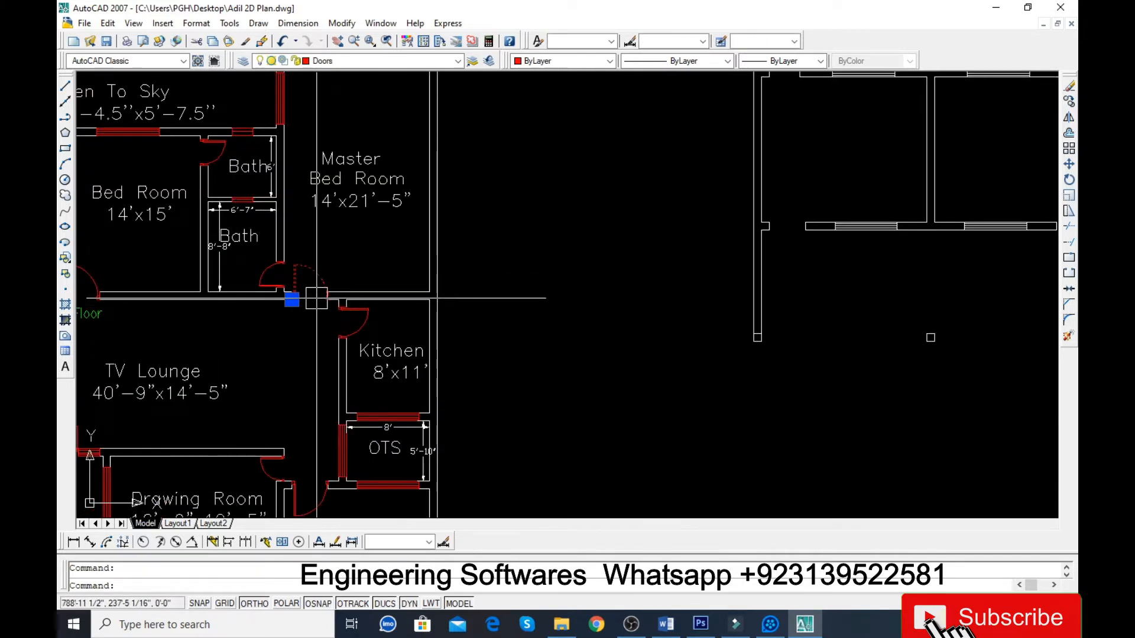
{"action": "type", "text": "co"}
{"action": "key", "text": "Return"}
{"action": "left_click", "coordinate": [303, 316]}
{"action": "scroll", "coordinate": [287, 329], "scroll_direction": "down", "scroll_amount": 2}
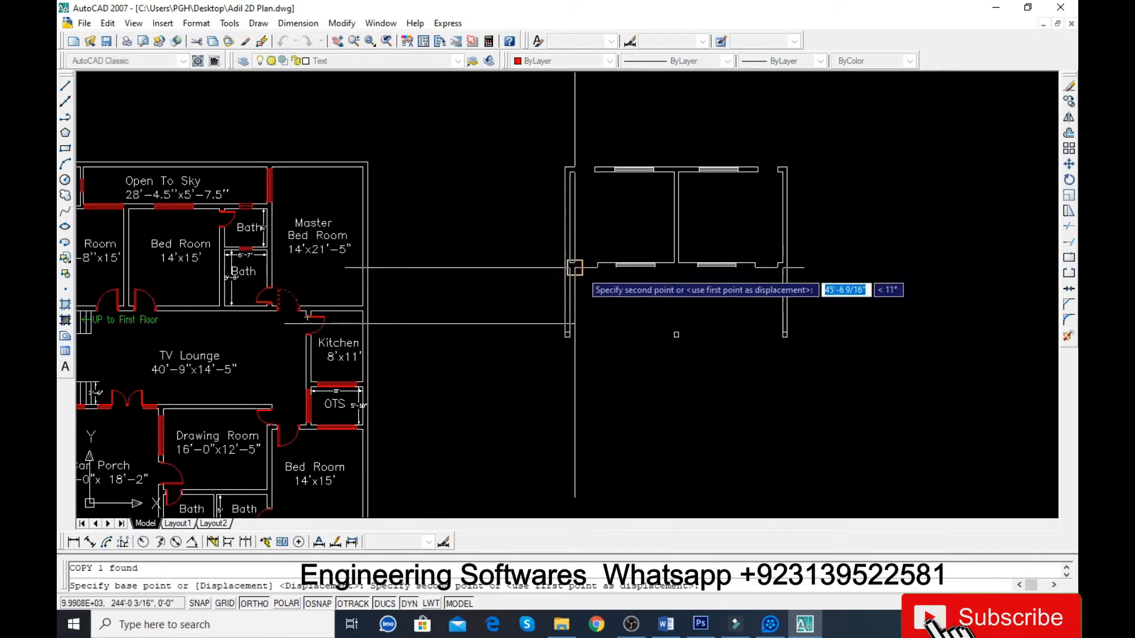
{"action": "scroll", "coordinate": [582, 272], "scroll_direction": "up", "scroll_amount": 5}
{"action": "key", "text": "F8"}
{"action": "scroll", "coordinate": [584, 272], "scroll_direction": "up", "scroll_amount": 2}
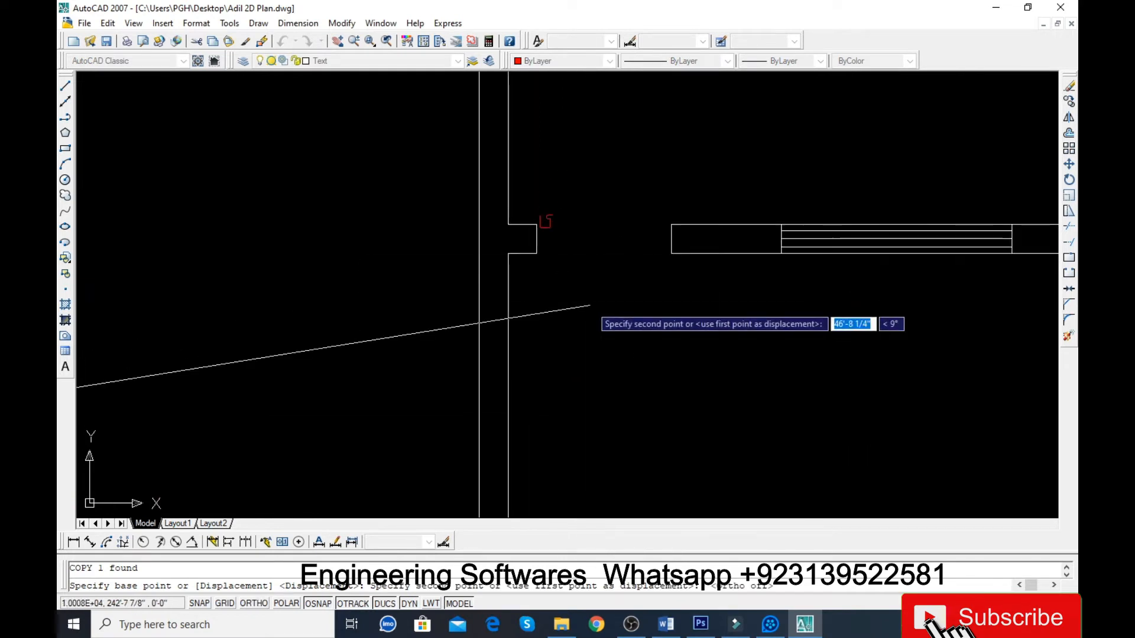
{"action": "key", "text": "Return"}
Move the copied door by its left frame corner onto the lower corner of the opening's left jamb.
{"action": "left_click", "coordinate": [560, 224]}
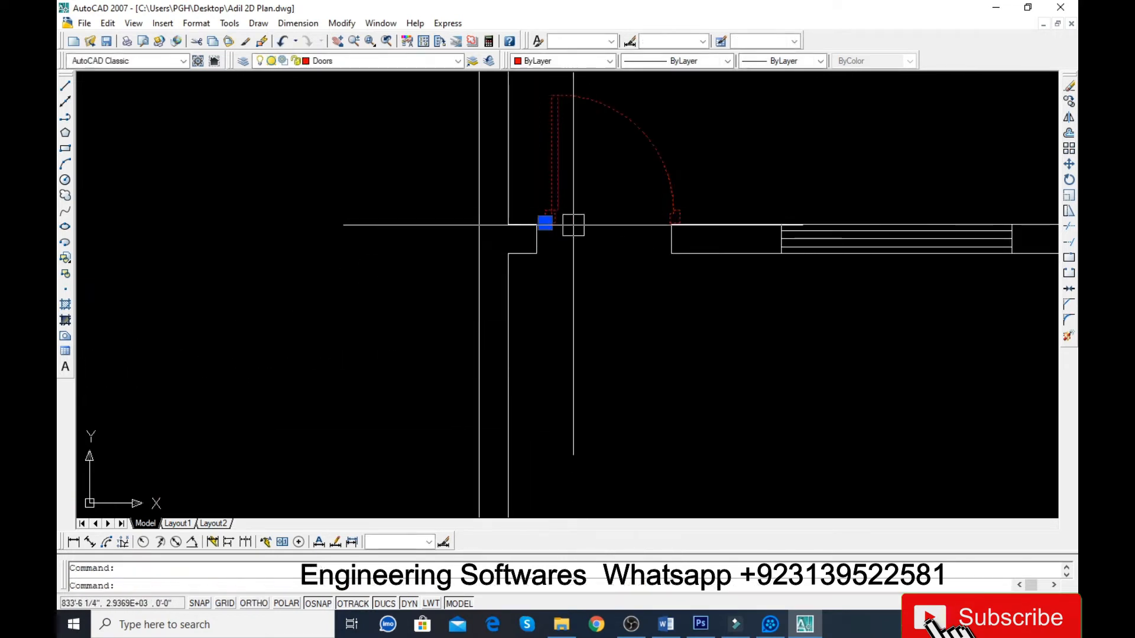
{"action": "type", "text": "m"}
{"action": "key", "text": "Return"}
{"action": "scroll", "coordinate": [573, 231], "scroll_direction": "up", "scroll_amount": 2}
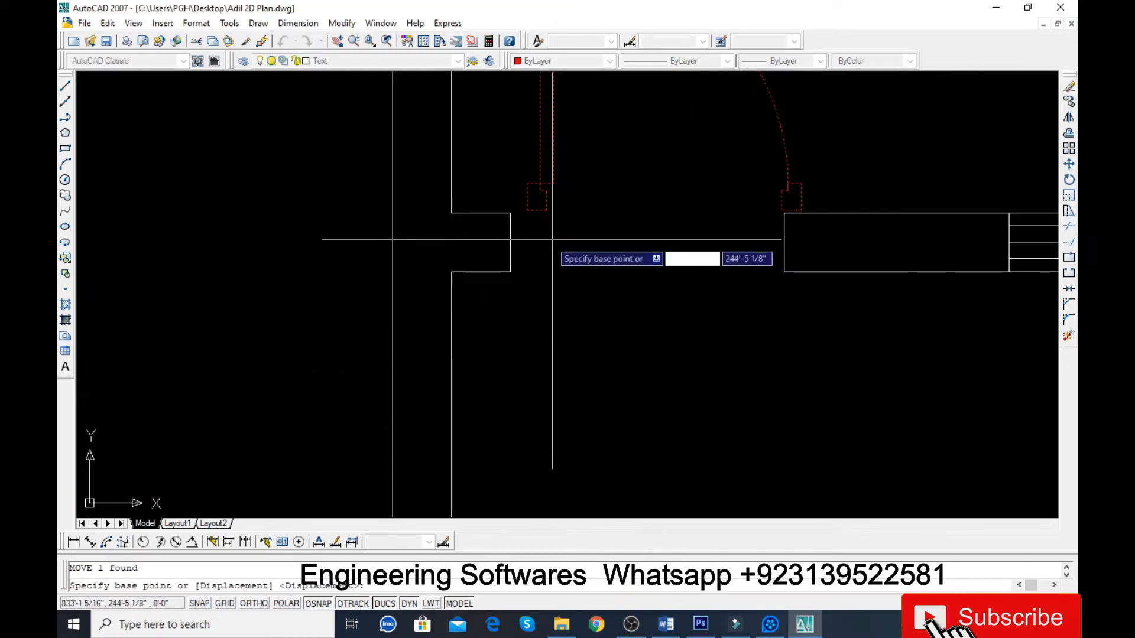
{"action": "left_click", "coordinate": [526, 208]}
{"action": "left_click", "coordinate": [510, 271]}
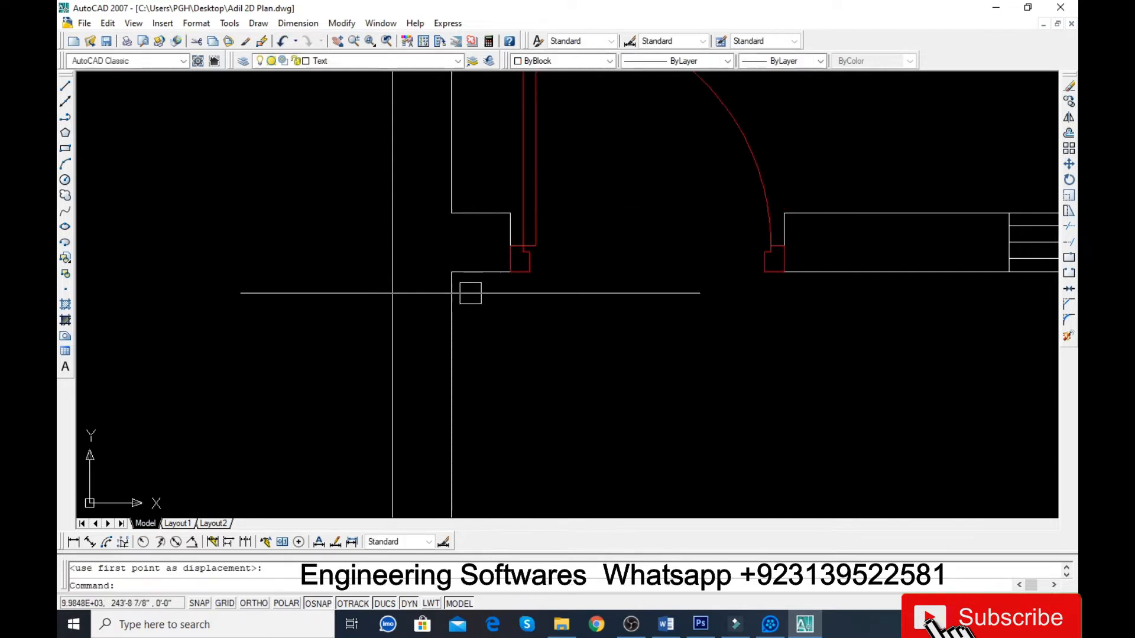
Copy the fitted door straight up into the left room, below the top-wall door opening.
{"action": "scroll", "coordinate": [469, 291], "scroll_direction": "down", "scroll_amount": 3}
{"action": "scroll", "coordinate": [520, 263], "scroll_direction": "down", "scroll_amount": 3}
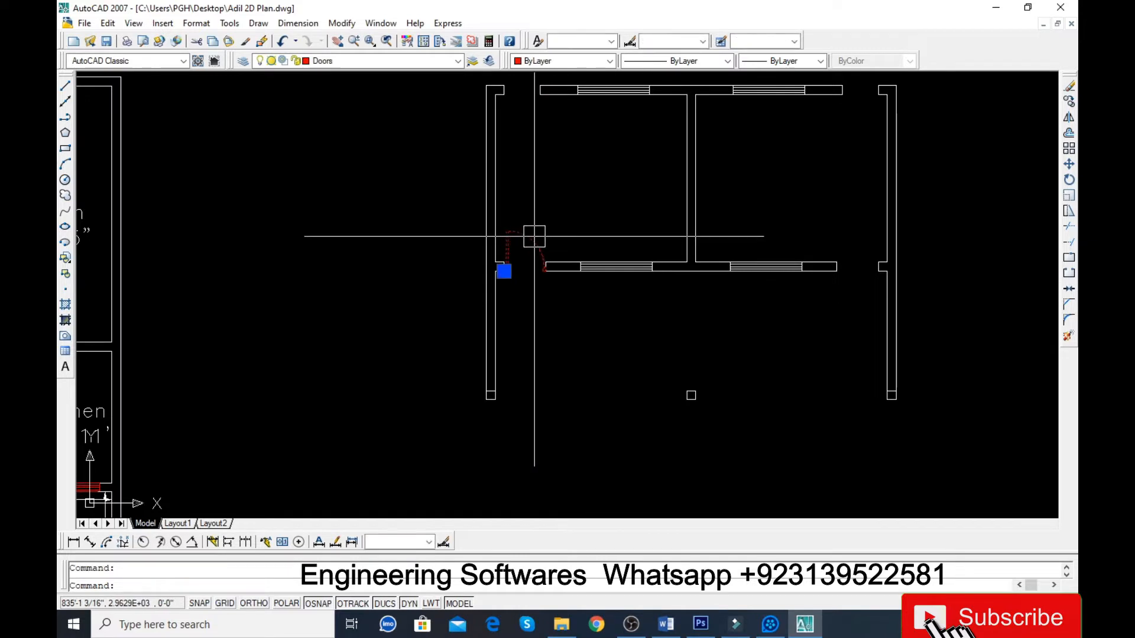
{"action": "type", "text": "o"}
{"action": "key", "text": "Return"}
{"action": "left_click", "coordinate": [534, 243]}
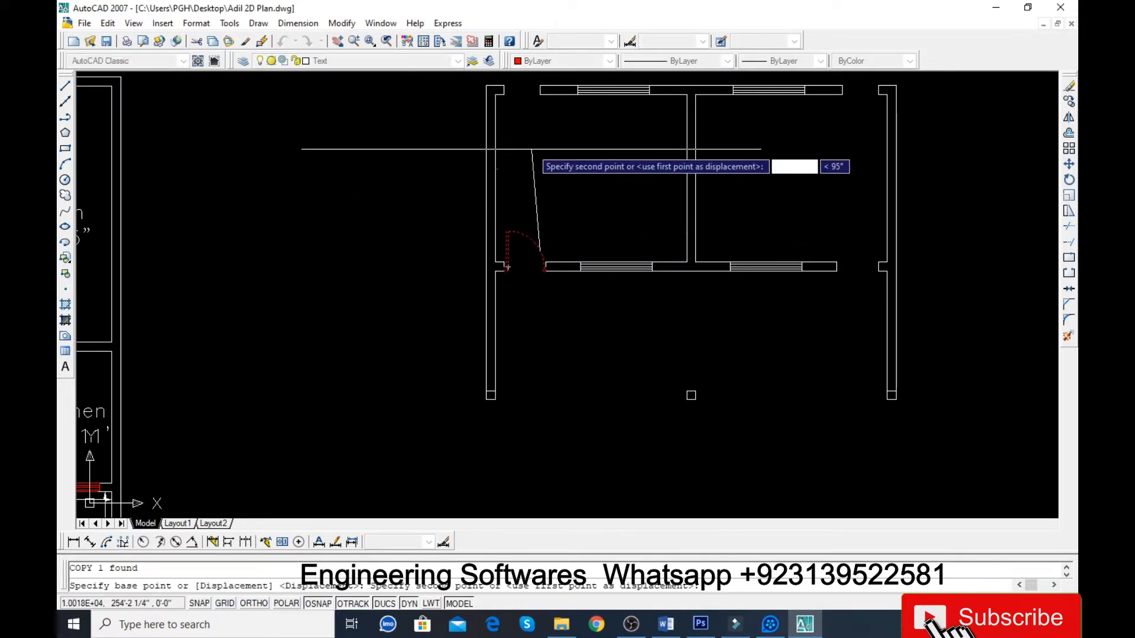
{"action": "left_click", "coordinate": [542, 136]}
{"action": "key", "text": "Escape"}
Rotate the upper door copy 180 degrees with ortho on.
{"action": "type", "text": "r"}
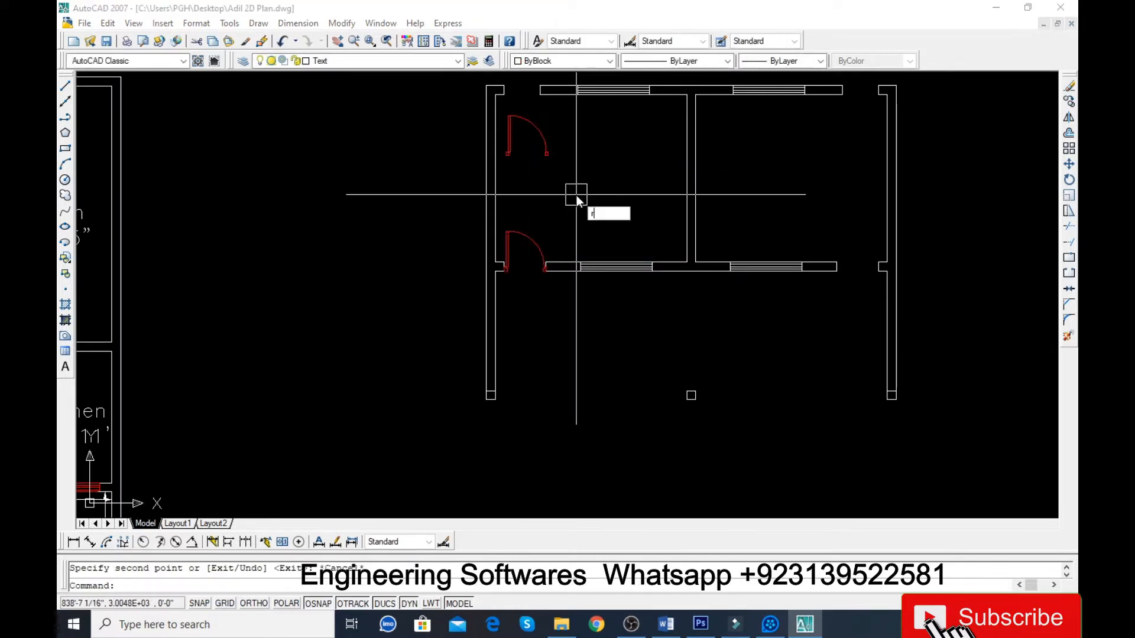
{"action": "type", "text": "o"}
{"action": "key", "text": "Return"}
{"action": "left_click", "coordinate": [527, 139]}
{"action": "key", "text": "Return"}
{"action": "left_click", "coordinate": [528, 166]}
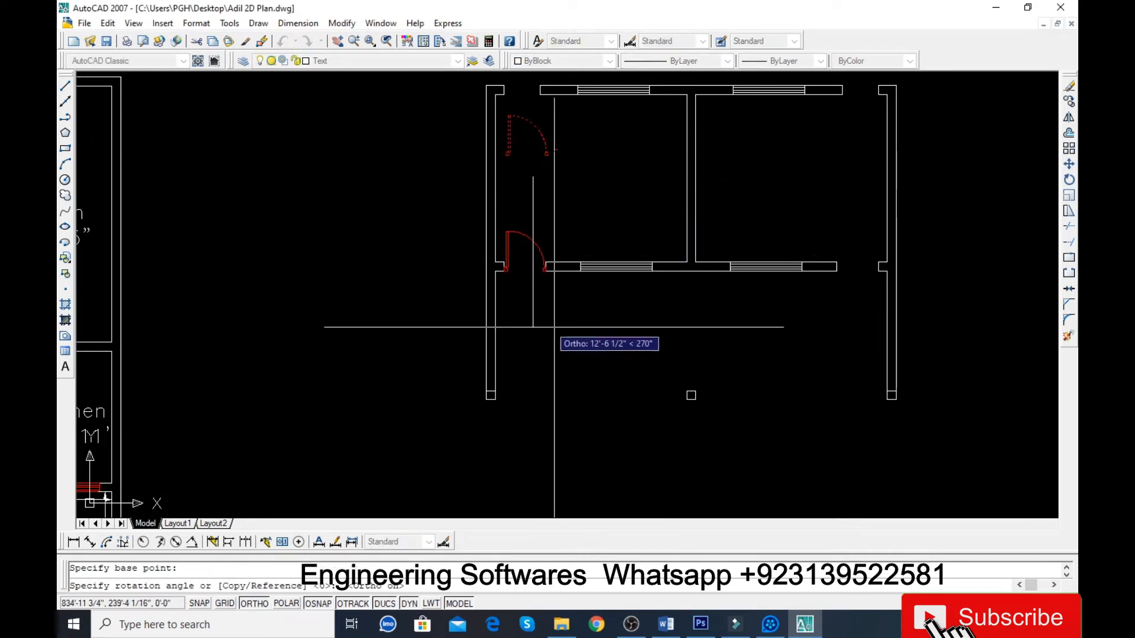
{"action": "left_click", "coordinate": [371, 248]}
Mirror the rotated door about a vertical line outside the left wall and delete the original.
{"action": "type", "text": "mi"}
{"action": "key", "text": "Return"}
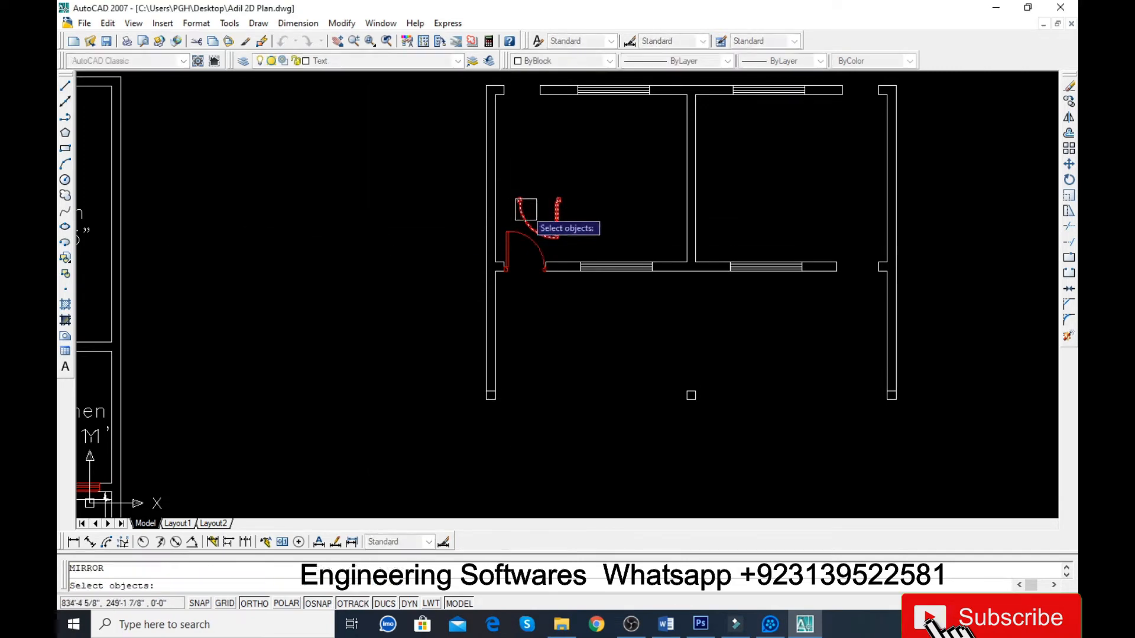
{"action": "key", "text": "Return"}
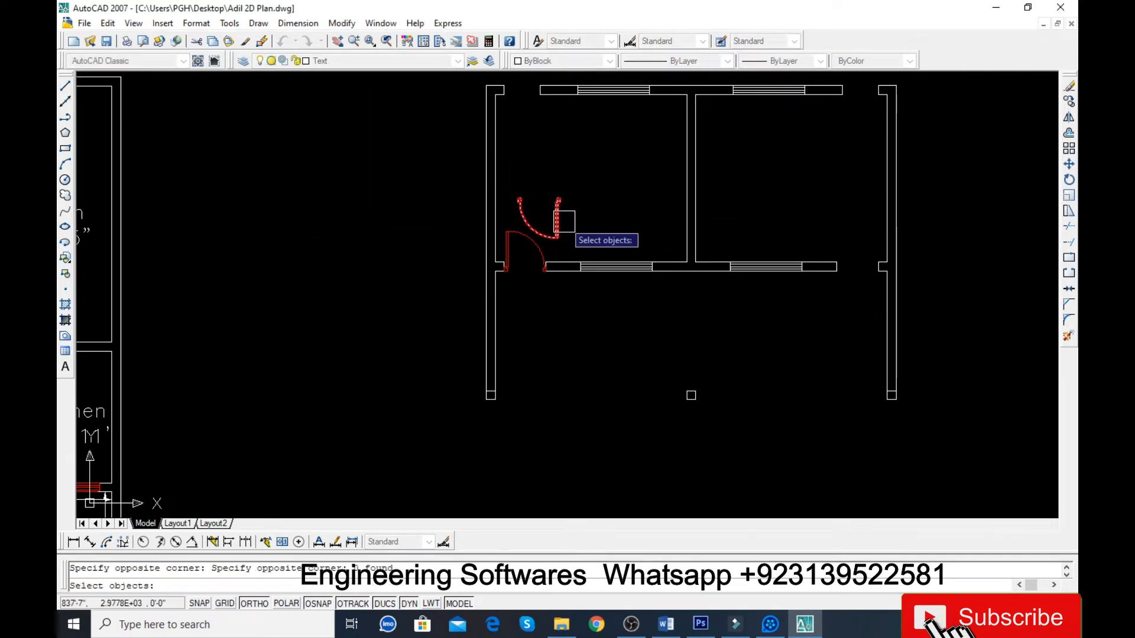
{"action": "key", "text": "Return"}
{"action": "left_click", "coordinate": [418, 235]}
{"action": "left_click", "coordinate": [418, 375]}
{"action": "key", "text": "Return"}
{"action": "left_click", "coordinate": [557, 215]}
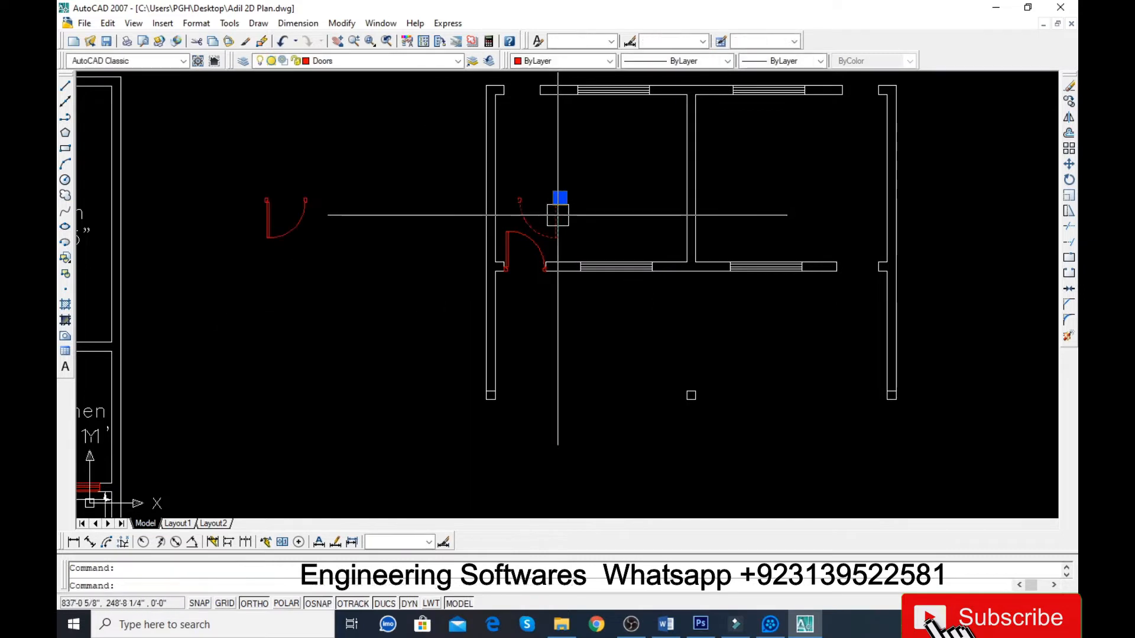
{"action": "key", "text": "Delete"}
Try to align the flipped door using only its upper-left frame corner and the outer corner of the top opening's left jamb.
{"action": "type", "text": "a"}
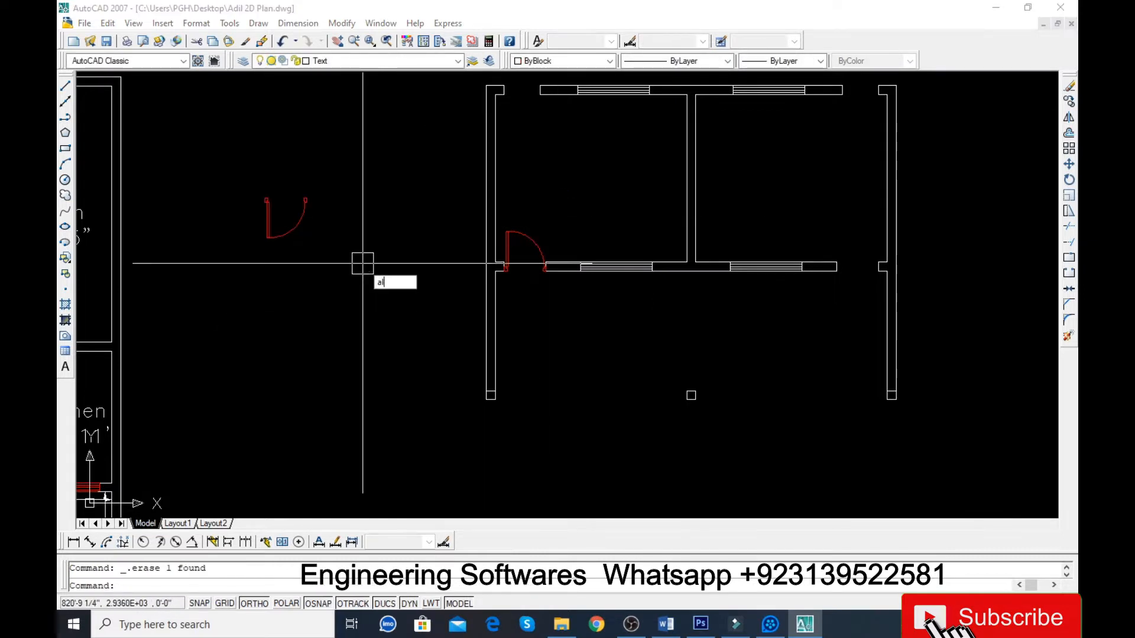
{"action": "key", "text": "Return"}
{"action": "left_click", "coordinate": [272, 212]}
{"action": "key", "text": "Return"}
{"action": "scroll", "coordinate": [272, 189], "scroll_direction": "up", "scroll_amount": 5}
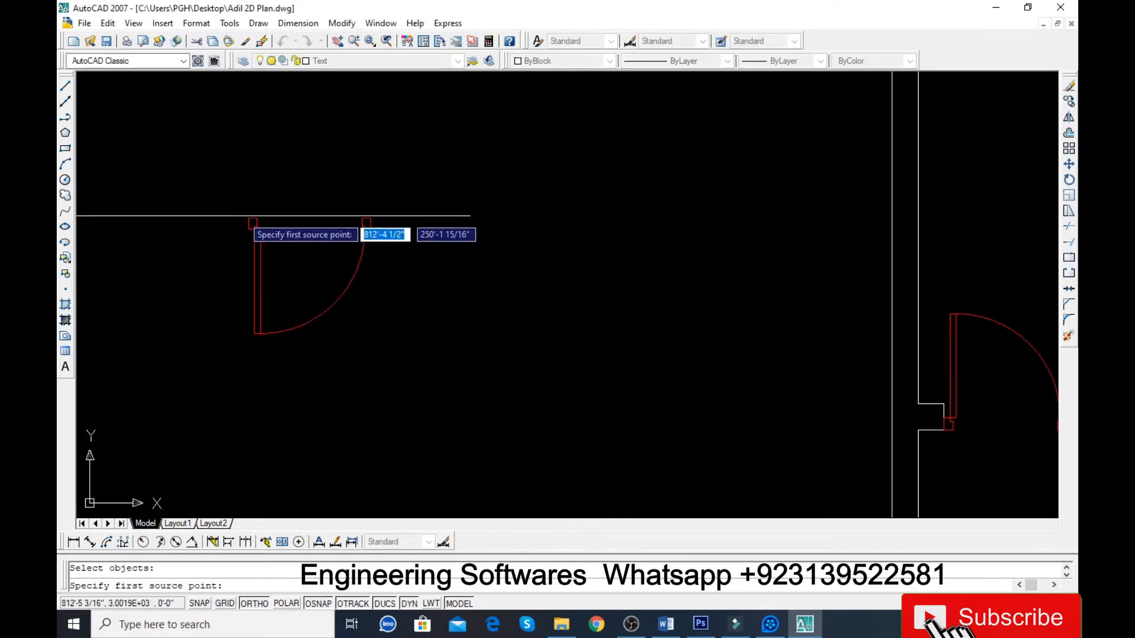
{"action": "left_click", "coordinate": [254, 217]}
{"action": "scroll", "coordinate": [269, 225], "scroll_direction": "down", "scroll_amount": 4}
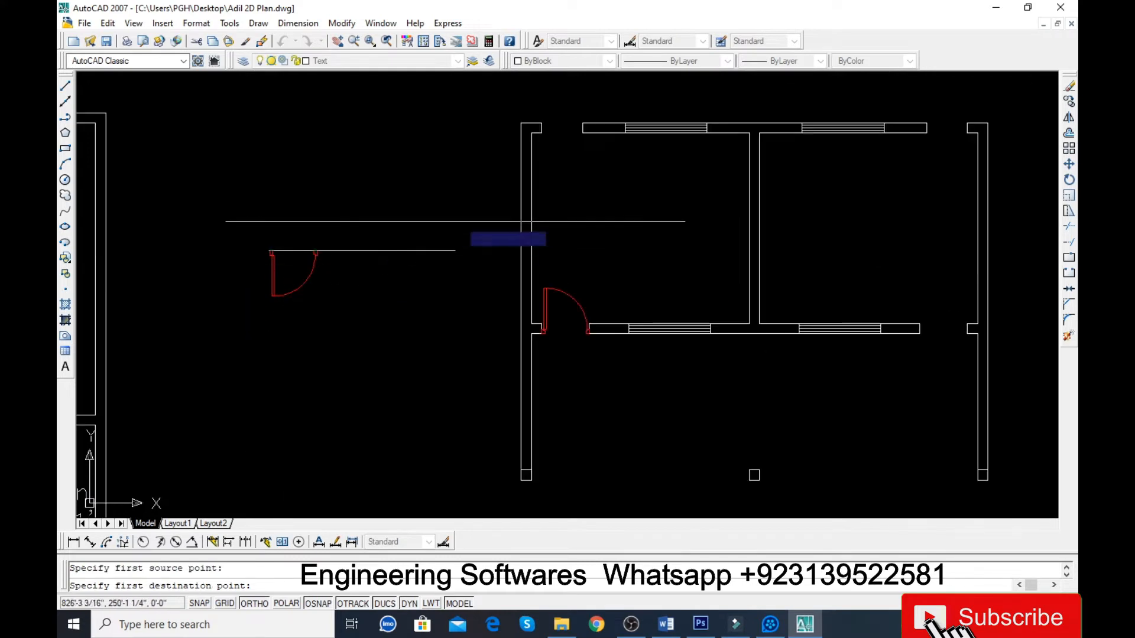
{"action": "left_click", "coordinate": [548, 123]}
{"action": "key", "text": "Return"}
{"action": "type", "text": "y"}
{"action": "key", "text": "Return"}
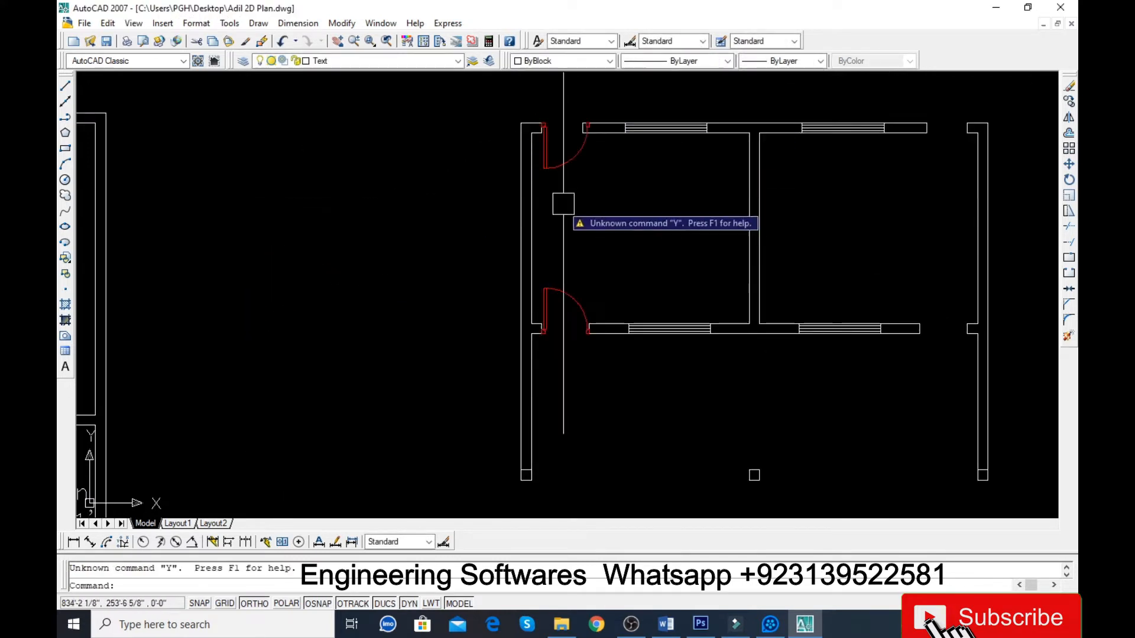
Undo the one-point alignment of the flipped door.
{"action": "scroll", "coordinate": [571, 142], "scroll_direction": "up", "scroll_amount": 3}
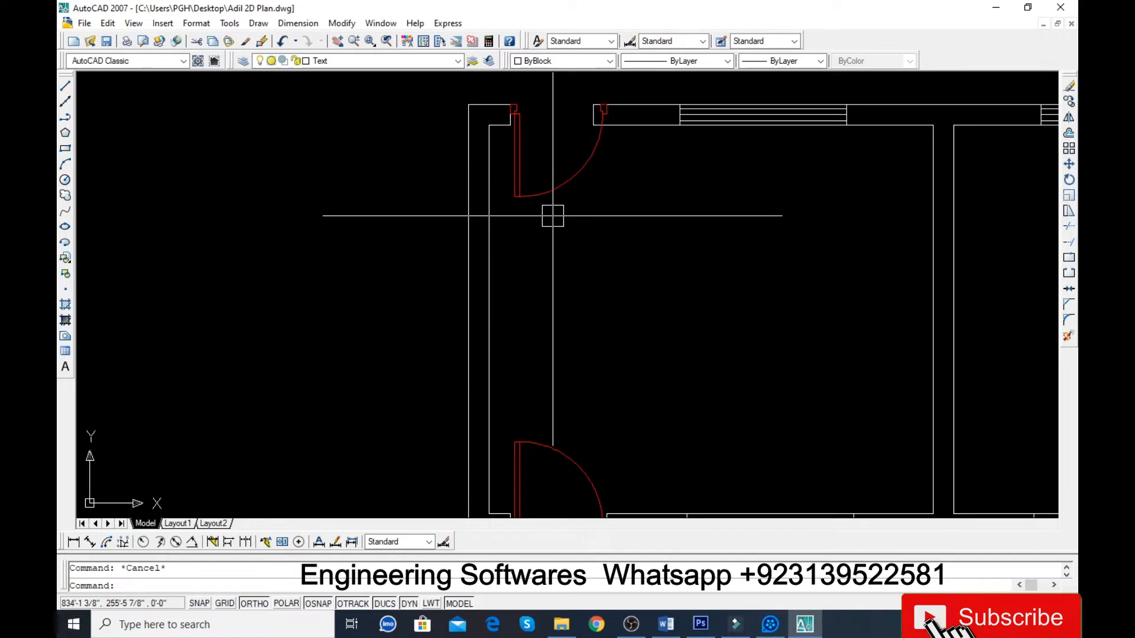
{"action": "key", "text": "ctrl+z"}
{"action": "key", "text": "ctrl+z"}
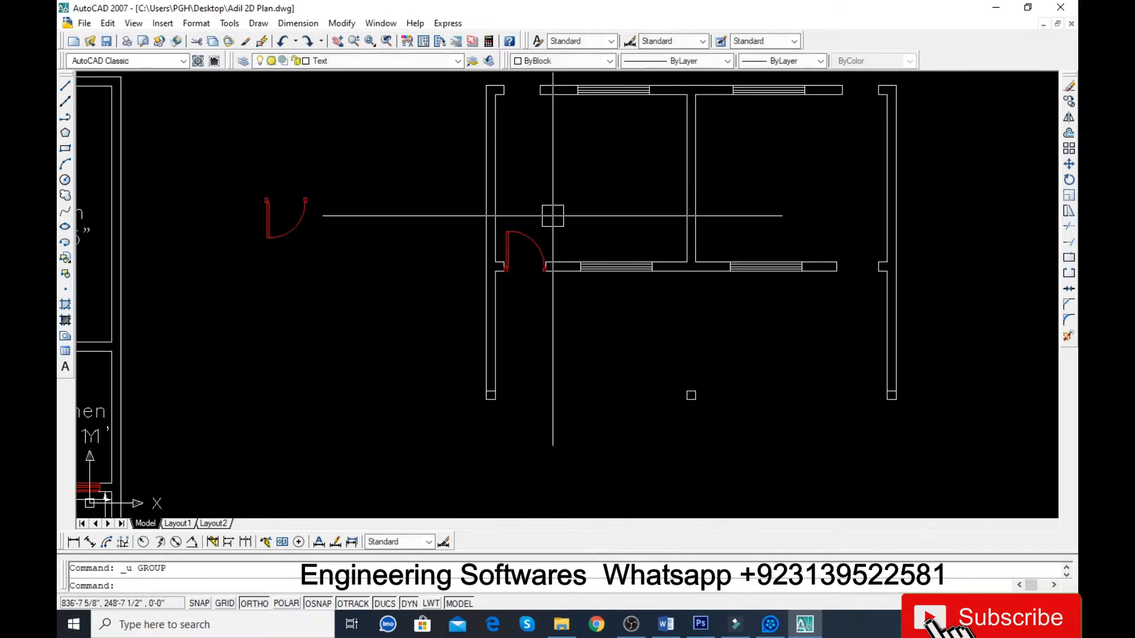
Align the flipped door's upper-right frame corner to the outer corner of the top opening's right jamb as the first point pair.
{"action": "key", "text": "Return"}
{"action": "left_click", "coordinate": [519, 253]}
{"action": "key", "text": "Return"}
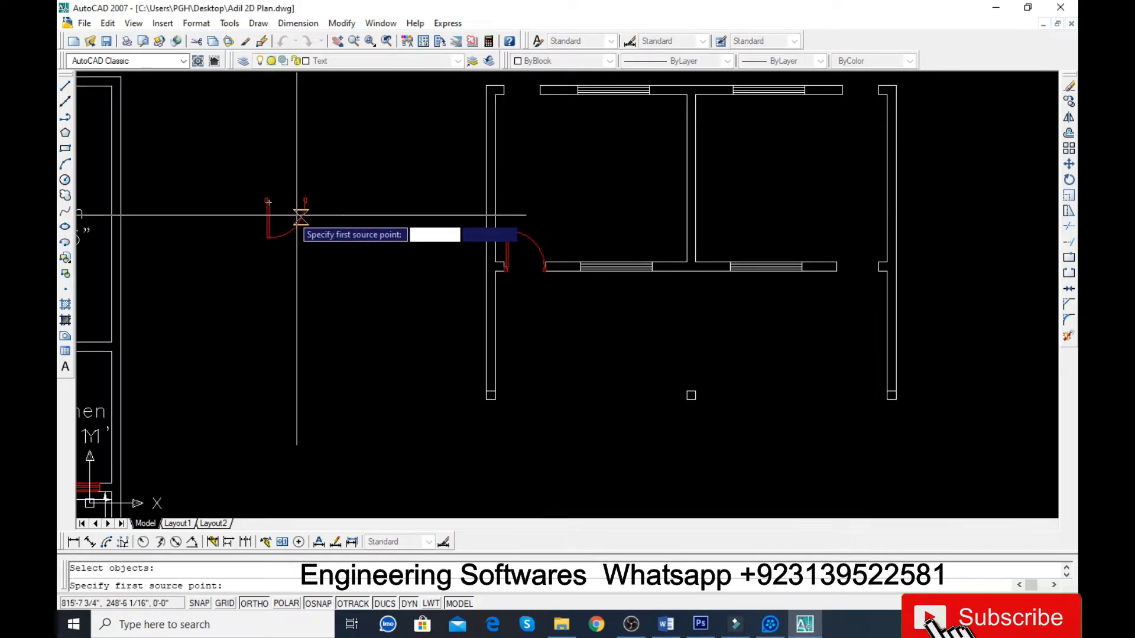
{"action": "scroll", "coordinate": [296, 219], "scroll_direction": "up", "scroll_amount": 6}
{"action": "left_click", "coordinate": [458, 240]}
{"action": "scroll", "coordinate": [458, 241], "scroll_direction": "down", "scroll_amount": 3}
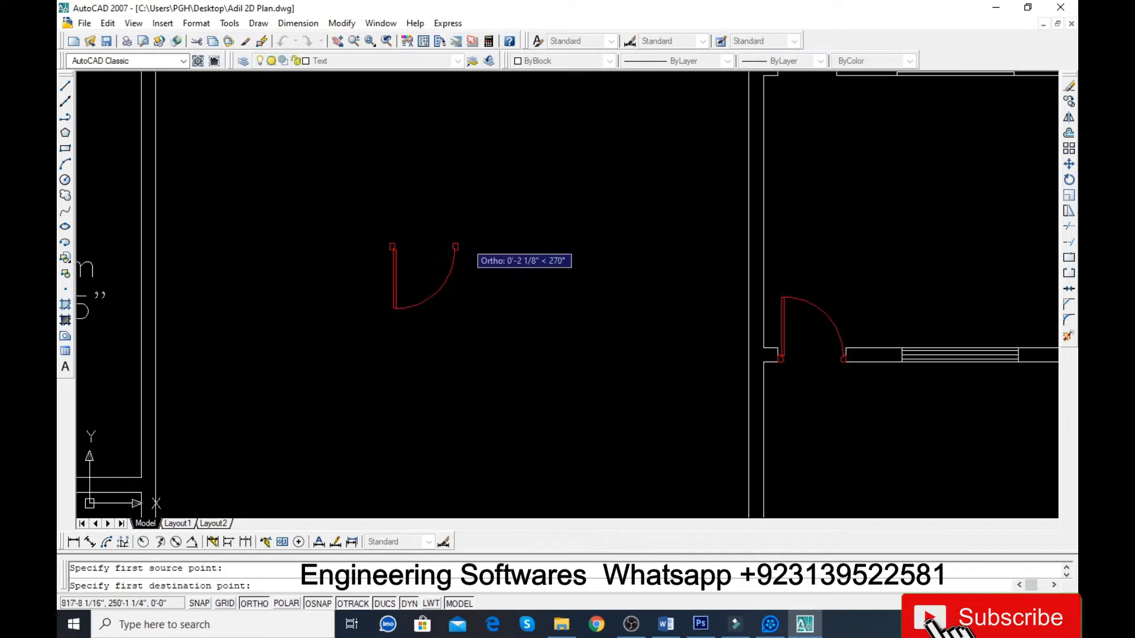
{"action": "scroll", "coordinate": [612, 186], "scroll_direction": "down", "scroll_amount": 5}
{"action": "scroll", "coordinate": [707, 150], "scroll_direction": "up", "scroll_amount": 5}
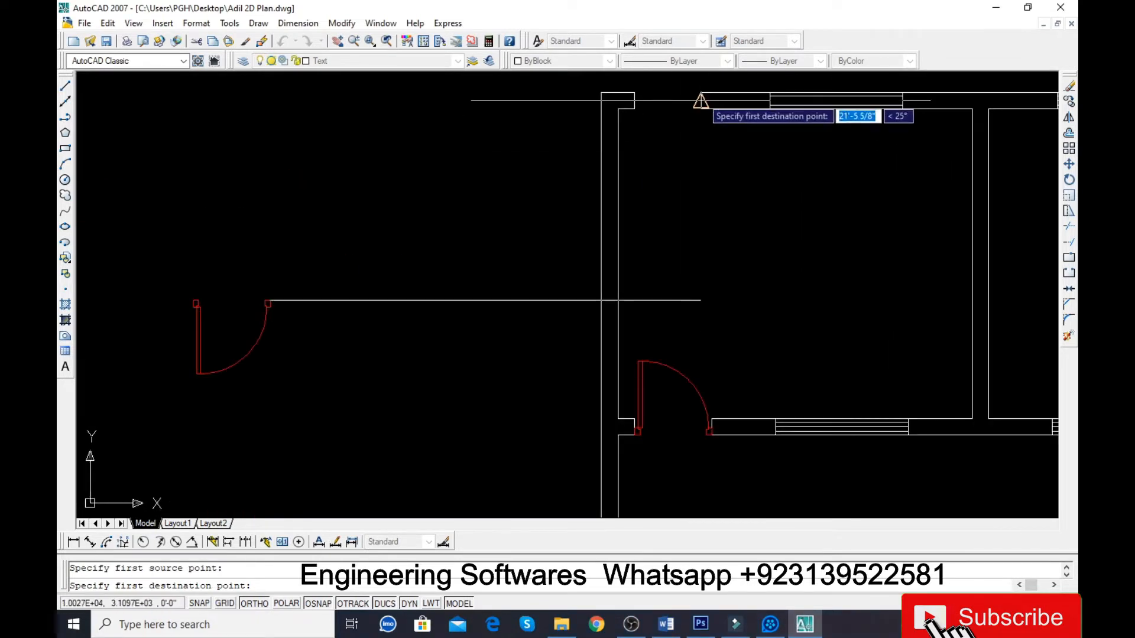
{"action": "left_click", "coordinate": [701, 100]}
{"action": "scroll", "coordinate": [685, 159], "scroll_direction": "down", "scroll_amount": 3}
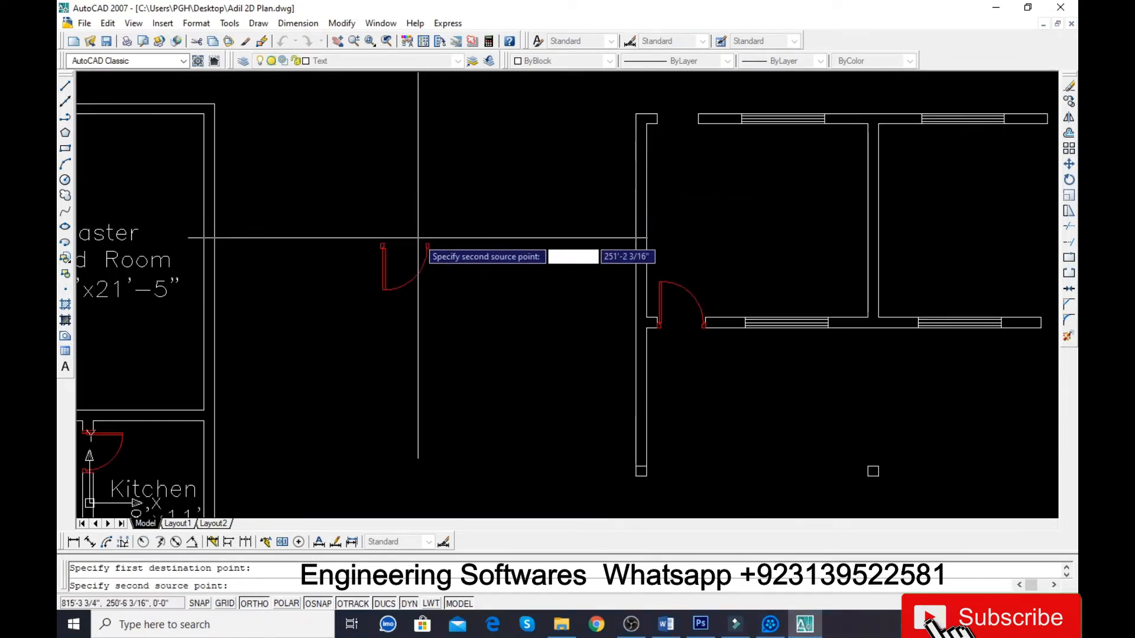
Match the door's upper-left frame corner to the left jamb's outer corner as the second pair, scaling the door to fit.
{"action": "scroll", "coordinate": [360, 262], "scroll_direction": "up", "scroll_amount": 3}
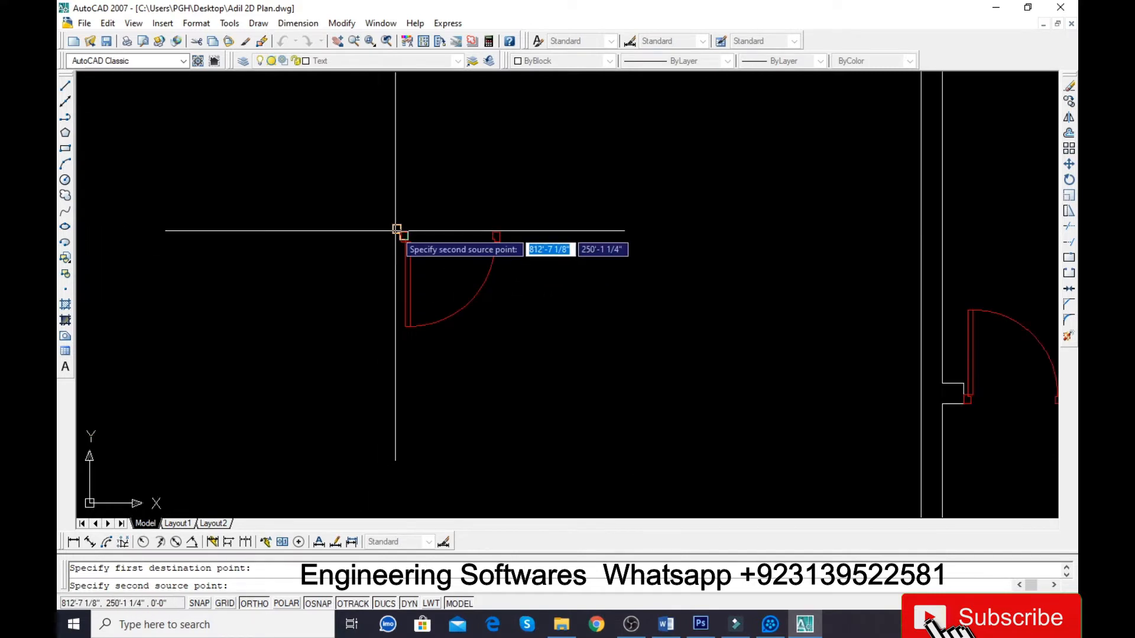
{"action": "left_click", "coordinate": [394, 229]}
{"action": "scroll", "coordinate": [390, 251], "scroll_direction": "down", "scroll_amount": 5}
{"action": "scroll", "coordinate": [556, 190], "scroll_direction": "up", "scroll_amount": 5}
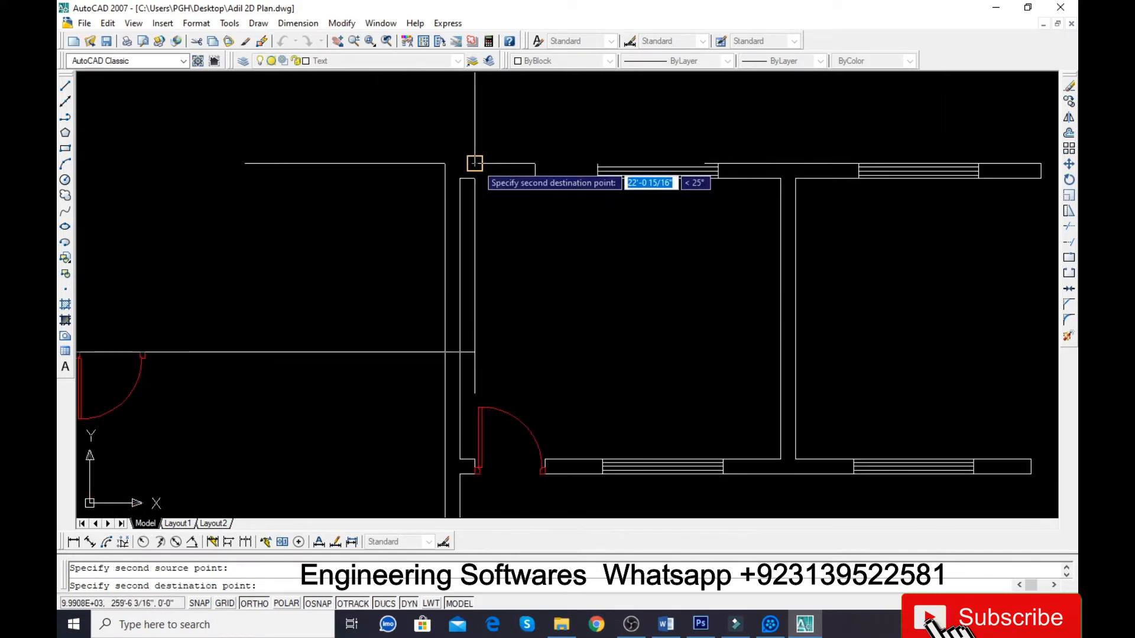
{"action": "left_click", "coordinate": [474, 164]}
{"action": "key", "text": "Return"}
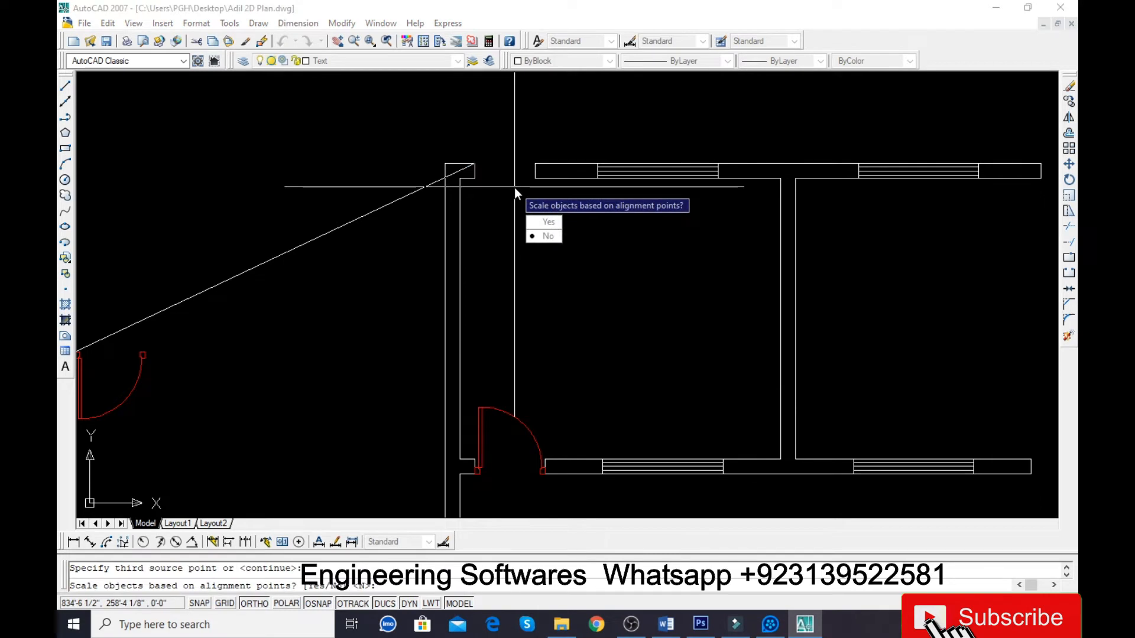
{"action": "type", "text": "y"}
{"action": "key", "text": "Return"}
{"action": "scroll", "coordinate": [455, 223], "scroll_direction": "up", "scroll_amount": 5}
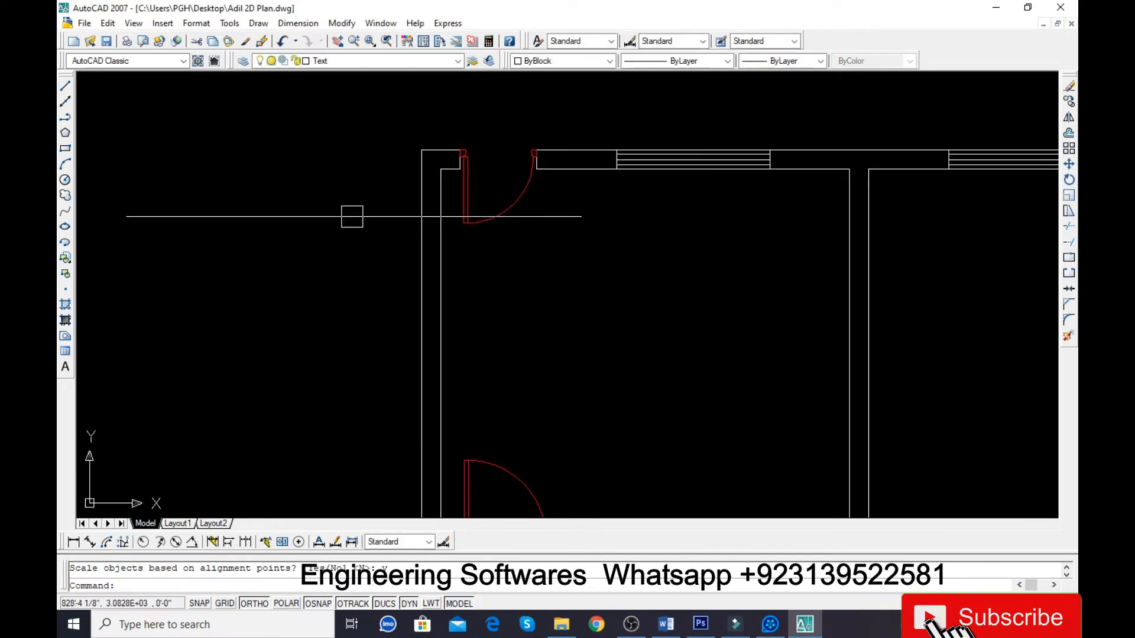
Mirror both doors of the left room about the vertical line through the middle column, keeping the source doors.
{"action": "scroll", "coordinate": [306, 157], "scroll_direction": "down", "scroll_amount": 5}
{"action": "scroll", "coordinate": [372, 177], "scroll_direction": "up", "scroll_amount": 4}
{"action": "scroll", "coordinate": [328, 190], "scroll_direction": "down", "scroll_amount": 1}
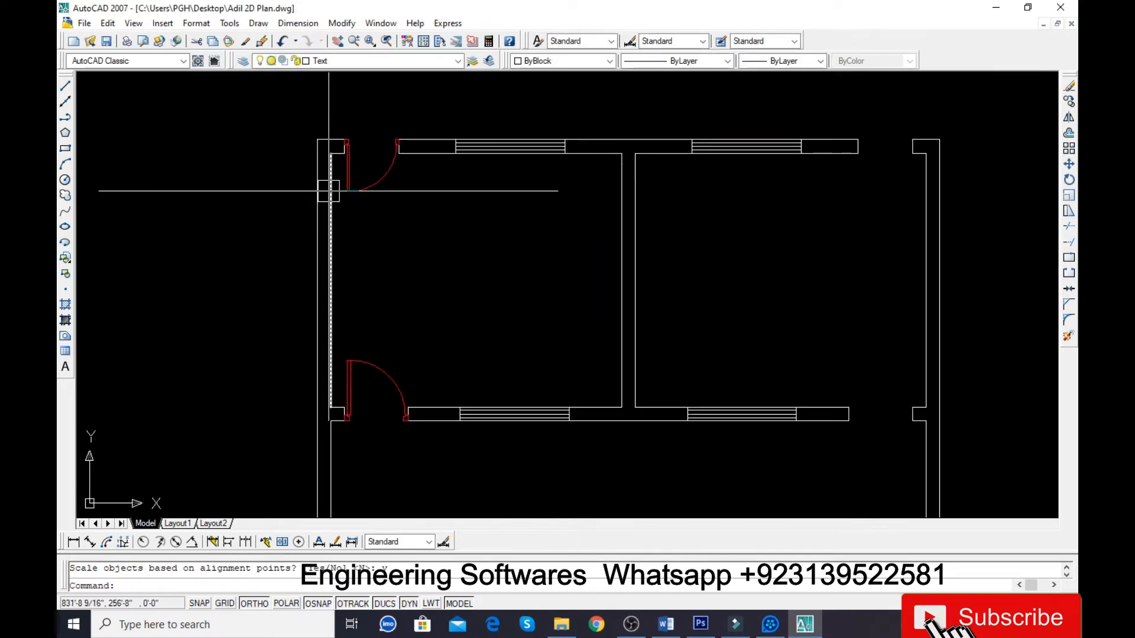
{"action": "left_click", "coordinate": [352, 364]}
{"action": "scroll", "coordinate": [359, 155], "scroll_direction": "down", "scroll_amount": 4}
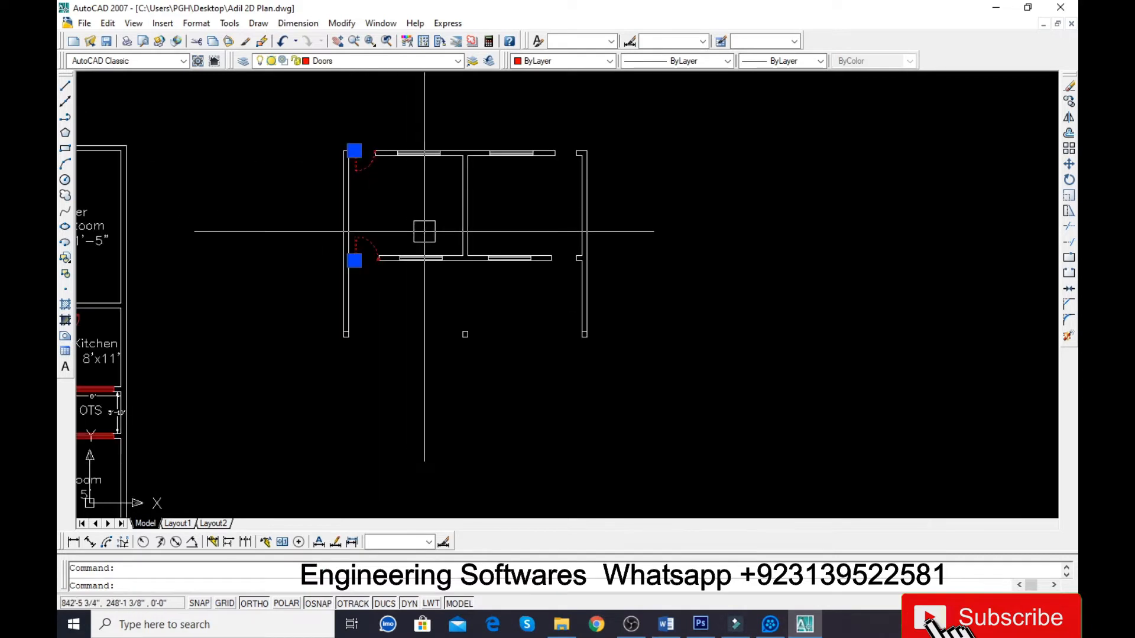
{"action": "type", "text": "i"}
{"action": "key", "text": "Return"}
{"action": "scroll", "coordinate": [468, 299], "scroll_direction": "up", "scroll_amount": 5}
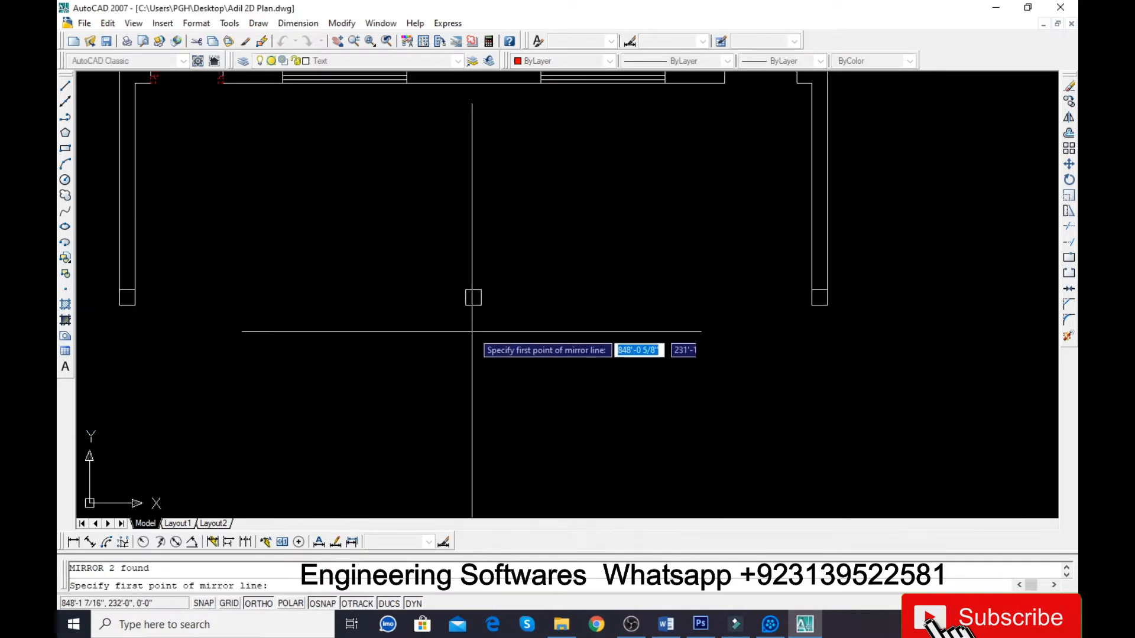
{"action": "left_click", "coordinate": [464, 266]}
{"action": "left_click", "coordinate": [465, 270]}
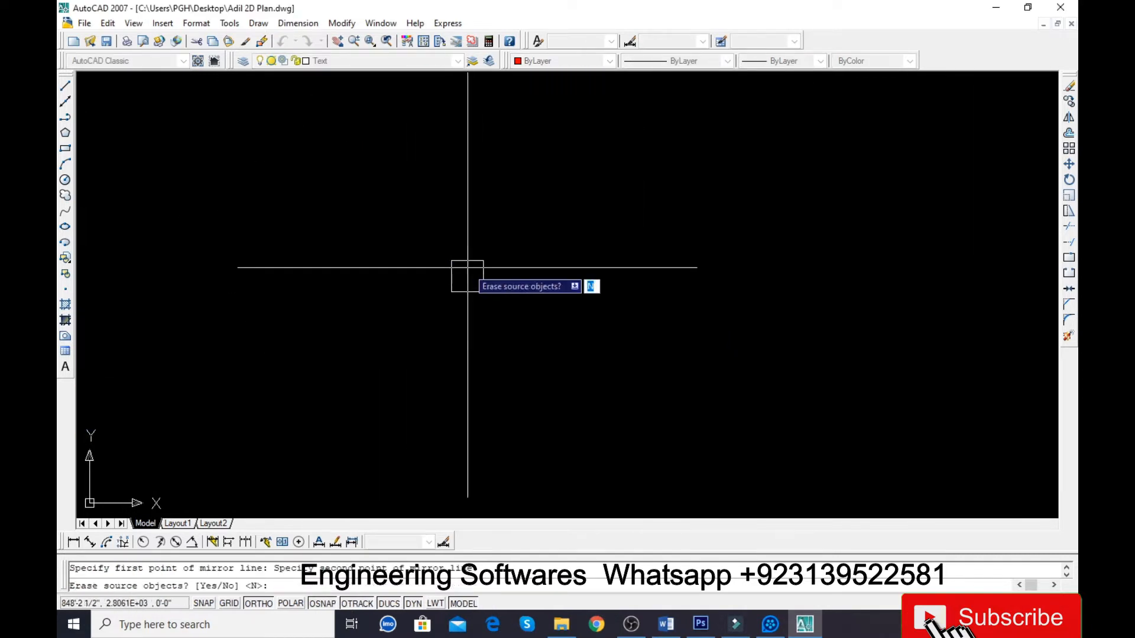
{"action": "key", "text": "Return"}
{"action": "scroll", "coordinate": [520, 375], "scroll_direction": "down", "scroll_amount": 4}
{"action": "scroll", "coordinate": [562, 329], "scroll_direction": "up", "scroll_amount": 4}
{"action": "scroll", "coordinate": [552, 344], "scroll_direction": "down", "scroll_amount": 3}
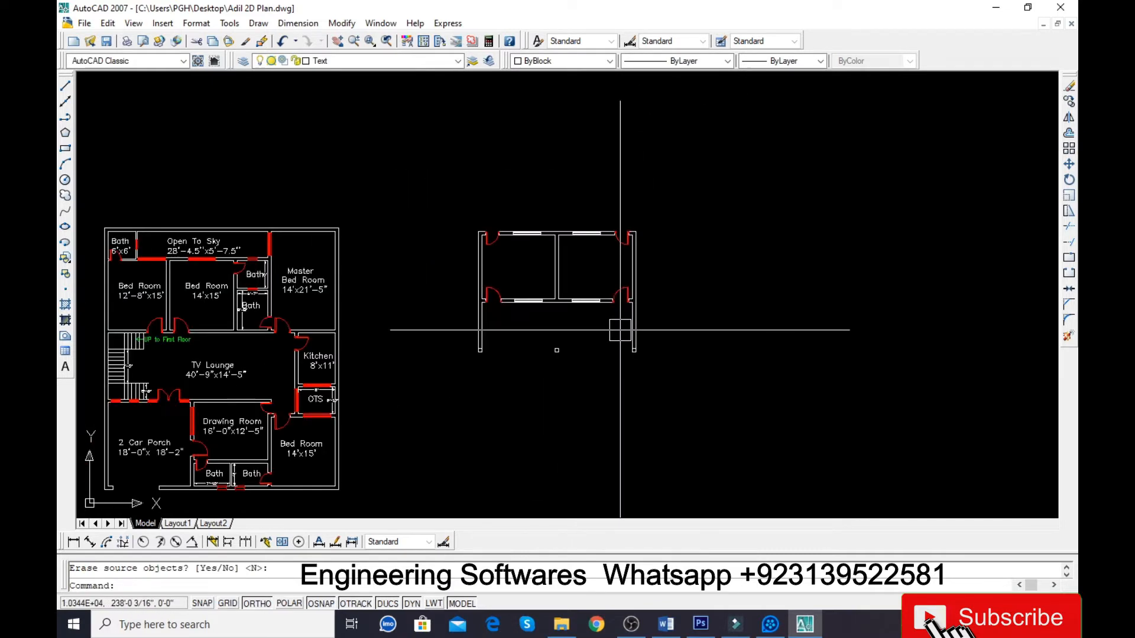
Copy the "Bed Room 14'x15'" label from the existing house plan into the left room of the new plan.
{"action": "scroll", "coordinate": [549, 346], "scroll_direction": "up", "scroll_amount": 3}
{"action": "scroll", "coordinate": [647, 306], "scroll_direction": "down", "scroll_amount": 2}
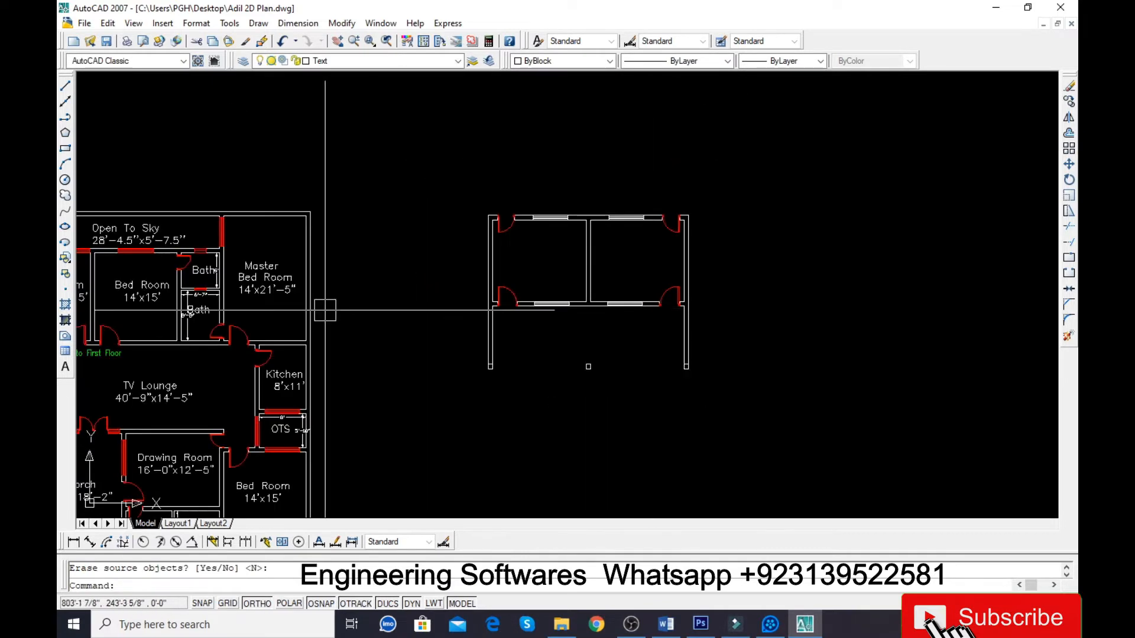
{"action": "left_click", "coordinate": [156, 304]}
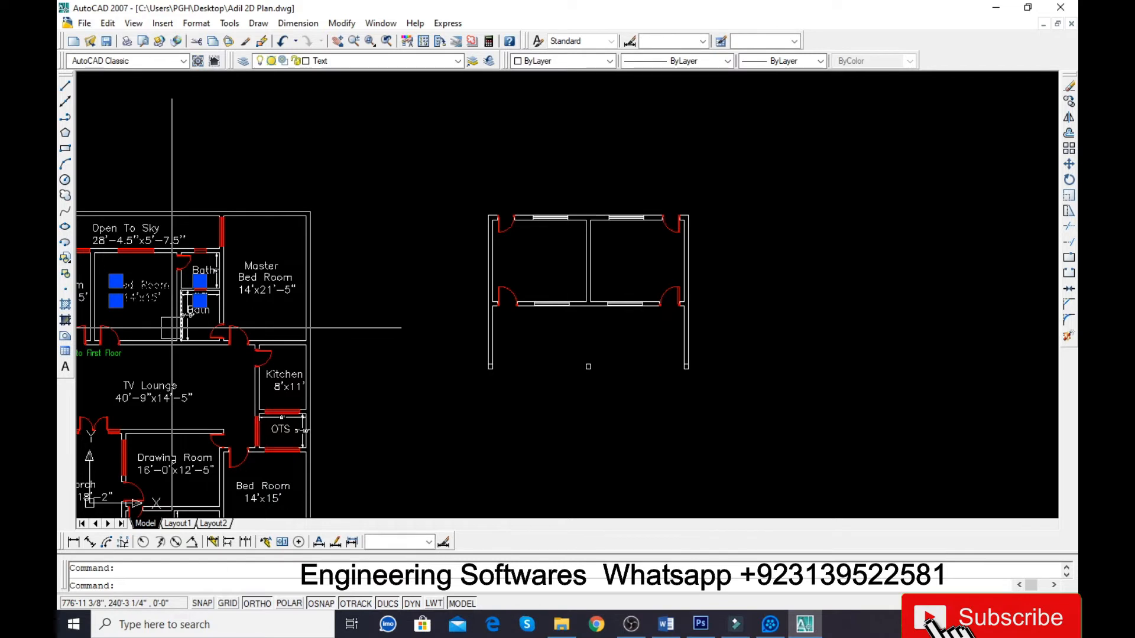
{"action": "type", "text": "co"}
{"action": "key", "text": "Return"}
{"action": "left_click", "coordinate": [117, 301]}
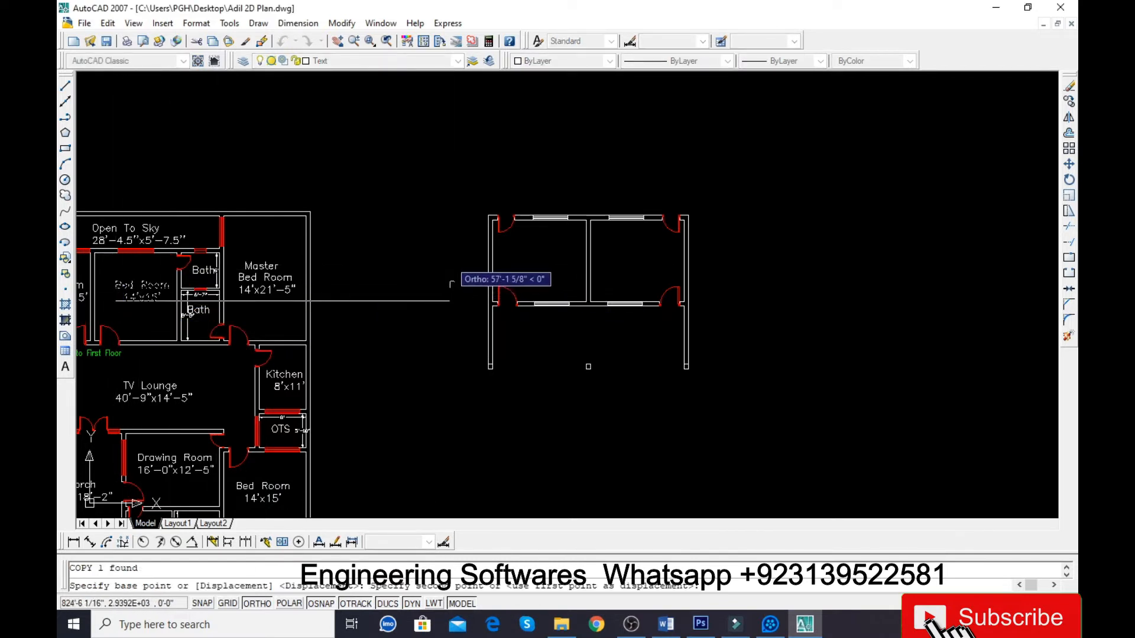
{"action": "key", "text": "F8"}
{"action": "scroll", "coordinate": [531, 260], "scroll_direction": "up", "scroll_amount": 3}
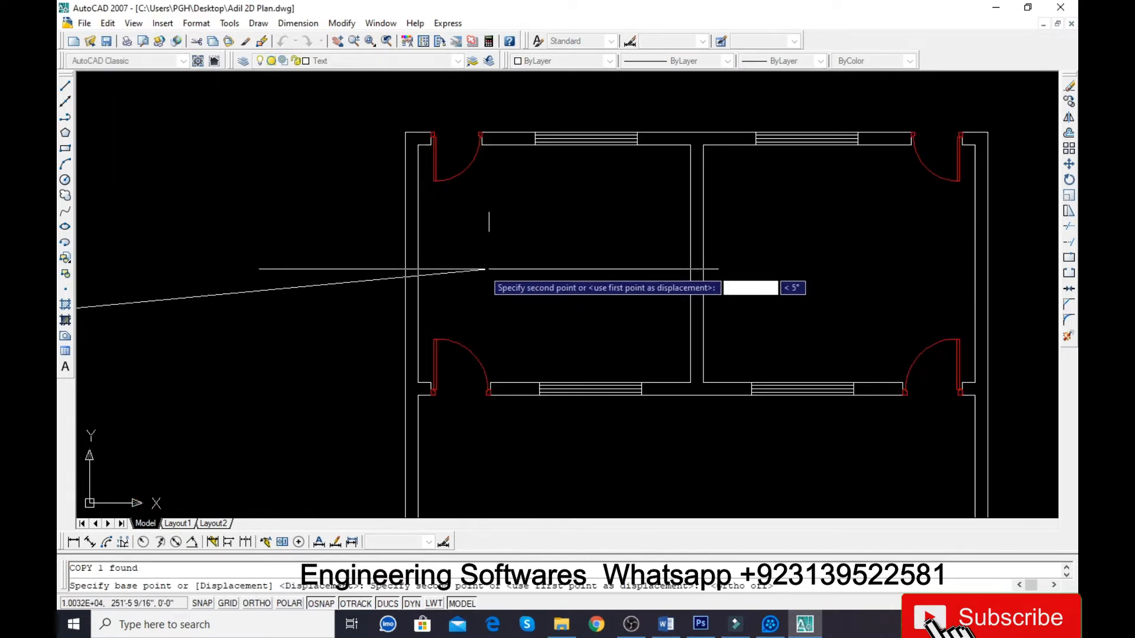
{"action": "left_click", "coordinate": [477, 282]}
{"action": "key", "text": "Return"}
Copy the left room's label straight across into the right room.
{"action": "key", "text": "Return"}
{"action": "left_click", "coordinate": [512, 271]}
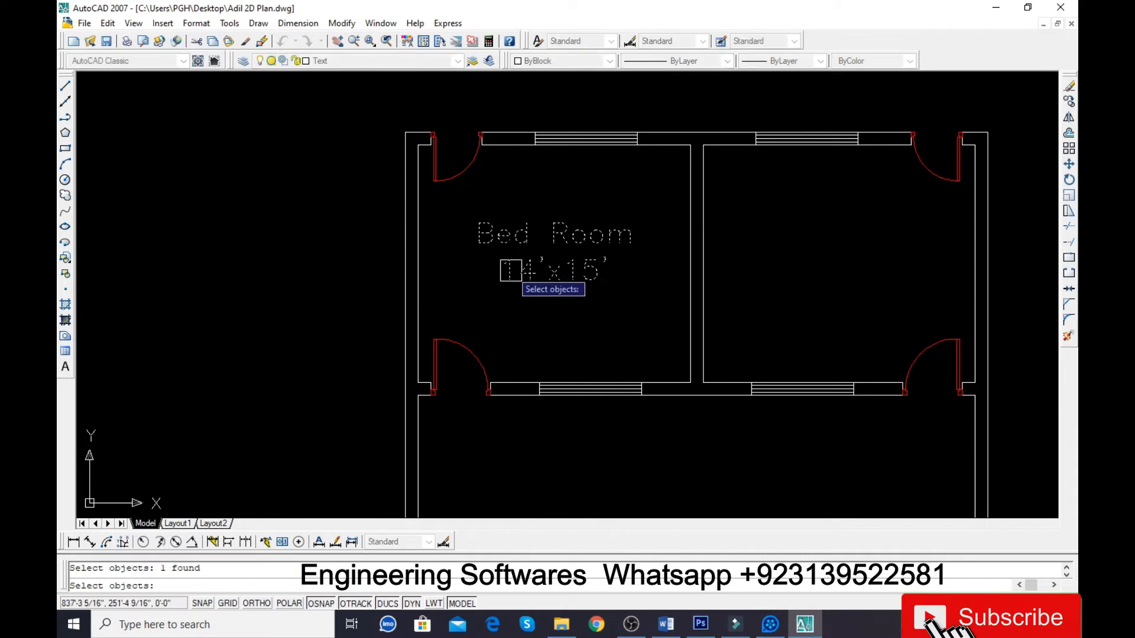
{"action": "key", "text": "Return"}
{"action": "left_click", "coordinate": [481, 235]}
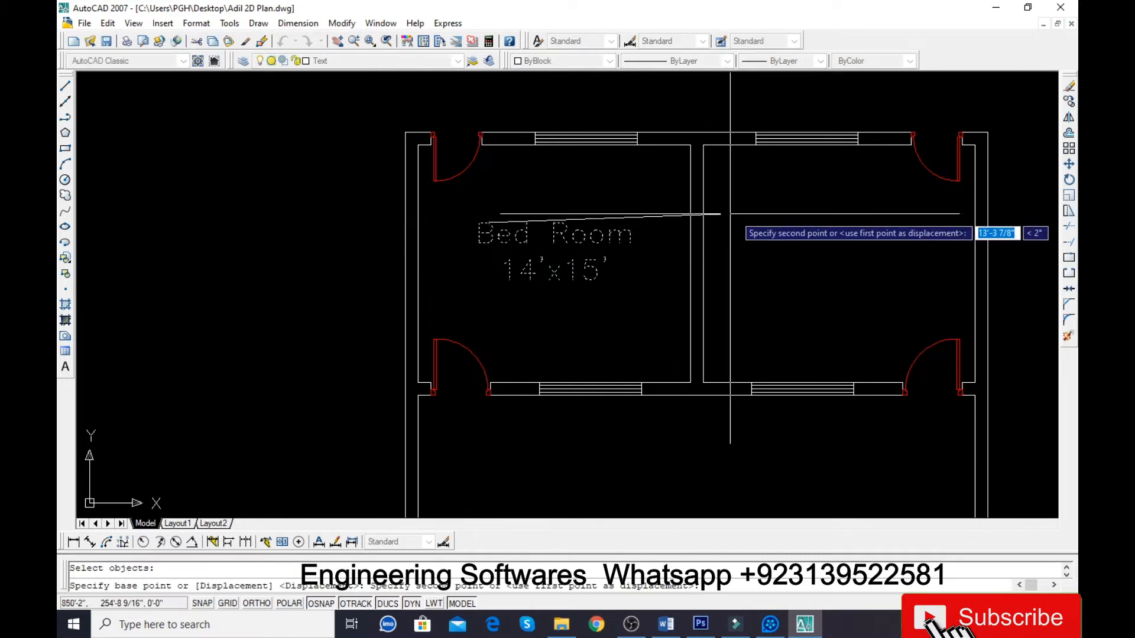
{"action": "key", "text": "F8"}
{"action": "left_click", "coordinate": [782, 241]}
{"action": "key", "text": "Return"}
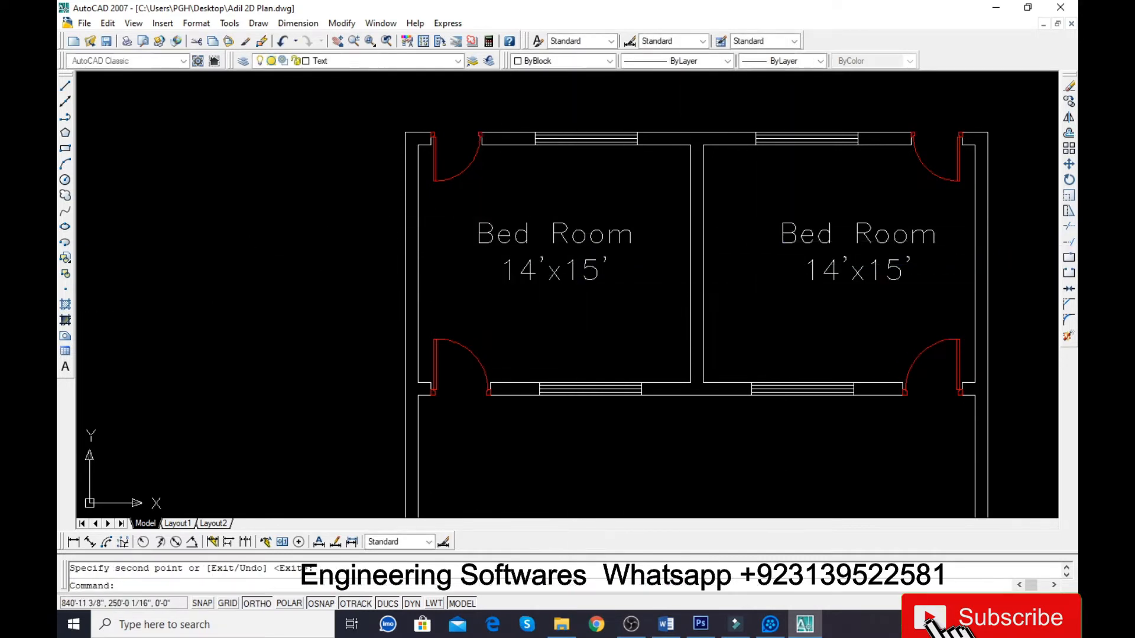
Change the dimensions in the left bedroom's label to 16'x14'.
{"action": "scroll", "coordinate": [573, 293], "scroll_direction": "up", "scroll_amount": 3}
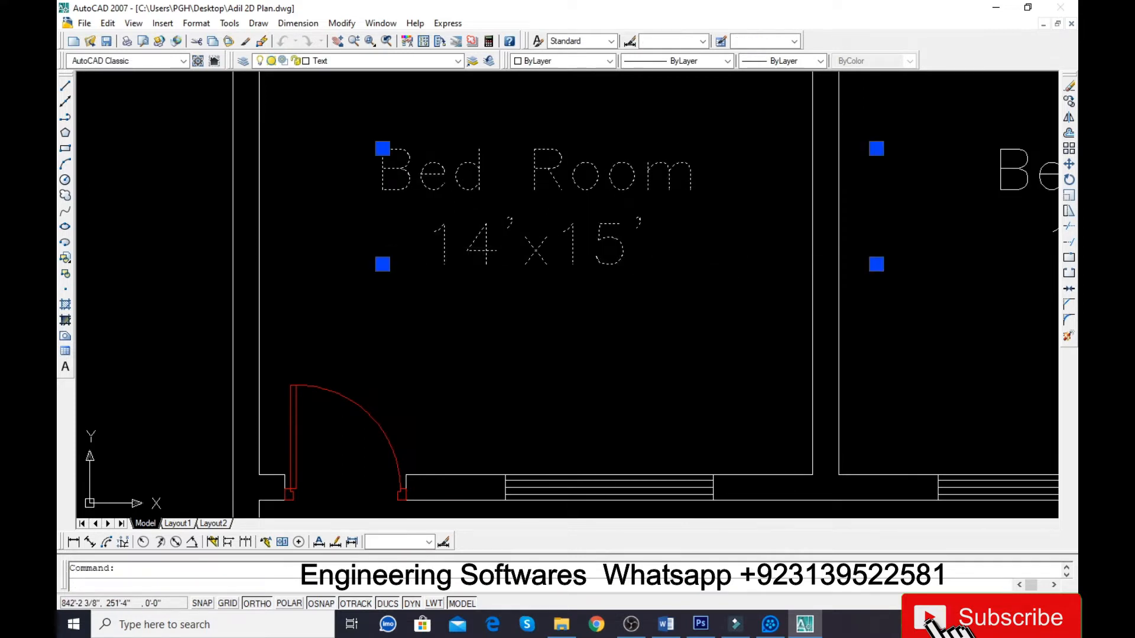
{"action": "double_click", "coordinate": [612, 245]}
{"action": "key", "text": "Left"}
{"action": "key", "text": "BackSpace"}
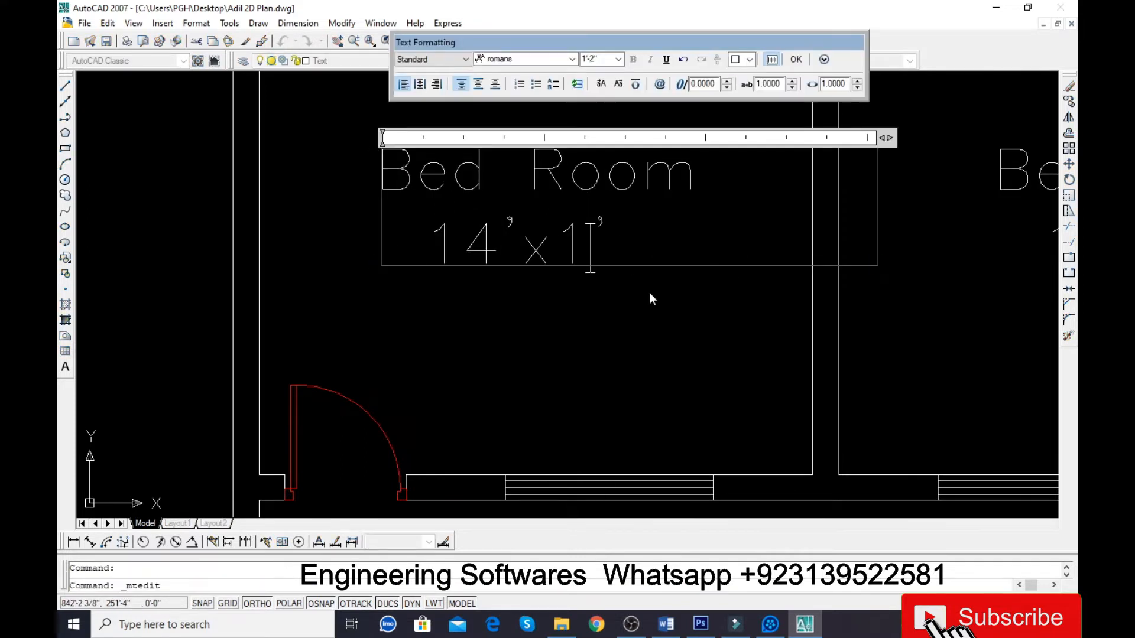
{"action": "type", "text": "4"}
{"action": "key", "text": "Left"}
{"action": "key", "text": "Left"}
{"action": "key", "text": "Left"}
{"action": "key", "text": "Left"}
{"action": "key", "text": "BackSpace"}
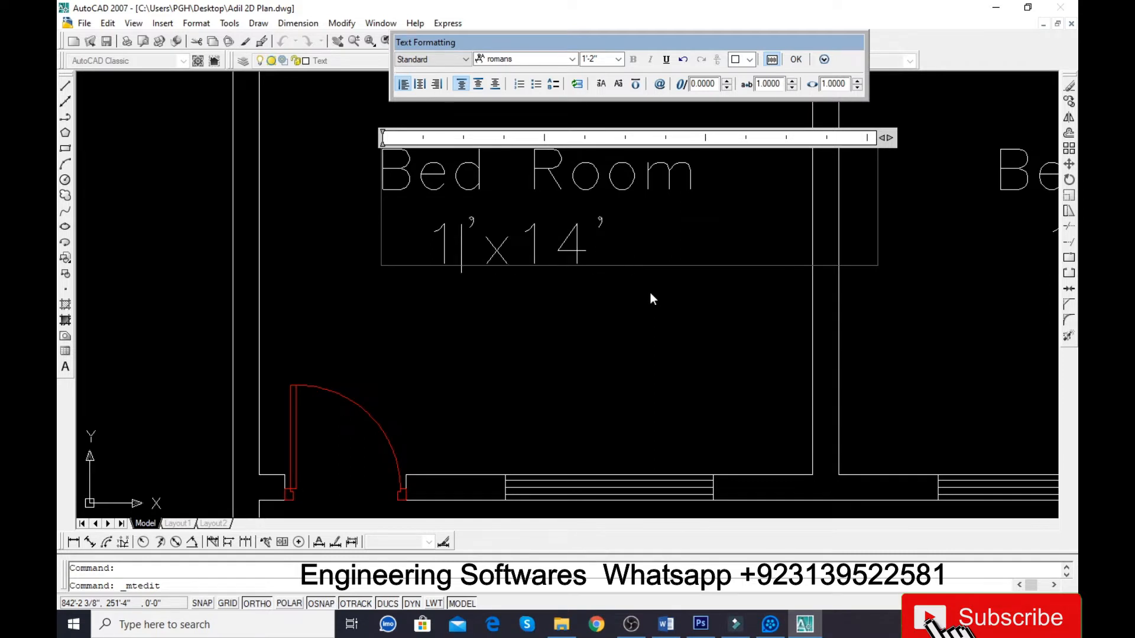
{"action": "type", "text": "6"}
{"action": "left_click", "coordinate": [566, 331]}
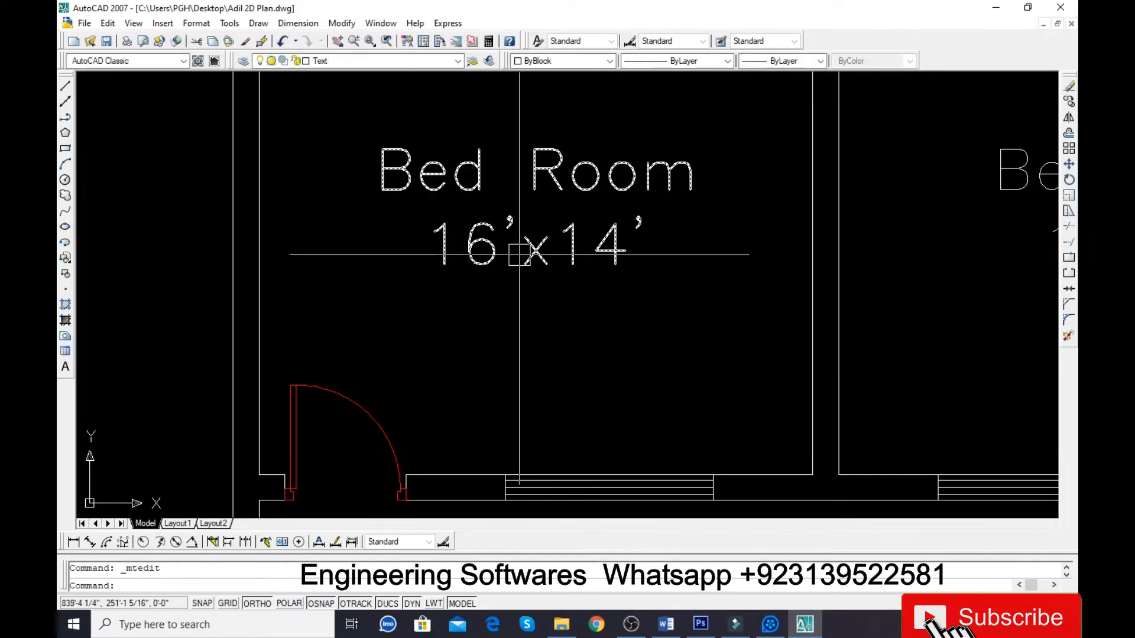
Change the dimensions in the right bedroom's label to 16'x14'.
{"action": "scroll", "coordinate": [519, 254], "scroll_direction": "down", "scroll_amount": 4}
{"action": "left_click", "coordinate": [704, 251]}
{"action": "scroll", "coordinate": [766, 277], "scroll_direction": "up", "scroll_amount": 4}
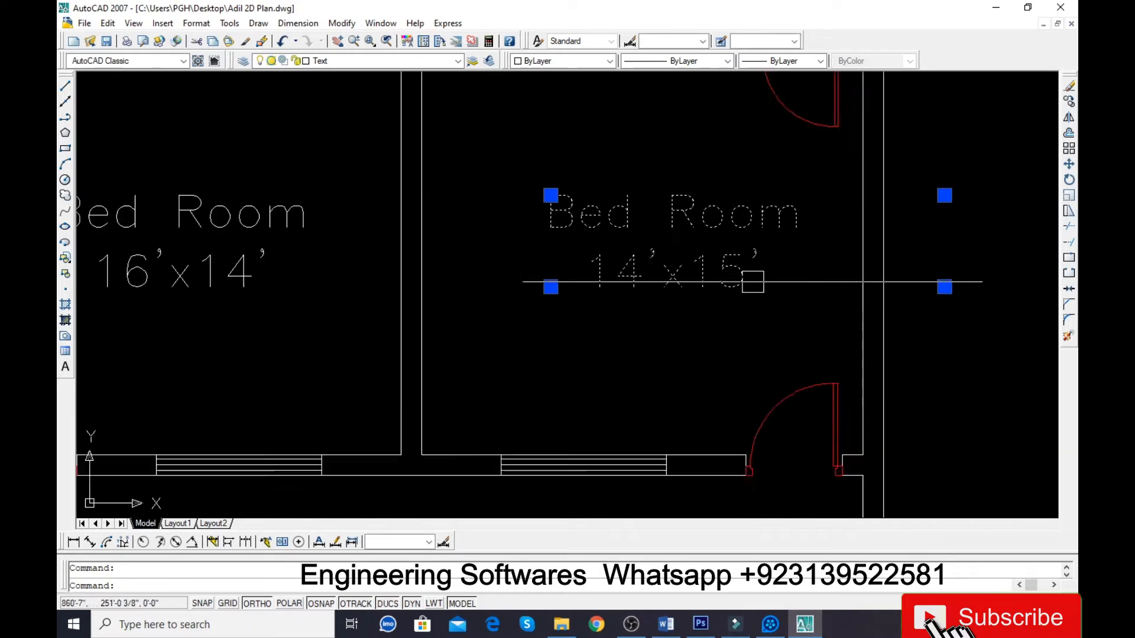
{"action": "double_click", "coordinate": [739, 288]}
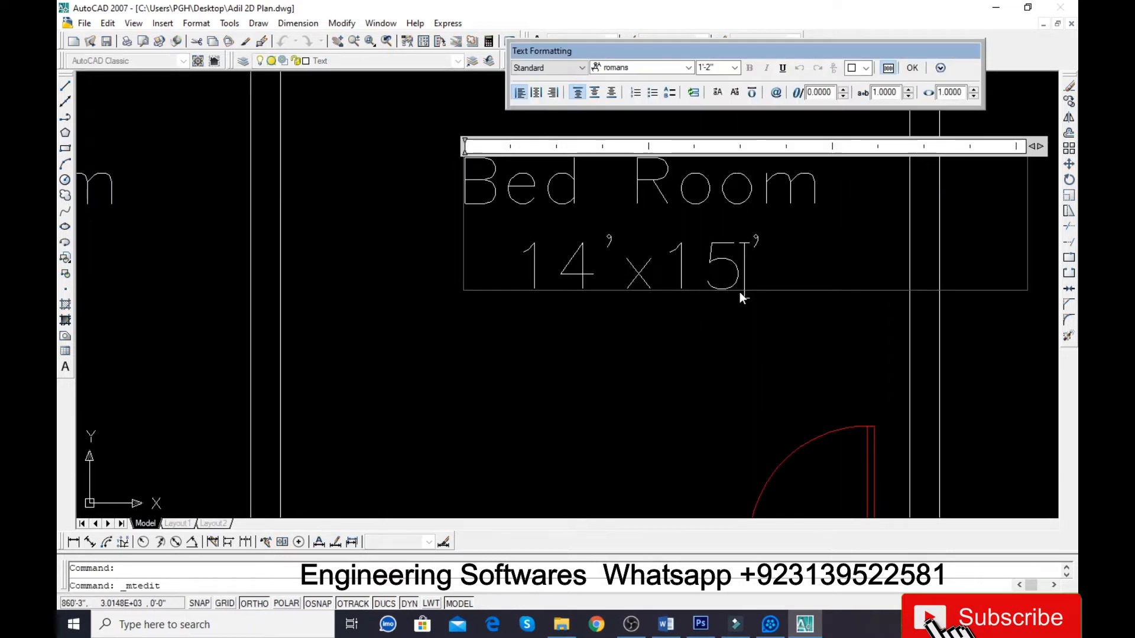
{"action": "key", "text": "BackSpace"}
{"action": "type", "text": "4"}
{"action": "key", "text": "Left"}
{"action": "key", "text": "Left"}
{"action": "key", "text": "Left"}
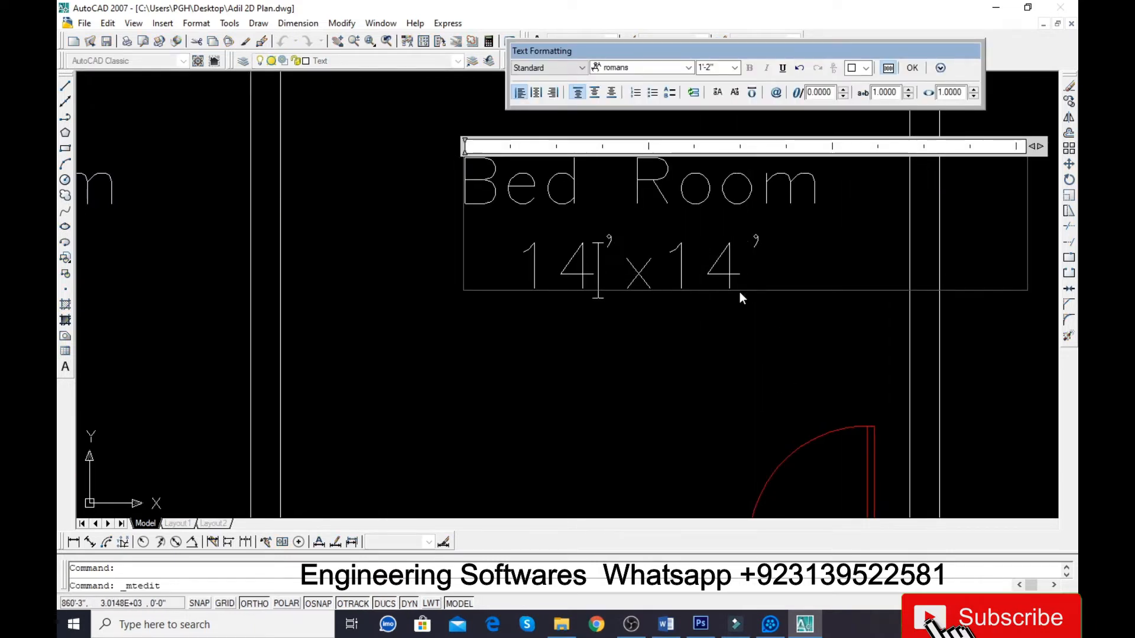
{"action": "key", "text": "BackSpace"}
{"action": "type", "text": "6"}
{"action": "left_click", "coordinate": [673, 327]}
Copy the left bedroom's label down into the lower space, above the middle column.
{"action": "scroll", "coordinate": [658, 240], "scroll_direction": "down", "scroll_amount": 6}
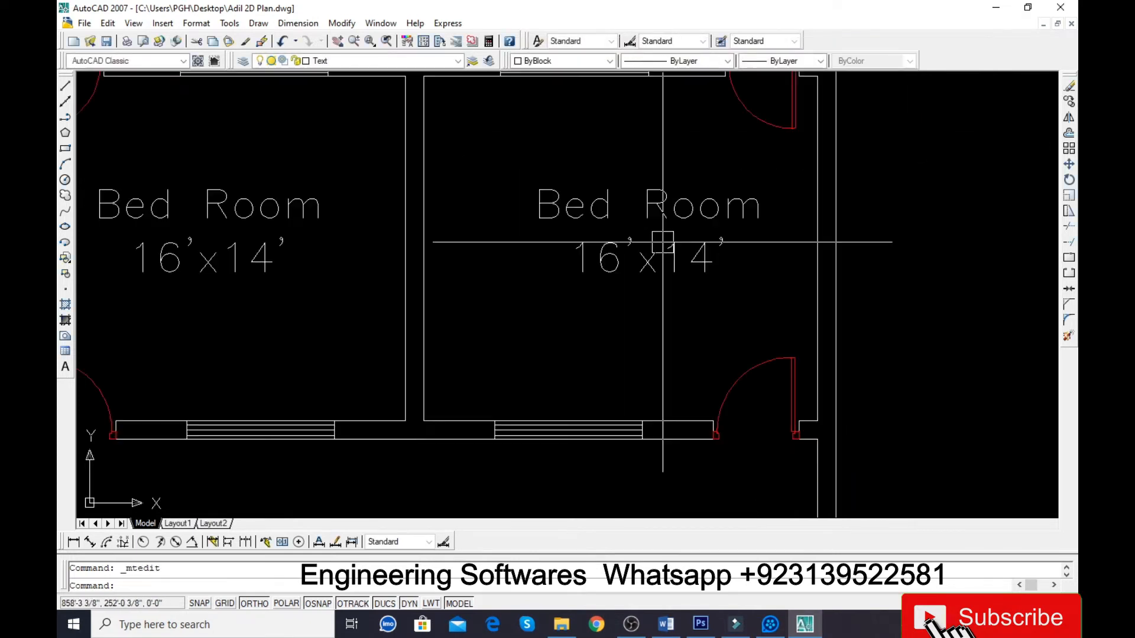
{"action": "type", "text": "c"}
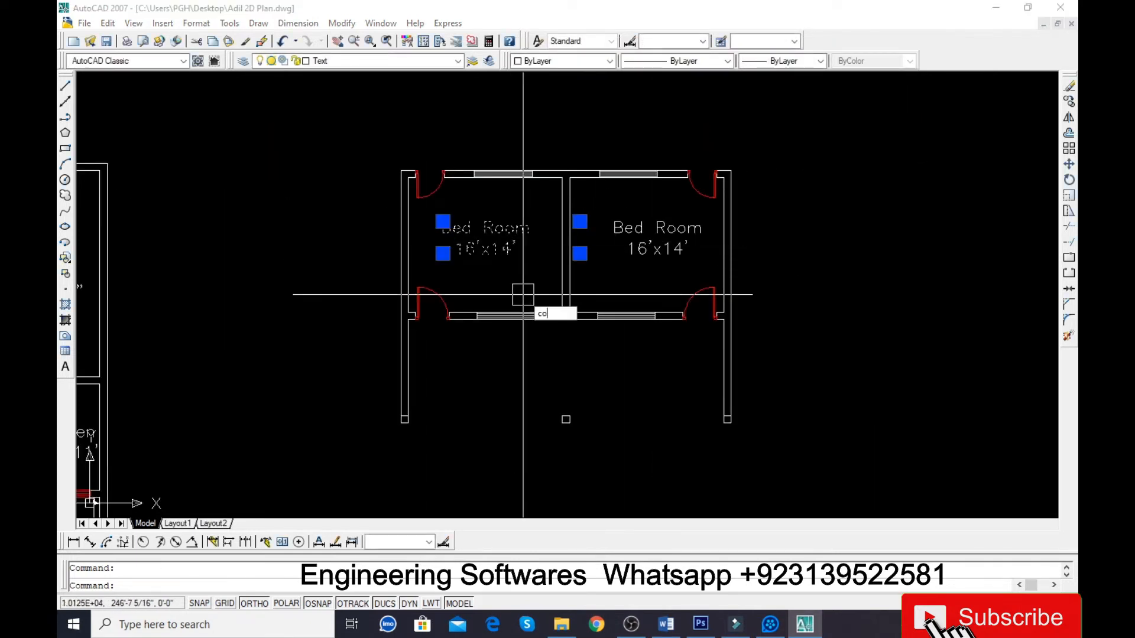
{"action": "type", "text": "o"}
{"action": "key", "text": "Return"}
{"action": "left_click", "coordinate": [445, 224]}
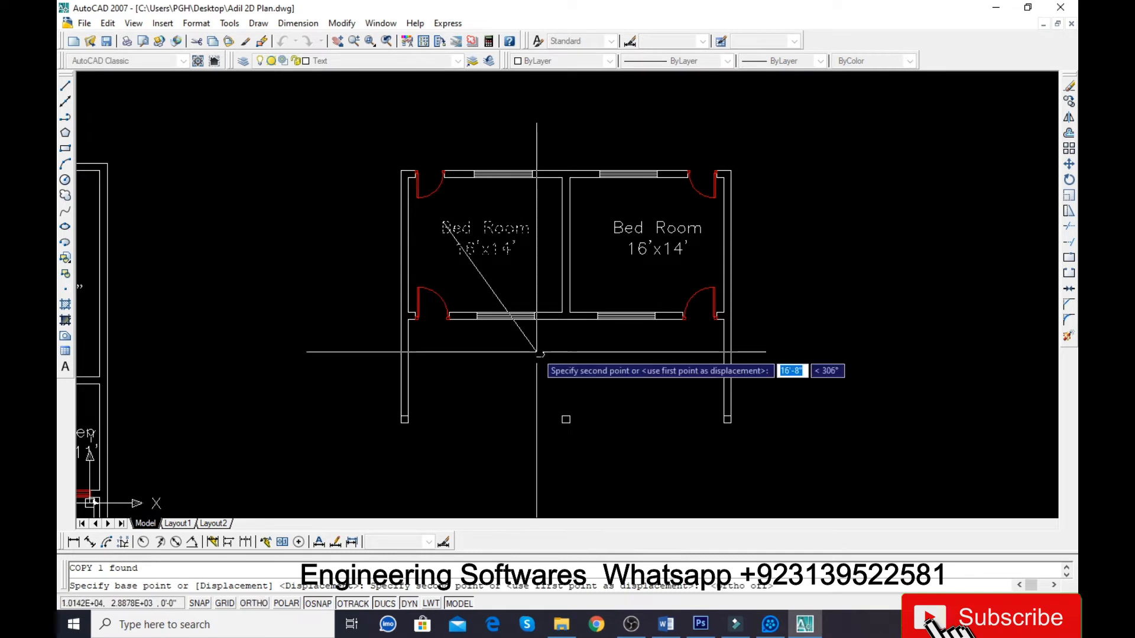
{"action": "scroll", "coordinate": [537, 361], "scroll_direction": "up", "scroll_amount": 3}
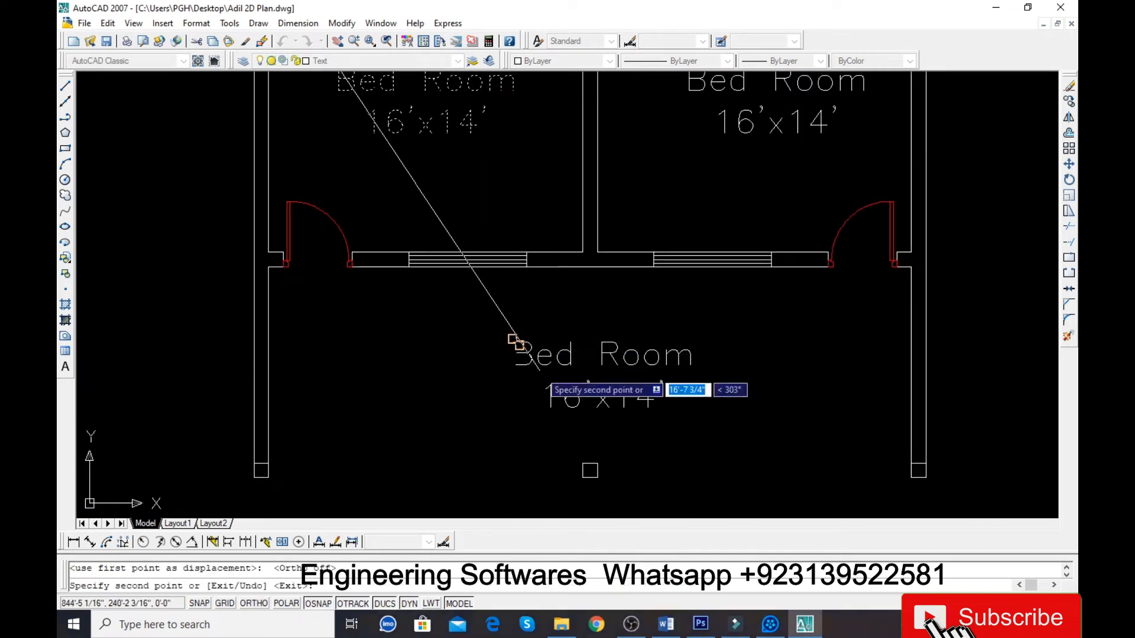
{"action": "key", "text": "Escape"}
Replace "Bed Room" with "Verandah" in the lower space's label.
{"action": "double_click", "coordinate": [565, 352]}
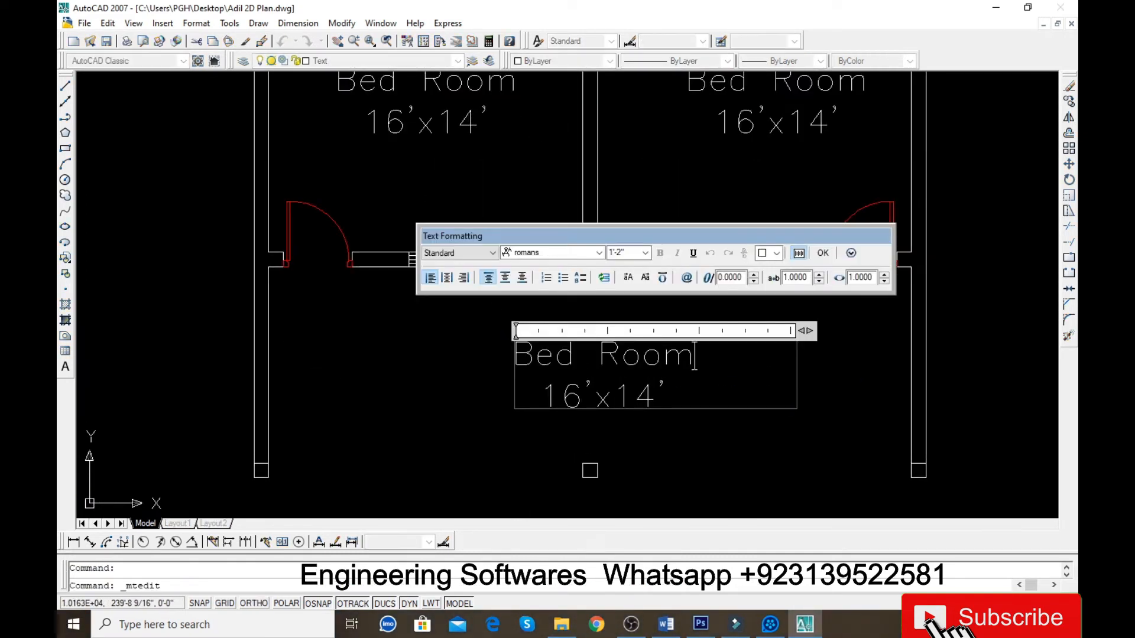
{"action": "left_click_drag", "start_coordinate": [699, 356], "coordinate": [421, 342]}
{"action": "type", "text": "Vera"}
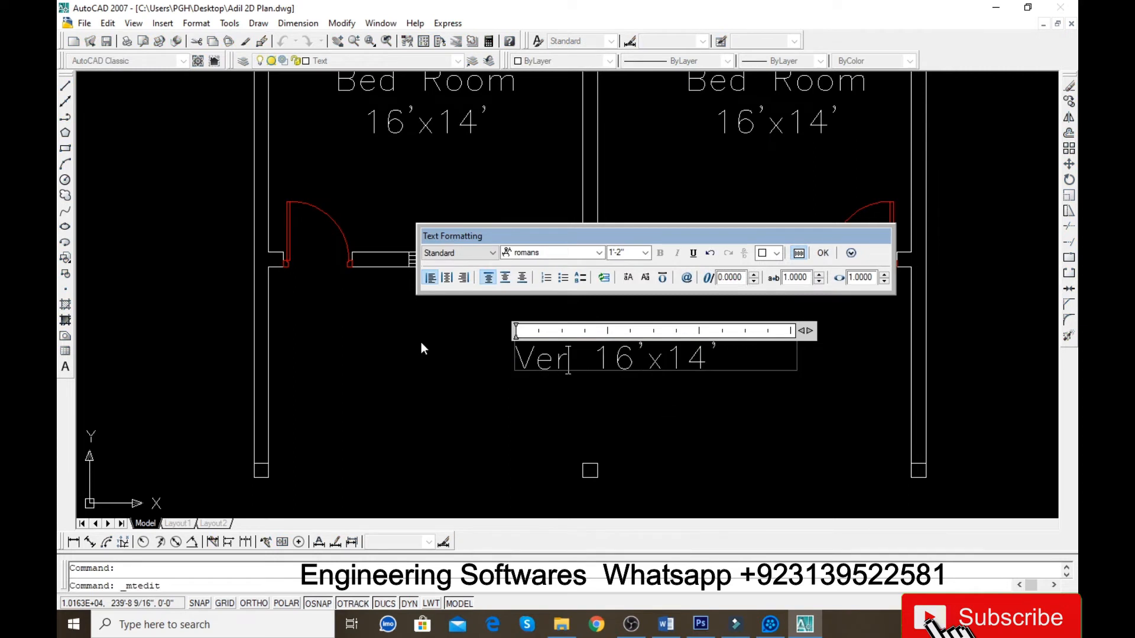
{"action": "type", "text": "nd"}
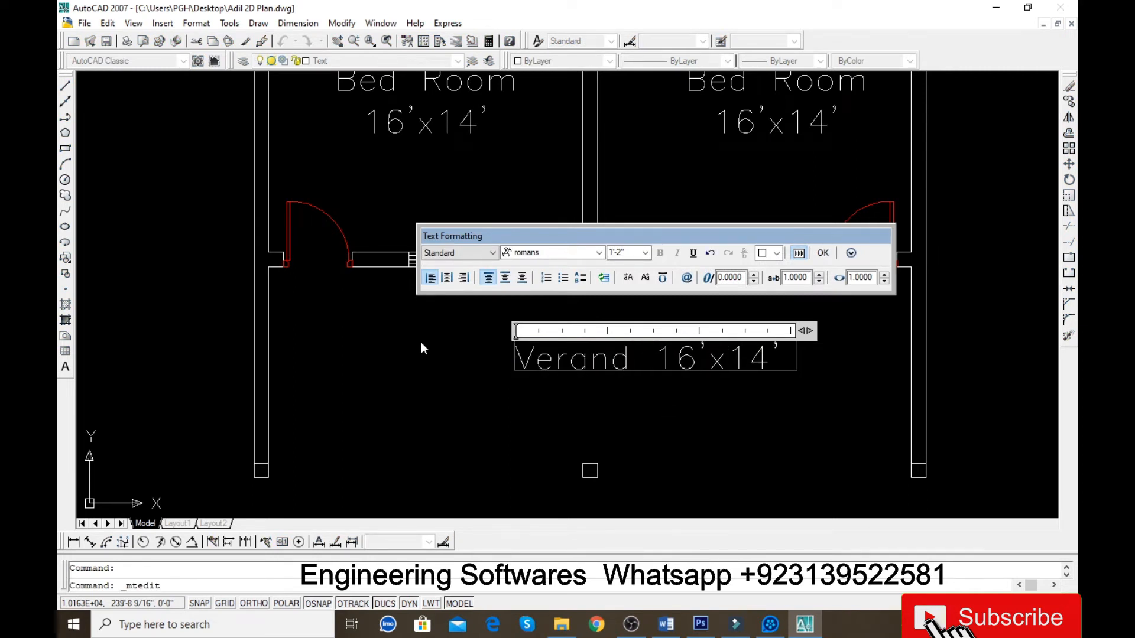
{"action": "type", "text": "ah"}
{"action": "key", "text": "Down"}
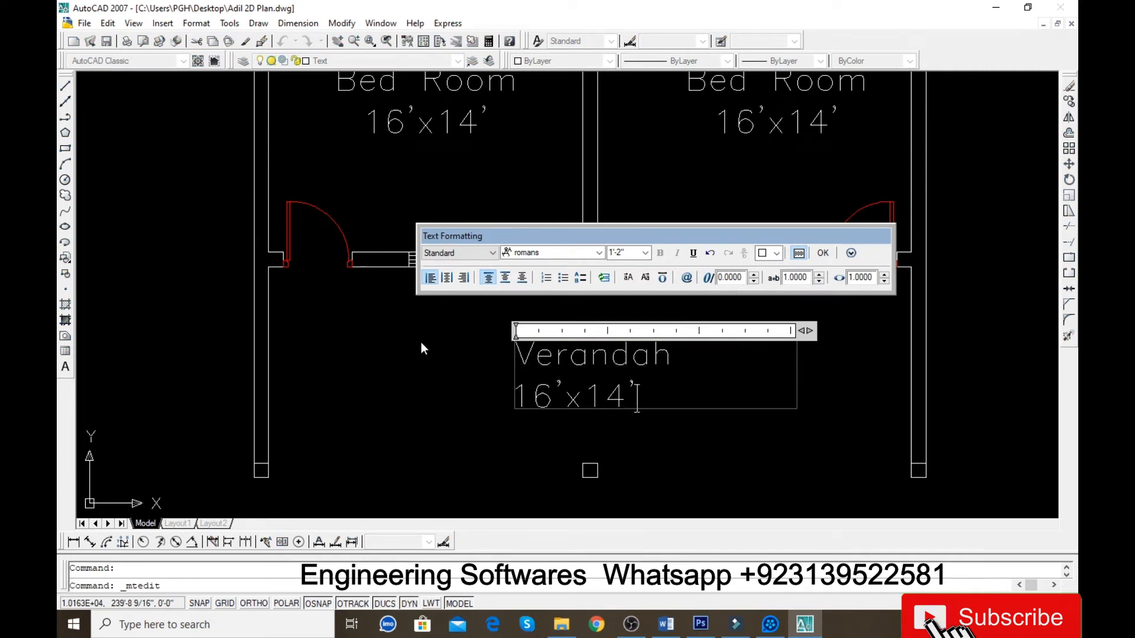
Replace the dimensions in the verandah label with "10' wide".
{"action": "key", "text": "shift+Left"}
{"action": "key", "text": "shift+Left"}
{"action": "key", "text": "shift+Left"}
{"action": "key", "text": "shift+Left"}
{"action": "key", "text": "shift+Left"}
{"action": "key", "text": "shift+Left"}
{"action": "key", "text": "shift+Left"}
{"action": "key", "text": "shift+Left"}
{"action": "key", "text": "shift+Left"}
{"action": "key", "text": "shift+Left"}
{"action": "key", "text": "shift+Left"}
{"action": "key", "text": "shift+Left"}
{"action": "key", "text": "shift+Left"}
{"action": "key", "text": "shift+Left"}
{"action": "key", "text": "shift+Left"}
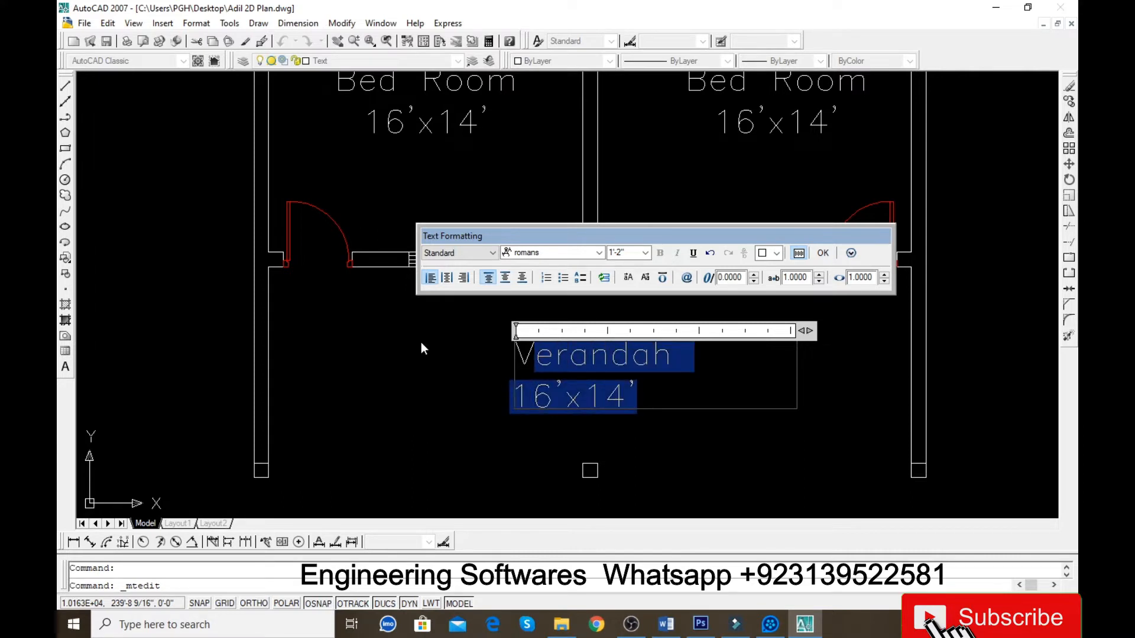
{"action": "left_click", "coordinate": [637, 399]}
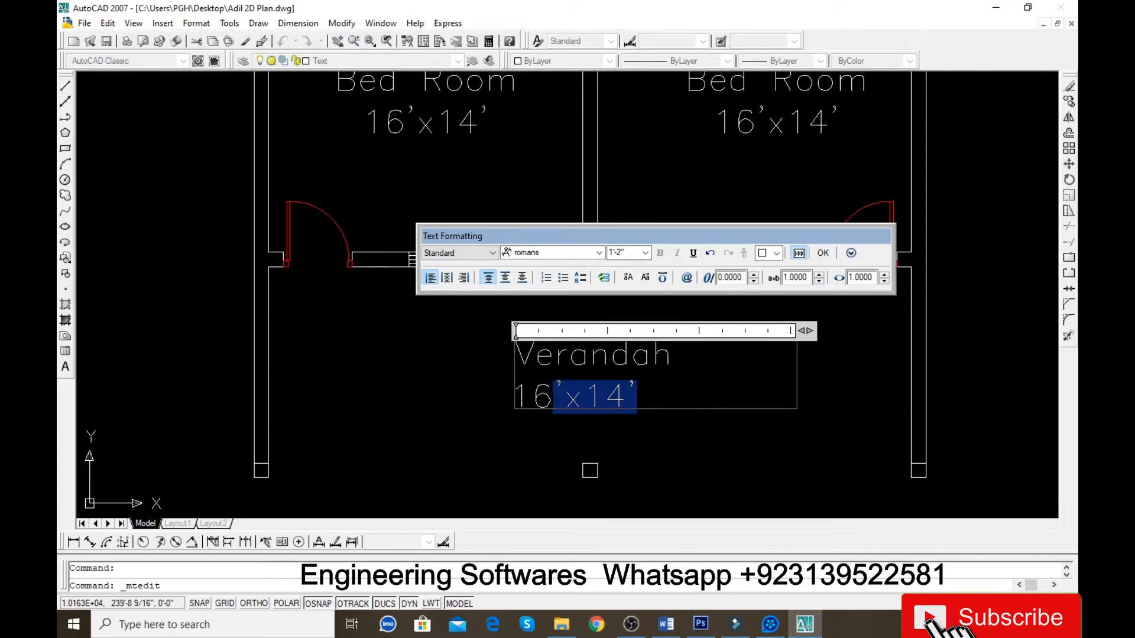
{"action": "type", "text": "10'"}
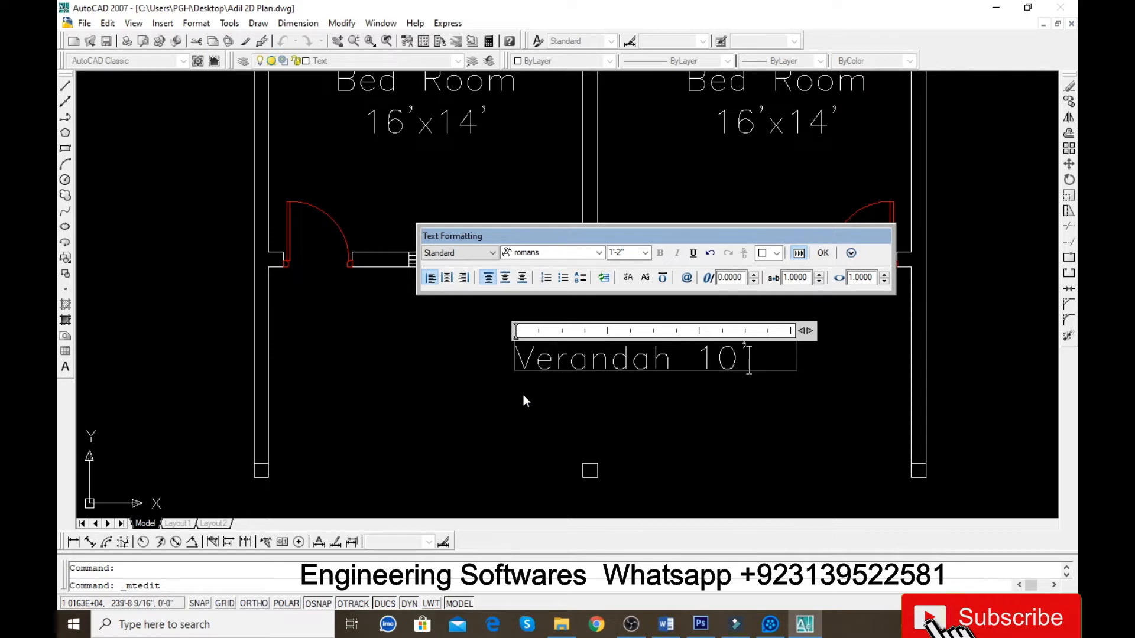
{"action": "type", "text": " wide"}
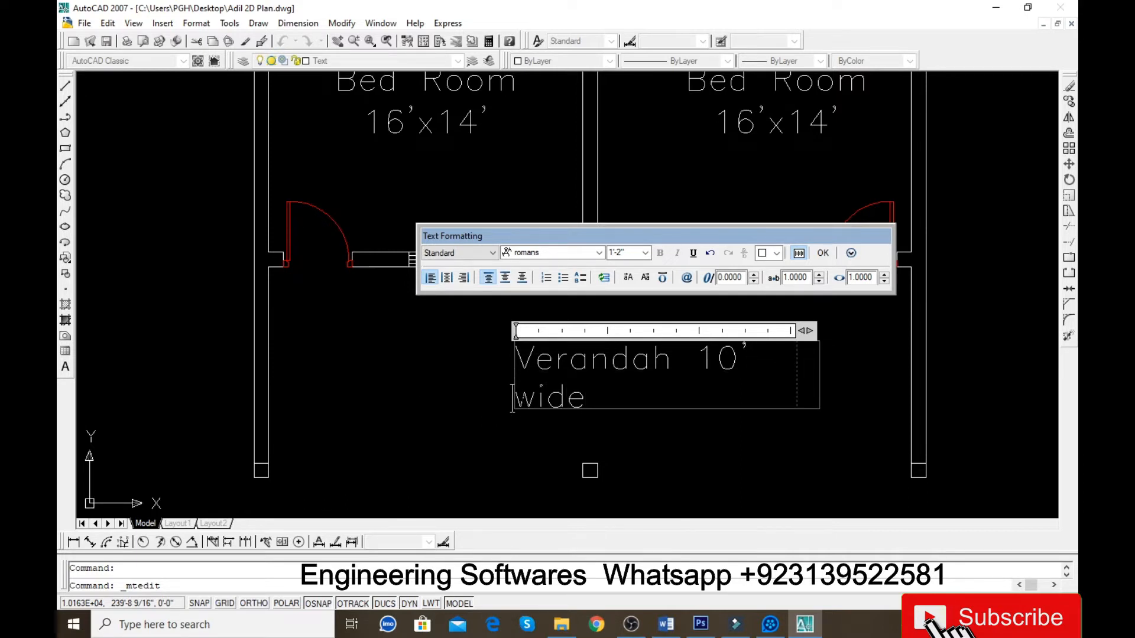
{"action": "left_click", "coordinate": [418, 396]}
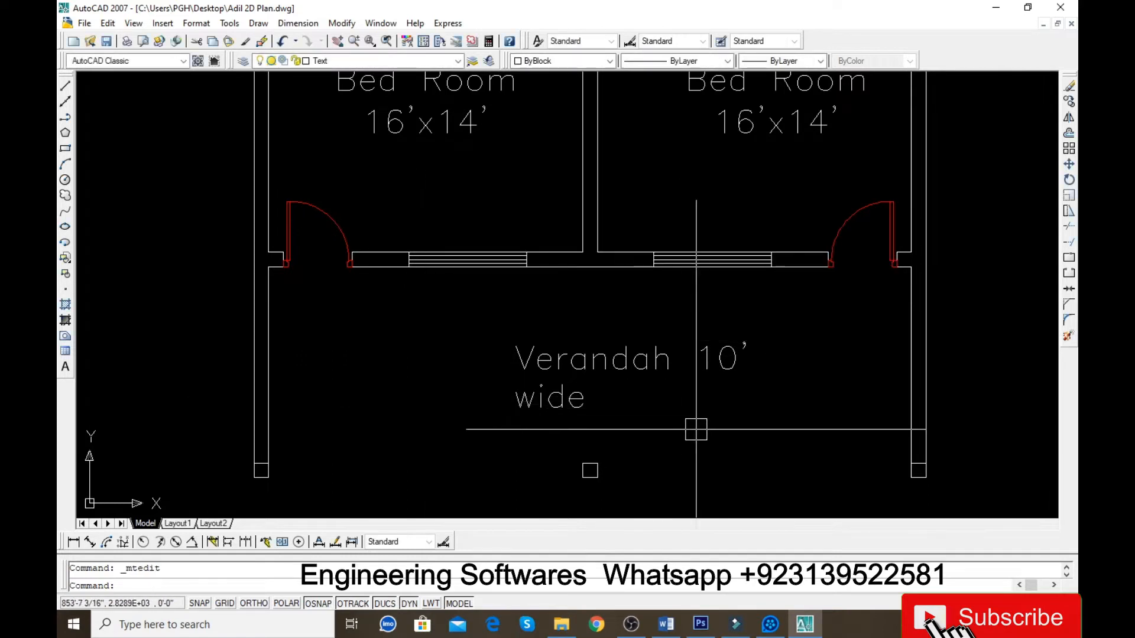
Widen the verandah label's text box and adjust its spacing so "wide" sits centred beneath "Verandah 10'".
{"action": "double_click", "coordinate": [562, 410]}
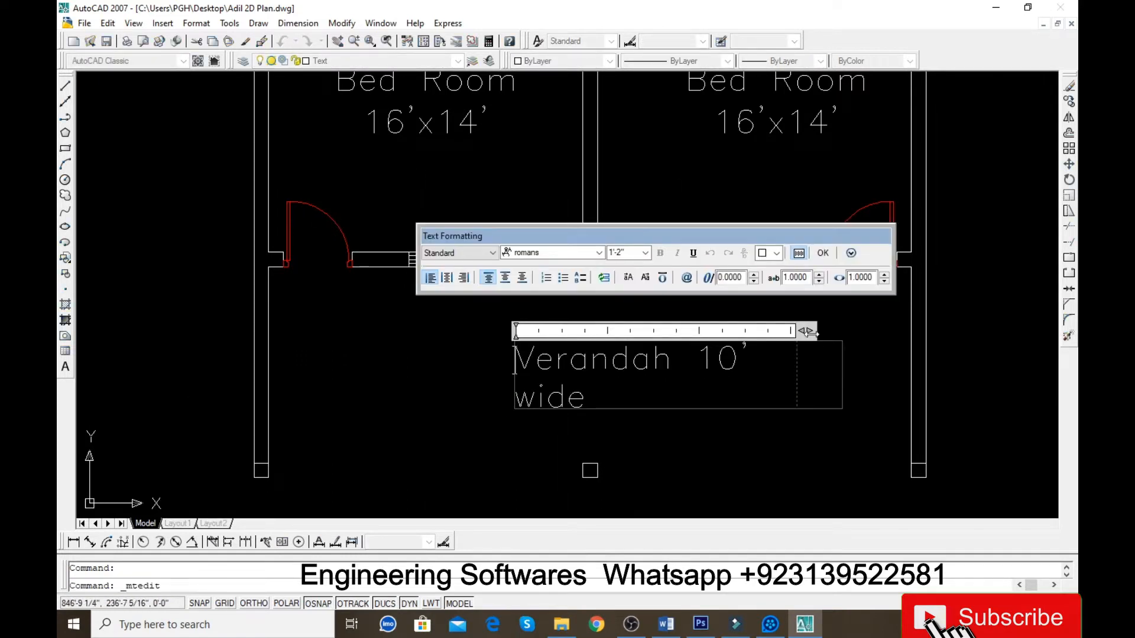
{"action": "left_click_drag", "start_coordinate": [883, 335], "coordinate": [945, 338]}
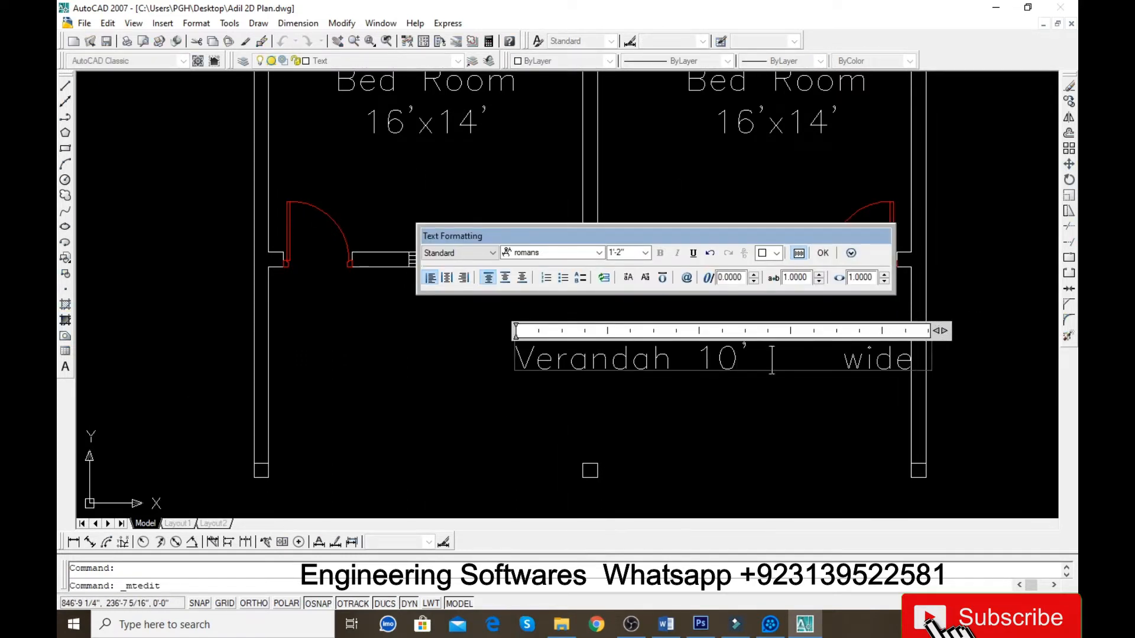
{"action": "left_click", "coordinate": [440, 450]}
{"action": "scroll", "coordinate": [627, 361], "scroll_direction": "down", "scroll_amount": 3}
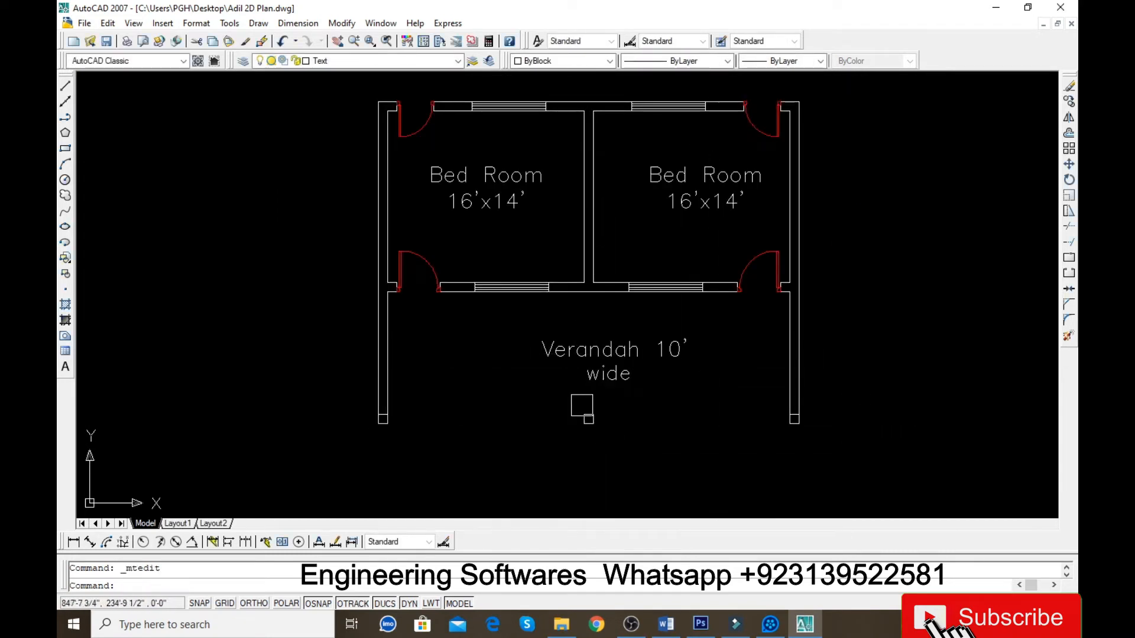
Save the drawing with the completed verandah label.
{"action": "scroll", "coordinate": [597, 303], "scroll_direction": "down", "scroll_amount": 1}
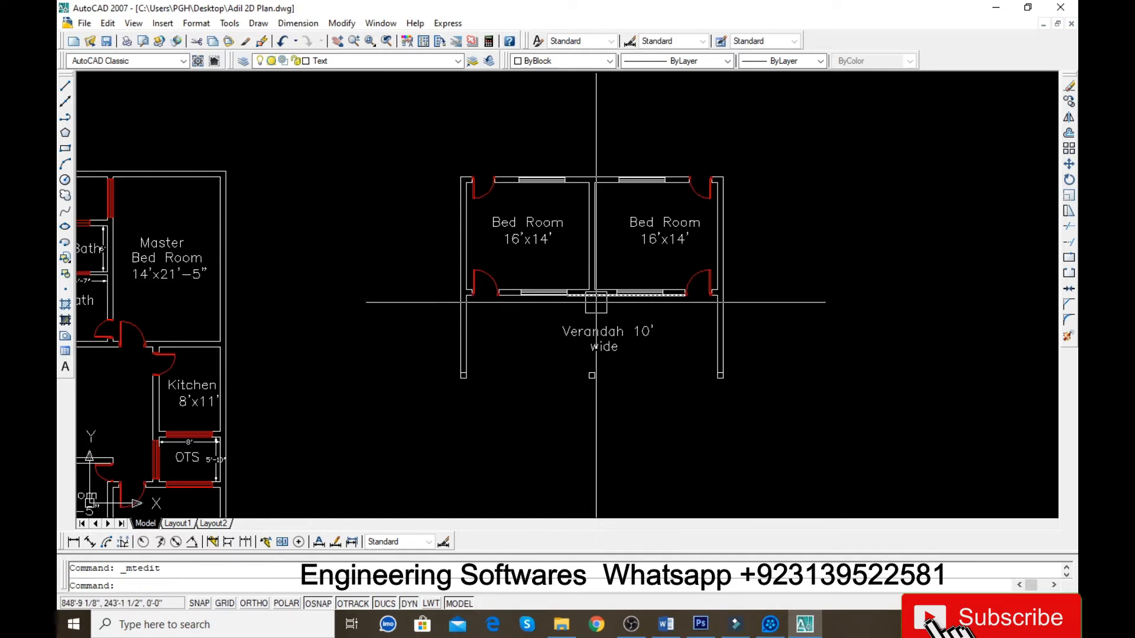
{"action": "key", "text": "Escape"}
{"action": "scroll", "coordinate": [590, 319], "scroll_direction": "down", "scroll_amount": 2}
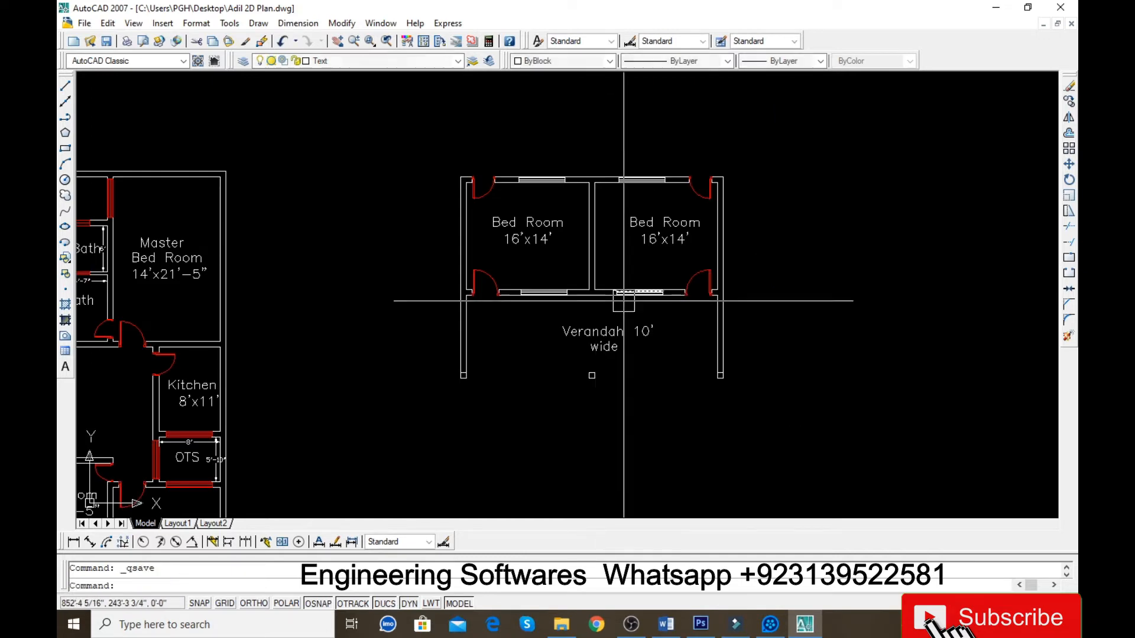
{"action": "scroll", "coordinate": [474, 354], "scroll_direction": "up", "scroll_amount": 4}
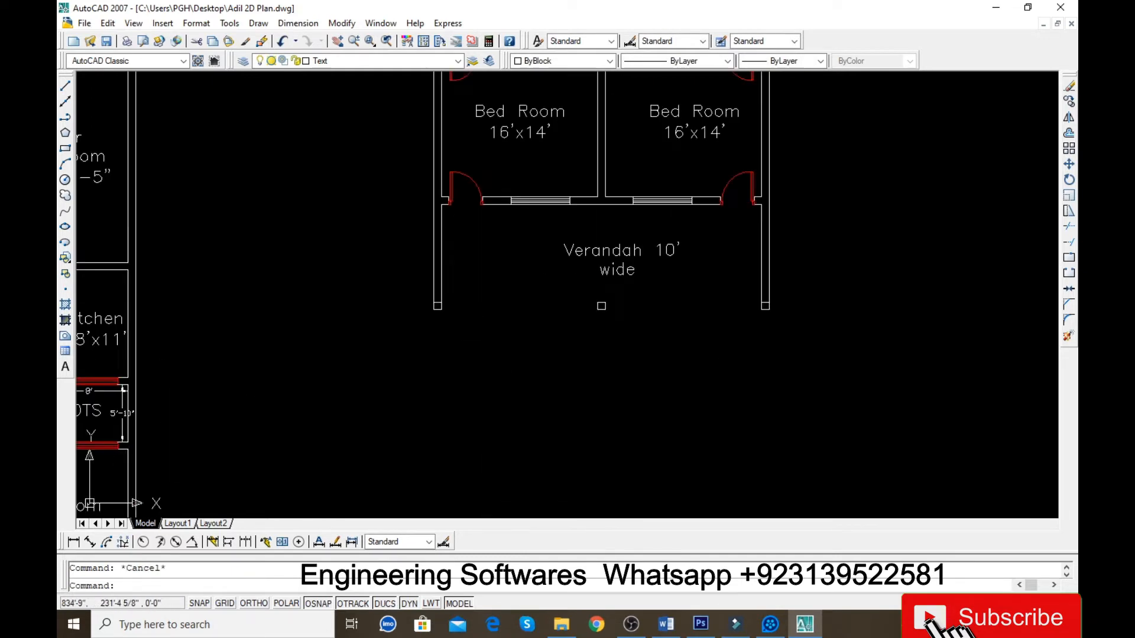
{"action": "scroll", "coordinate": [446, 299], "scroll_direction": "down", "scroll_amount": 4}
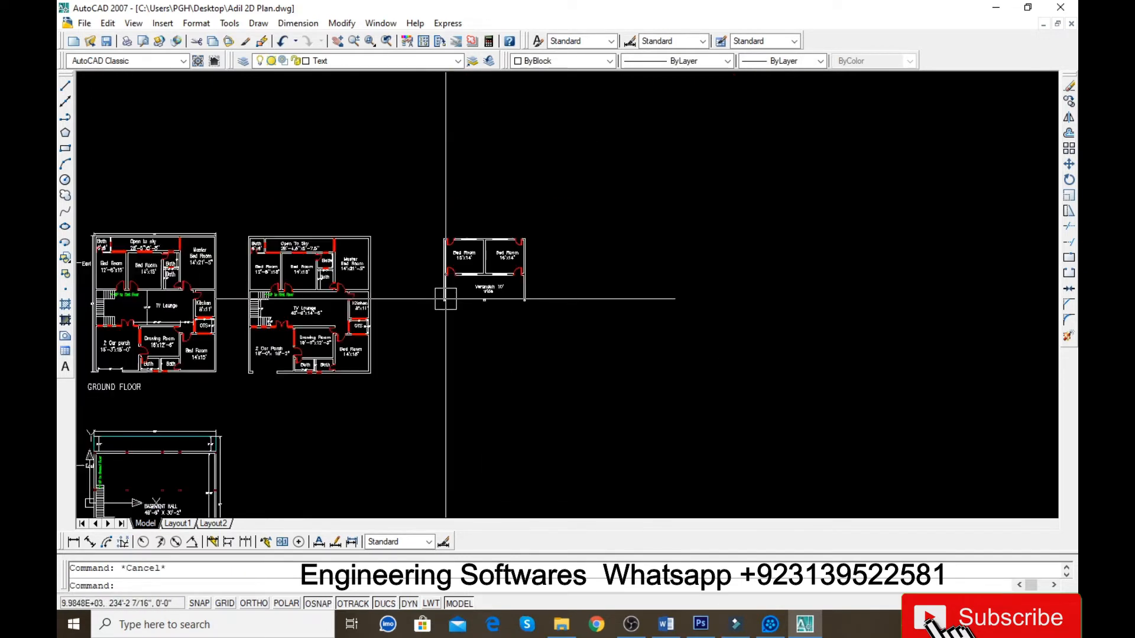
Move the whole two-bedroom plan straight up with Ortho on, clear of the row of existing floor plans.
{"action": "left_click", "coordinate": [502, 317]}
{"action": "left_click", "coordinate": [436, 246]}
{"action": "type", "text": "m"}
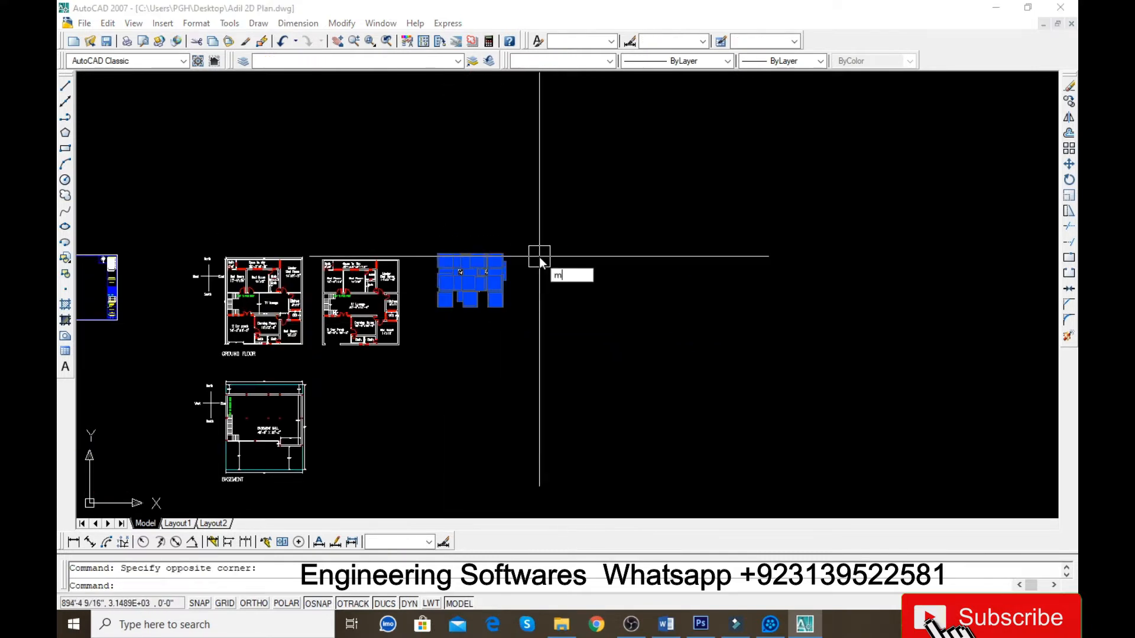
{"action": "key", "text": "Return"}
{"action": "left_click", "coordinate": [494, 318]}
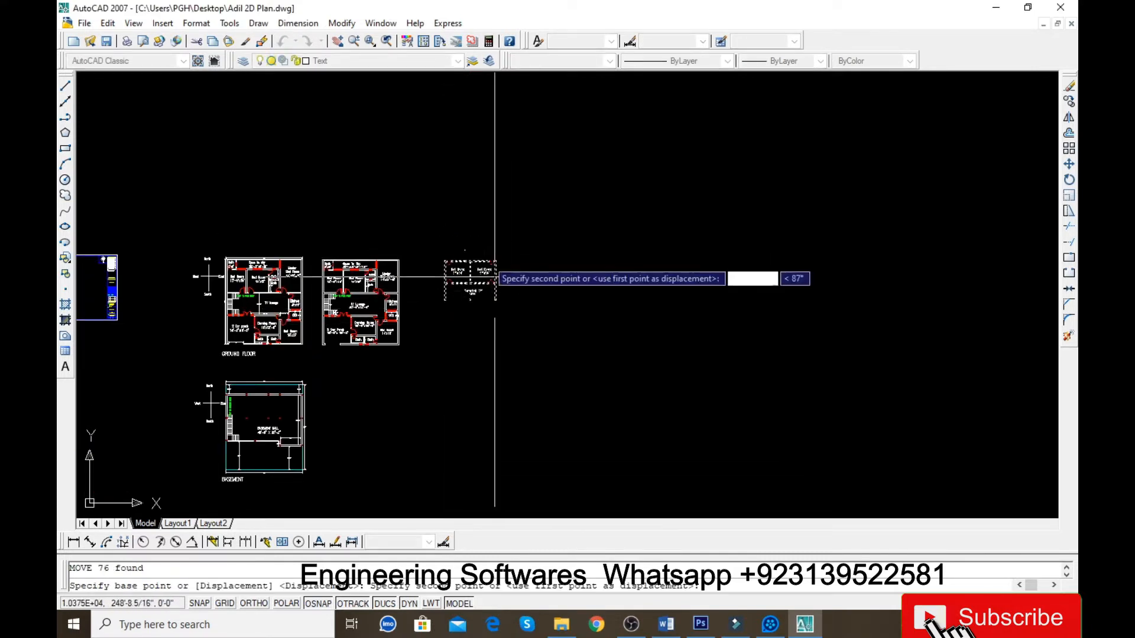
{"action": "key", "text": "F8"}
{"action": "left_click", "coordinate": [494, 187]}
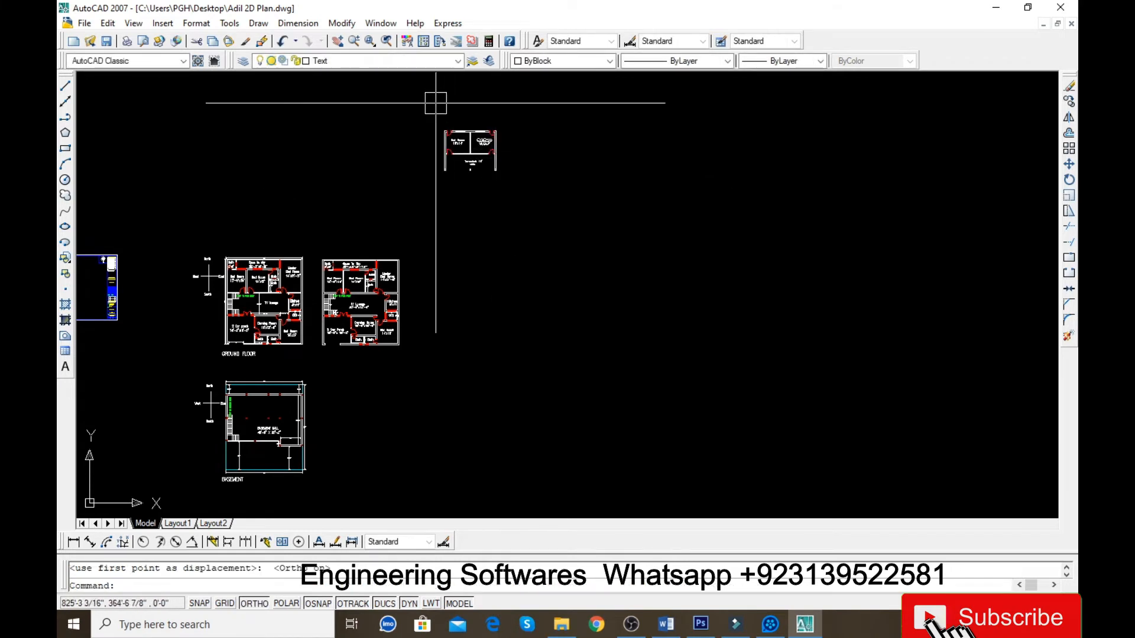
{"action": "scroll", "coordinate": [435, 102], "scroll_direction": "up", "scroll_amount": 5}
{"action": "key", "text": "Escape"}
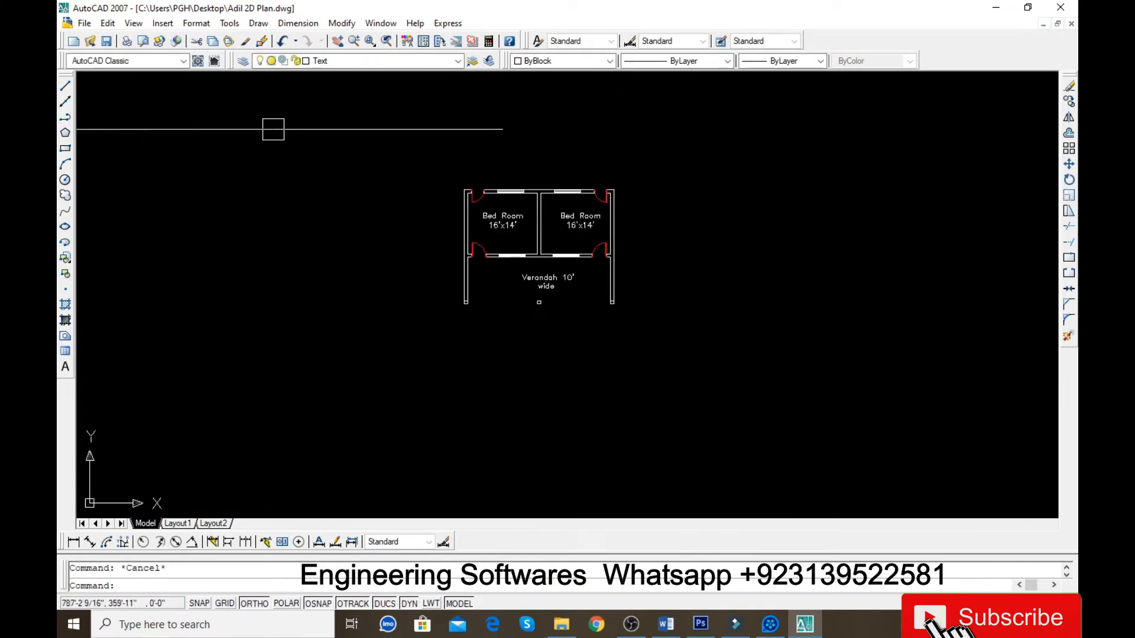
Draw a horizontal construction line a short distance below the verandah columns.
{"action": "left_click", "coordinate": [65, 102]}
{"action": "left_click", "coordinate": [427, 337]}
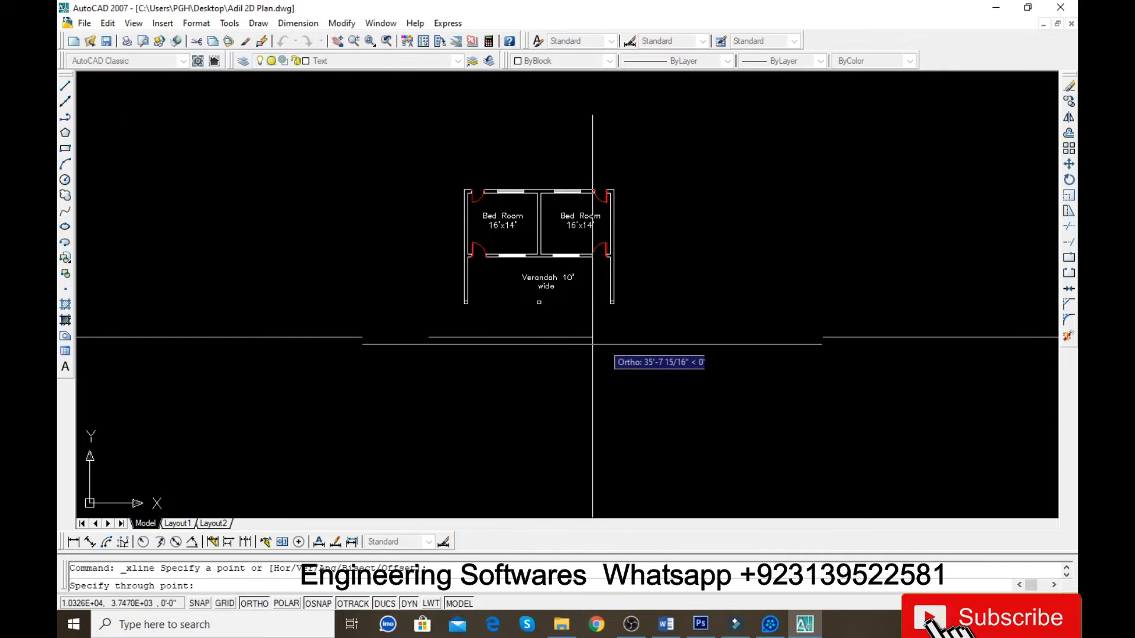
{"action": "left_click", "coordinate": [634, 337]}
{"action": "key", "text": "Return"}
Offset the horizontal construction line downward to create a parallel line below it.
{"action": "type", "text": "o"}
{"action": "key", "text": "Return"}
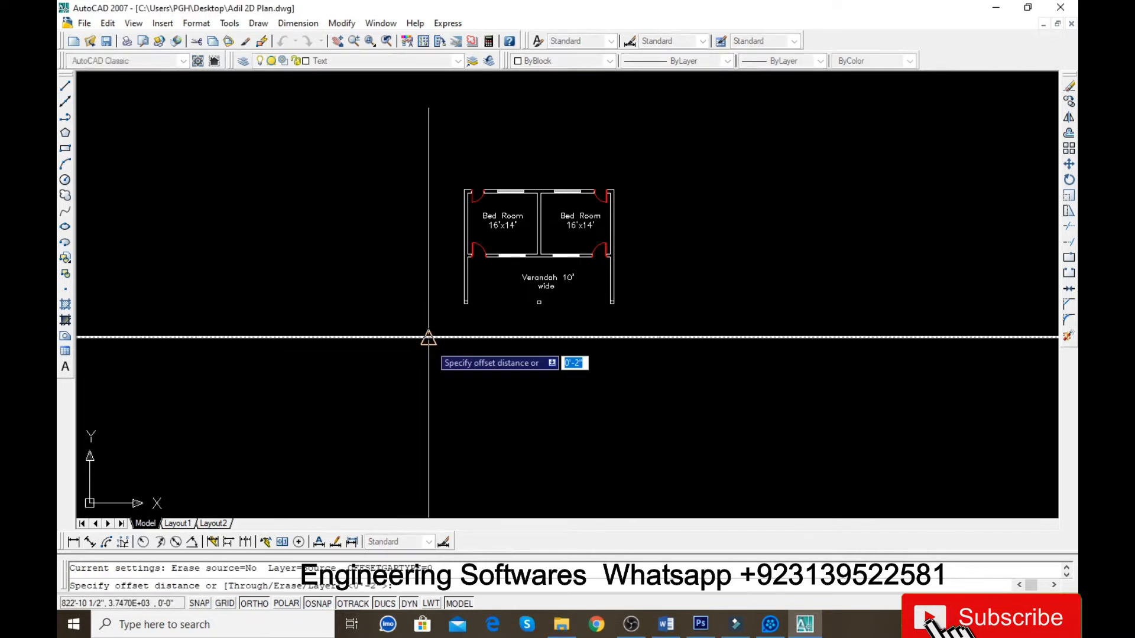
{"action": "key", "text": "Return"}
{"action": "left_click", "coordinate": [502, 337]}
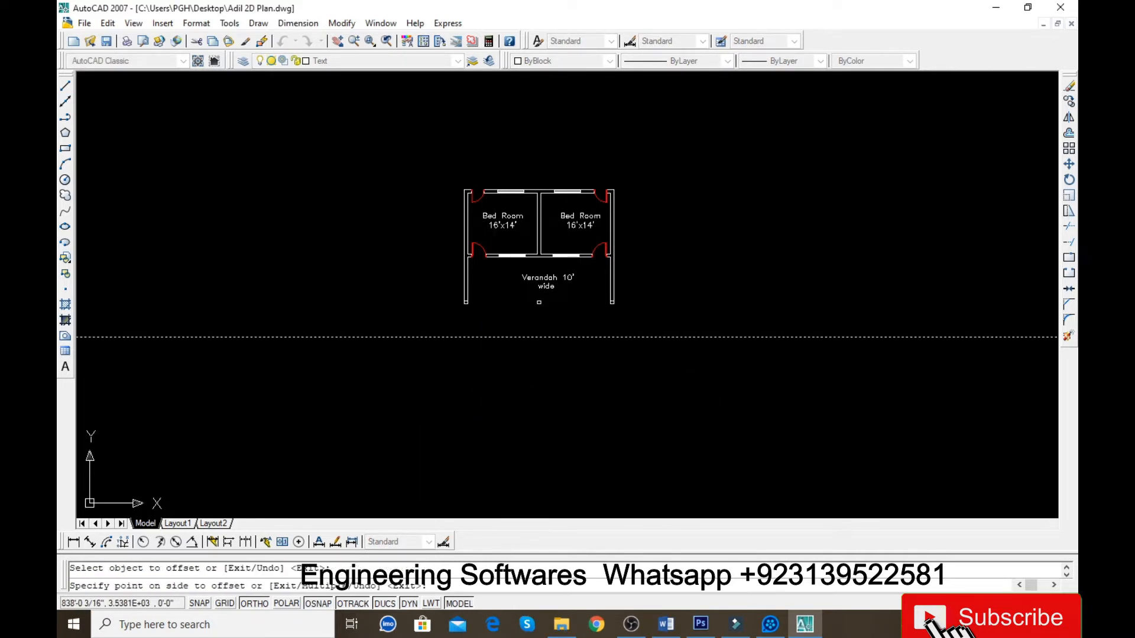
{"action": "left_click", "coordinate": [529, 398]}
{"action": "key", "text": "Escape"}
Draw a vertical construction line along the outer face of the verandah's left wall.
{"action": "type", "text": "x"}
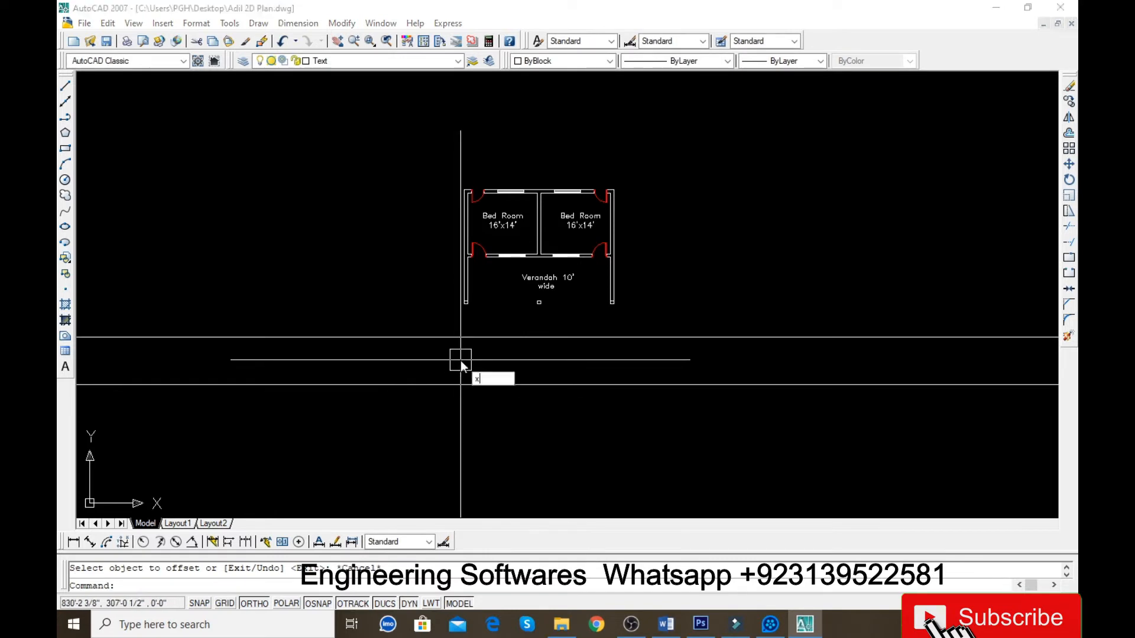
{"action": "type", "text": "l"}
{"action": "key", "text": "Return"}
{"action": "scroll", "coordinate": [460, 360], "scroll_direction": "up", "scroll_amount": 6}
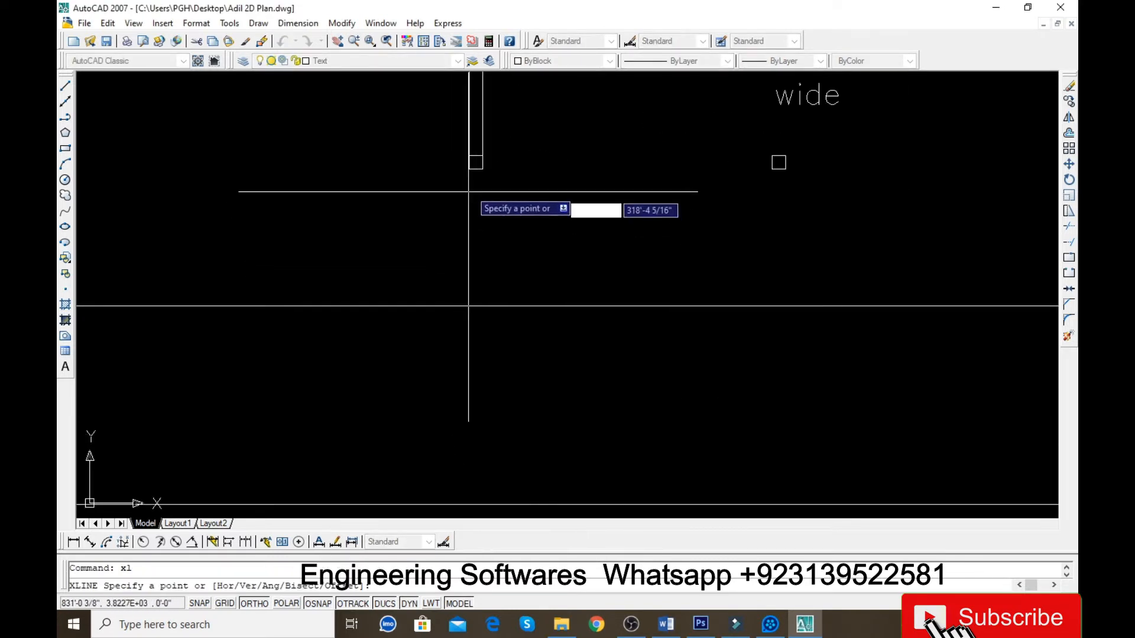
{"action": "type", "text": "v"}
{"action": "key", "text": "Return"}
{"action": "left_click", "coordinate": [468, 246]}
{"action": "key", "text": "Return"}
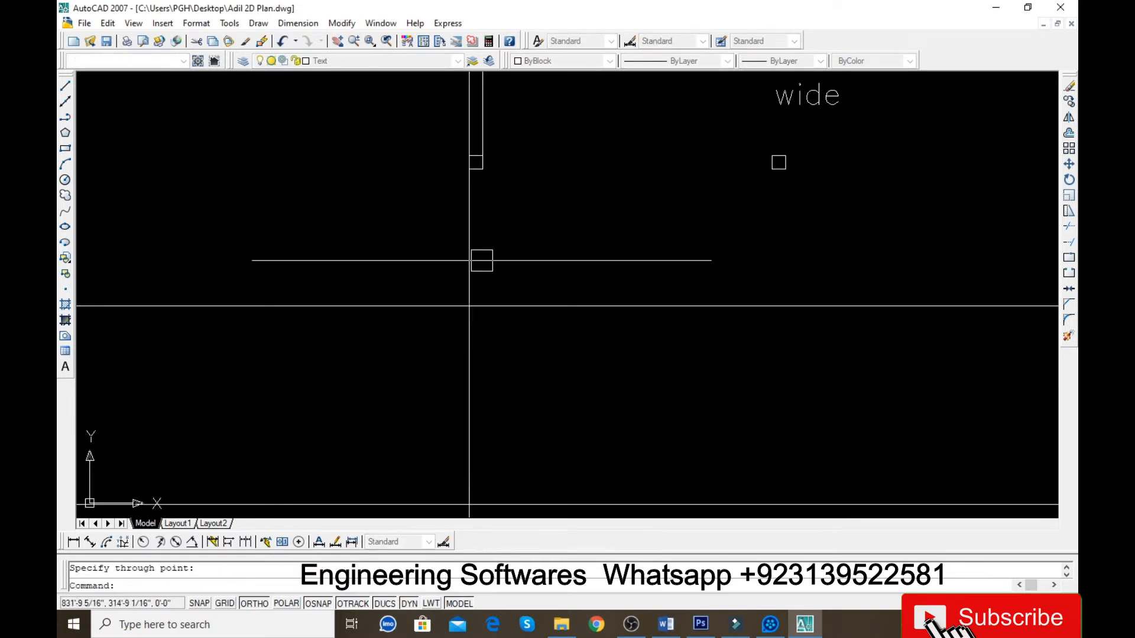
Draw a vertical construction line along the inner face of the verandah's left wall.
{"action": "key", "text": "Return"}
{"action": "type", "text": "v"}
{"action": "key", "text": "Return"}
{"action": "left_click", "coordinate": [482, 247]}
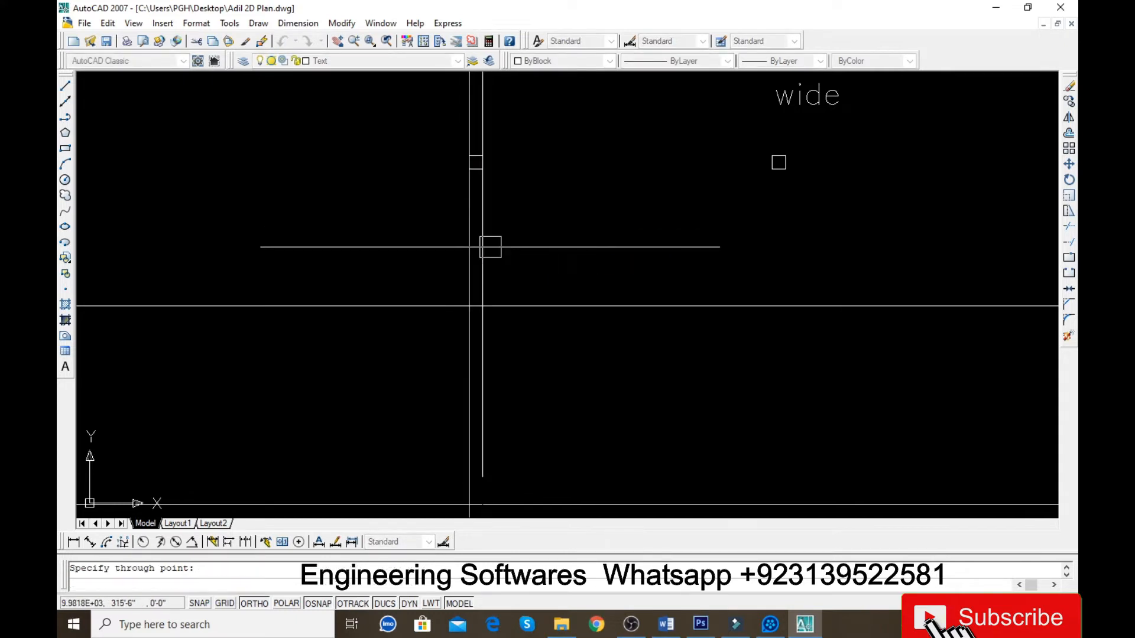
{"action": "key", "text": "Return"}
Draw a vertical construction line through the left edge of the left bedroom's verandah door opening.
{"action": "scroll", "coordinate": [450, 324], "scroll_direction": "down", "scroll_amount": 2}
{"action": "scroll", "coordinate": [495, 136], "scroll_direction": "up", "scroll_amount": 5}
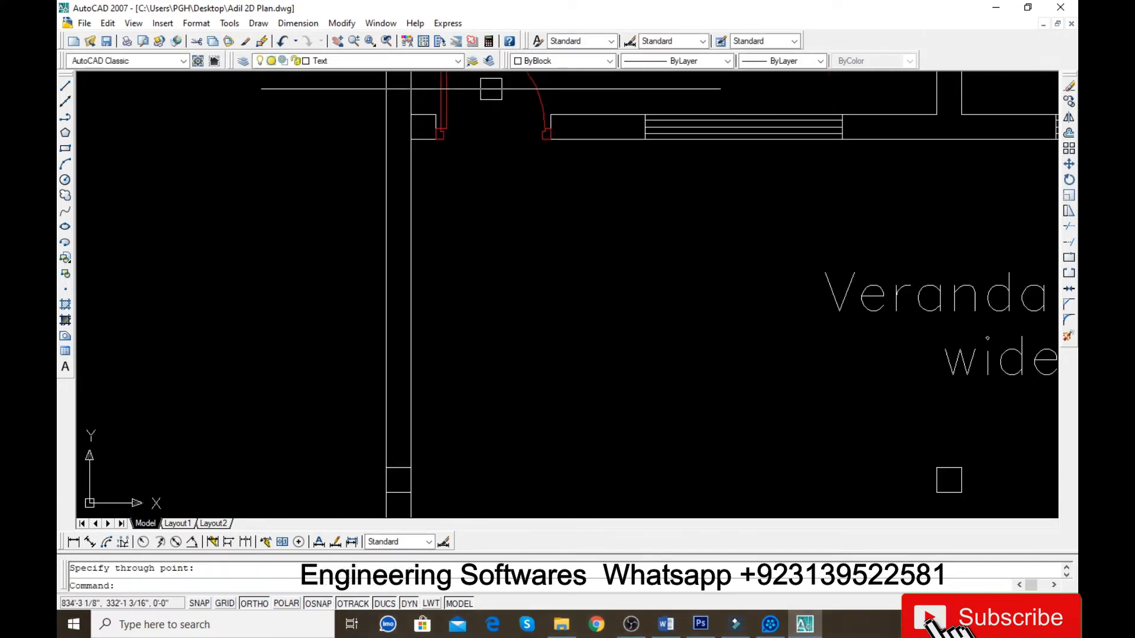
{"action": "key", "text": "Return"}
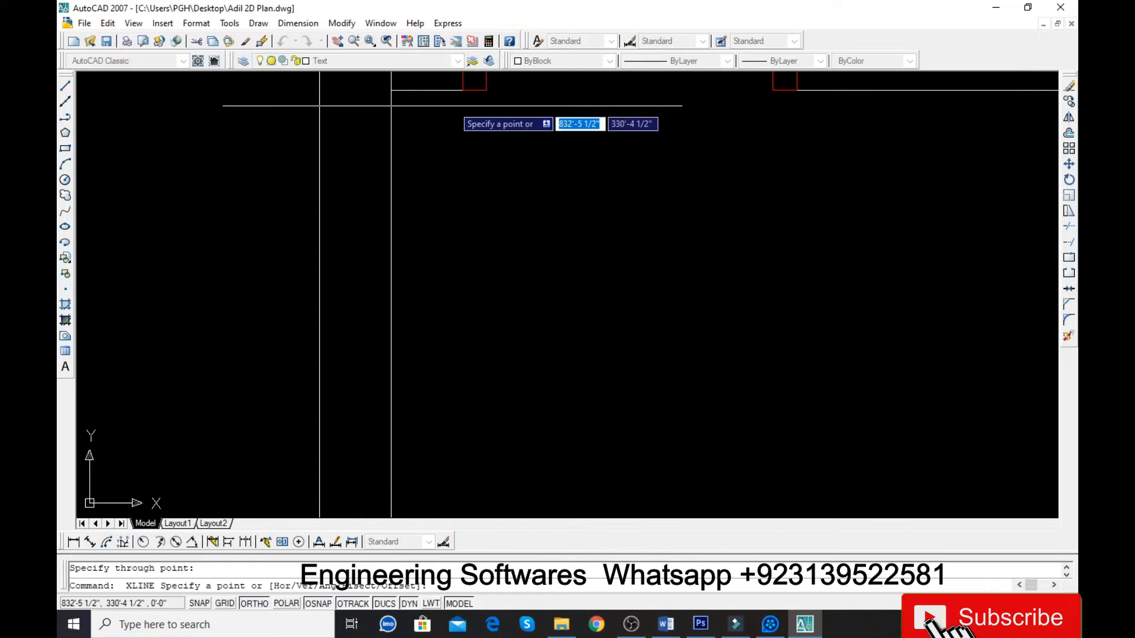
{"action": "left_click", "coordinate": [463, 91]}
{"action": "left_click", "coordinate": [463, 180]}
{"action": "key", "text": "Return"}
{"action": "key", "text": "Return"}
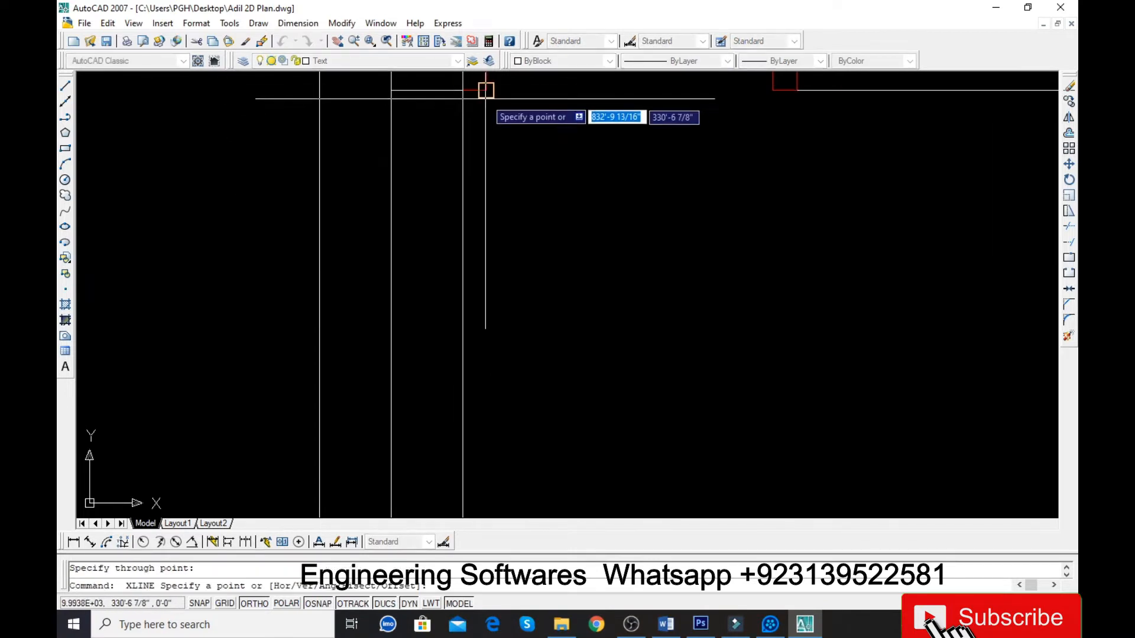
{"action": "left_click", "coordinate": [485, 91]}
{"action": "key", "text": "Escape"}
Draw a vertical construction line through the right edge of the left bedroom's verandah door opening.
{"action": "scroll", "coordinate": [410, 231], "scroll_direction": "down", "scroll_amount": 3}
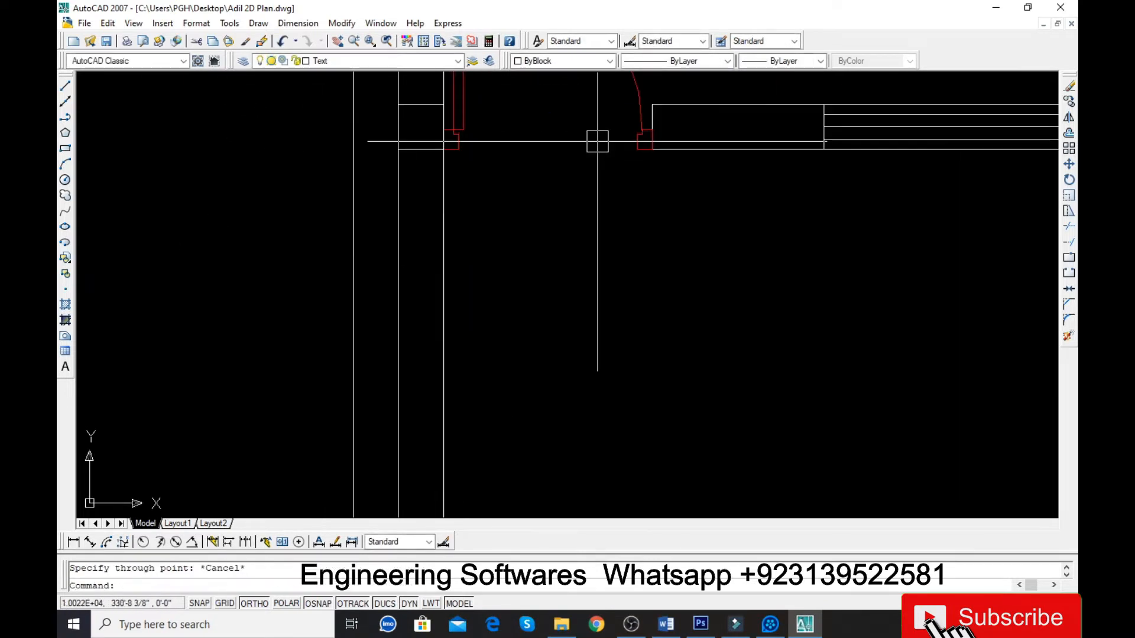
{"action": "scroll", "coordinate": [614, 142], "scroll_direction": "up", "scroll_amount": 7}
{"action": "key", "text": "Return"}
{"action": "left_click", "coordinate": [723, 171]}
{"action": "key", "text": "Return"}
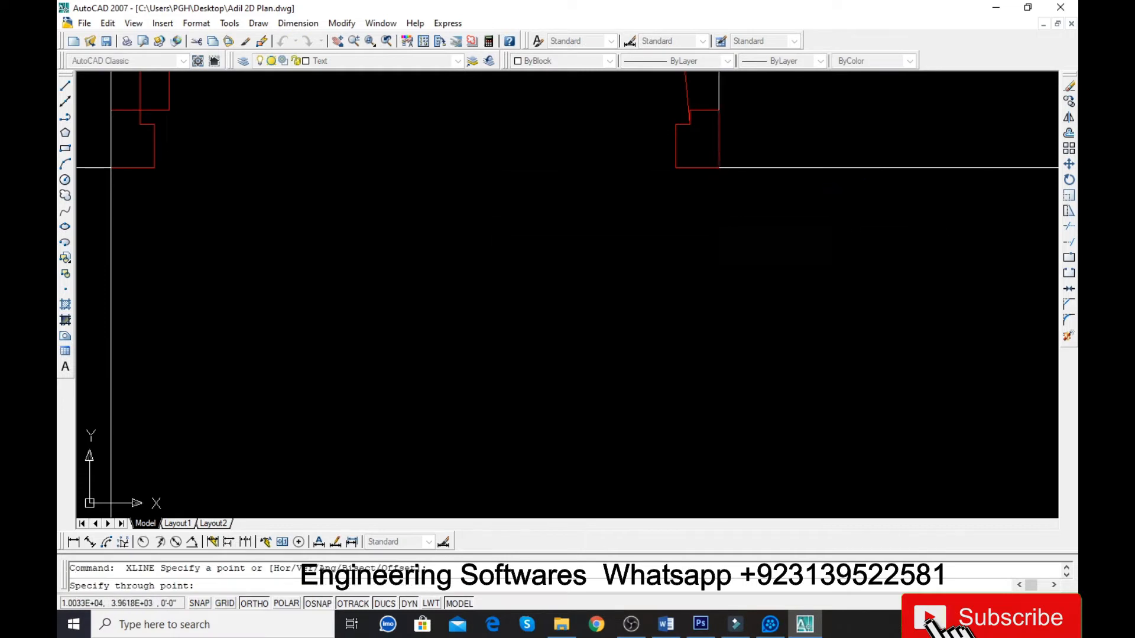
{"action": "scroll", "coordinate": [467, 250], "scroll_direction": "up", "scroll_amount": 4}
{"action": "scroll", "coordinate": [708, 204], "scroll_direction": "up", "scroll_amount": 2}
Draw vertical construction lines through both ends of the left bedroom's window facing the verandah.
{"action": "key", "text": "Return"}
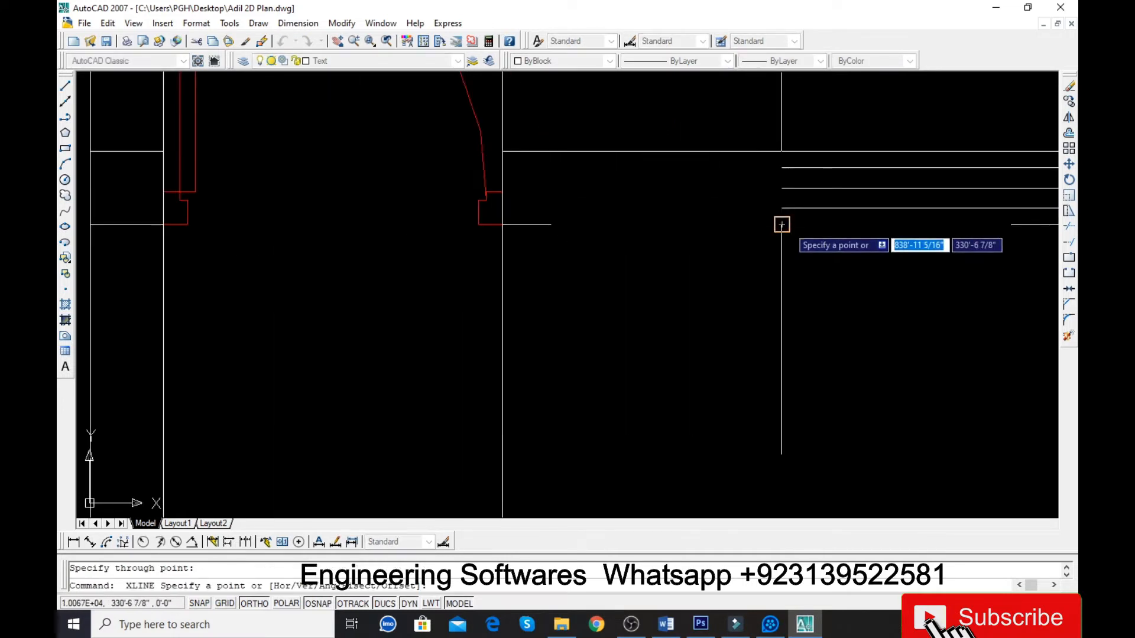
{"action": "left_click", "coordinate": [781, 225]}
{"action": "key", "text": "Return"}
{"action": "scroll", "coordinate": [833, 301], "scroll_direction": "down", "scroll_amount": 2}
{"action": "scroll", "coordinate": [835, 231], "scroll_direction": "up", "scroll_amount": 3}
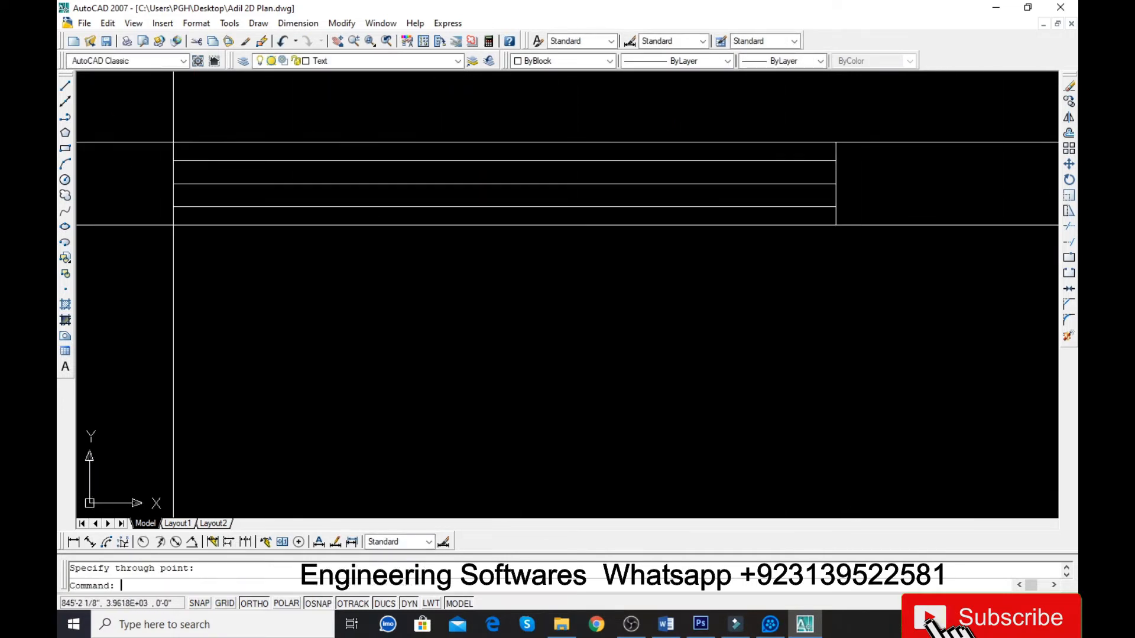
{"action": "key", "text": "Return"}
{"action": "left_click", "coordinate": [835, 225]}
{"action": "left_click", "coordinate": [832, 313]}
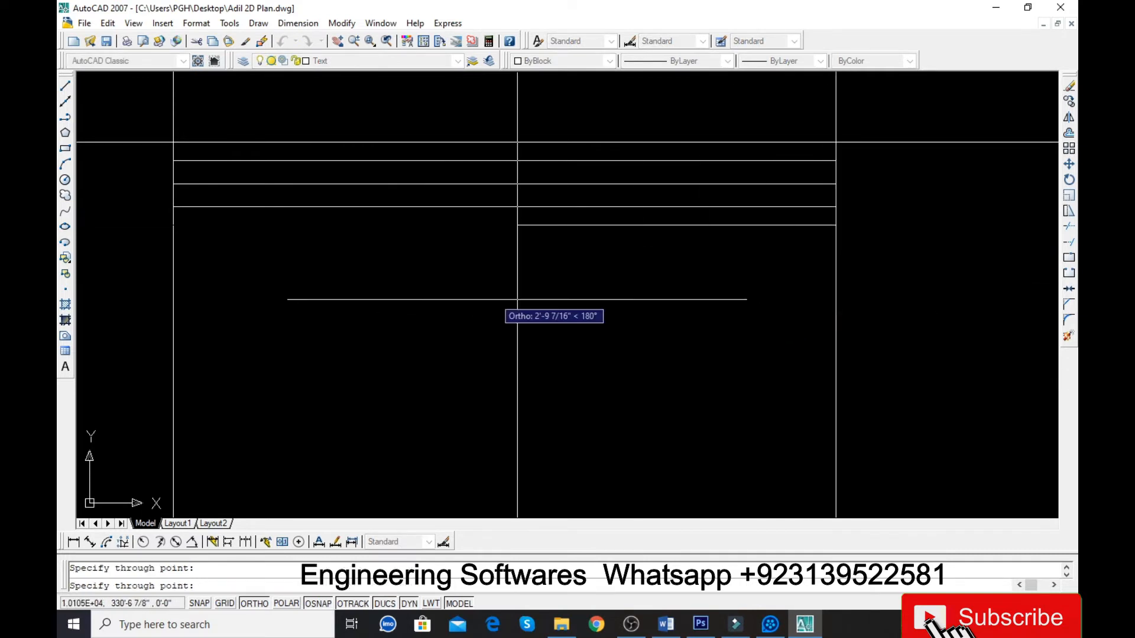
{"action": "key", "text": "Return"}
{"action": "scroll", "coordinate": [390, 279], "scroll_direction": "down", "scroll_amount": 4}
{"action": "scroll", "coordinate": [427, 250], "scroll_direction": "up", "scroll_amount": 3}
Draw vertical construction lines through both ends of the right bedroom's window facing the verandah.
{"action": "key", "text": "Return"}
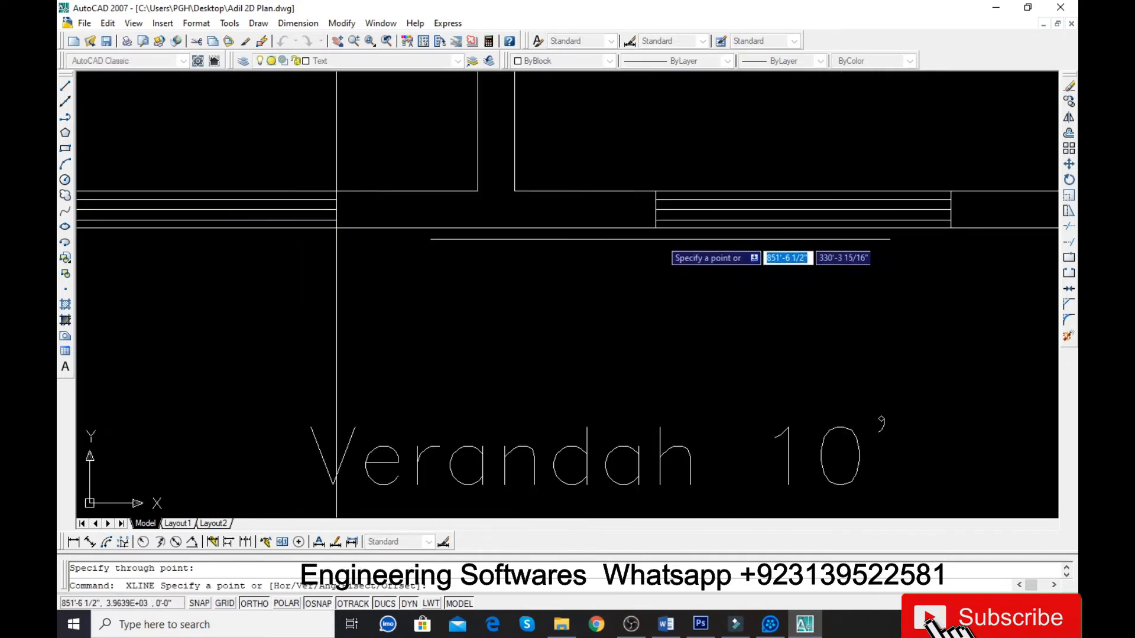
{"action": "left_click", "coordinate": [654, 227]}
{"action": "left_click", "coordinate": [660, 313]}
{"action": "key", "text": "Return"}
{"action": "key", "text": "Return"}
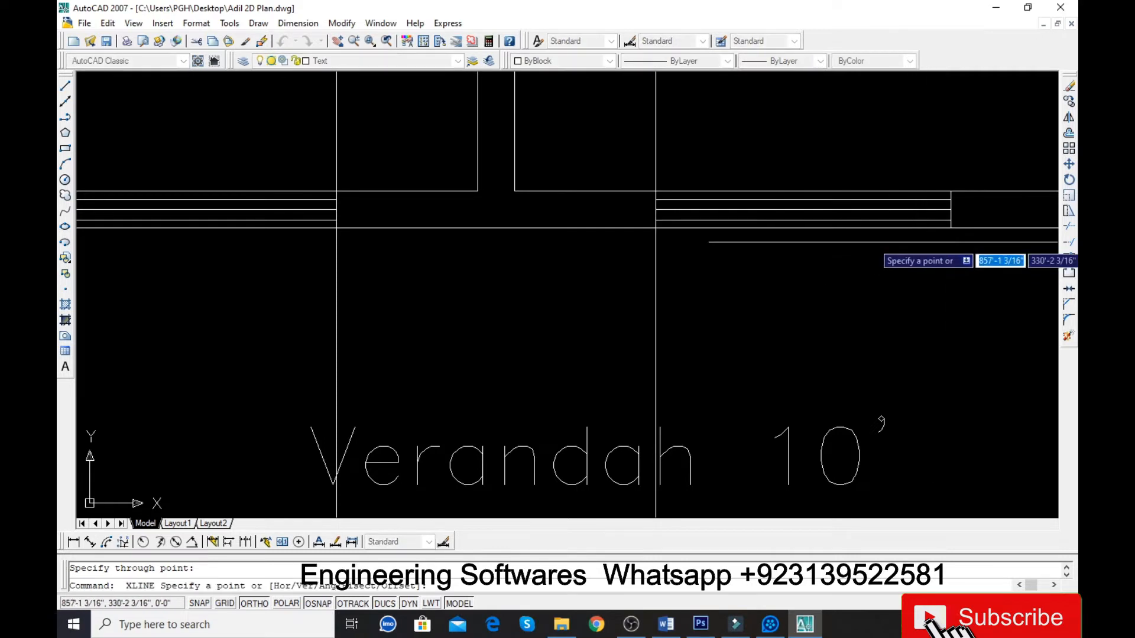
{"action": "left_click", "coordinate": [949, 227]}
{"action": "left_click", "coordinate": [950, 284]}
{"action": "key", "text": "Return"}
{"action": "scroll", "coordinate": [595, 233], "scroll_direction": "down", "scroll_amount": 4}
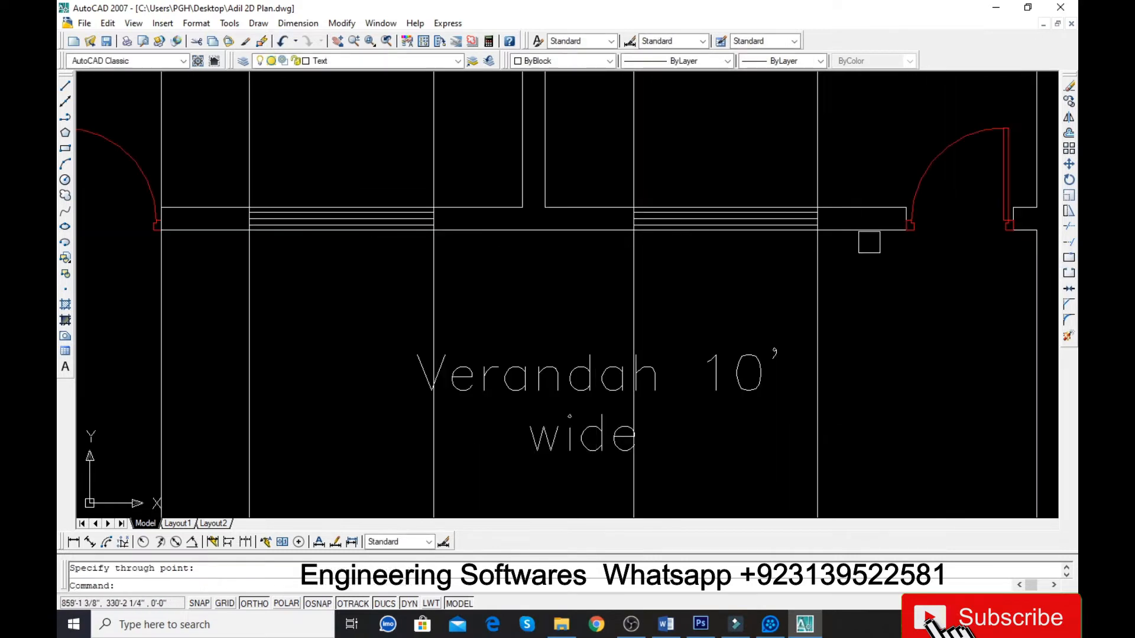
Draw vertical construction lines through both edges of the right bedroom's verandah door opening.
{"action": "scroll", "coordinate": [741, 207], "scroll_direction": "up", "scroll_amount": 3}
{"action": "key", "text": "Return"}
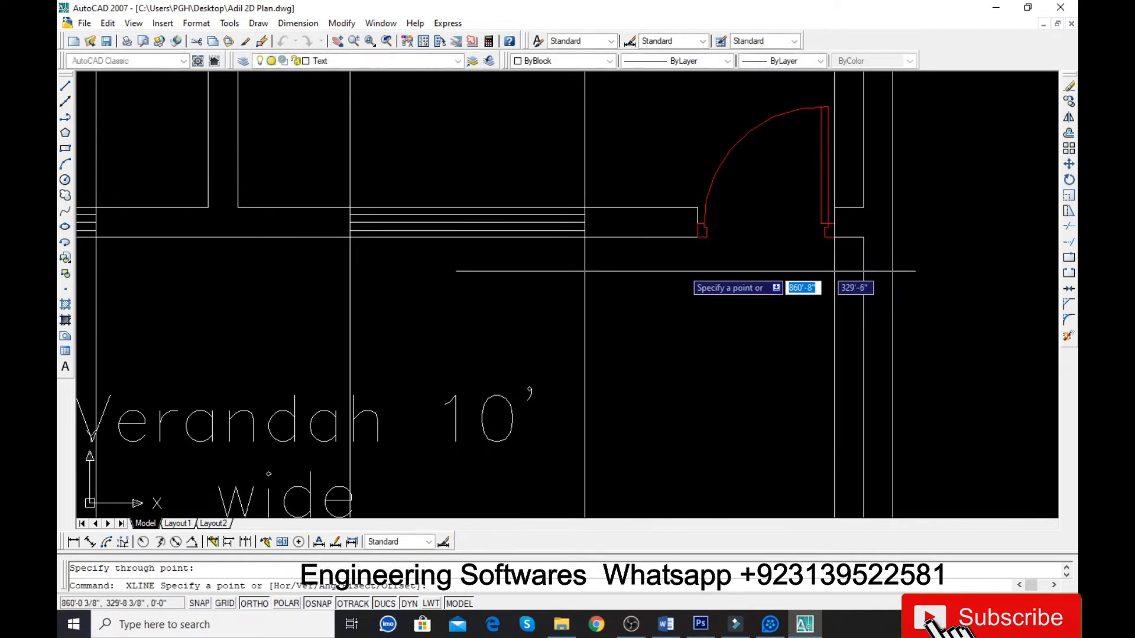
{"action": "left_click", "coordinate": [697, 237]}
{"action": "left_click", "coordinate": [701, 306]}
{"action": "key", "text": "Return"}
{"action": "scroll", "coordinate": [593, 253], "scroll_direction": "down", "scroll_amount": 4}
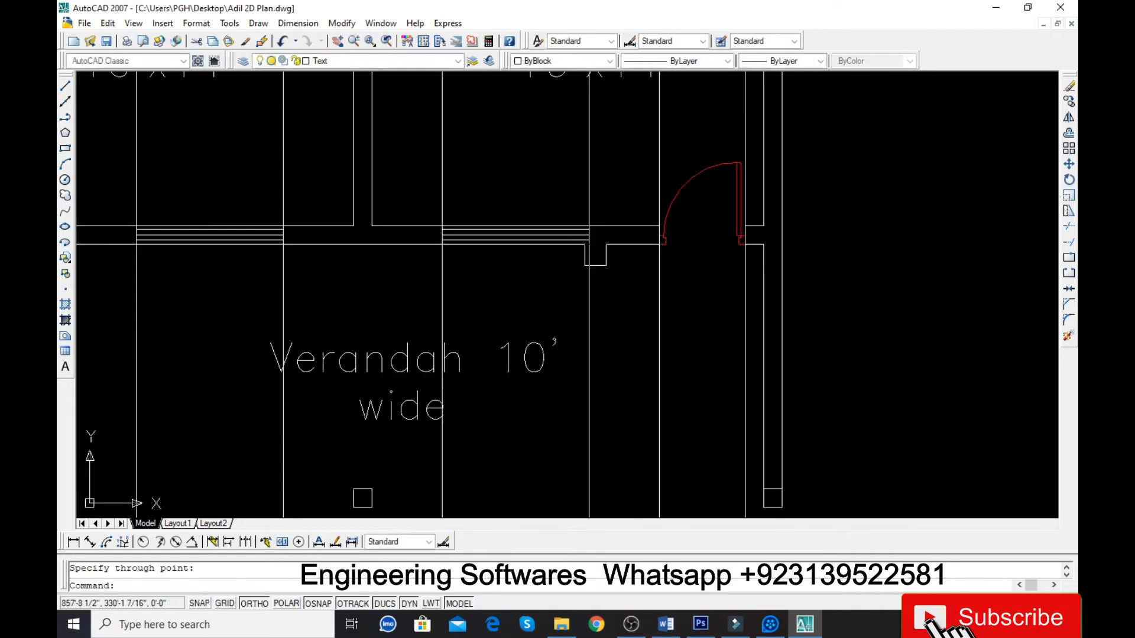
Draw vertical construction lines along the inner and outer faces of the verandah's right wall.
{"action": "scroll", "coordinate": [712, 426], "scroll_direction": "up", "scroll_amount": 4}
{"action": "key", "text": "Return"}
{"action": "left_click", "coordinate": [664, 377]}
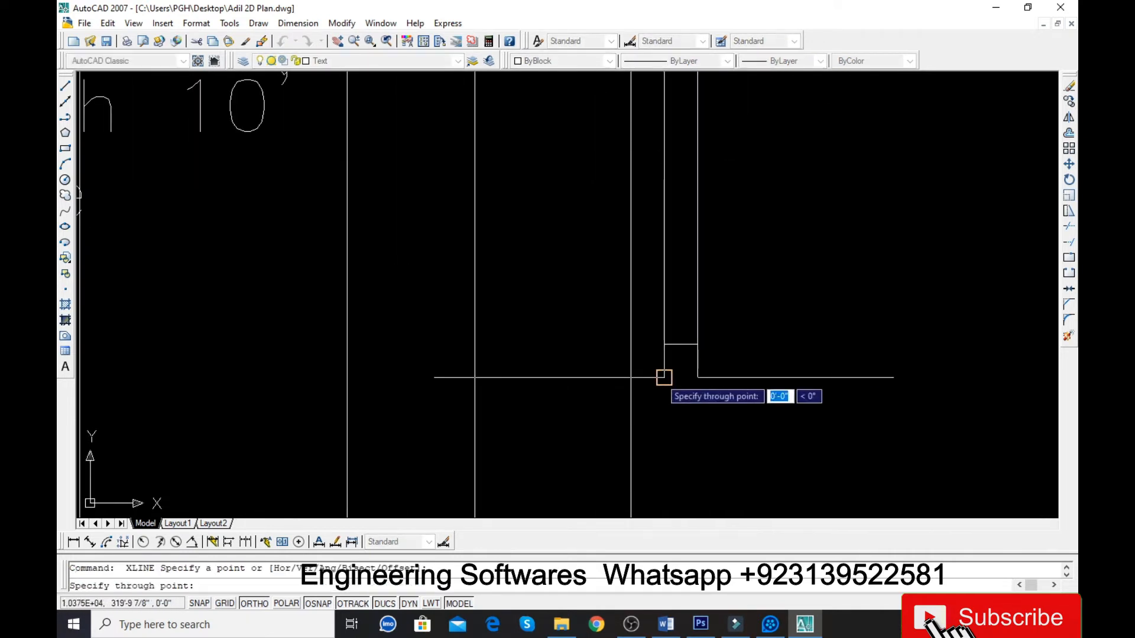
{"action": "left_click", "coordinate": [664, 342]}
{"action": "key", "text": "Return"}
{"action": "key", "text": "Return"}
{"action": "left_click", "coordinate": [698, 377]}
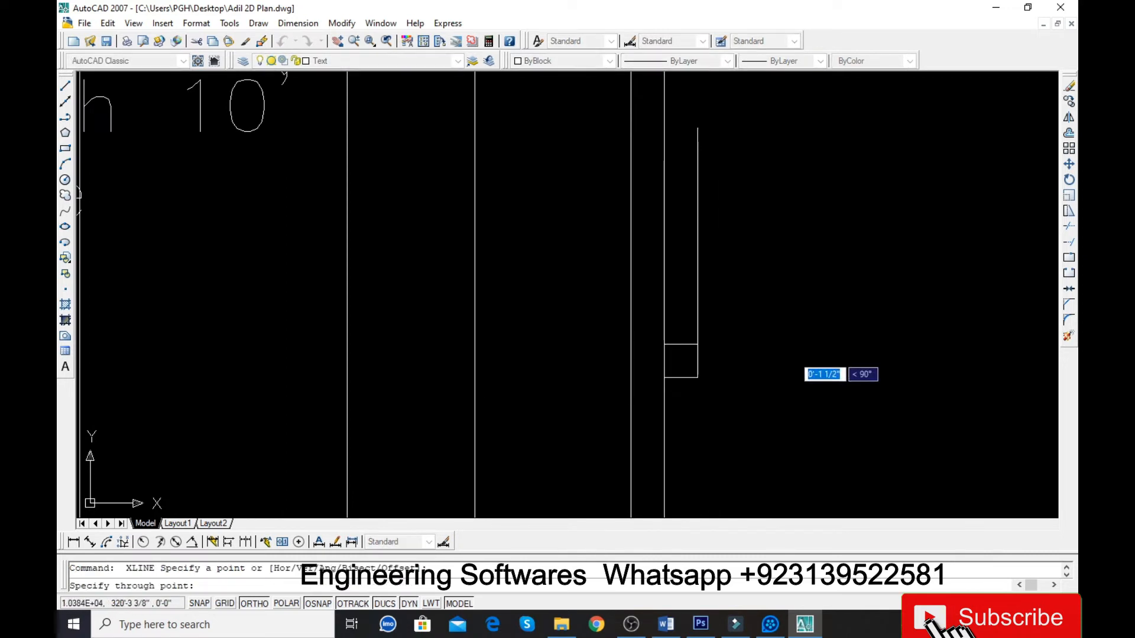
{"action": "left_click", "coordinate": [695, 345]}
{"action": "key", "text": "Return"}
Trim both horizontal construction lines where they extend beyond the outermost vertical lines on either side.
{"action": "scroll", "coordinate": [661, 296], "scroll_direction": "down", "scroll_amount": 5}
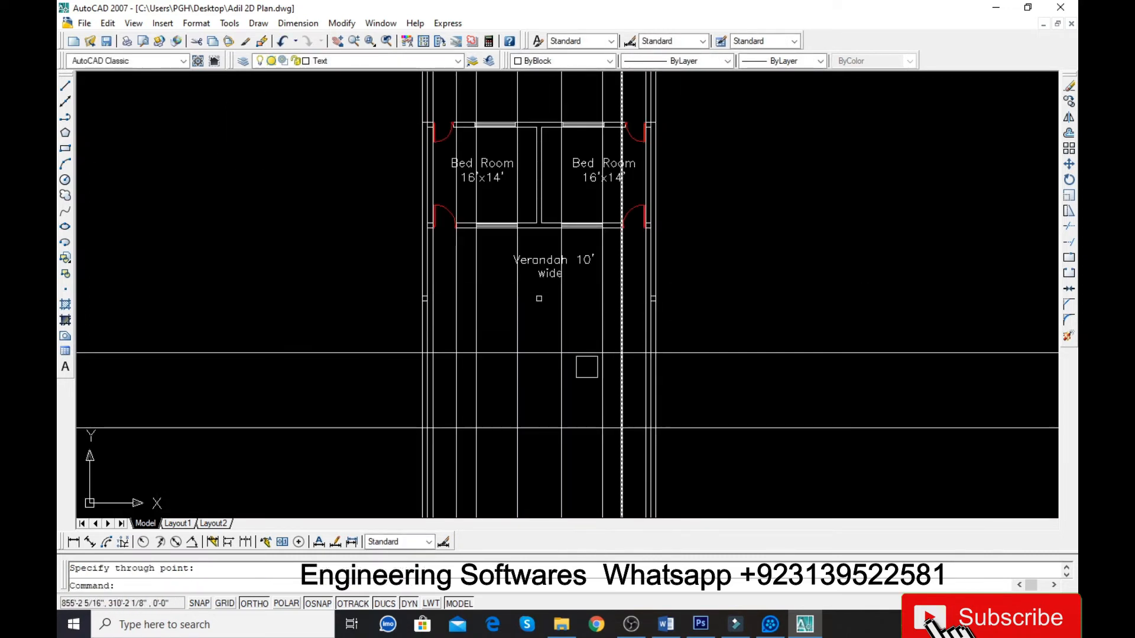
{"action": "type", "text": "tr"}
{"action": "key", "text": "Return"}
{"action": "key", "text": "Return"}
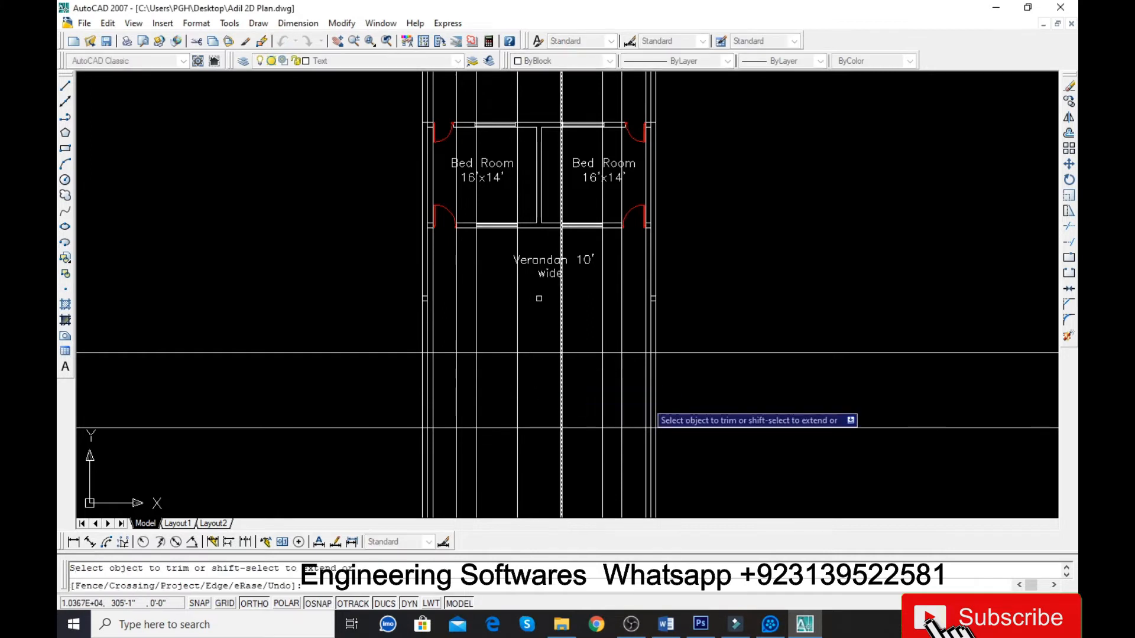
{"action": "left_click", "coordinate": [877, 302]}
{"action": "left_click", "coordinate": [817, 469]}
{"action": "left_click", "coordinate": [384, 309]}
{"action": "left_click", "coordinate": [341, 433]}
Trim all the vertical construction lines below the lower horizontal line.
{"action": "scroll", "coordinate": [488, 328], "scroll_direction": "down", "scroll_amount": 4}
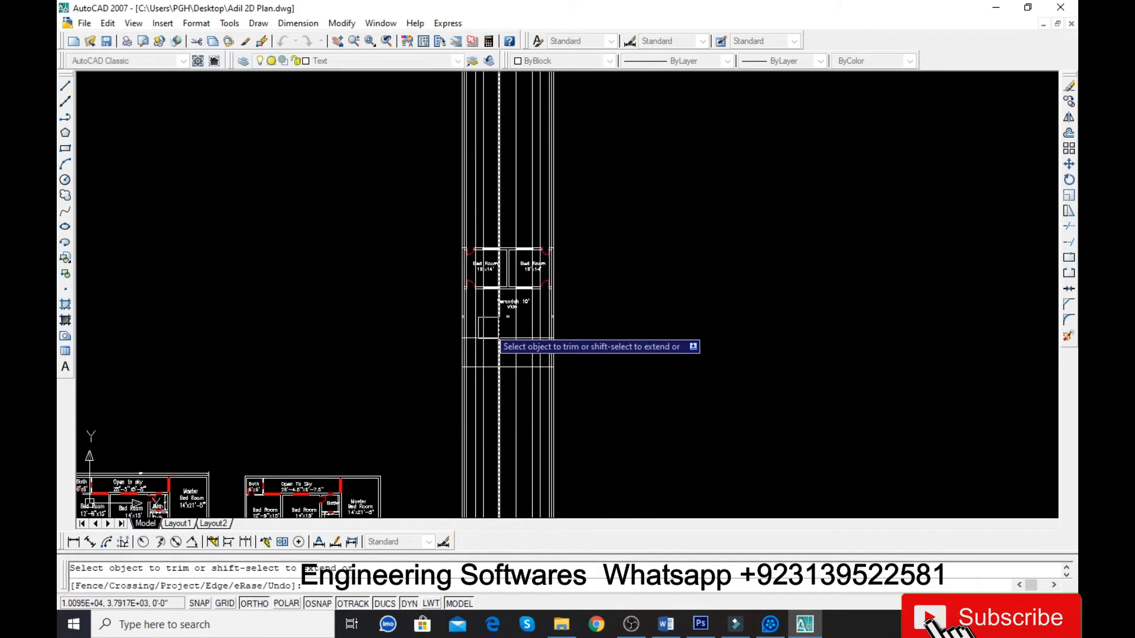
{"action": "left_click", "coordinate": [594, 424]}
{"action": "left_click", "coordinate": [438, 406]}
{"action": "key", "text": "Escape"}
{"action": "scroll", "coordinate": [476, 375], "scroll_direction": "up", "scroll_amount": 5}
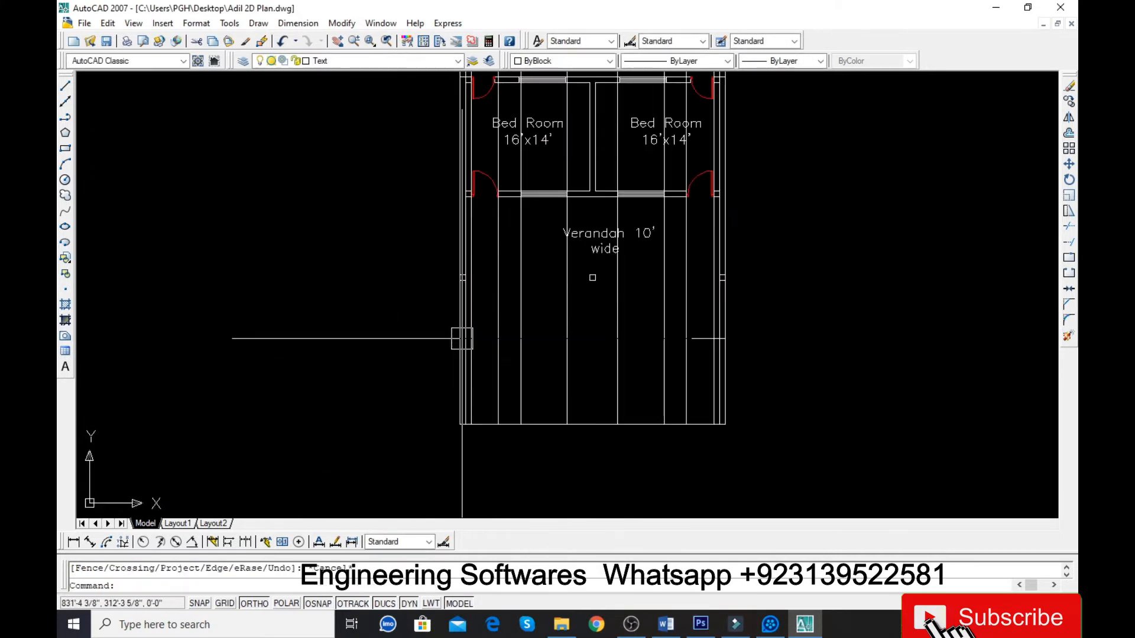
{"action": "scroll", "coordinate": [437, 251], "scroll_direction": "down", "scroll_amount": 2}
{"action": "scroll", "coordinate": [398, 291], "scroll_direction": "up", "scroll_amount": 4}
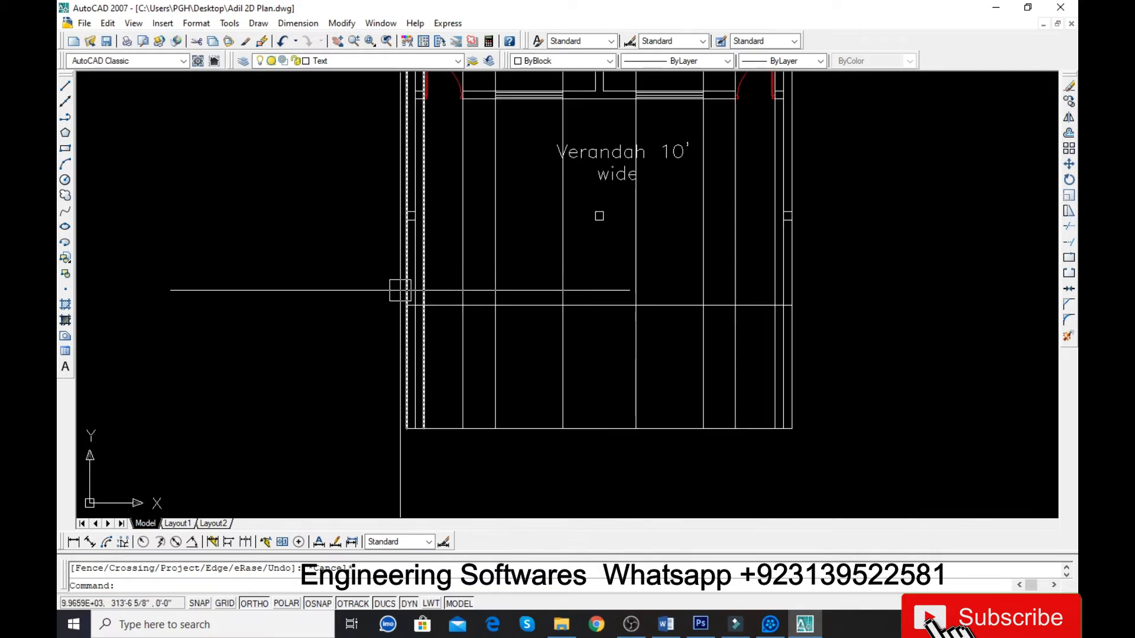
Trim the left wall and left door construction lines above the elevation's upper horizontal line.
{"action": "key", "text": "Return"}
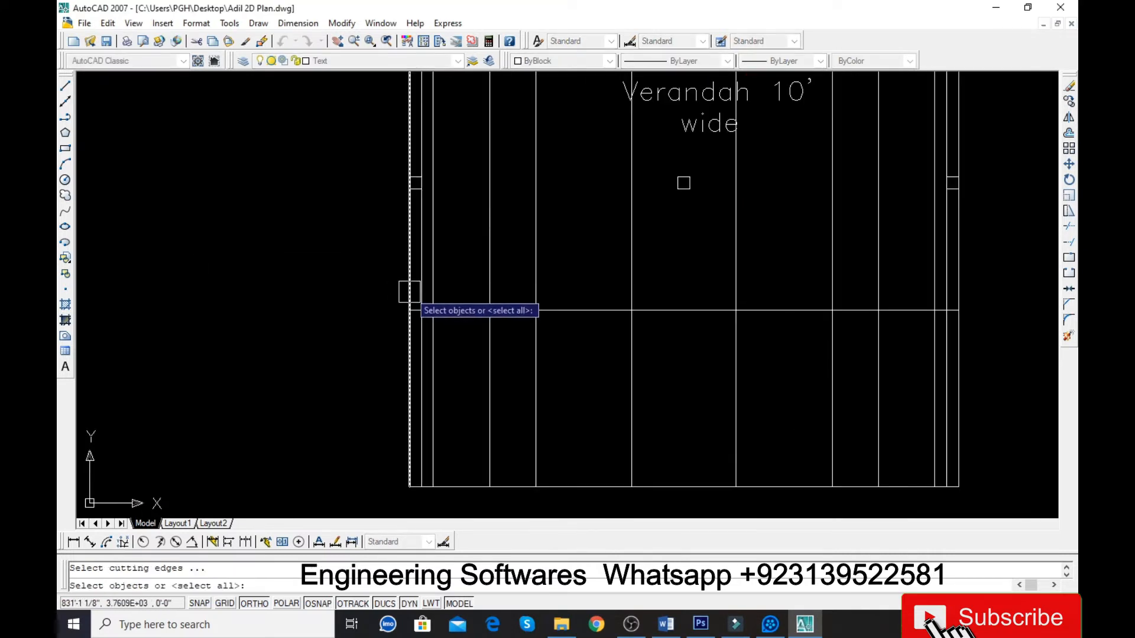
{"action": "key", "text": "Escape"}
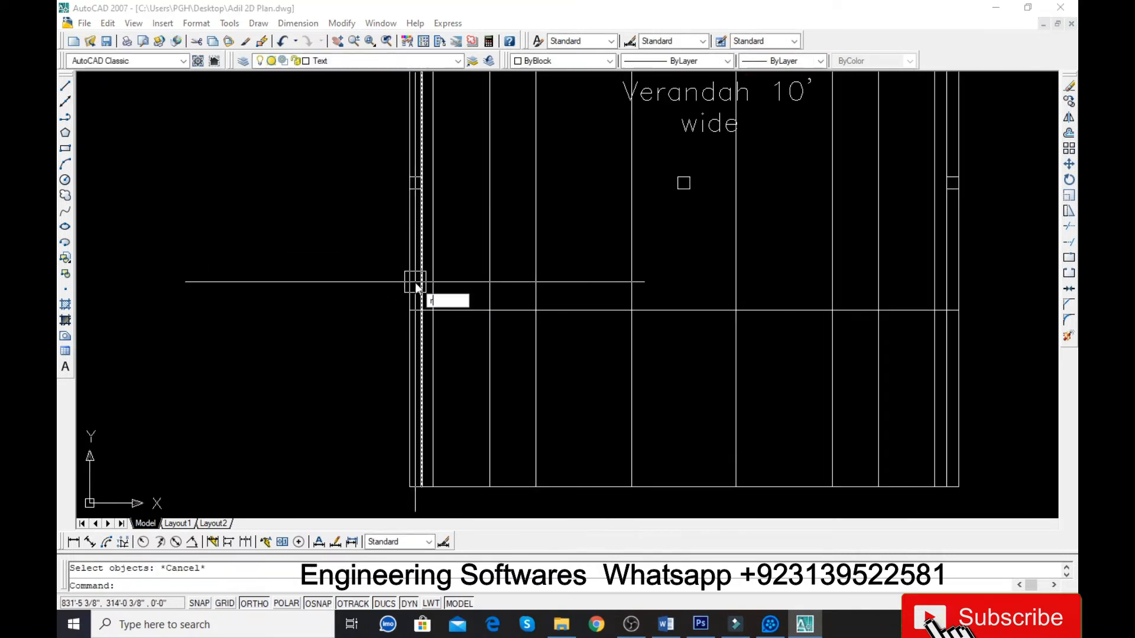
{"action": "key", "text": "Return"}
{"action": "key", "text": "Return"}
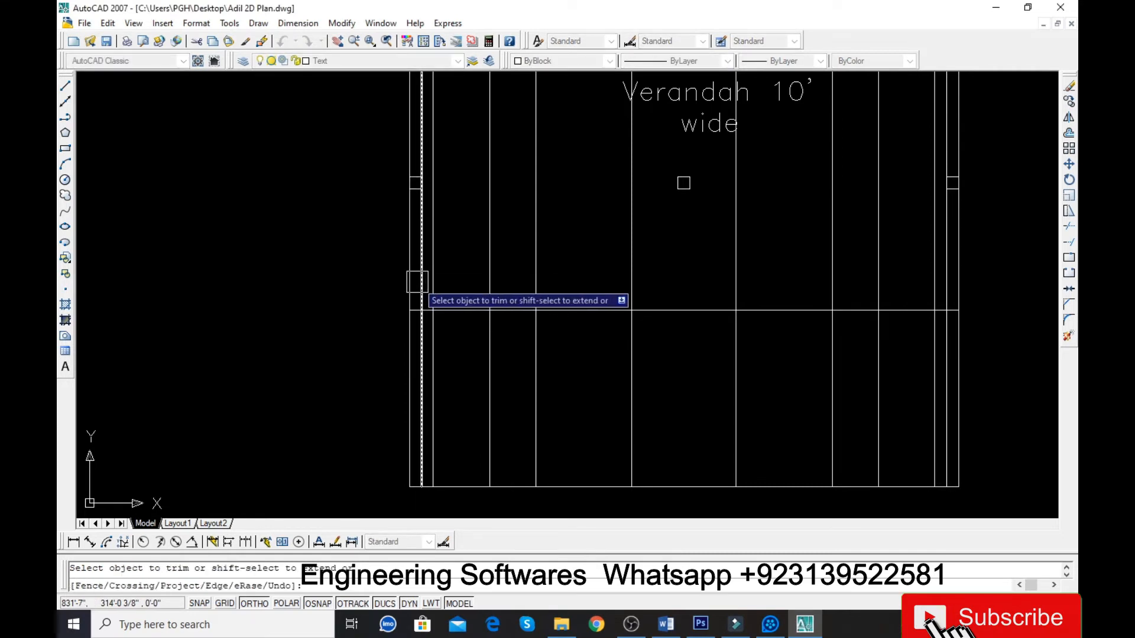
{"action": "left_click", "coordinate": [414, 282]}
{"action": "scroll", "coordinate": [344, 290], "scroll_direction": "down", "scroll_amount": 2}
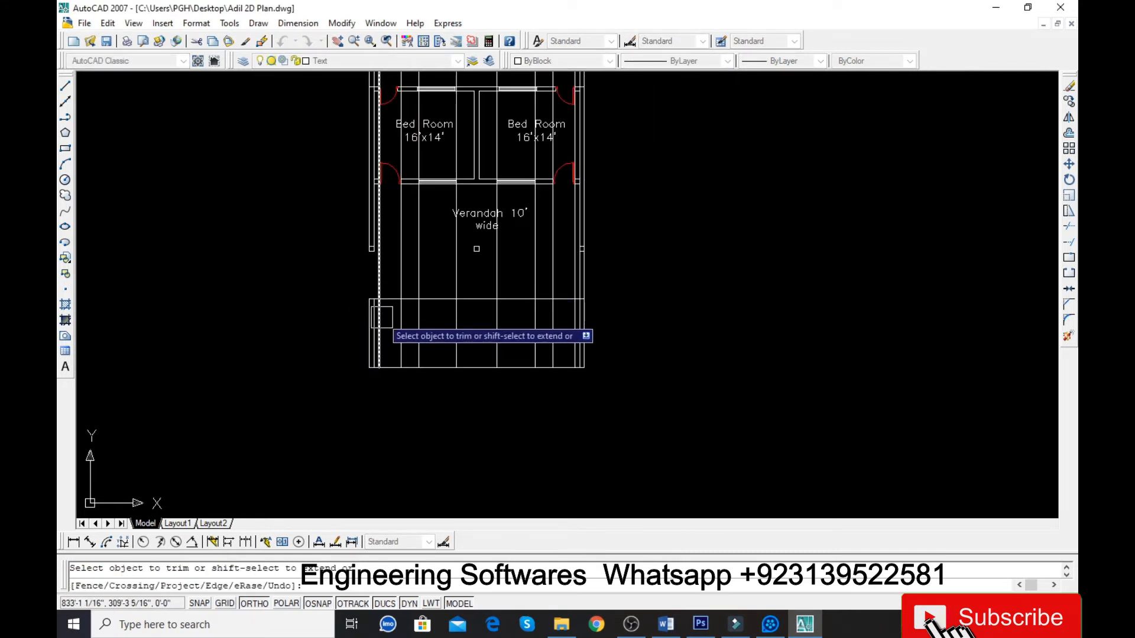
{"action": "scroll", "coordinate": [375, 316], "scroll_direction": "up", "scroll_amount": 3}
{"action": "key", "text": "Escape"}
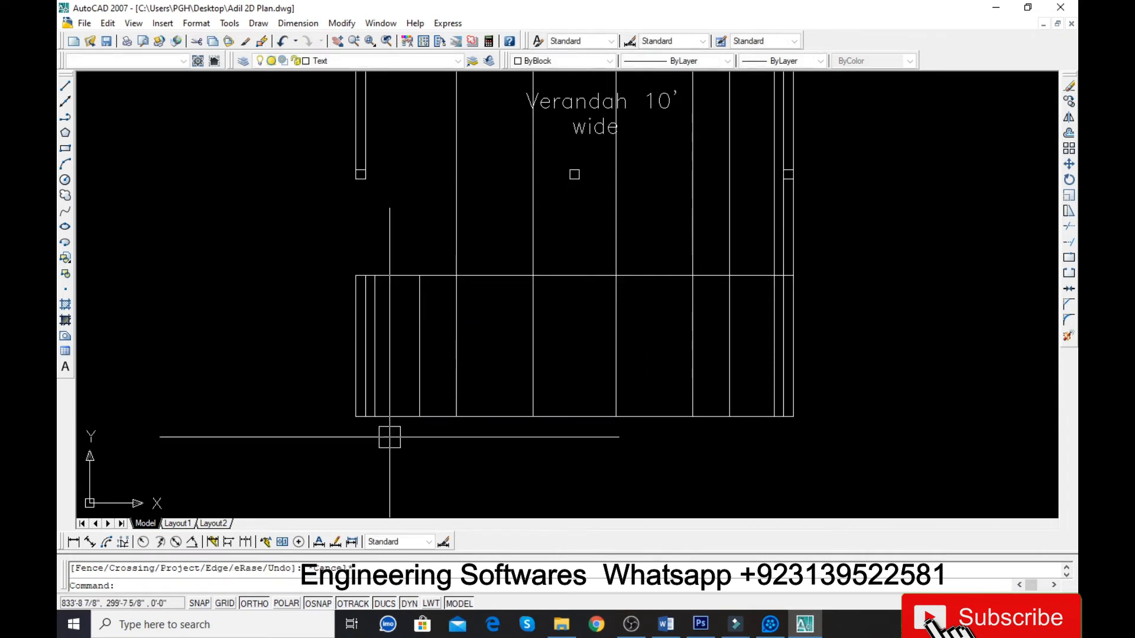
Draw a base line across the left door opening in the elevation and offset it 7' upward as the door head.
{"action": "scroll", "coordinate": [377, 423], "scroll_direction": "up", "scroll_amount": 3}
{"action": "type", "text": "l"}
{"action": "key", "text": "Return"}
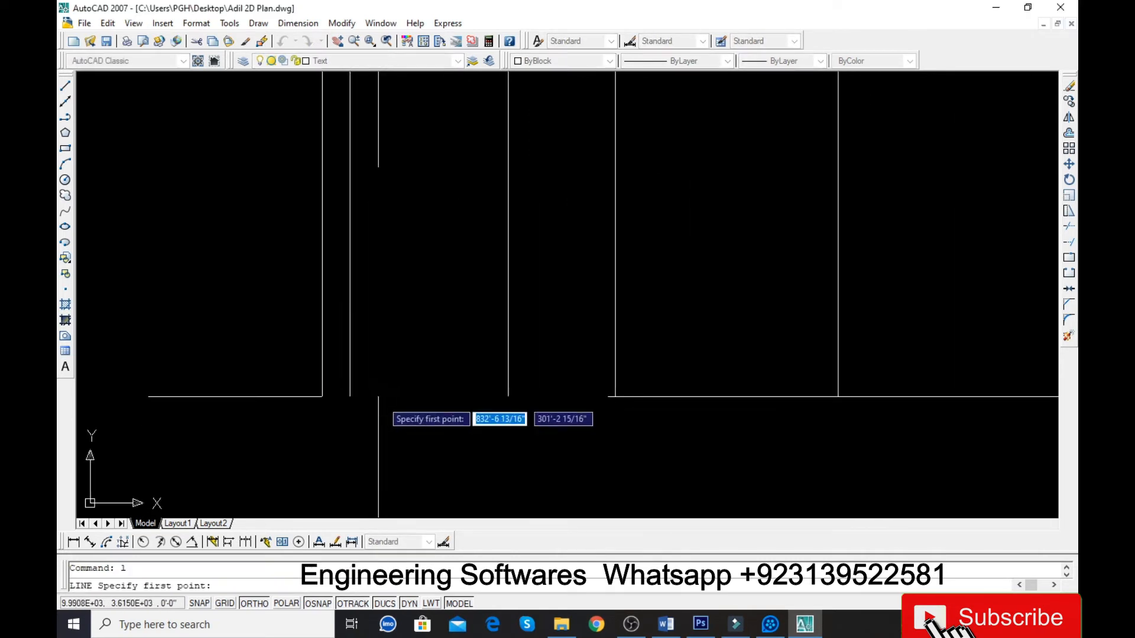
{"action": "left_click", "coordinate": [378, 396]}
{"action": "key", "text": "Return"}
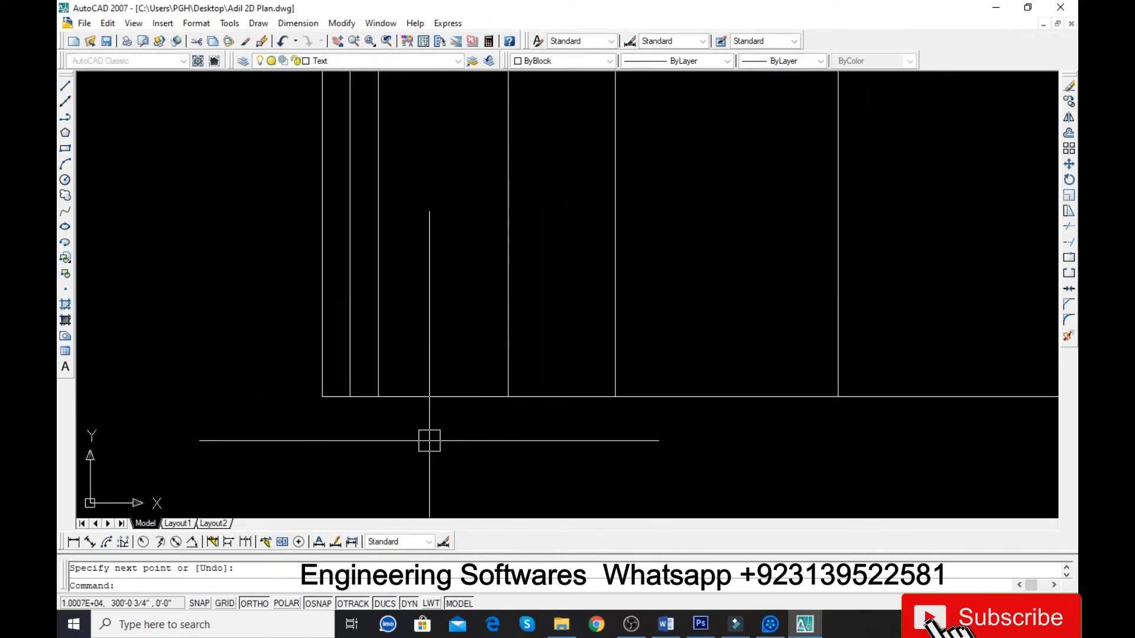
{"action": "type", "text": "o"}
{"action": "key", "text": "Return"}
{"action": "type", "text": "7"}
{"action": "key", "text": "Return"}
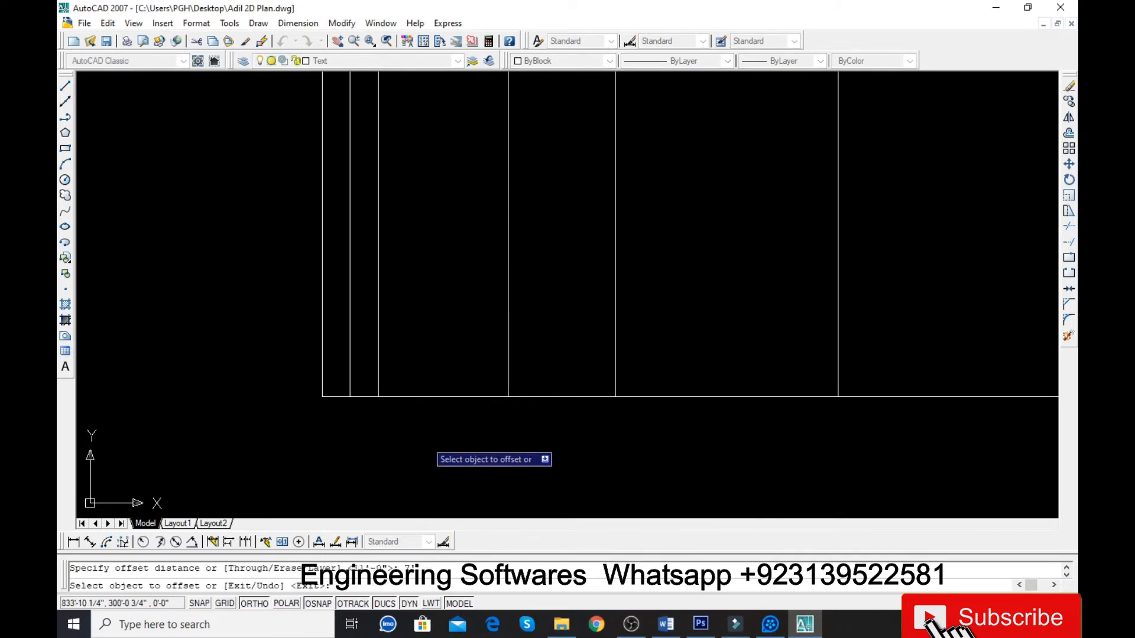
{"action": "key", "text": "Escape"}
{"action": "scroll", "coordinate": [416, 405], "scroll_direction": "down", "scroll_amount": 2}
Trim the left door's vertical edge lines above the door head in the elevation.
{"action": "scroll", "coordinate": [420, 300], "scroll_direction": "up", "scroll_amount": 4}
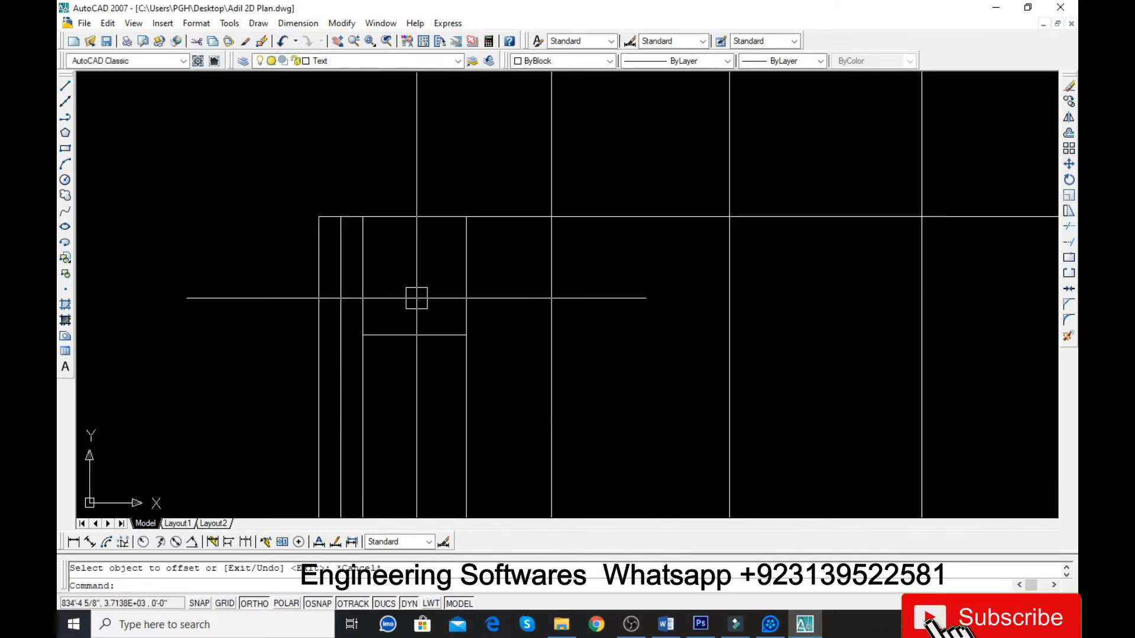
{"action": "type", "text": "tr"}
{"action": "key", "text": "Return"}
{"action": "key", "text": "Return"}
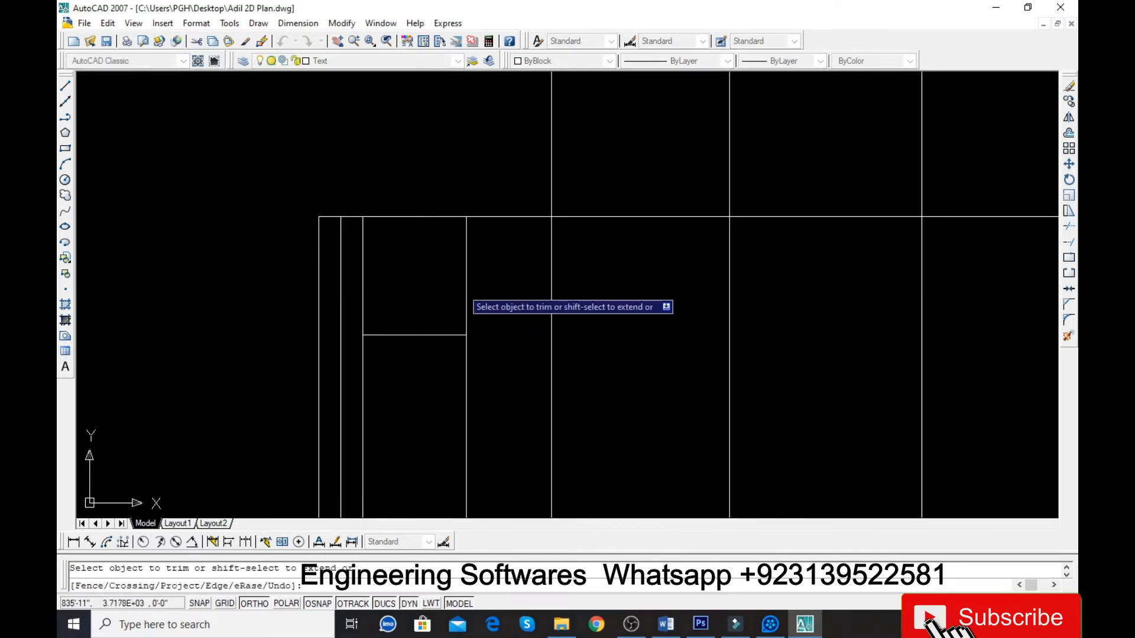
{"action": "key", "text": "Escape"}
{"action": "scroll", "coordinate": [390, 307], "scroll_direction": "down", "scroll_amount": 2}
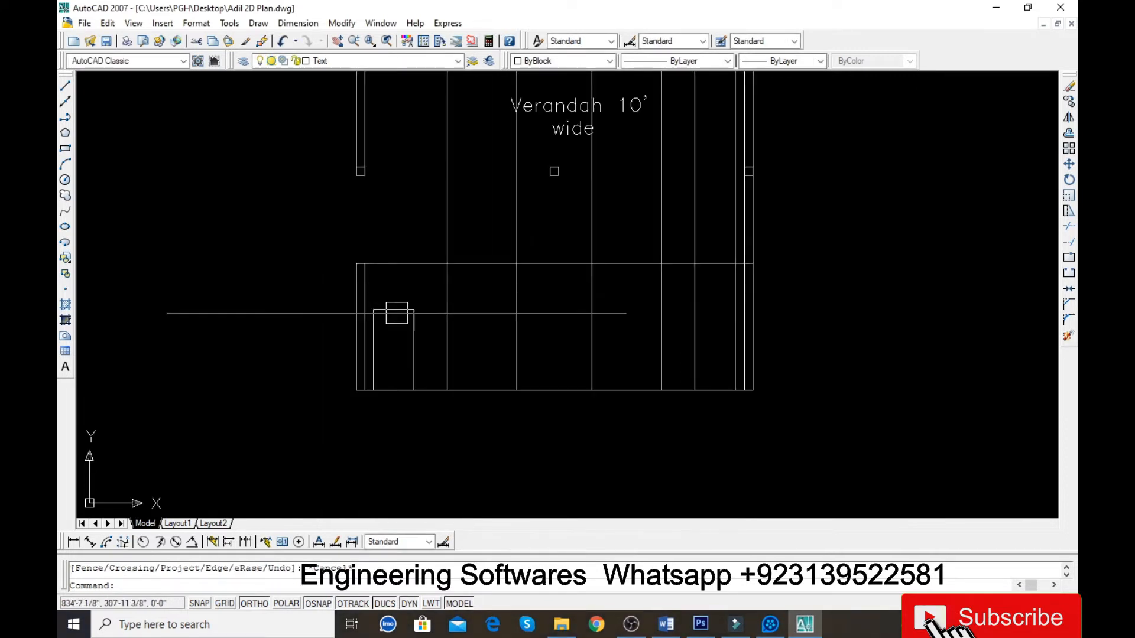
Draw base lines between the projected edges of both windows along the elevation's bottom line.
{"action": "scroll", "coordinate": [453, 399], "scroll_direction": "up", "scroll_amount": 2}
{"action": "key", "text": "Return"}
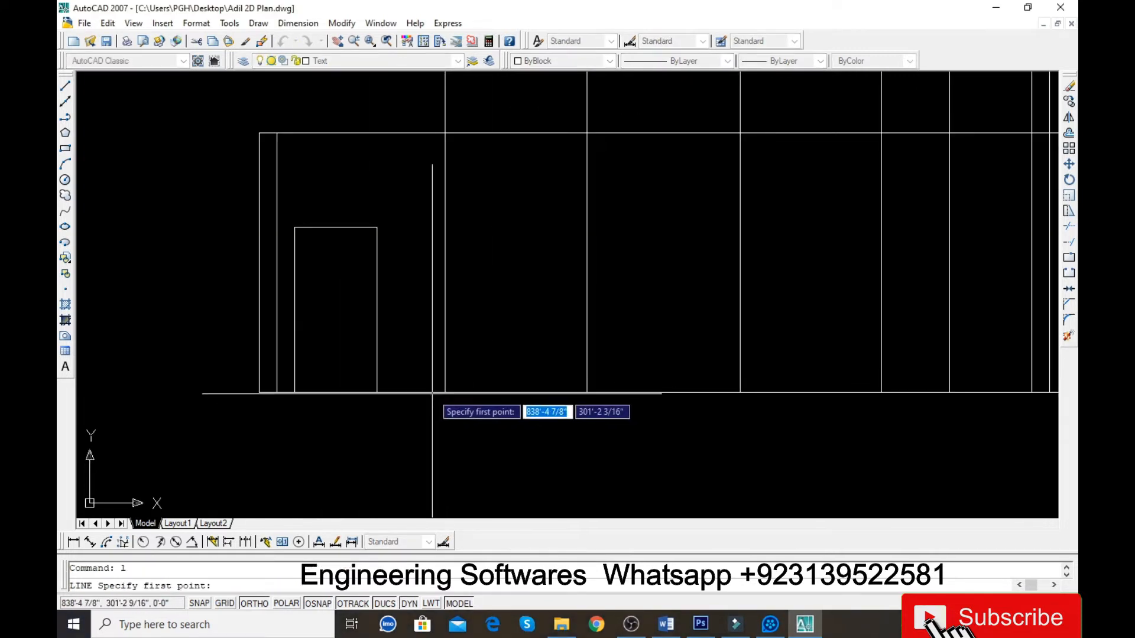
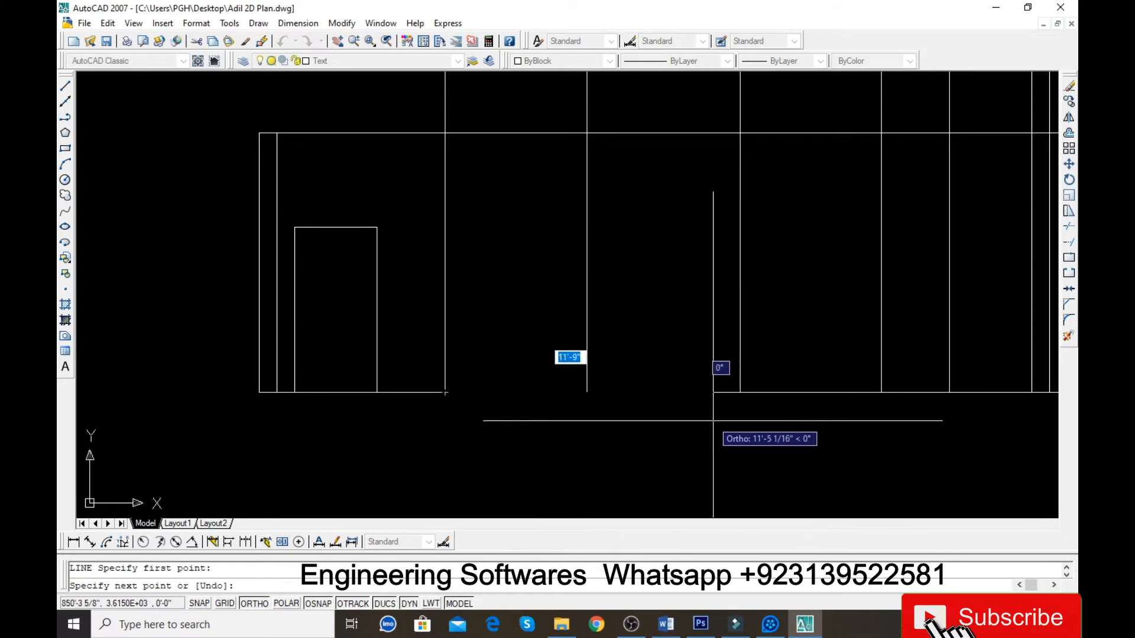
{"action": "key", "text": "Return"}
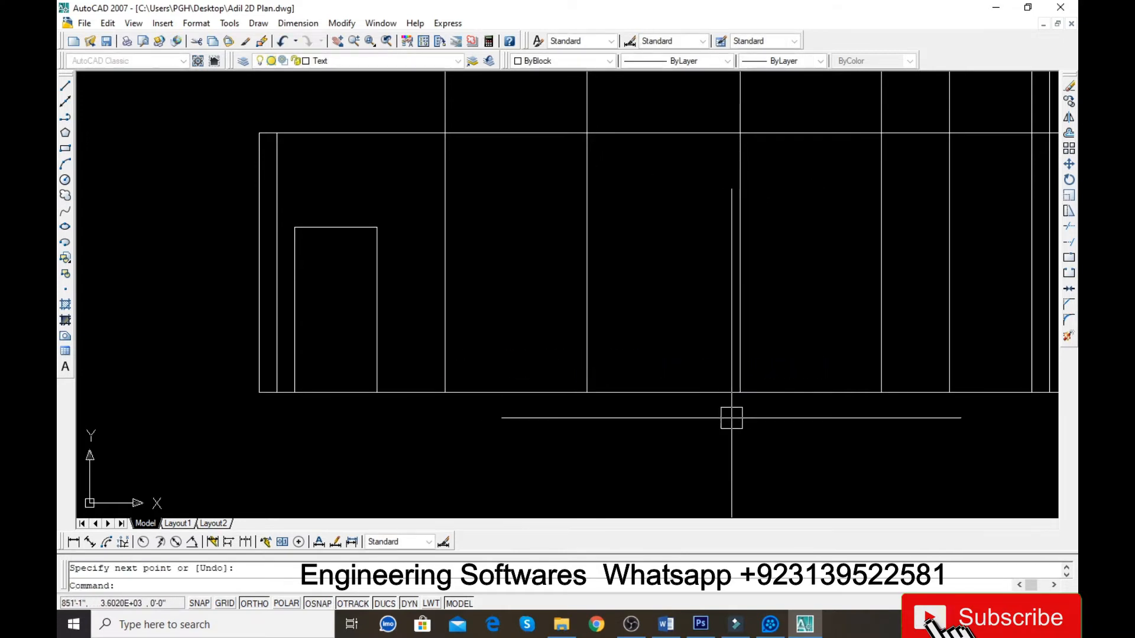
{"action": "key", "text": "Return"}
{"action": "left_click", "coordinate": [742, 396]}
{"action": "left_click", "coordinate": [881, 392]}
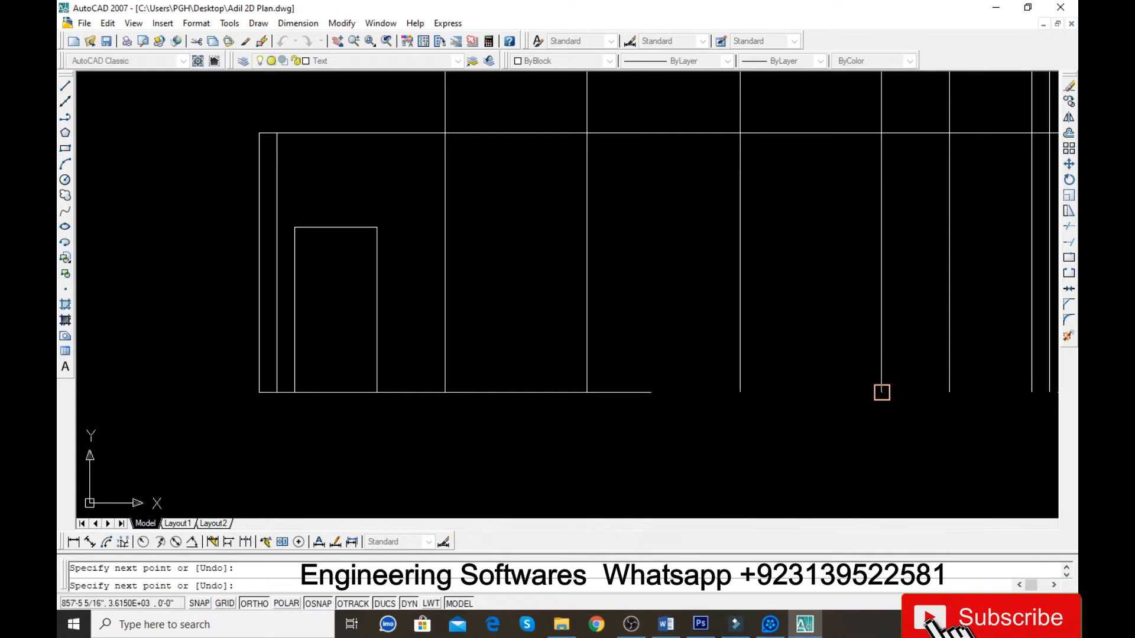
{"action": "key", "text": "Return"}
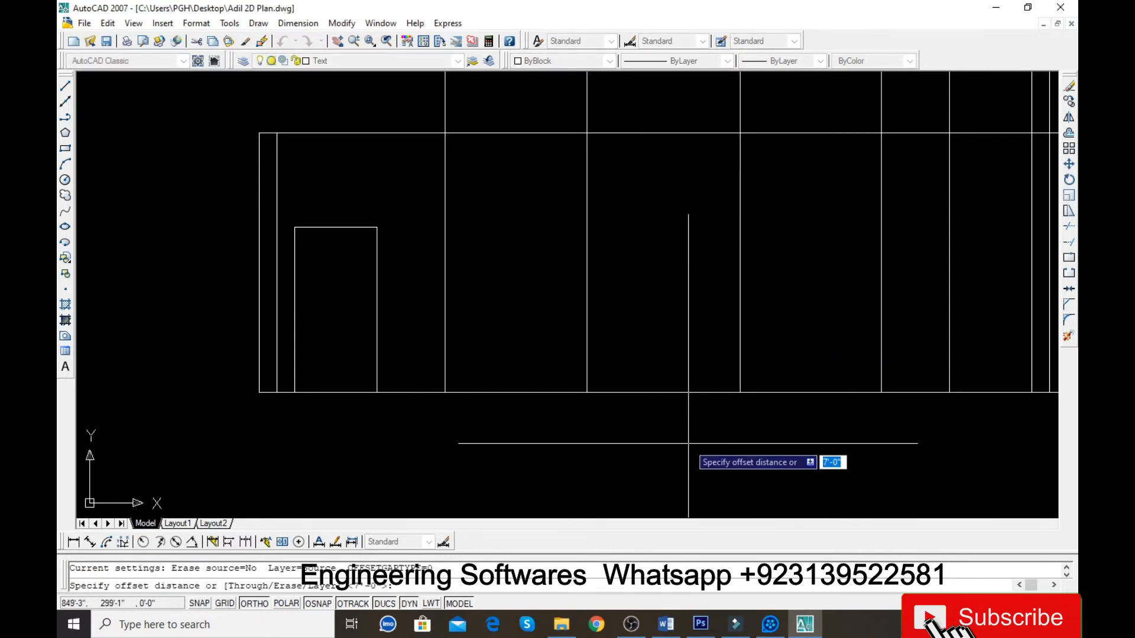
Offset both window base lines 2'-6" upward to form the window sills.
{"action": "type", "text": "2.3"}
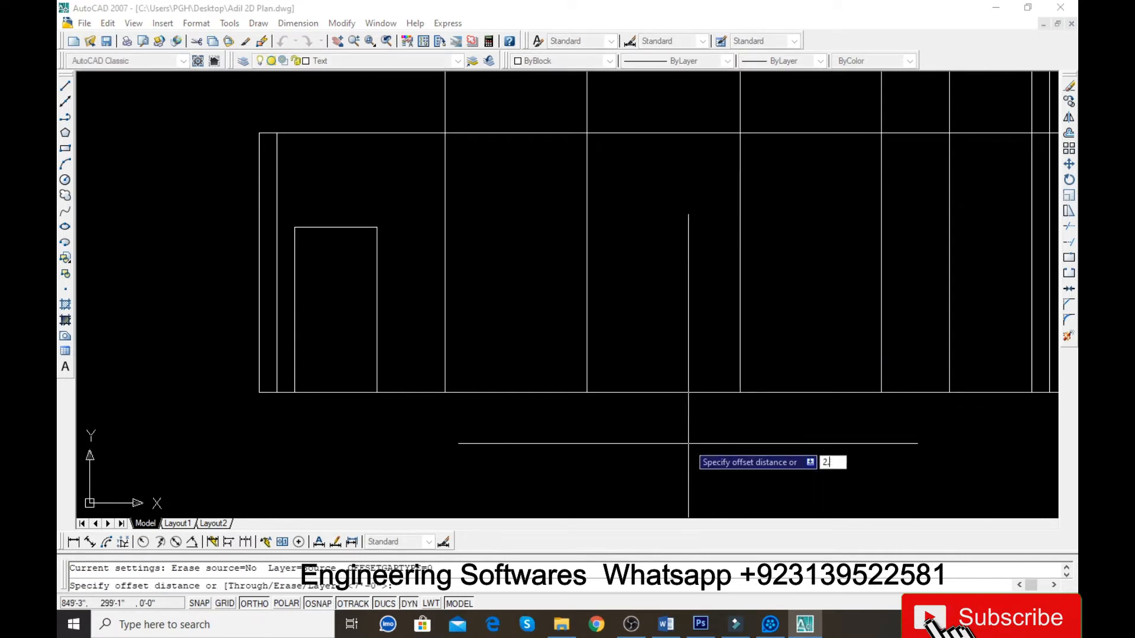
{"action": "key", "text": "Return"}
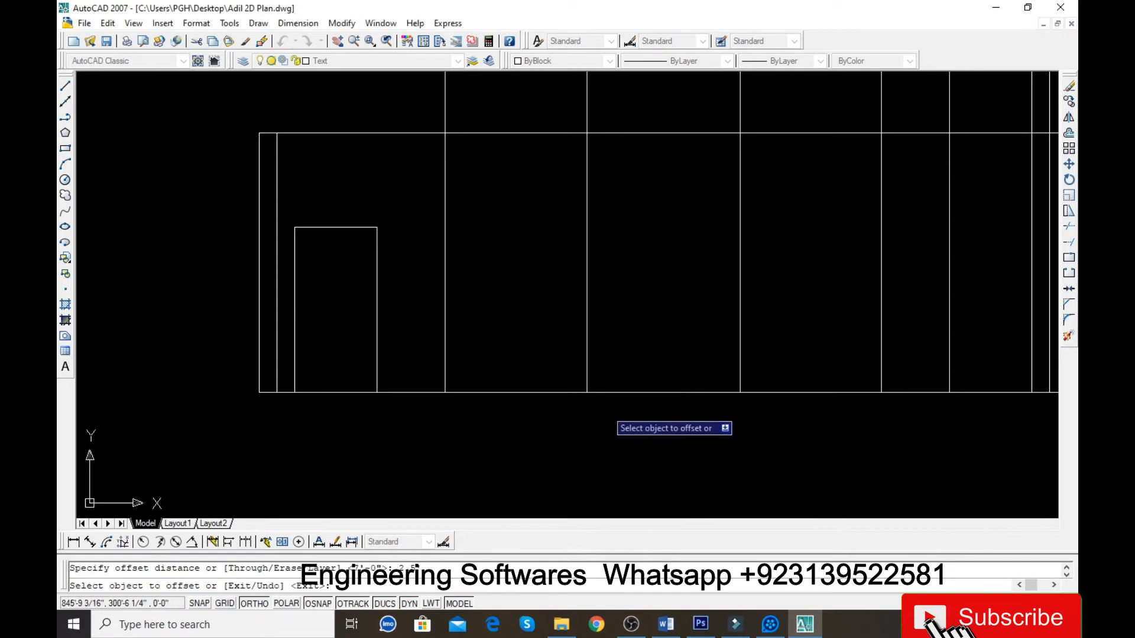
{"action": "left_click", "coordinate": [532, 392]}
{"action": "left_click", "coordinate": [550, 352]}
{"action": "left_click", "coordinate": [827, 391]}
{"action": "left_click", "coordinate": [838, 340]}
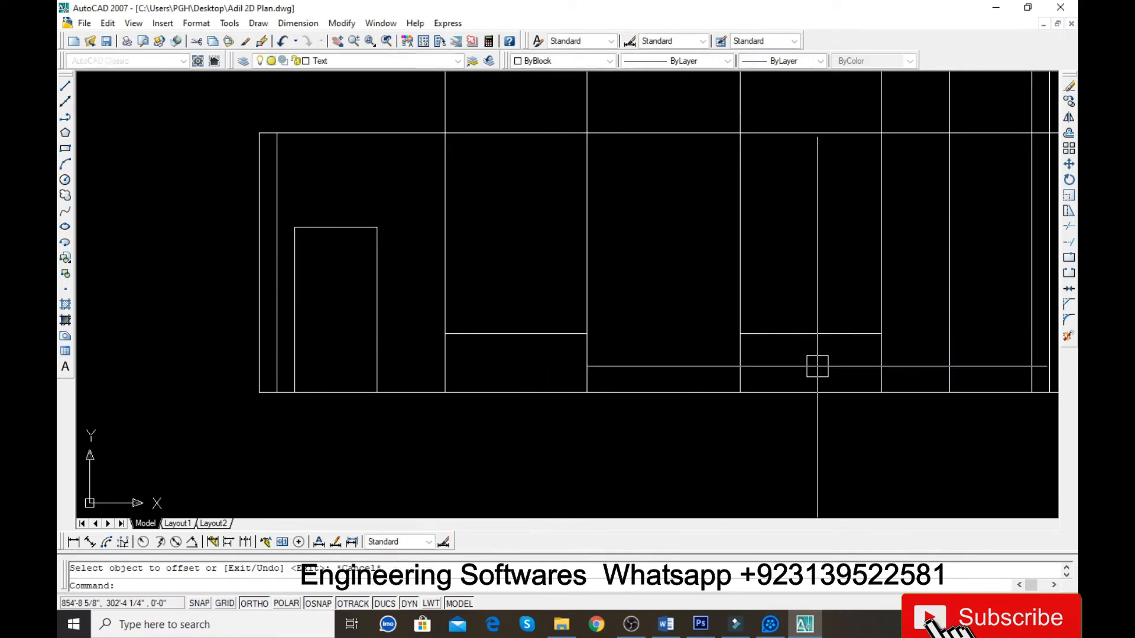
Offset both window sill lines 4.5' upward to form the window heads.
{"action": "key", "text": "Return"}
{"action": "key", "text": "Return"}
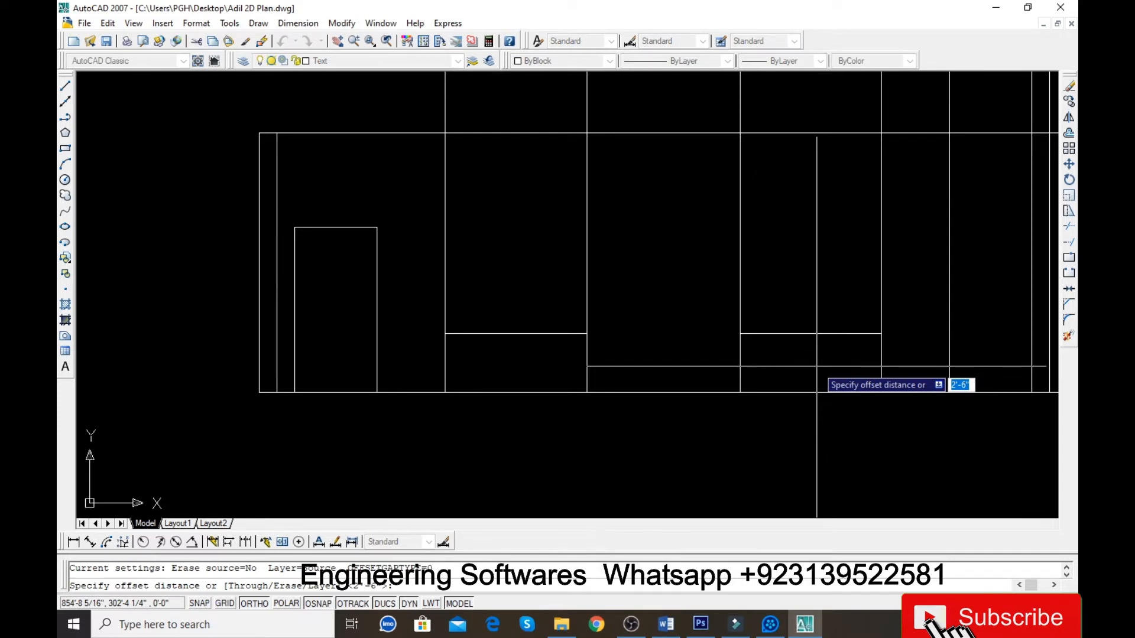
{"action": "key", "text": "BackSpace"}
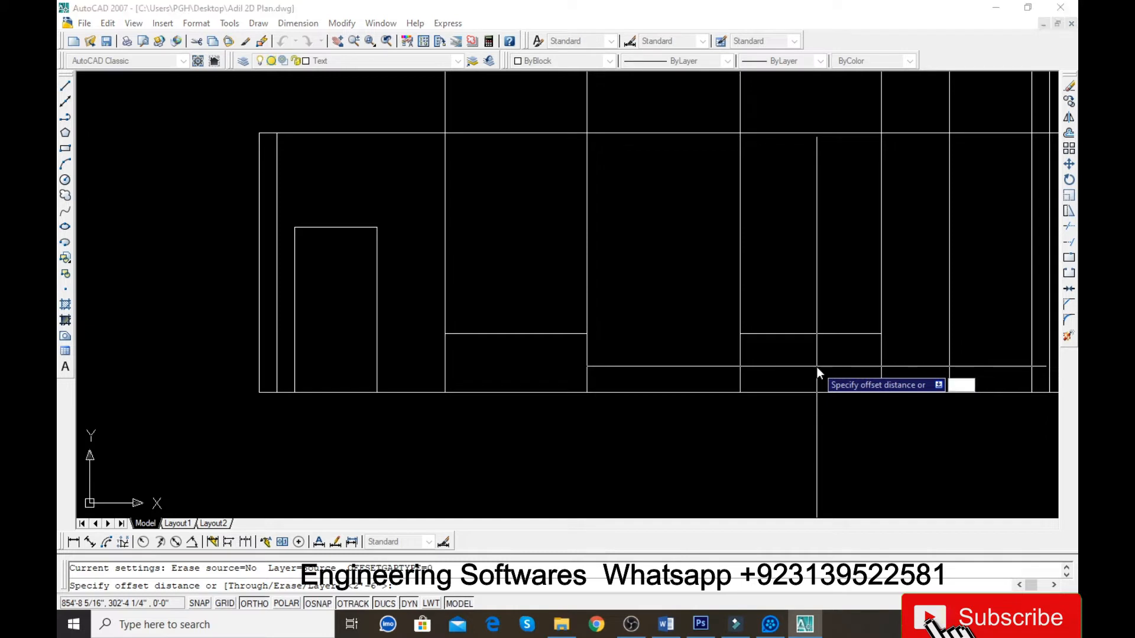
{"action": "type", "text": "4.5'"}
{"action": "key", "text": "Return"}
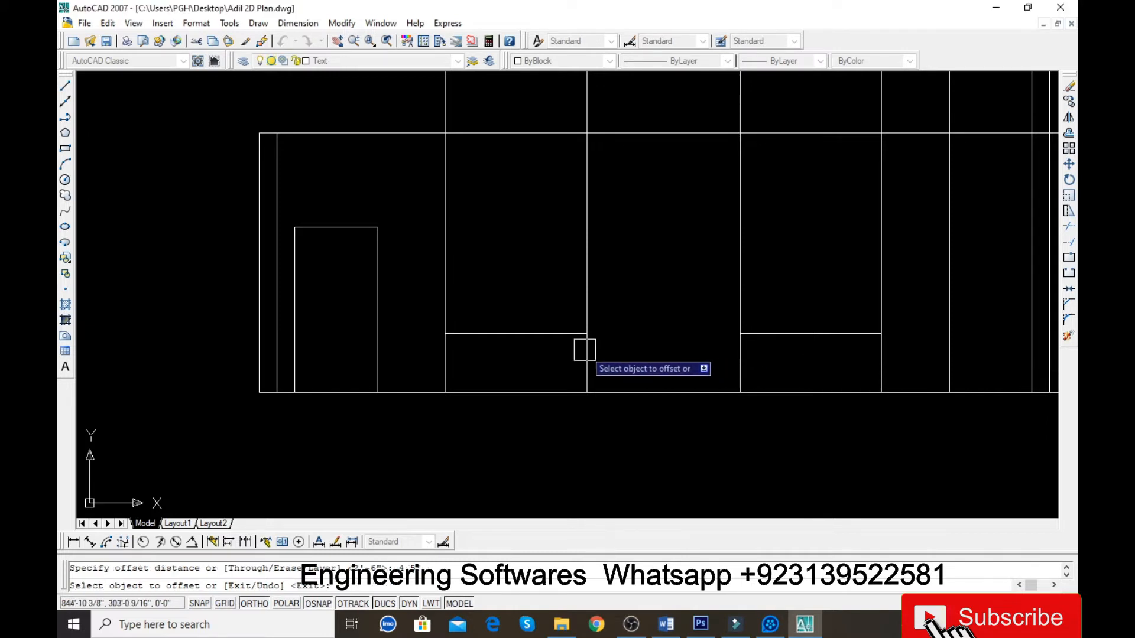
{"action": "left_click", "coordinate": [550, 332]}
{"action": "left_click", "coordinate": [531, 271]}
{"action": "left_click", "coordinate": [789, 335]}
{"action": "left_click", "coordinate": [783, 312]}
{"action": "key", "text": "Escape"}
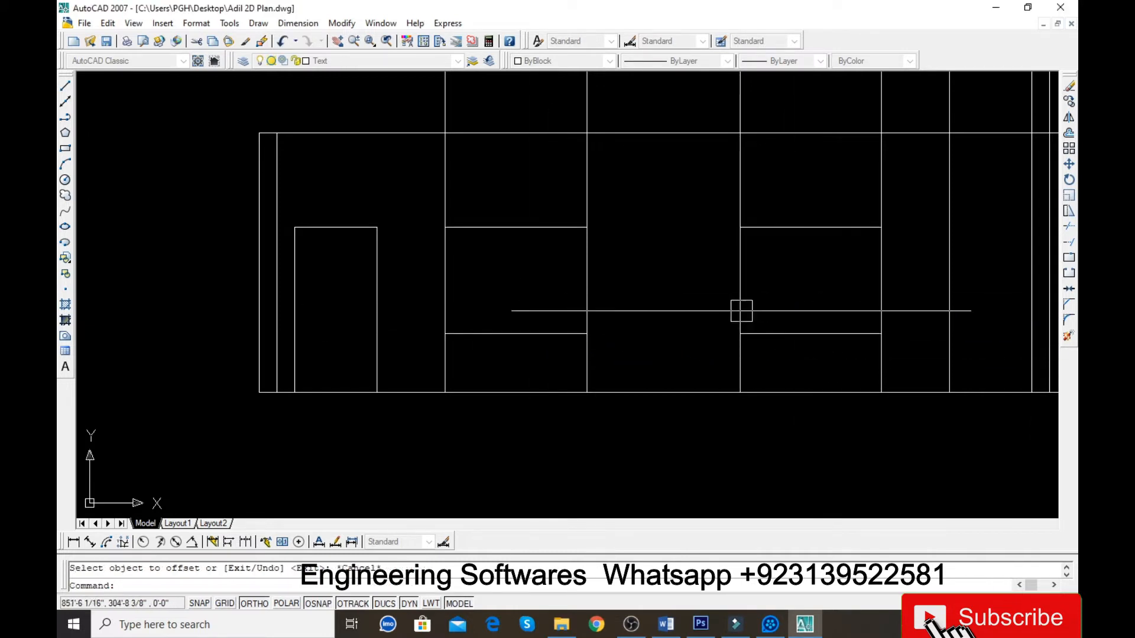
Draw a horizontal construction line through the door head to check it against the window heads, and erase it.
{"action": "type", "text": "xl"}
{"action": "key", "text": "Return"}
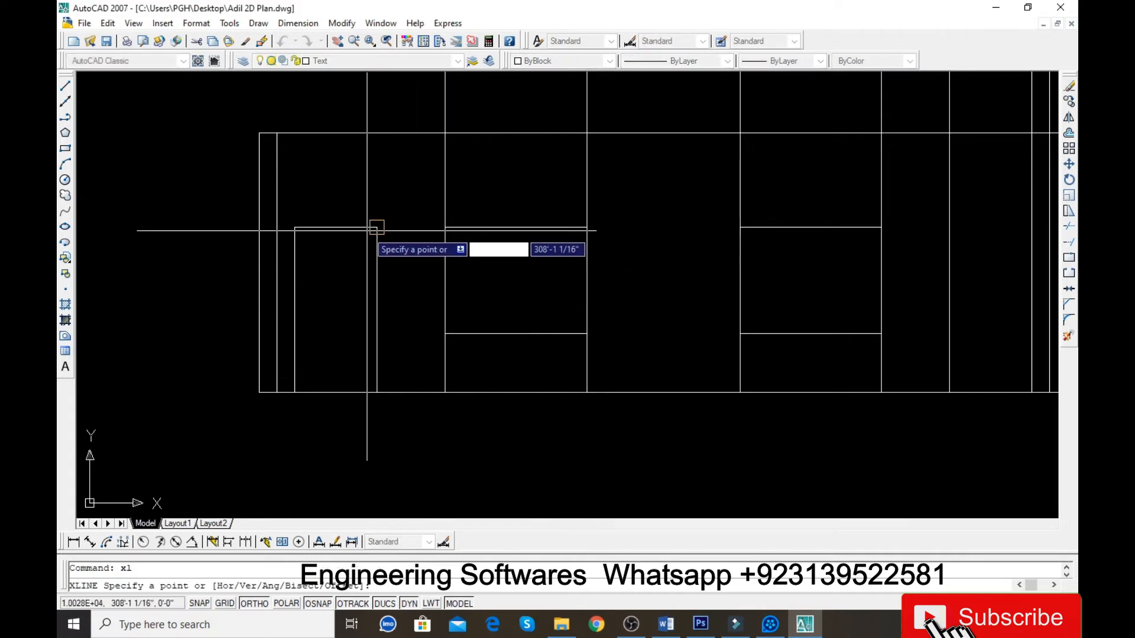
{"action": "left_click", "coordinate": [377, 226]}
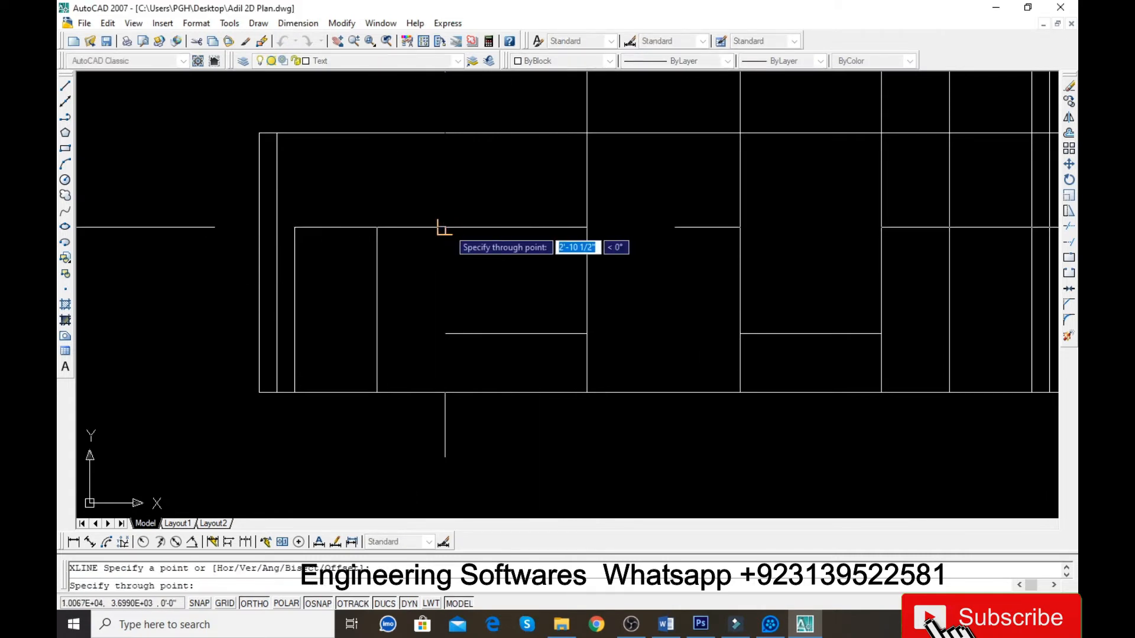
{"action": "left_click", "coordinate": [440, 227]}
{"action": "key", "text": "Escape"}
{"action": "left_click", "coordinate": [391, 228]}
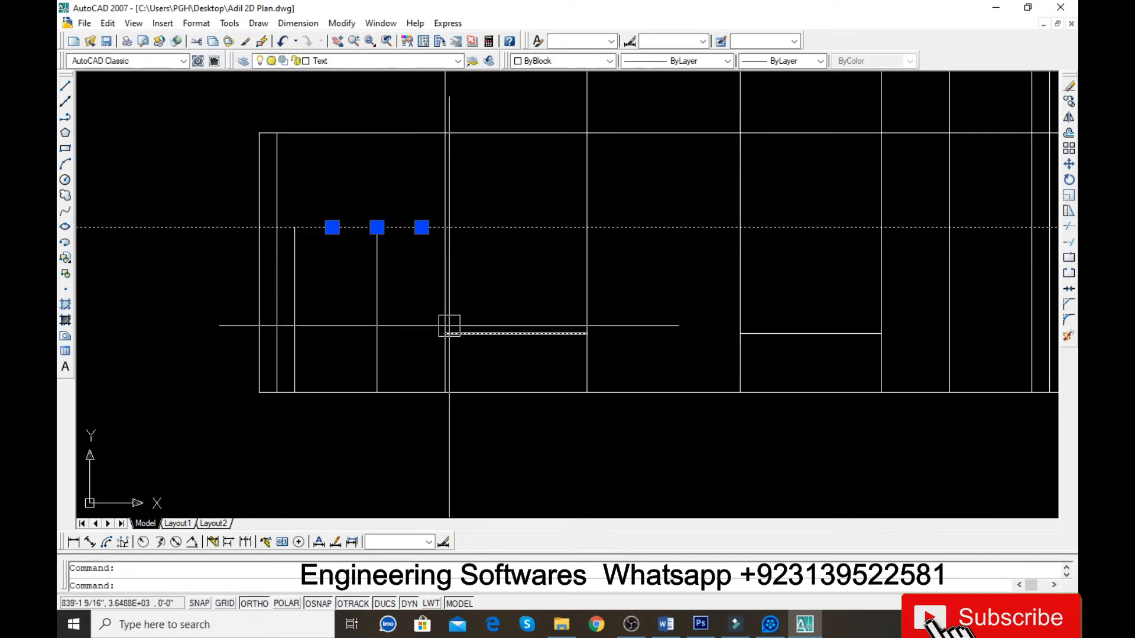
{"action": "key", "text": "Delete"}
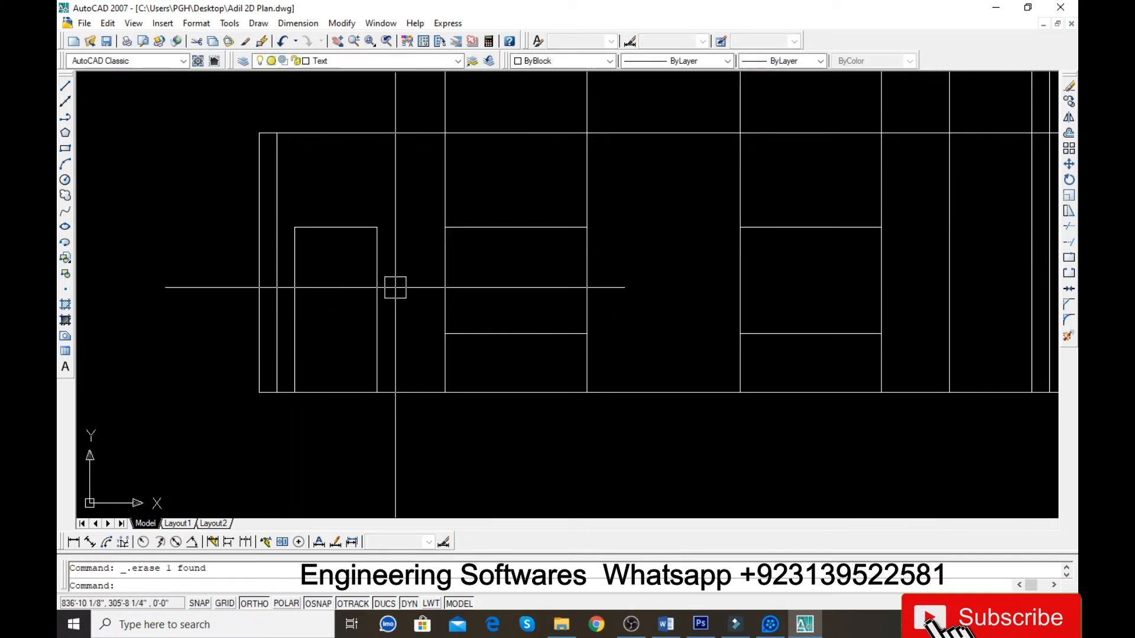
Trim both windows' vertical edge lines above the heads and below the sills in the elevation.
{"action": "type", "text": "tr"}
{"action": "key", "text": "Return"}
{"action": "key", "text": "Return"}
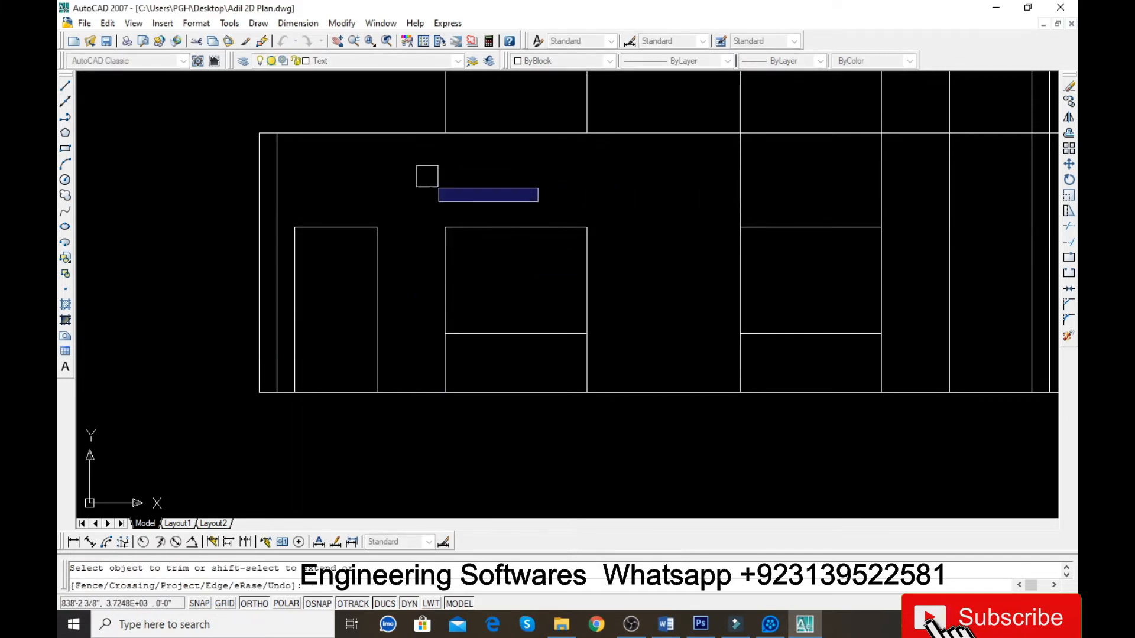
{"action": "scroll", "coordinate": [494, 157], "scroll_direction": "up", "scroll_amount": 2}
{"action": "scroll", "coordinate": [538, 251], "scroll_direction": "down", "scroll_amount": 3}
{"action": "left_click", "coordinate": [620, 249]}
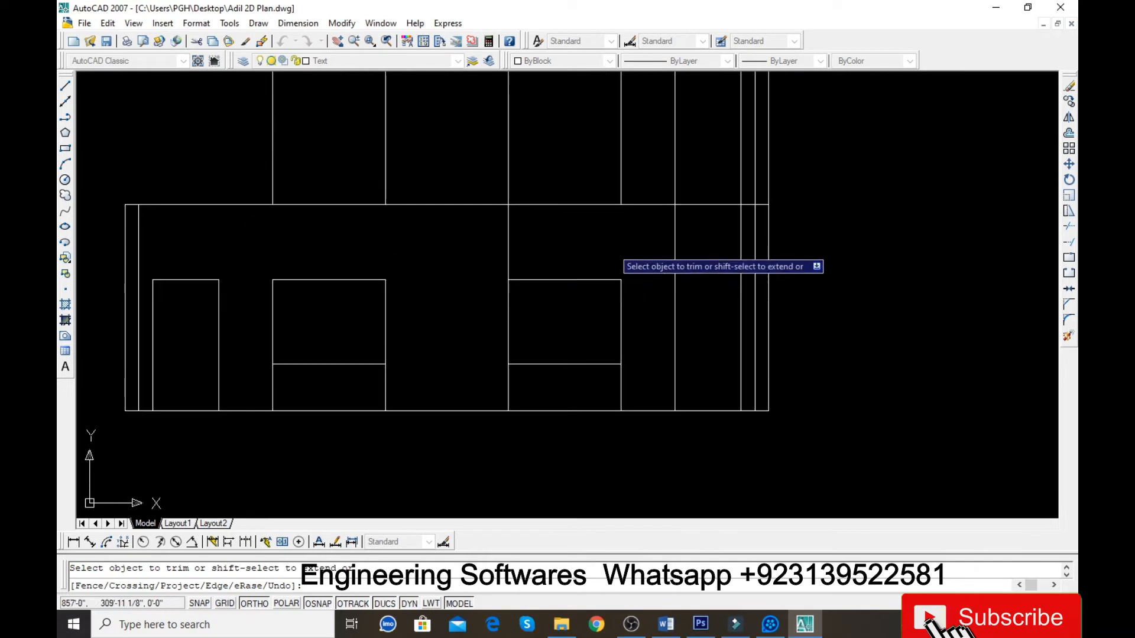
{"action": "left_click", "coordinate": [533, 236]}
{"action": "left_click", "coordinate": [463, 237]}
{"action": "left_click", "coordinate": [378, 382]}
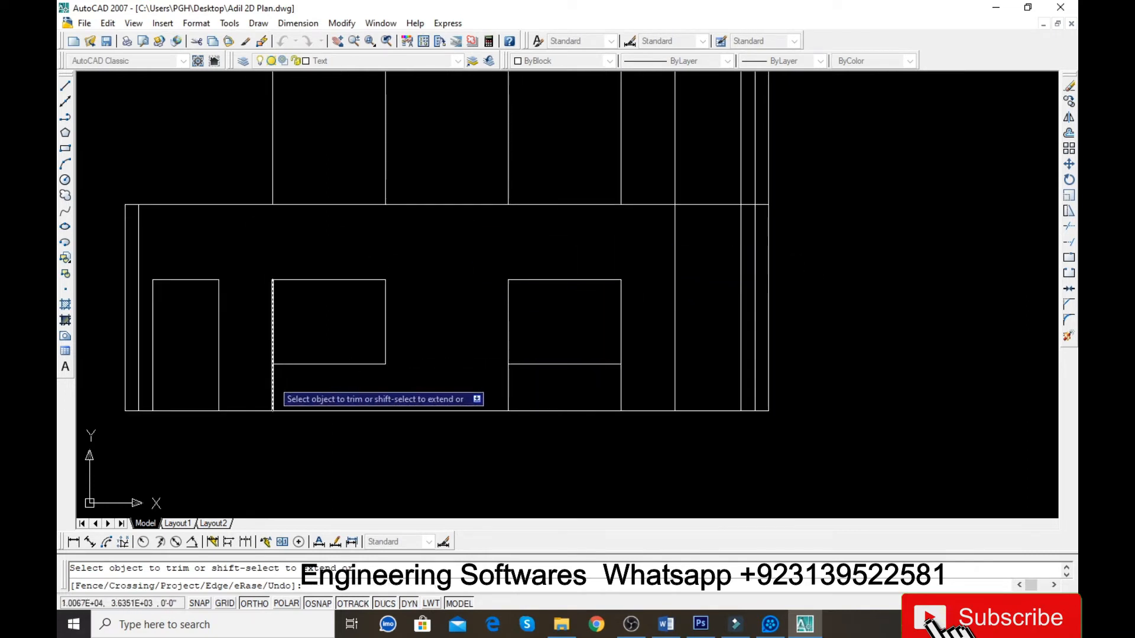
{"action": "left_click", "coordinate": [274, 384]}
{"action": "left_click", "coordinate": [512, 385]}
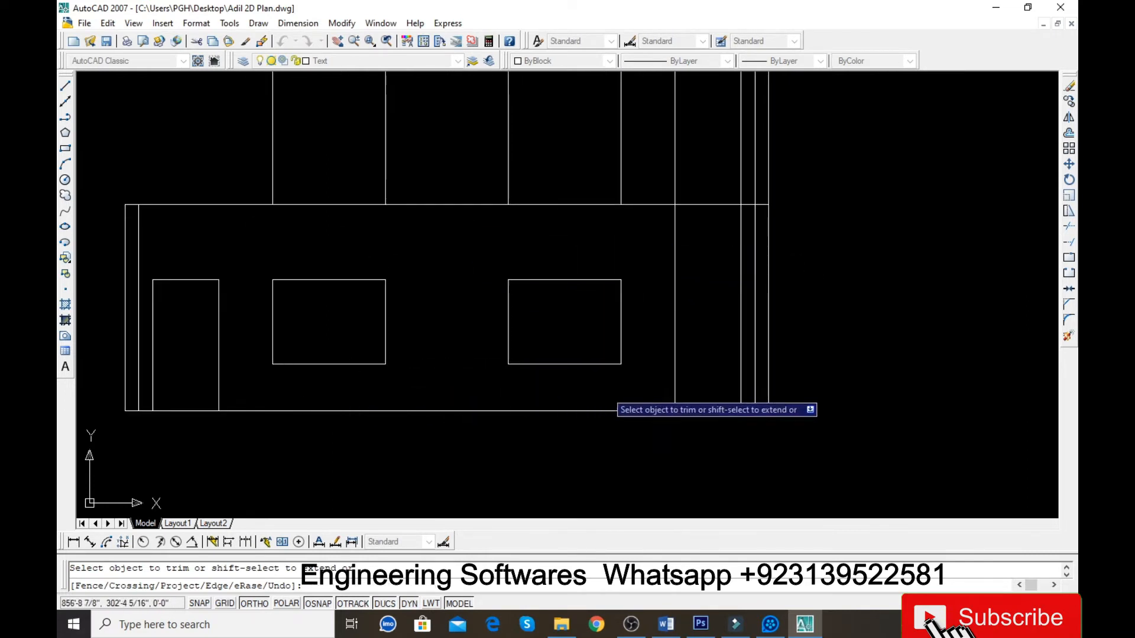
{"action": "scroll", "coordinate": [639, 437], "scroll_direction": "down", "scroll_amount": 2}
{"action": "key", "text": "Escape"}
Erase the four leftover window construction lines running over the verandah above the elevation.
{"action": "left_click", "coordinate": [643, 261]}
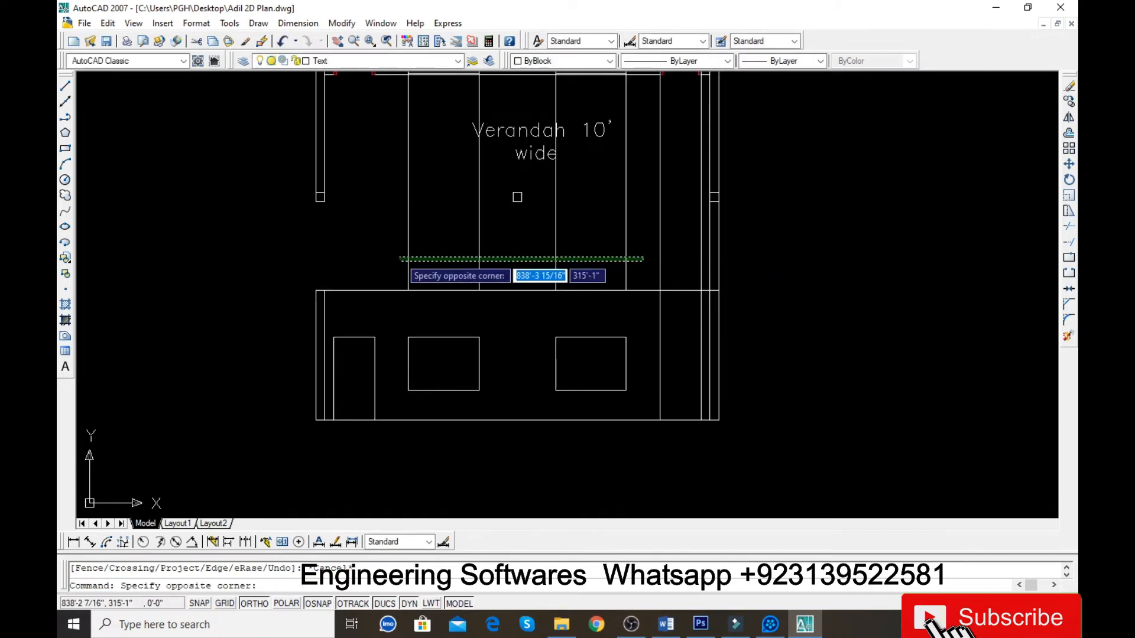
{"action": "left_click", "coordinate": [396, 272]}
{"action": "key", "text": "Delete"}
Erase the leftover left wall construction lines extending above the bedroom plan.
{"action": "scroll", "coordinate": [467, 407], "scroll_direction": "down", "scroll_amount": 3}
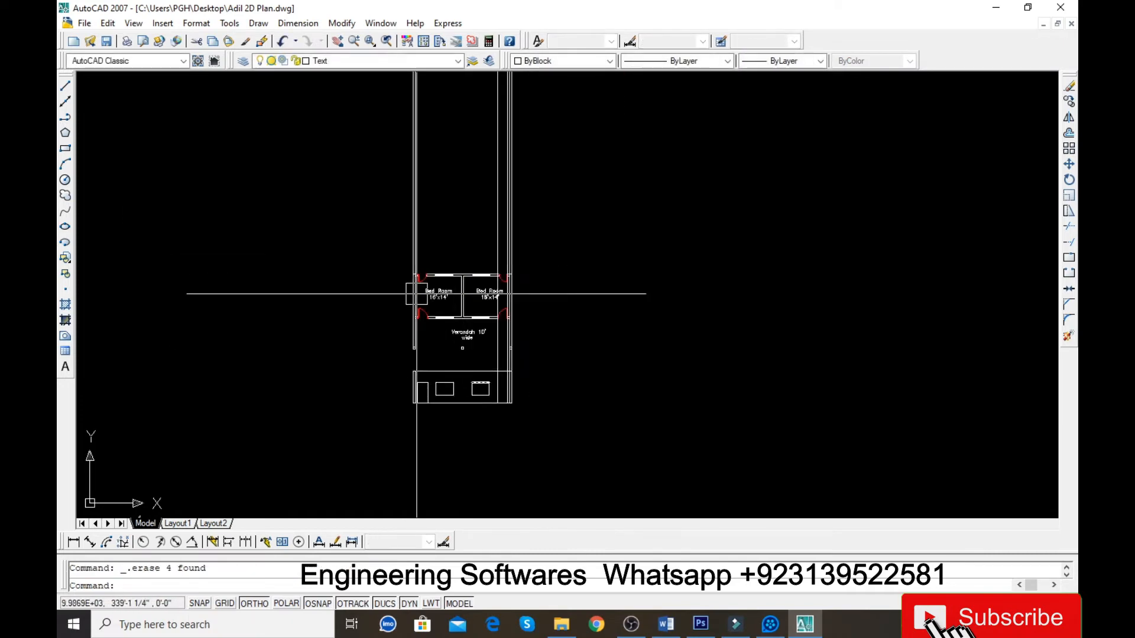
{"action": "scroll", "coordinate": [419, 244], "scroll_direction": "up", "scroll_amount": 3}
{"action": "left_click", "coordinate": [422, 242]}
{"action": "left_click", "coordinate": [362, 217]}
{"action": "key", "text": "Delete"}
{"action": "scroll", "coordinate": [336, 244], "scroll_direction": "down", "scroll_amount": 2}
{"action": "scroll", "coordinate": [354, 266], "scroll_direction": "down", "scroll_amount": 1}
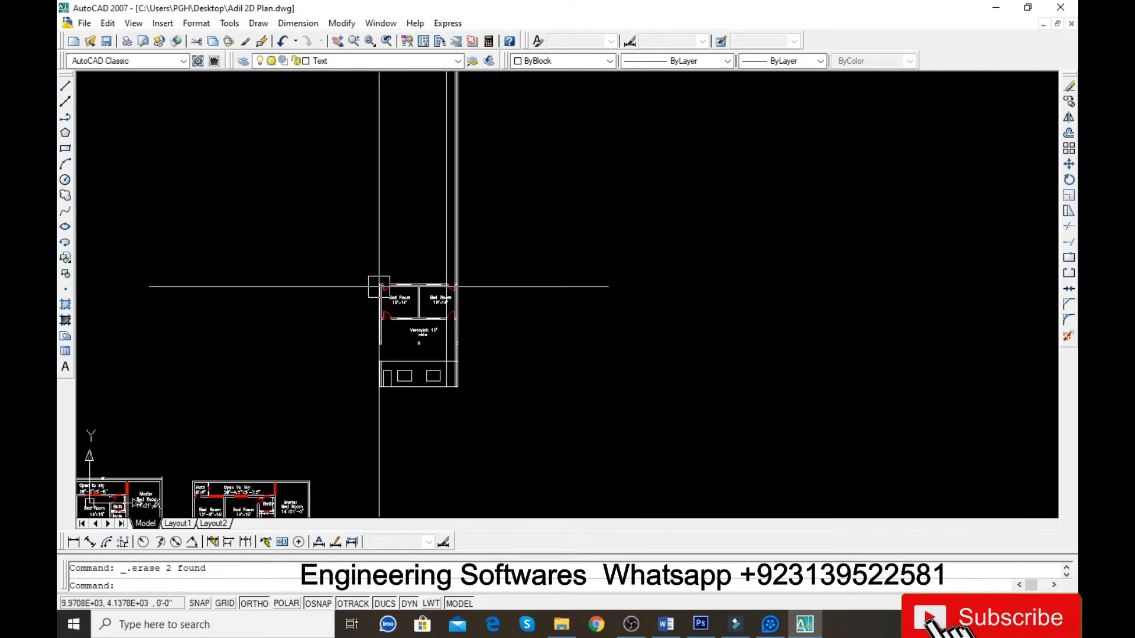
{"action": "scroll", "coordinate": [445, 393], "scroll_direction": "up", "scroll_amount": 6}
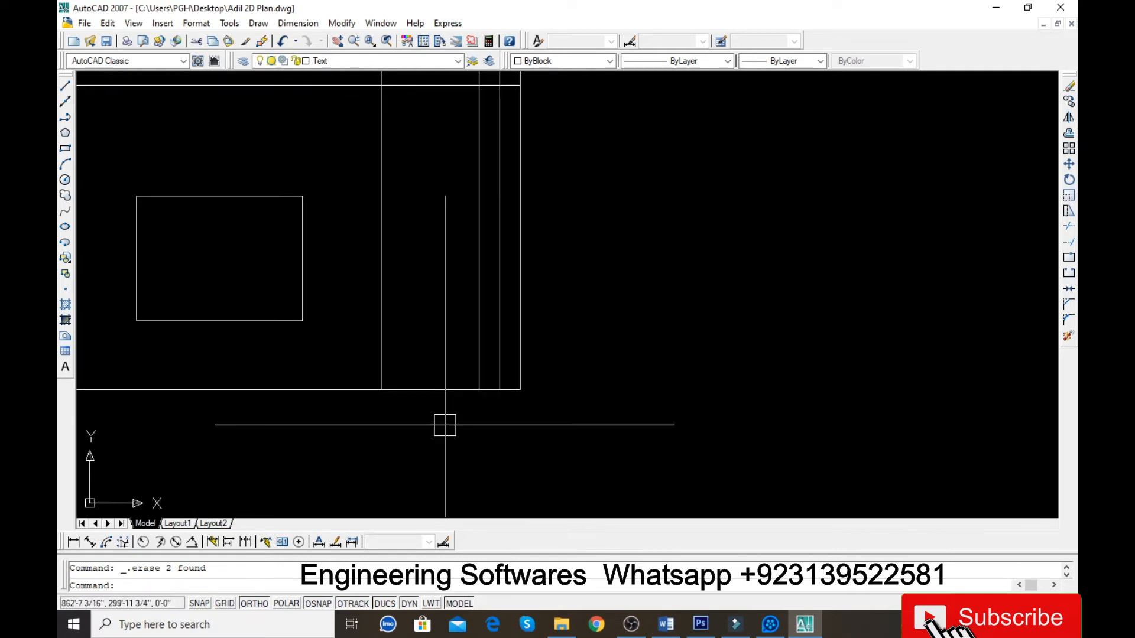
Draw a base line between the right-hand door's edges and offset it upward to form the door head level with the window heads.
{"action": "type", "text": "l"}
{"action": "key", "text": "Return"}
{"action": "left_click", "coordinate": [381, 389]}
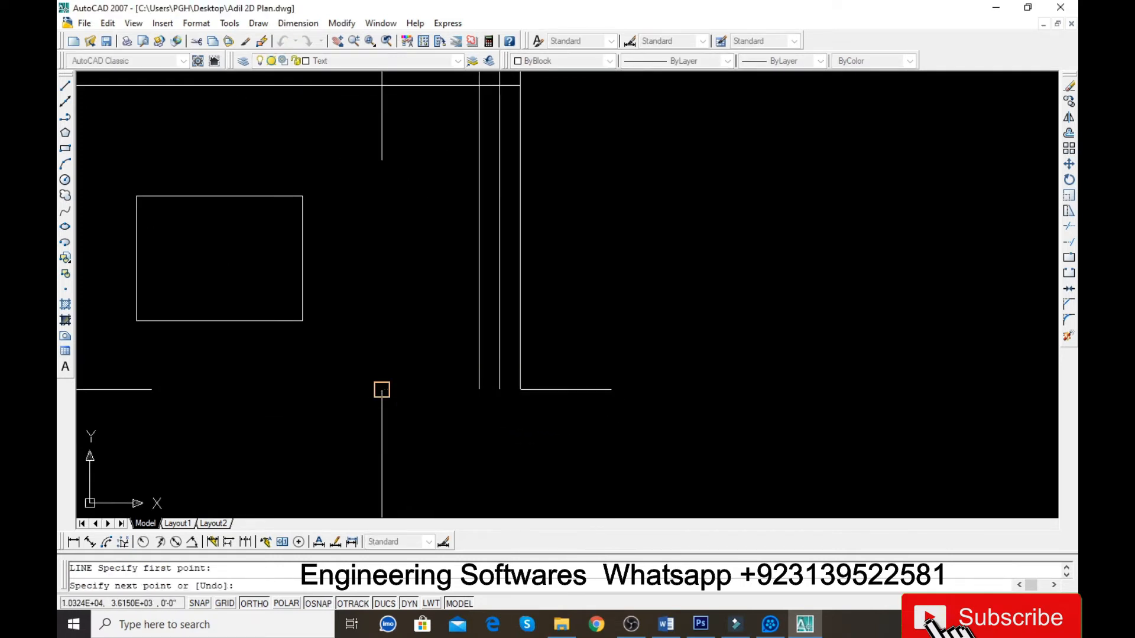
{"action": "left_click", "coordinate": [478, 389]}
{"action": "key", "text": "Return"}
{"action": "type", "text": "o"}
{"action": "key", "text": "Return"}
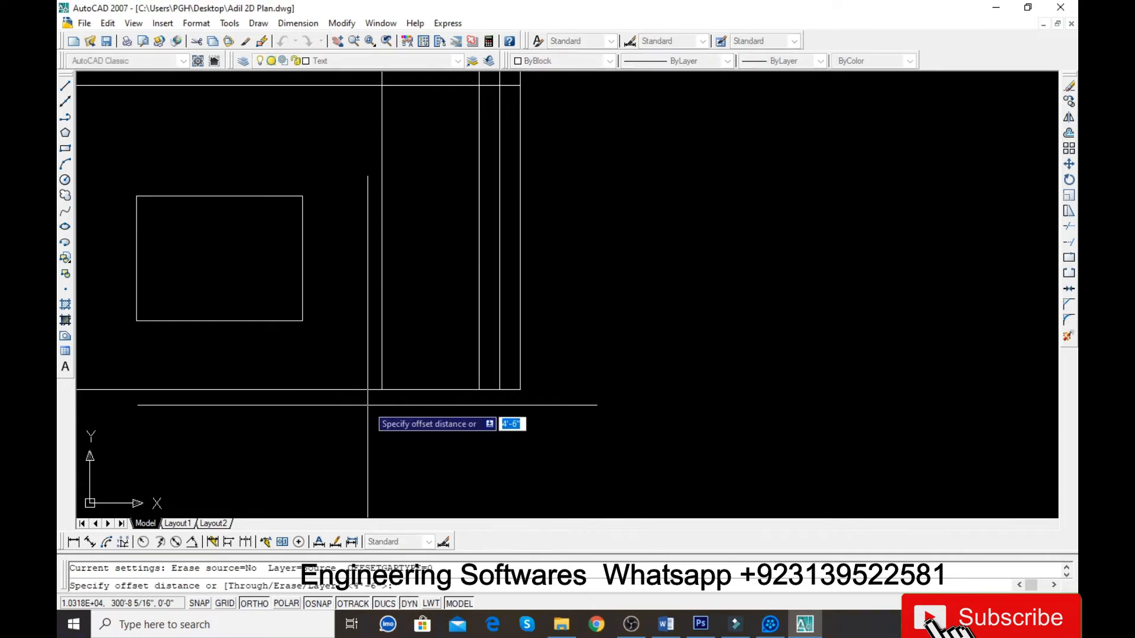
{"action": "type", "text": "1'"}
{"action": "key", "text": "Return"}
{"action": "left_click", "coordinate": [393, 394]}
{"action": "left_click", "coordinate": [422, 314]}
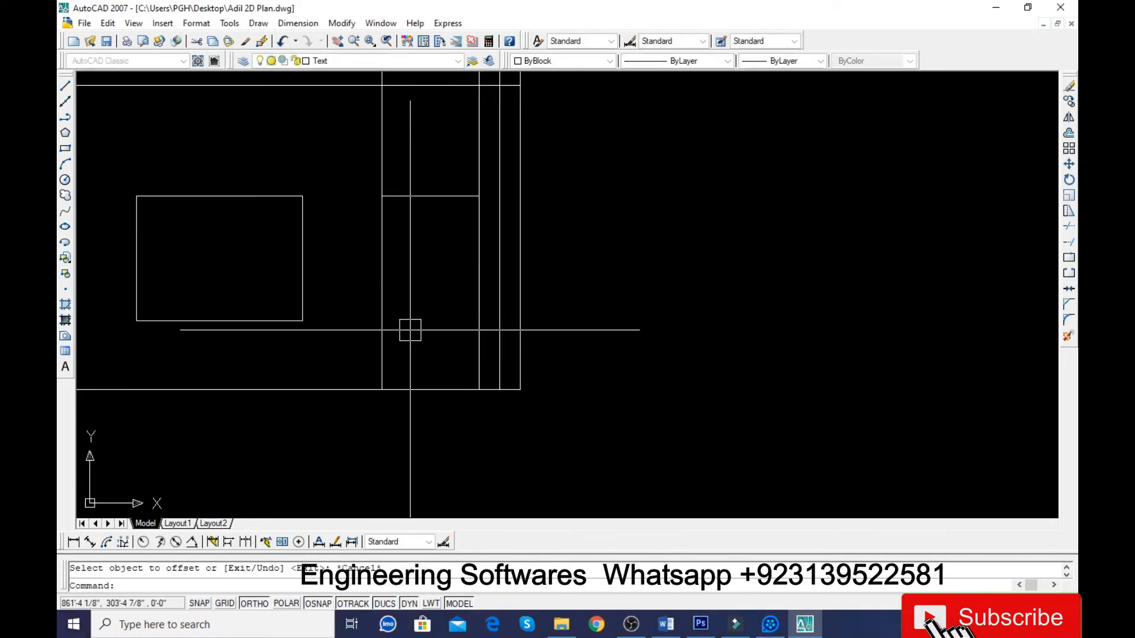
{"action": "key", "text": "Return"}
{"action": "scroll", "coordinate": [409, 330], "scroll_direction": "down", "scroll_amount": 2}
Trim the right-hand door's edge lines above its head and erase their leftover segments above the elevation.
{"action": "type", "text": "tr"}
{"action": "key", "text": "Return"}
{"action": "key", "text": "Return"}
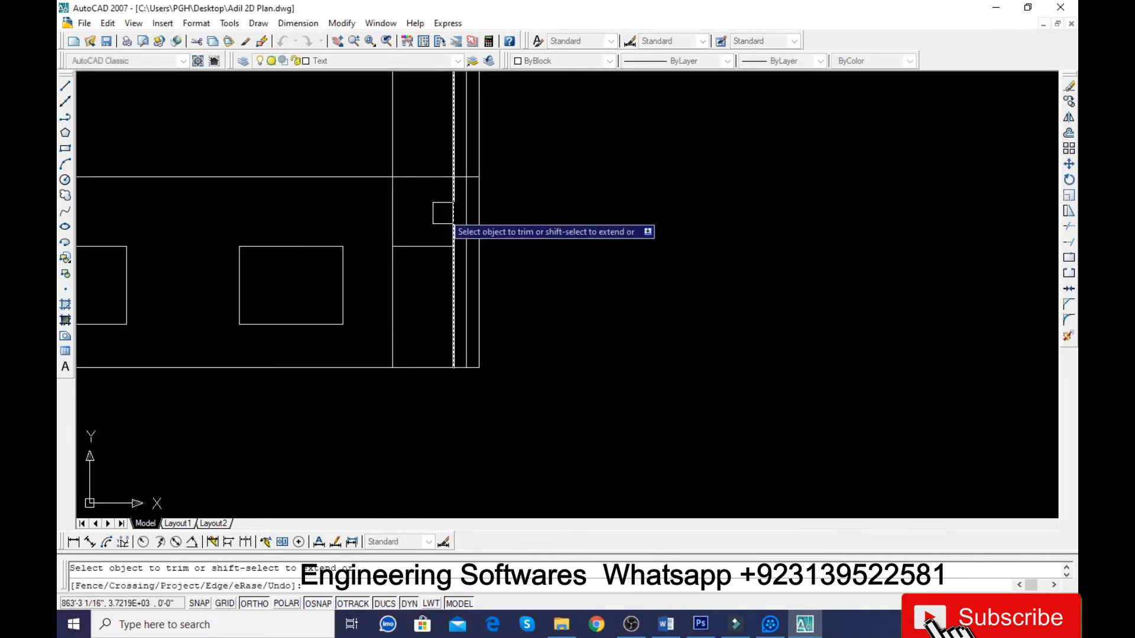
{"action": "left_click", "coordinate": [393, 211]}
{"action": "key", "text": "Escape"}
{"action": "left_click", "coordinate": [453, 150]}
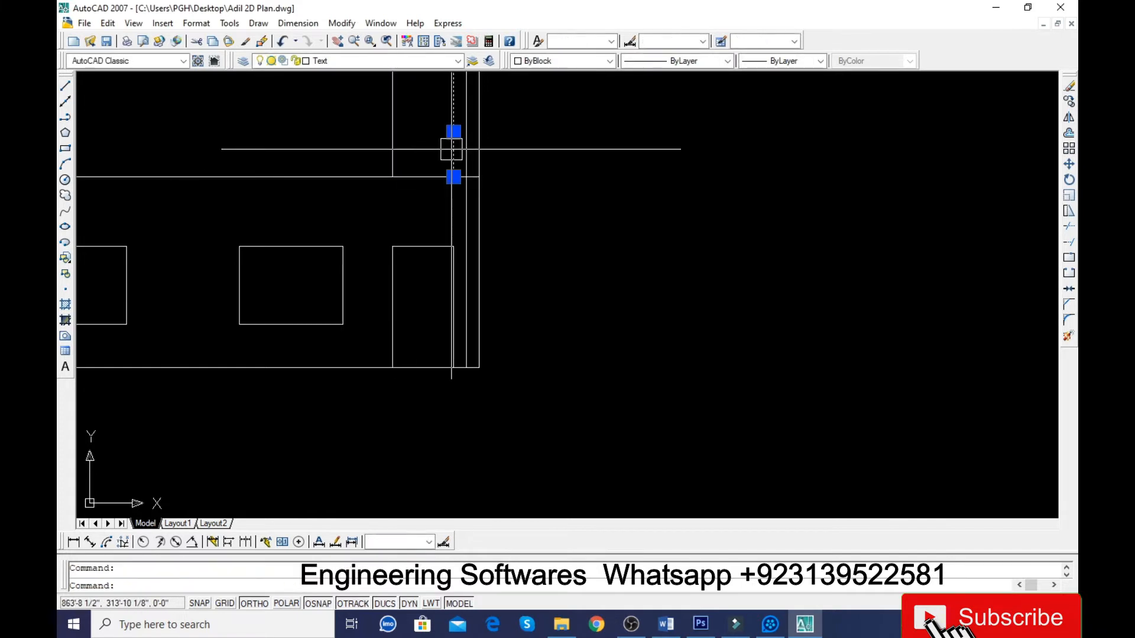
{"action": "left_click", "coordinate": [391, 152]}
{"action": "key", "text": "Delete"}
{"action": "scroll", "coordinate": [511, 319], "scroll_direction": "down", "scroll_amount": 3}
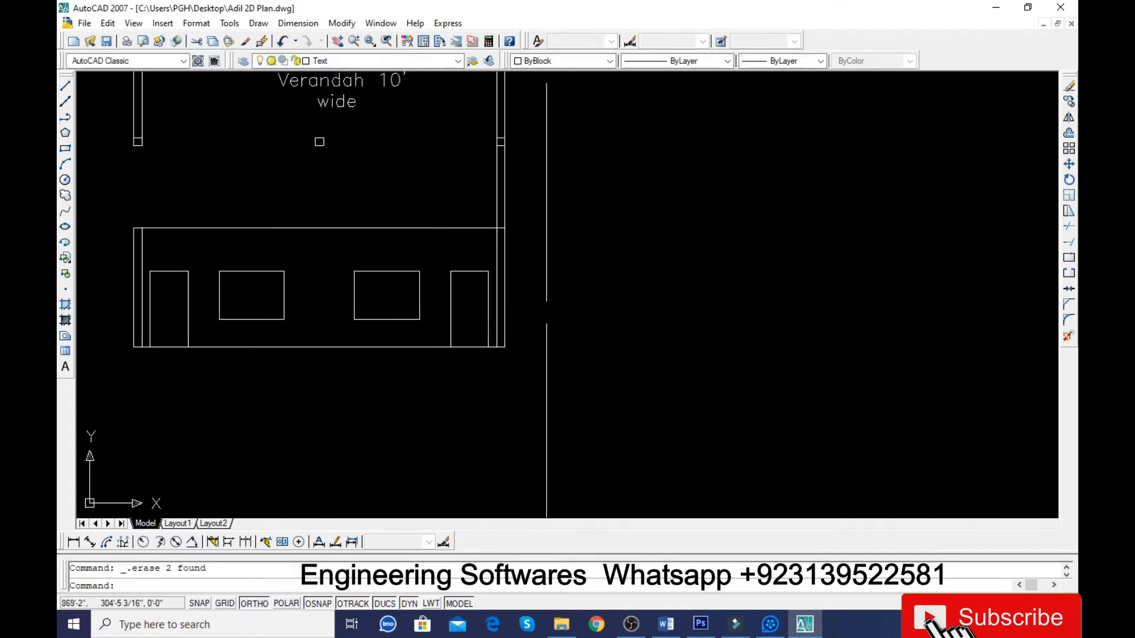
Trim the right wall's construction lines between the verandah plan and the top of the elevation.
{"action": "scroll", "coordinate": [514, 237], "scroll_direction": "up", "scroll_amount": 3}
{"action": "type", "text": "tr"}
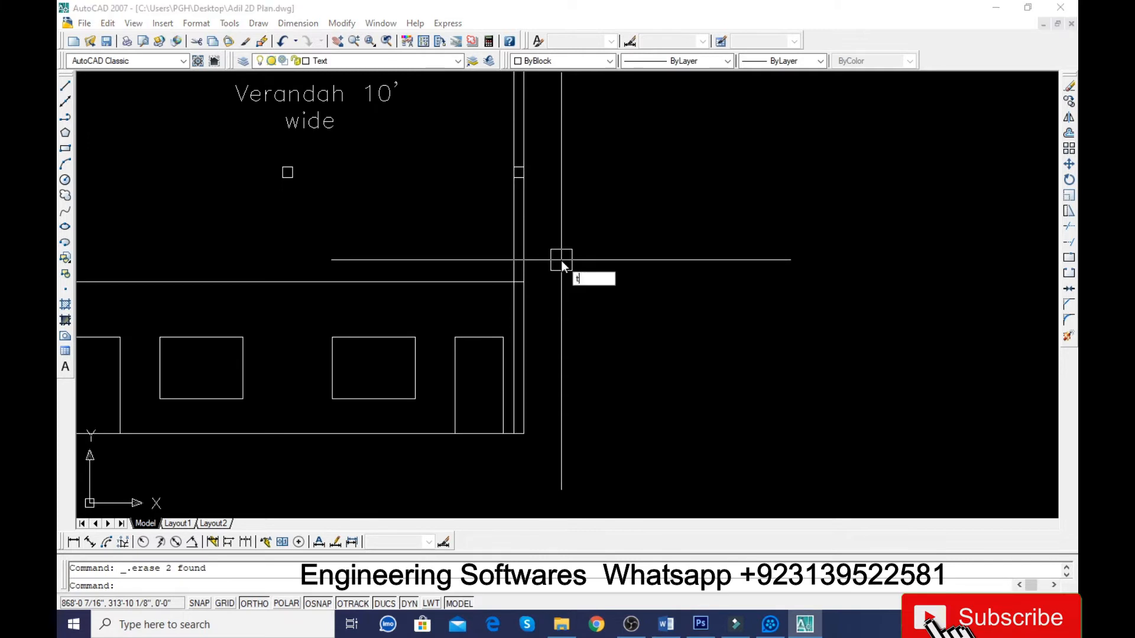
{"action": "key", "text": "Return"}
{"action": "key", "text": "Return"}
{"action": "scroll", "coordinate": [562, 337], "scroll_direction": "down", "scroll_amount": 4}
{"action": "key", "text": "Escape"}
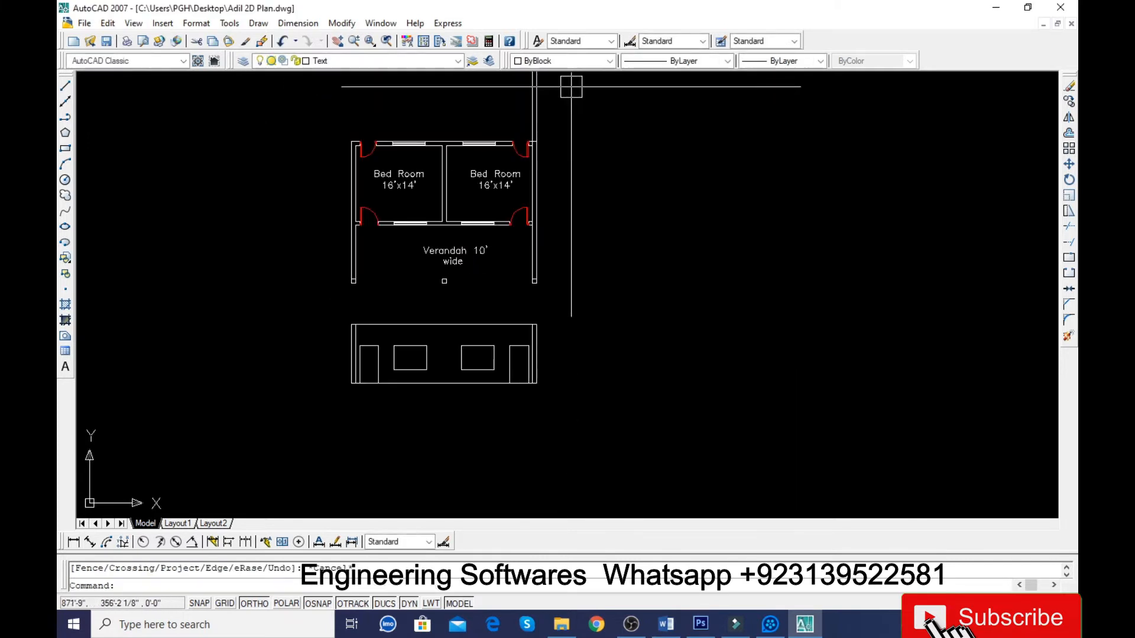
Erase the leftover right wall construction lines extending above the bedroom plan and save the drawing.
{"action": "left_click", "coordinate": [571, 87]}
{"action": "left_click", "coordinate": [451, 112]}
{"action": "key", "text": "Delete"}
{"action": "scroll", "coordinate": [340, 367], "scroll_direction": "up", "scroll_amount": 4}
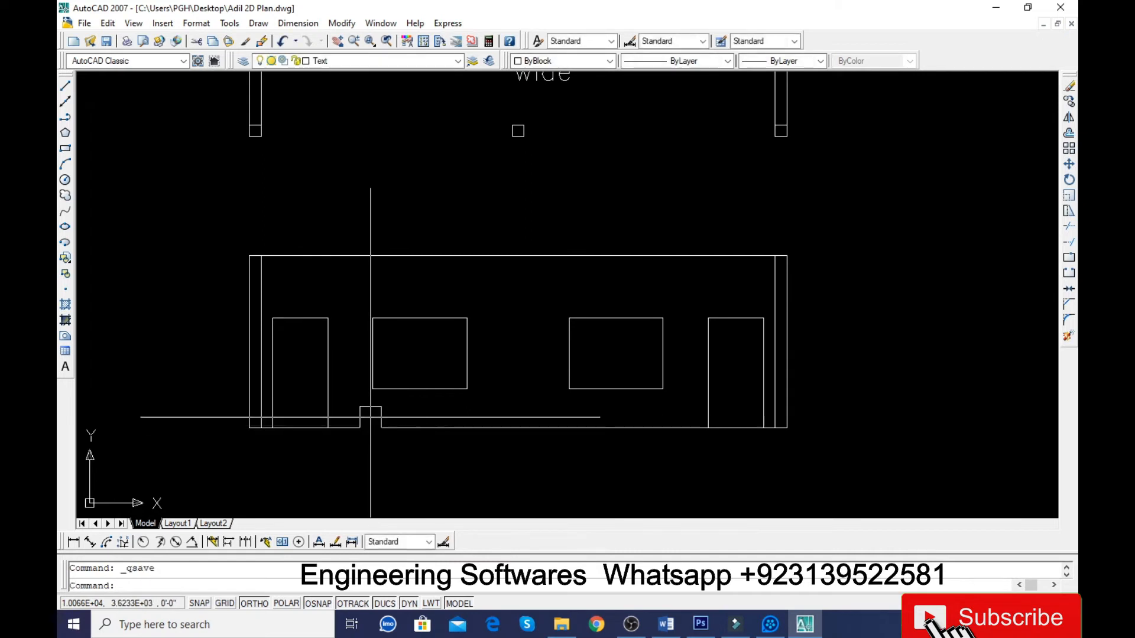
{"action": "key", "text": "Escape"}
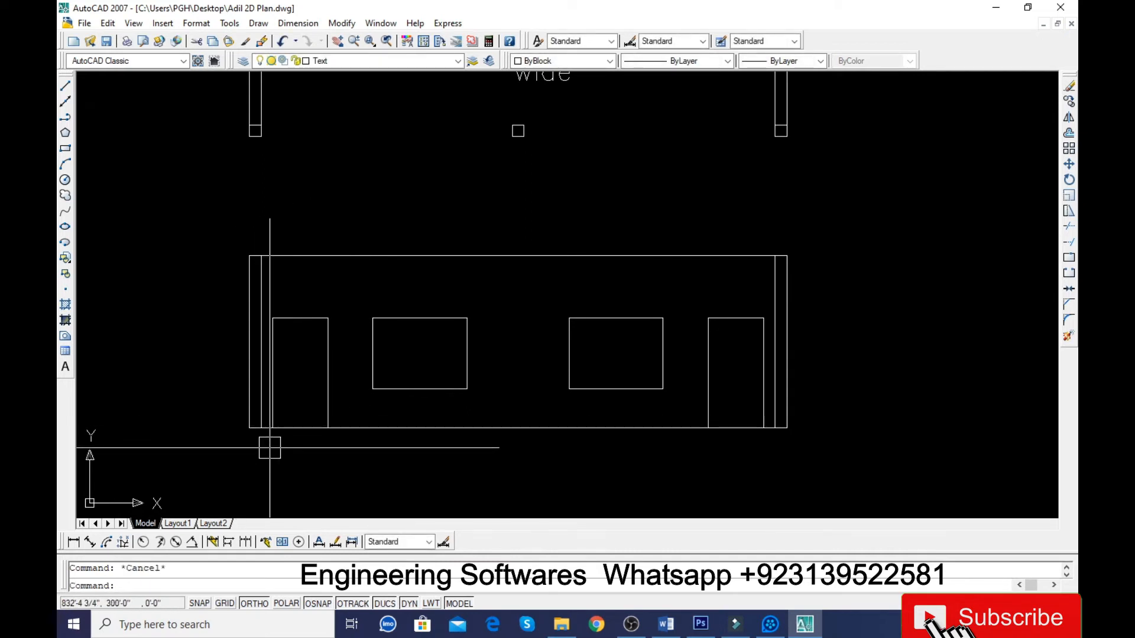
{"action": "left_click", "coordinate": [331, 428]}
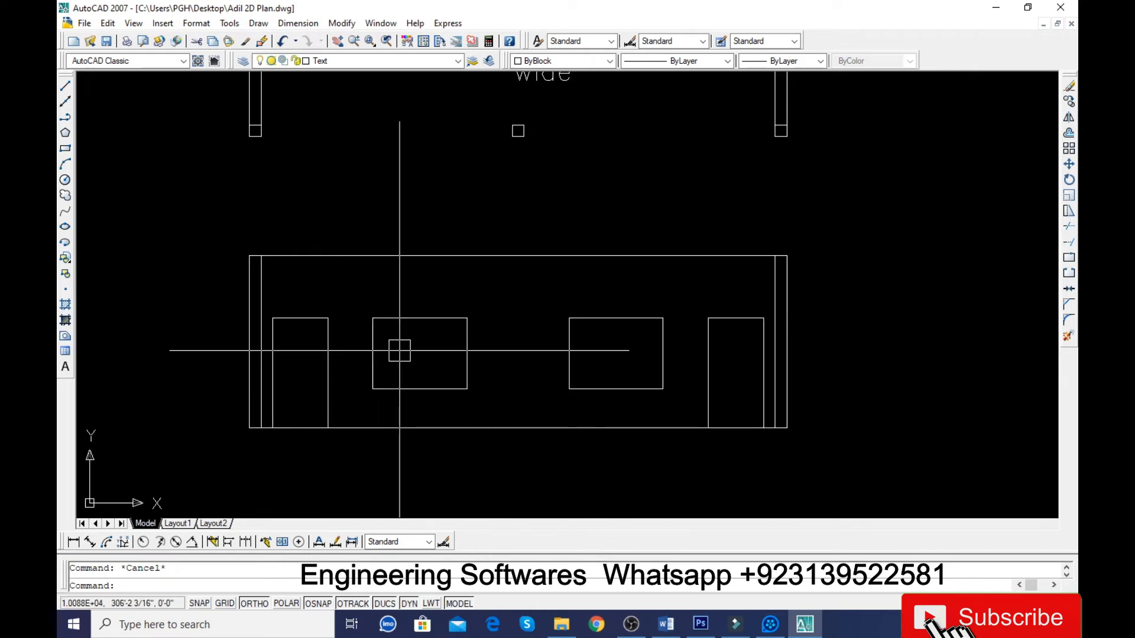
{"action": "type", "text": "h"}
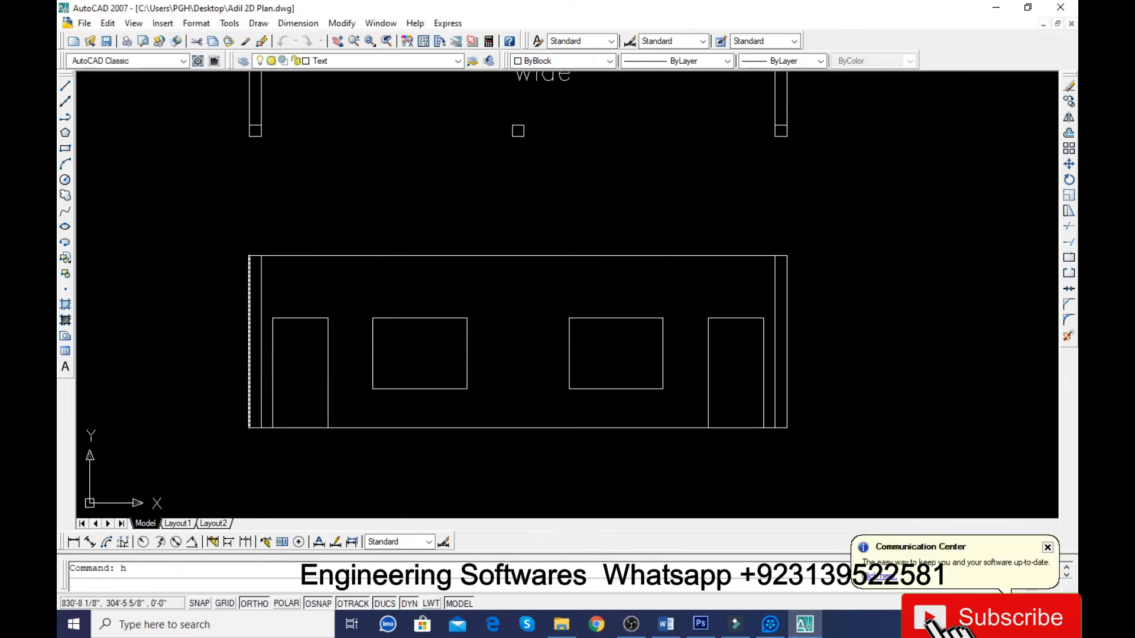
{"action": "key", "text": "Return"}
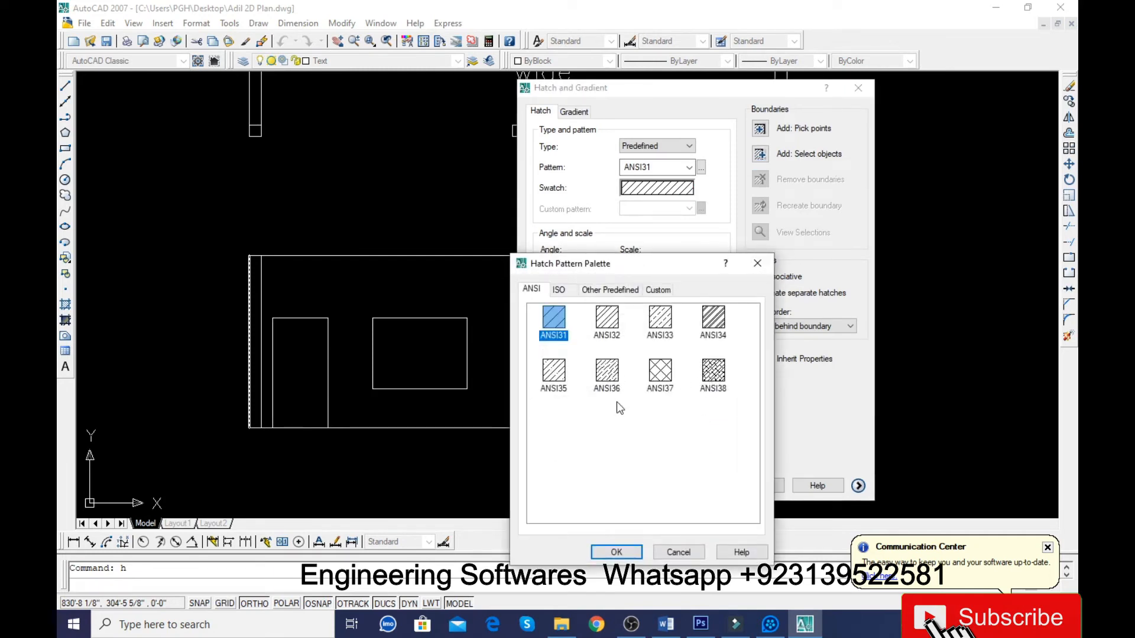
{"action": "left_click", "coordinate": [558, 290]}
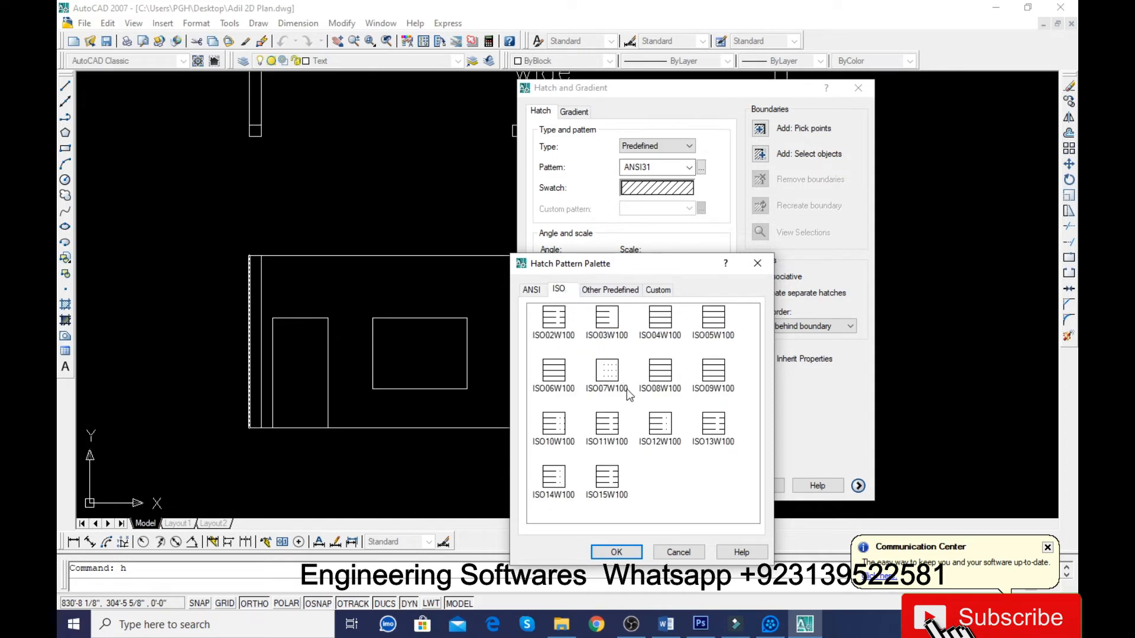
{"action": "left_click", "coordinate": [609, 289]}
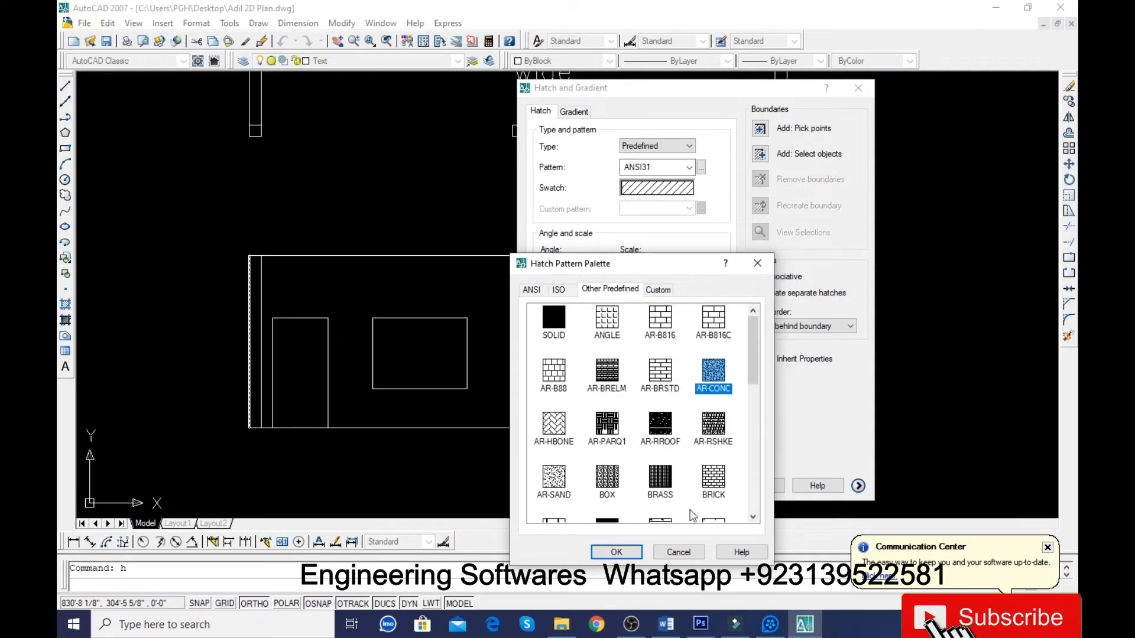
{"action": "left_click", "coordinate": [616, 552]}
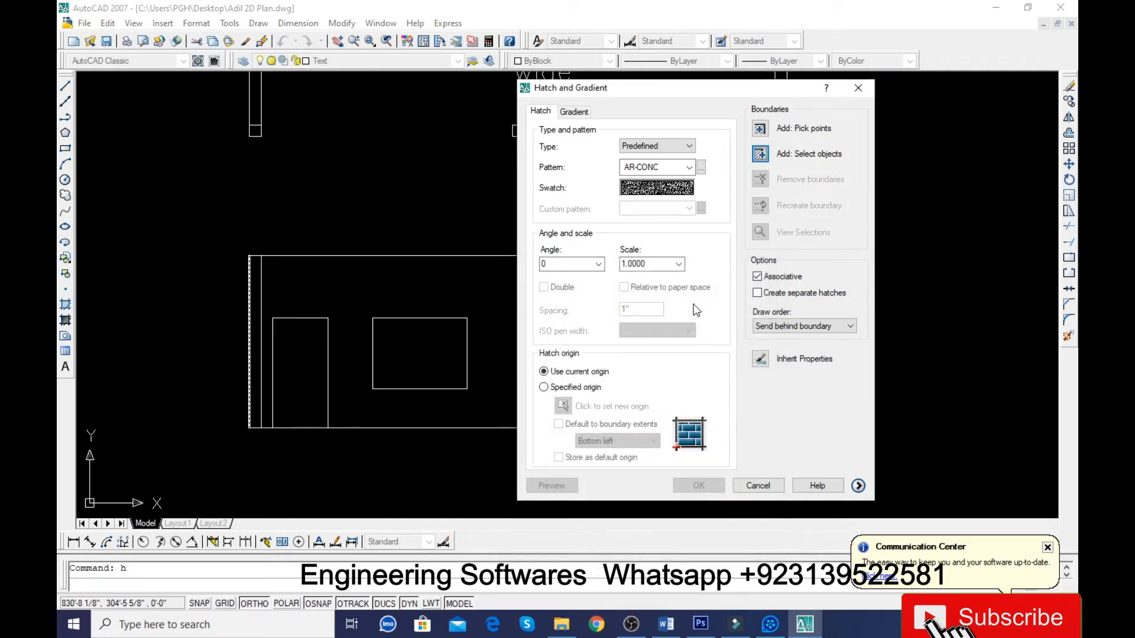
{"action": "left_click", "coordinate": [761, 154]}
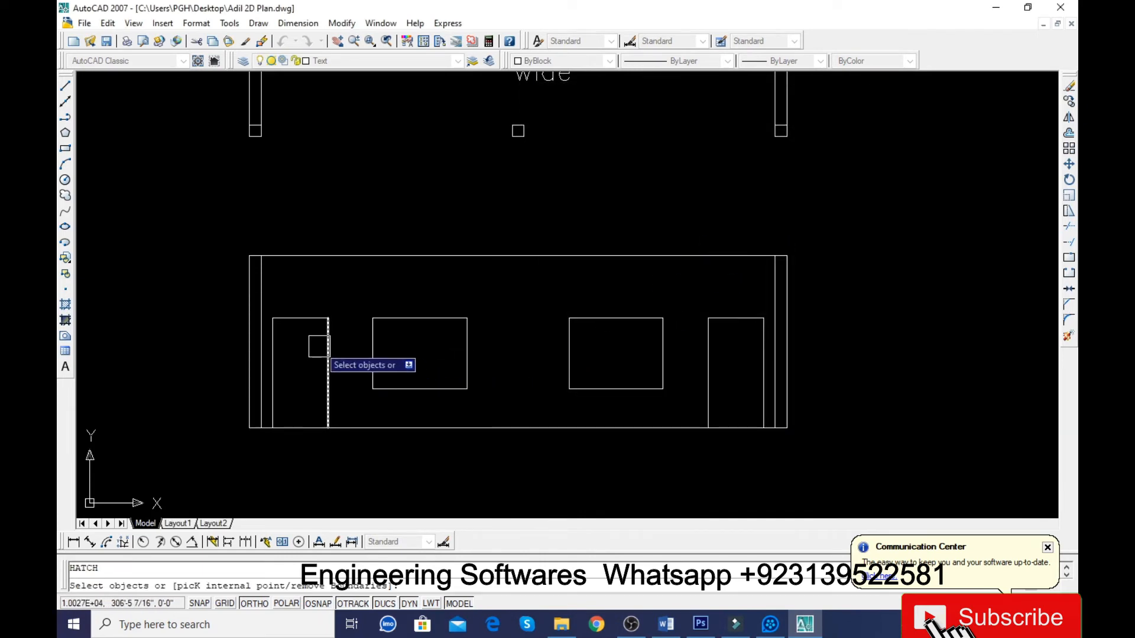
{"action": "key", "text": "Escape"}
{"action": "key", "text": "Escape"}
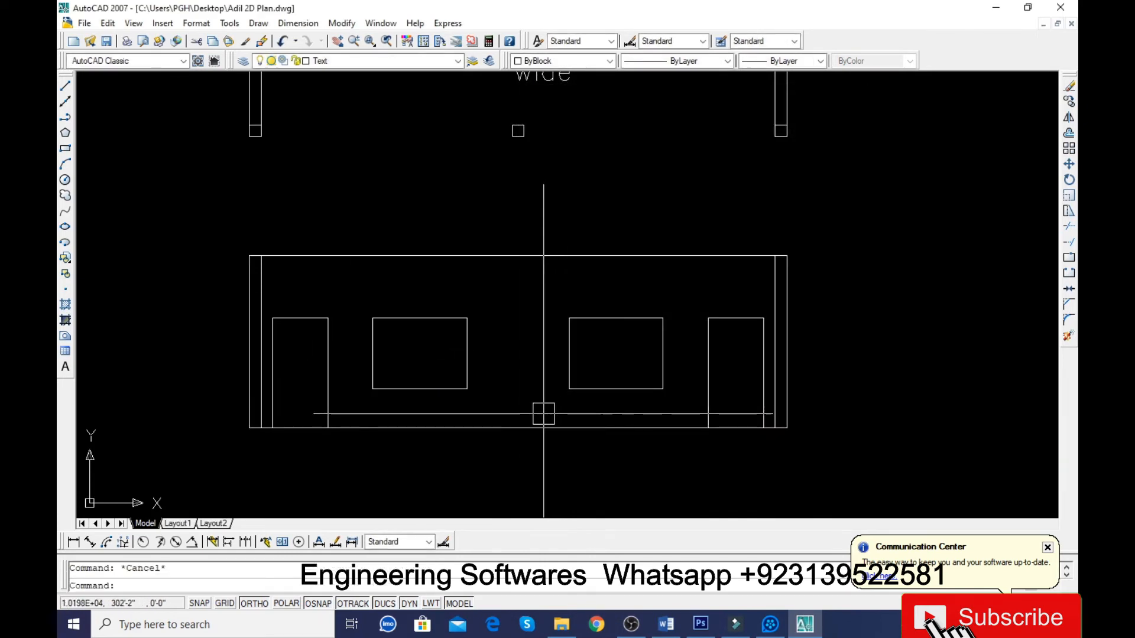
Create closed polyline boundaries from internal points in the two narrow end walls of the elevation.
{"action": "type", "text": "bo"}
{"action": "key", "text": "Return"}
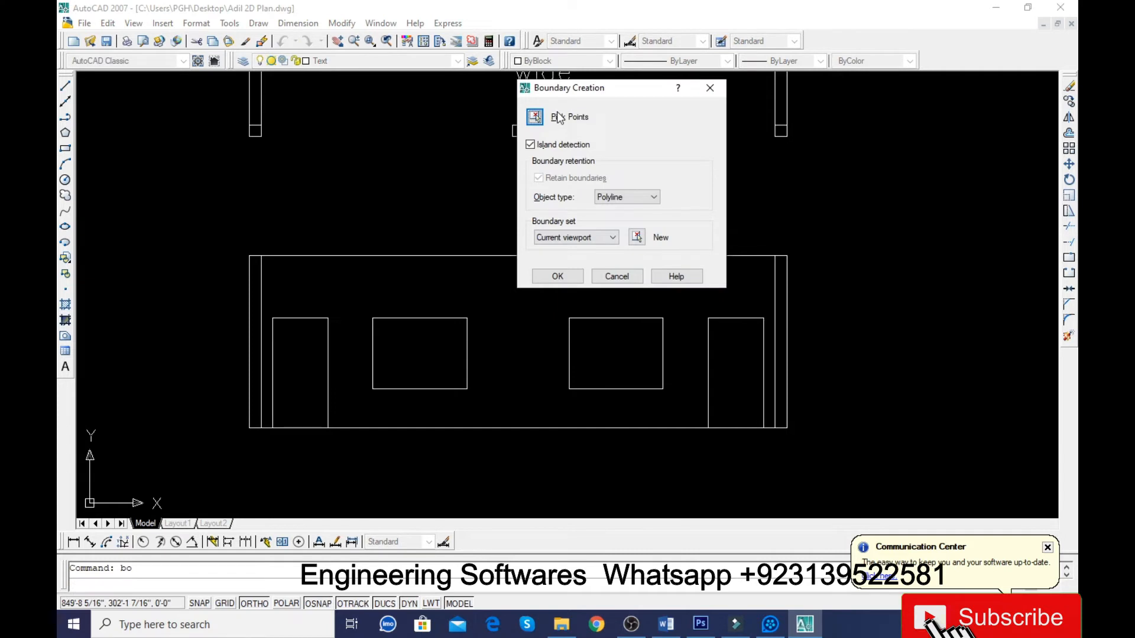
{"action": "left_click", "coordinate": [535, 117]}
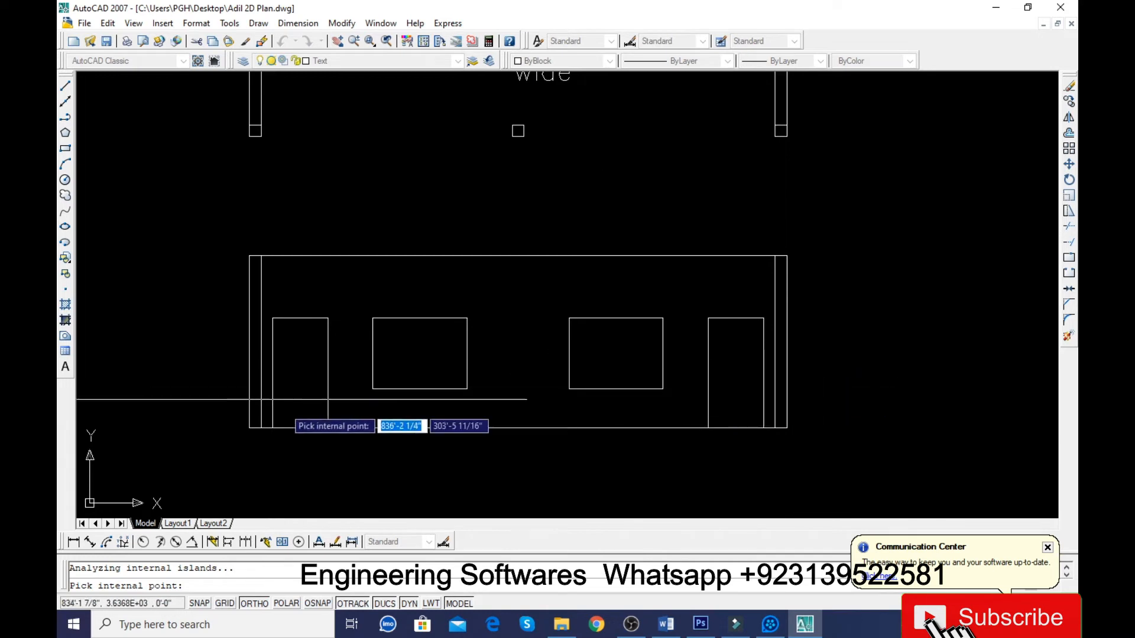
{"action": "key", "text": "Return"}
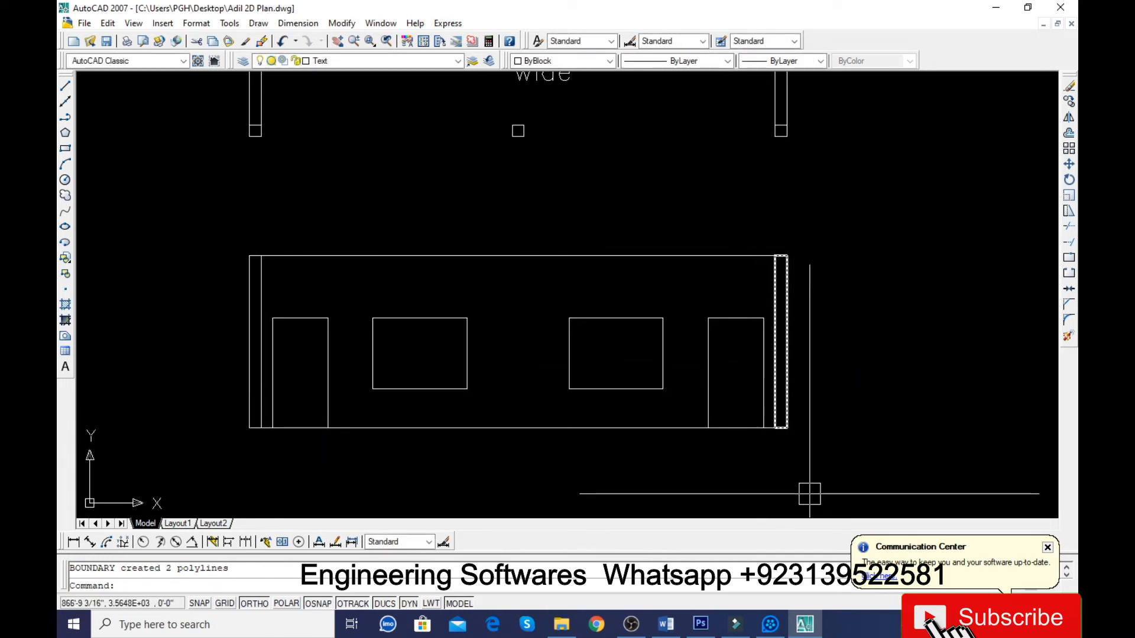
Set up a hatch with the AR-CONC pattern and select both end wall boundaries of the elevation for it.
{"action": "type", "text": "h"}
{"action": "key", "text": "Return"}
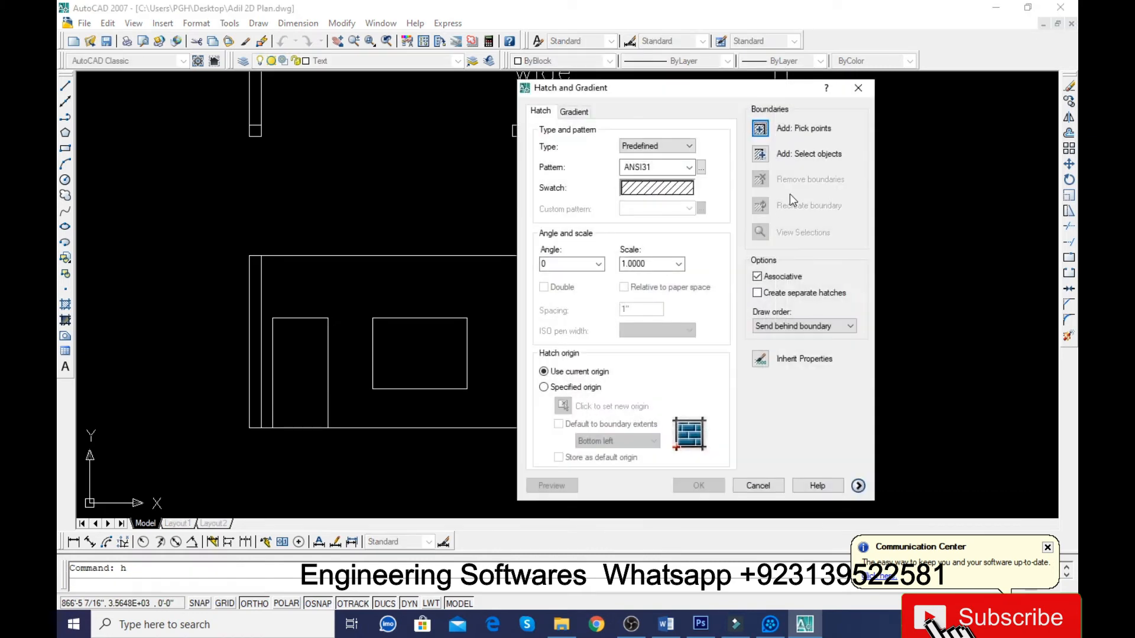
{"action": "left_click", "coordinate": [701, 168]}
{"action": "left_click", "coordinate": [630, 289]}
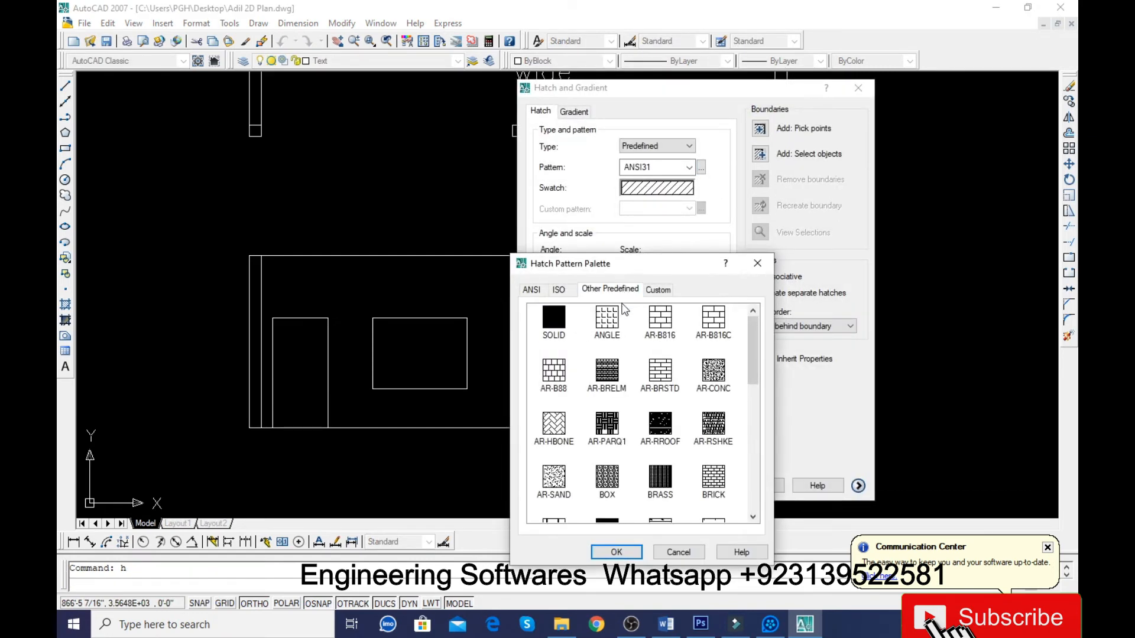
{"action": "left_click", "coordinate": [617, 552]}
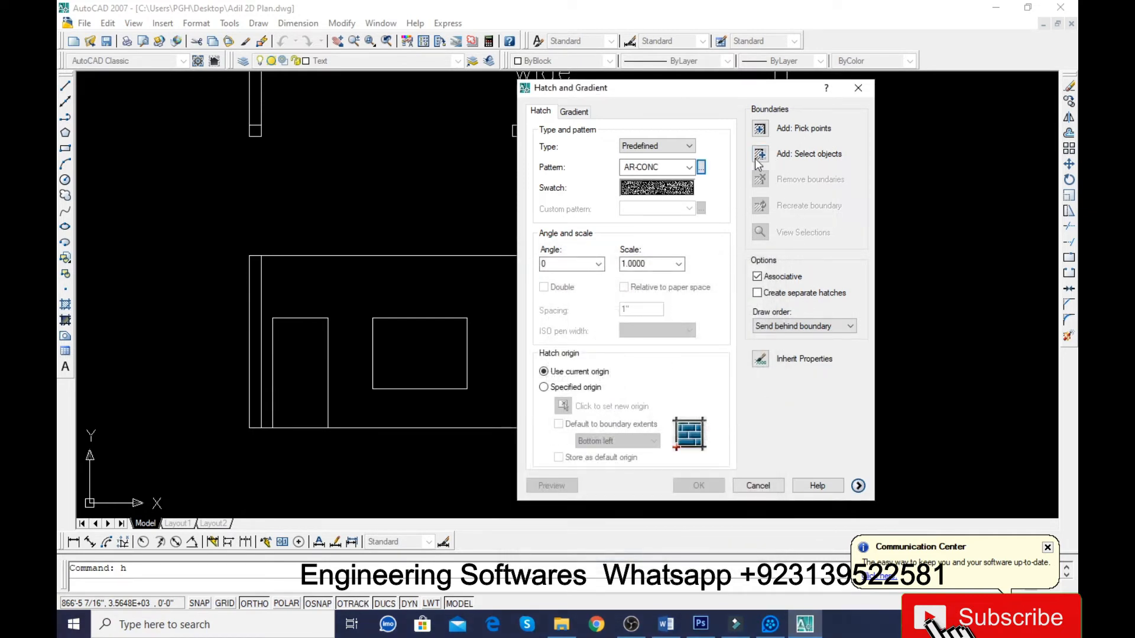
{"action": "left_click", "coordinate": [760, 156]}
{"action": "left_click", "coordinate": [780, 296]}
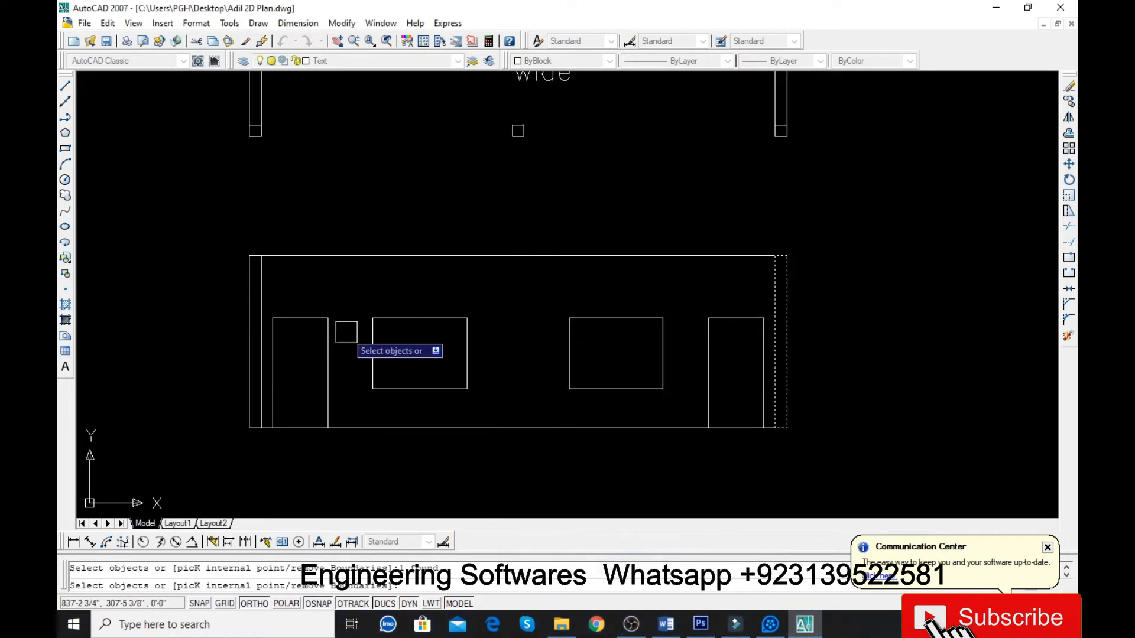
{"action": "left_click", "coordinate": [255, 295]}
{"action": "key", "text": "Return"}
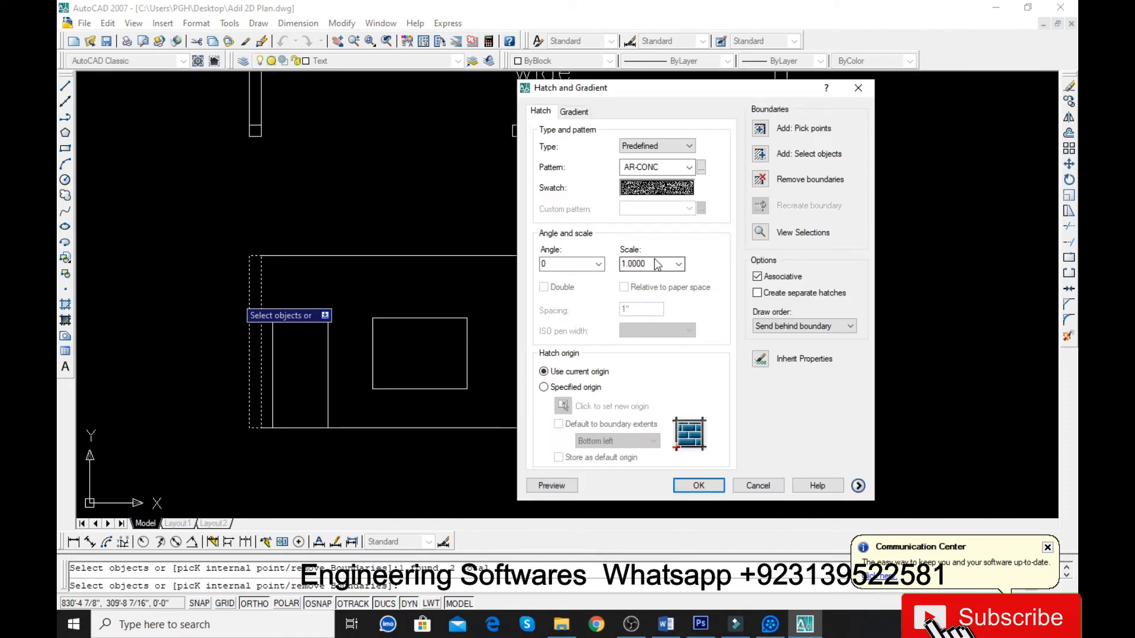
Preview the end wall hatch at scales 1 and 2, and apply it at scale 1.5.
{"action": "left_click", "coordinate": [551, 486]}
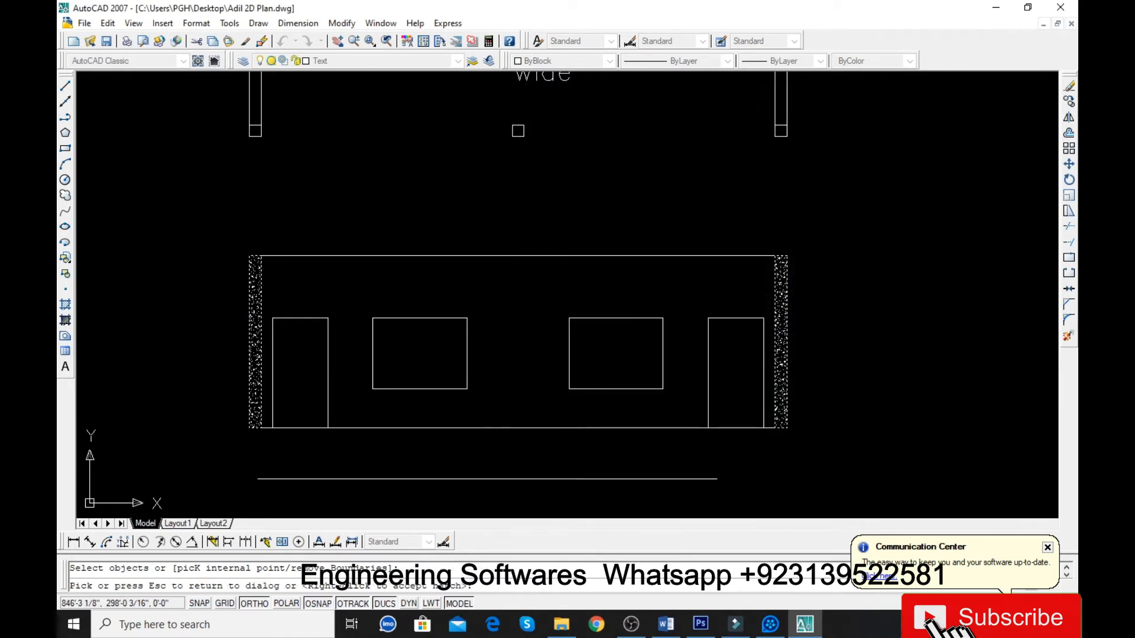
{"action": "key", "text": "Escape"}
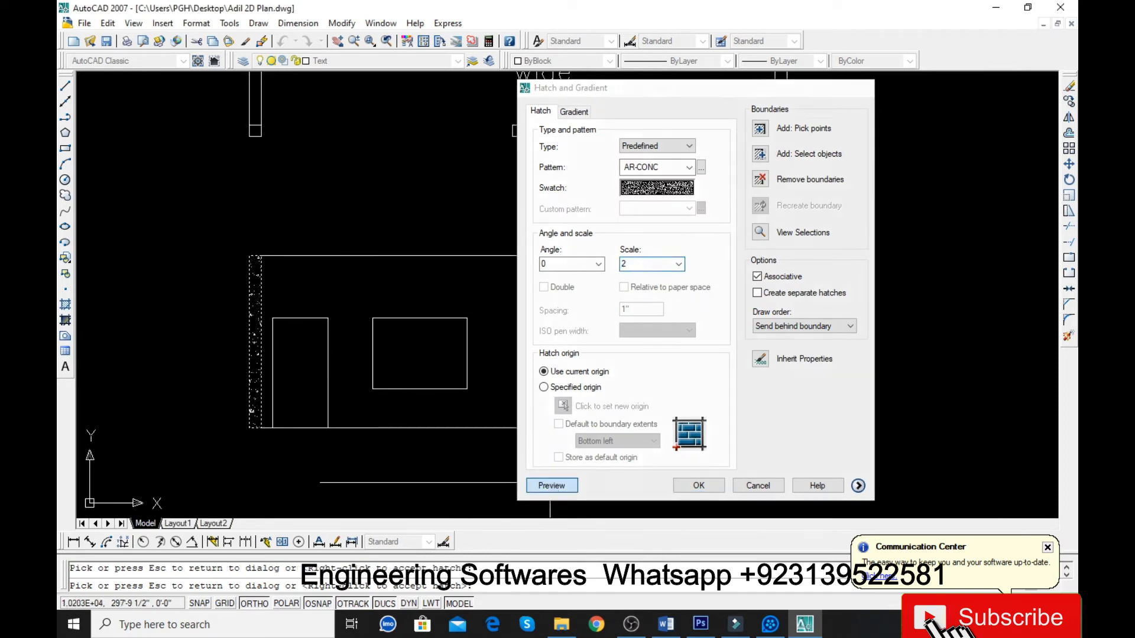
{"action": "left_click", "coordinate": [551, 486]}
{"action": "key", "text": "Escape"}
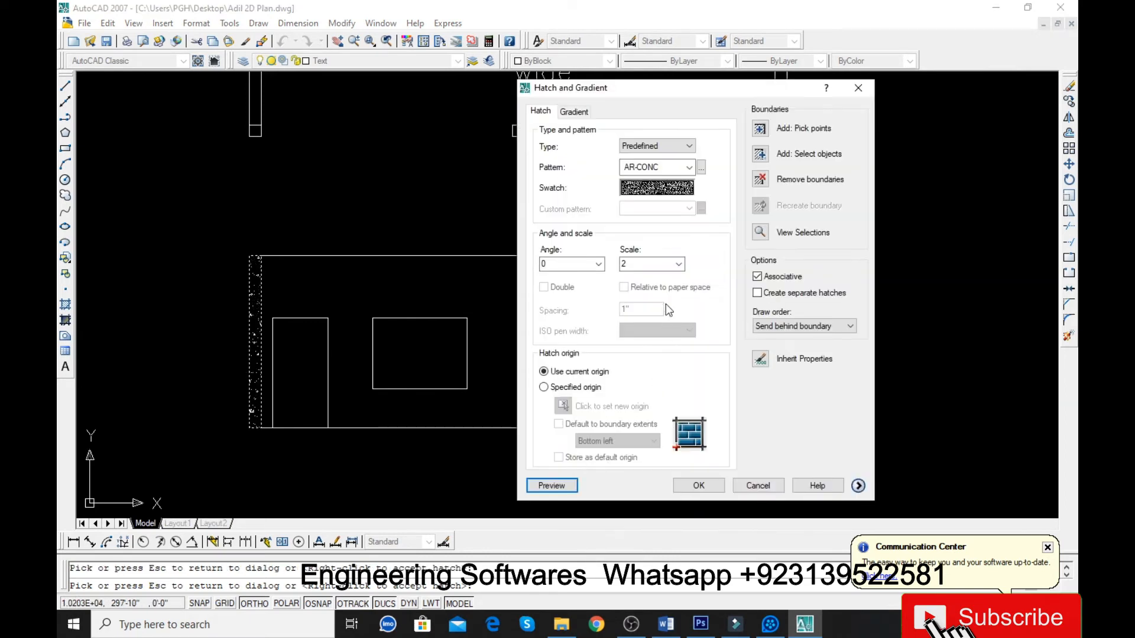
{"action": "key", "text": "Return"}
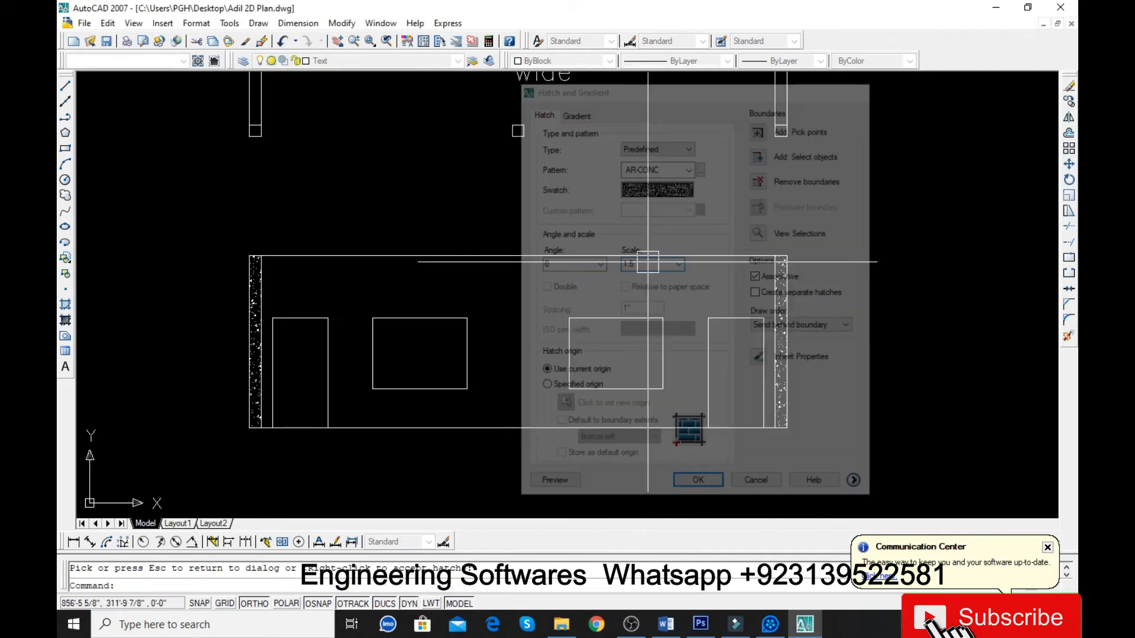
{"action": "key", "text": "Escape"}
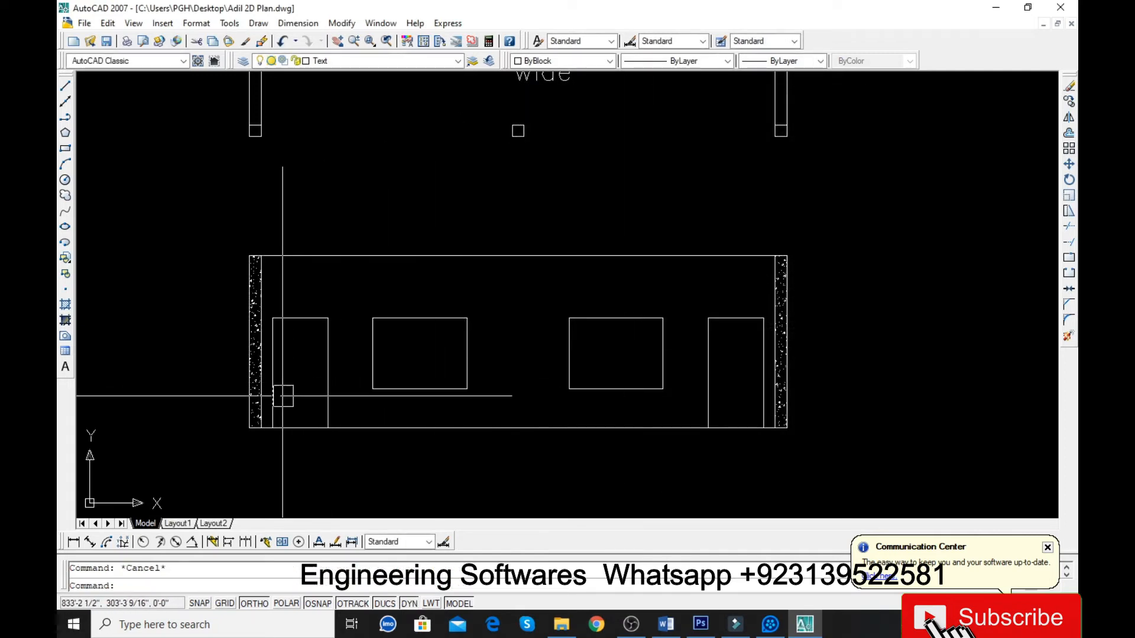
{"action": "scroll", "coordinate": [249, 391], "scroll_direction": "up", "scroll_amount": 3}
{"action": "double_click", "coordinate": [260, 382]}
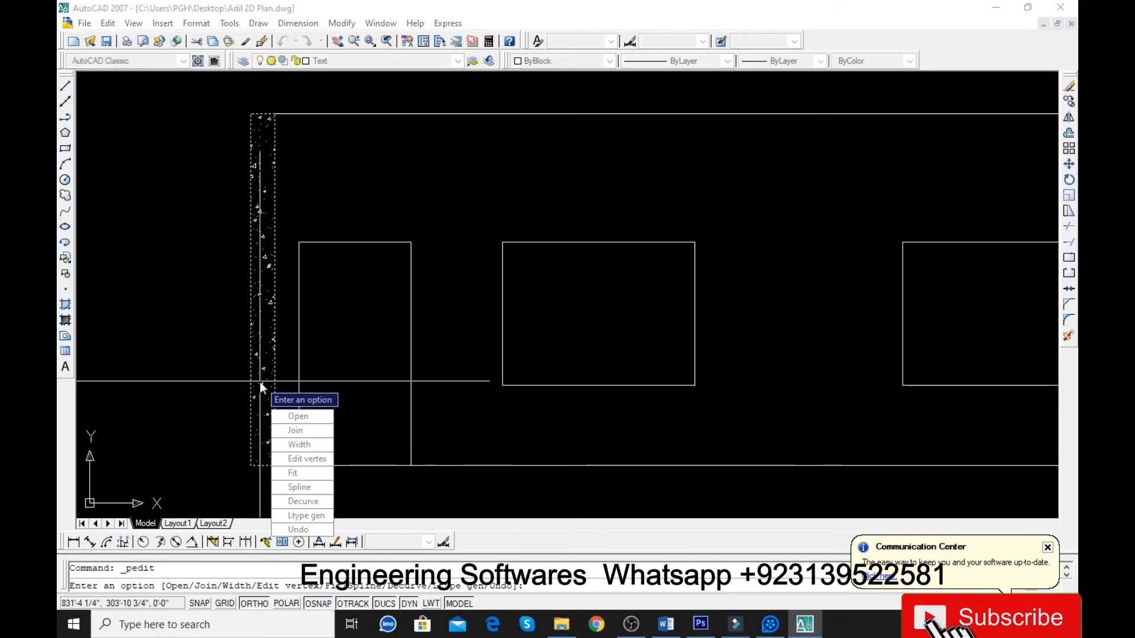
{"action": "key", "text": "Escape"}
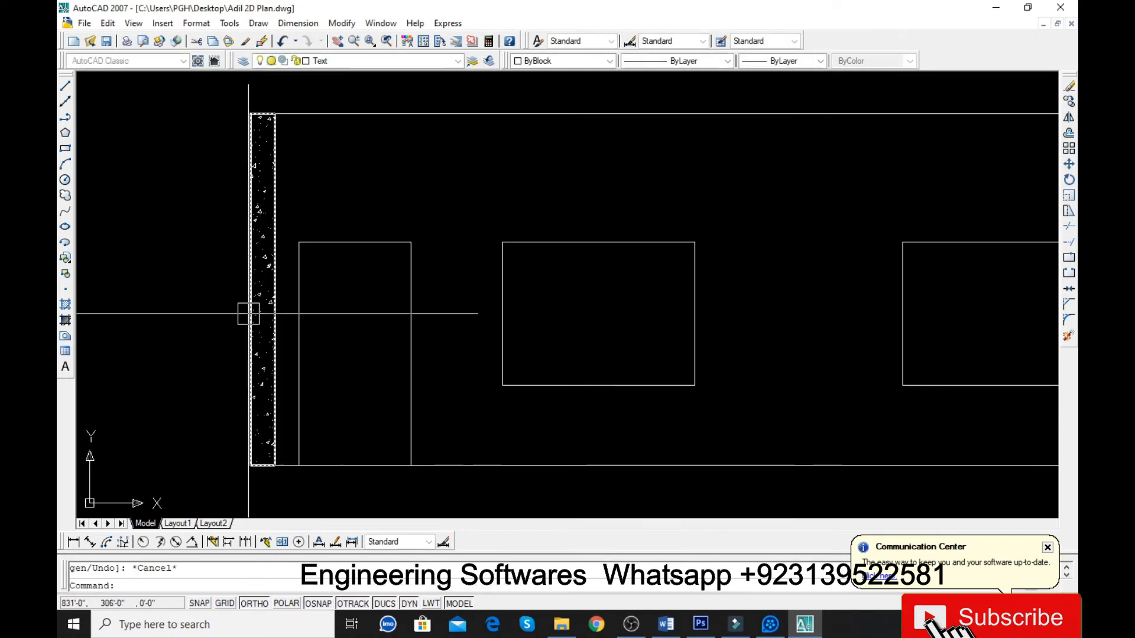
Edit the AR-CONC hatch of the elevation's end walls, setting its scale to 1 and accepting the preview.
{"action": "scroll", "coordinate": [247, 314], "scroll_direction": "up", "scroll_amount": 4}
{"action": "double_click", "coordinate": [284, 254]}
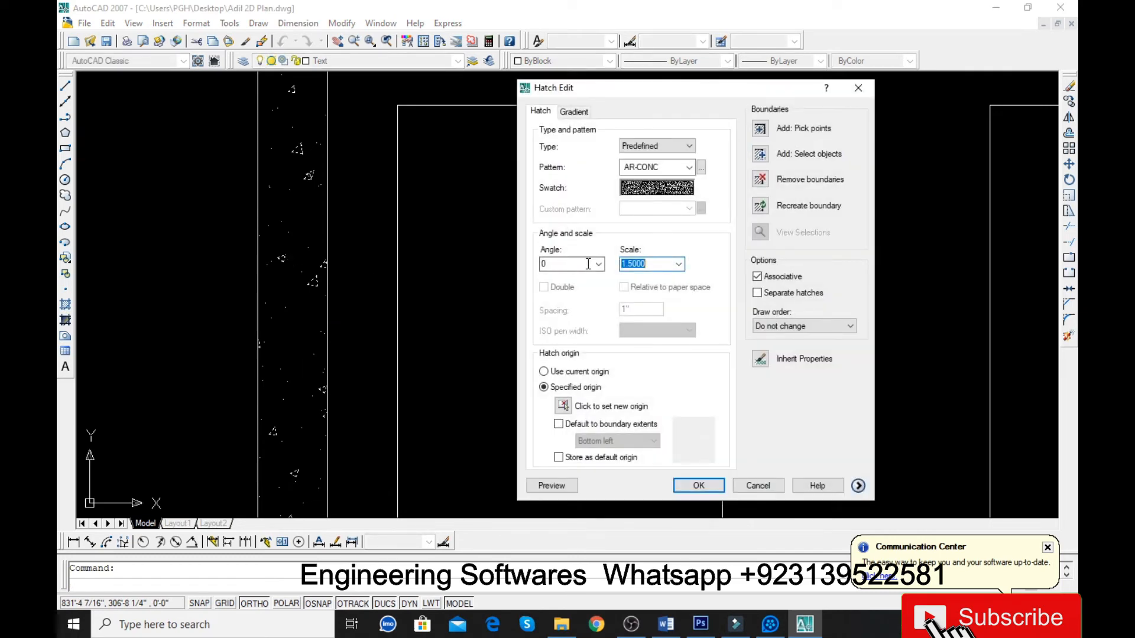
{"action": "type", "text": "1"}
{"action": "left_click", "coordinate": [571, 486]}
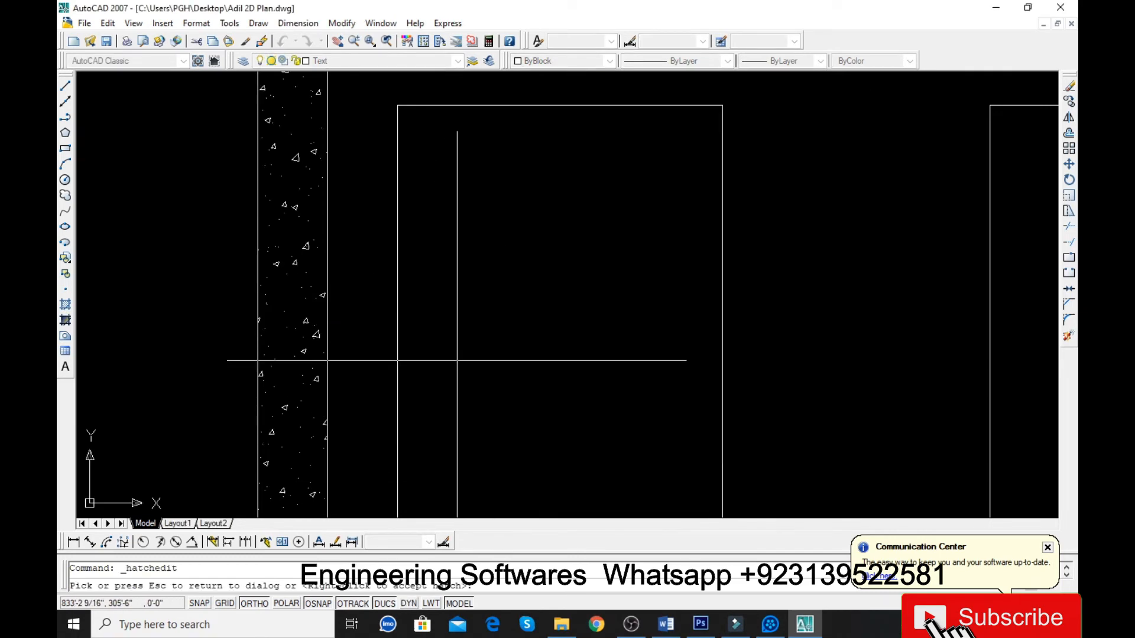
{"action": "scroll", "coordinate": [456, 363], "scroll_direction": "down", "scroll_amount": 5}
{"action": "right_click", "coordinate": [372, 318]}
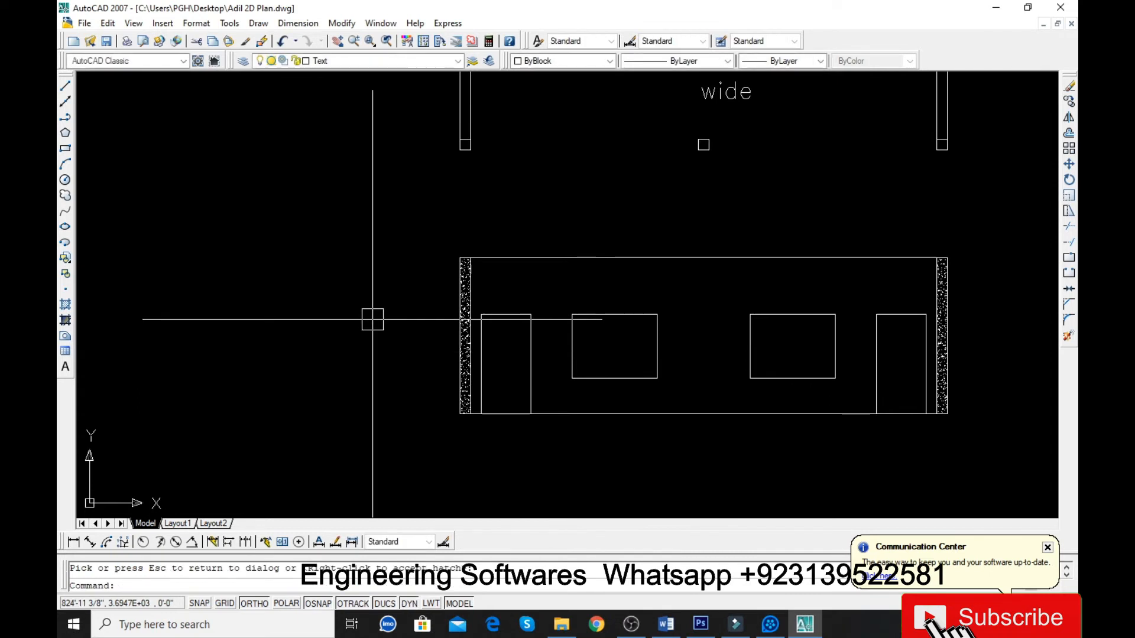
{"action": "key", "text": "Escape"}
Create closed polyline boundaries from an internal point in the elevation's wall face, between the end walls and around the doors and windows.
{"action": "scroll", "coordinate": [630, 384], "scroll_direction": "down", "scroll_amount": 2}
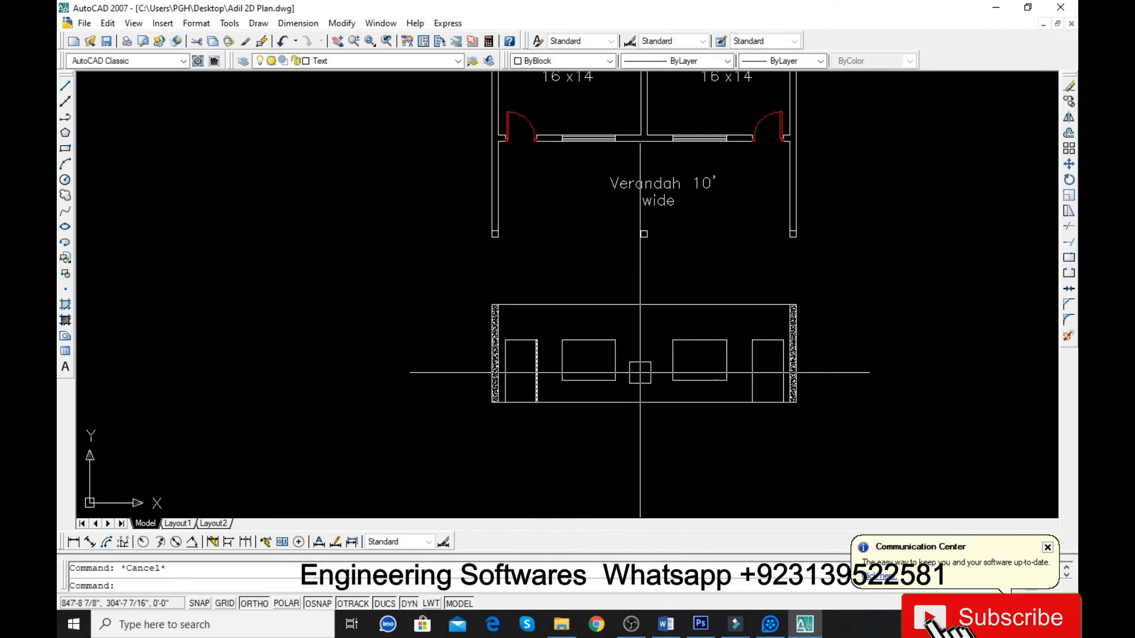
{"action": "scroll", "coordinate": [632, 379], "scroll_direction": "up", "scroll_amount": 1}
{"action": "type", "text": "bo"}
{"action": "key", "text": "Return"}
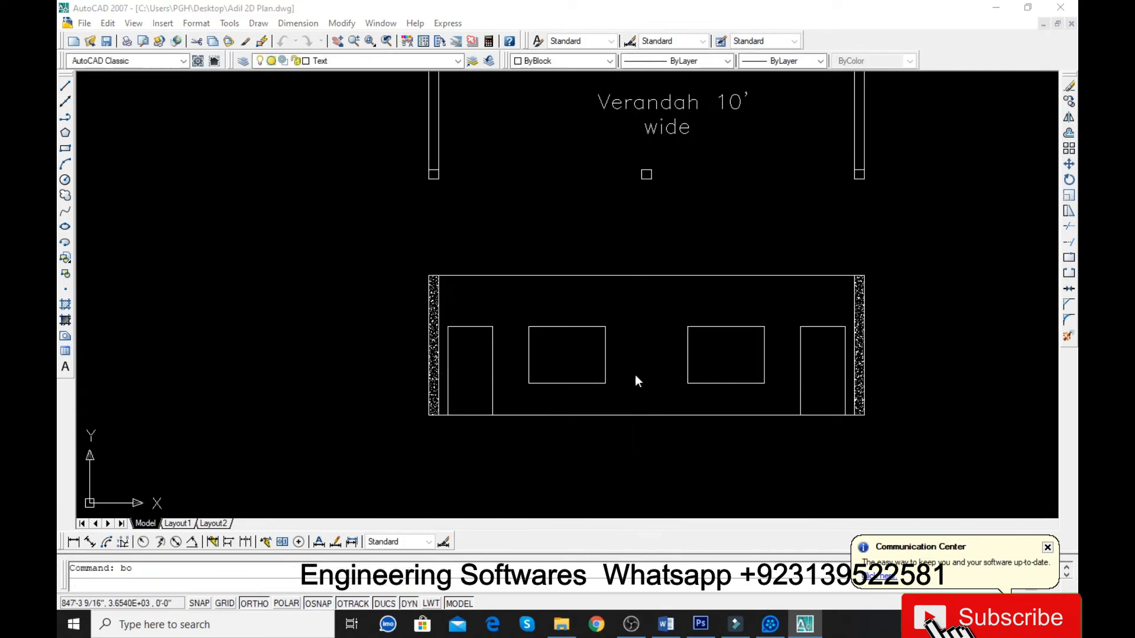
{"action": "left_click", "coordinate": [542, 123]}
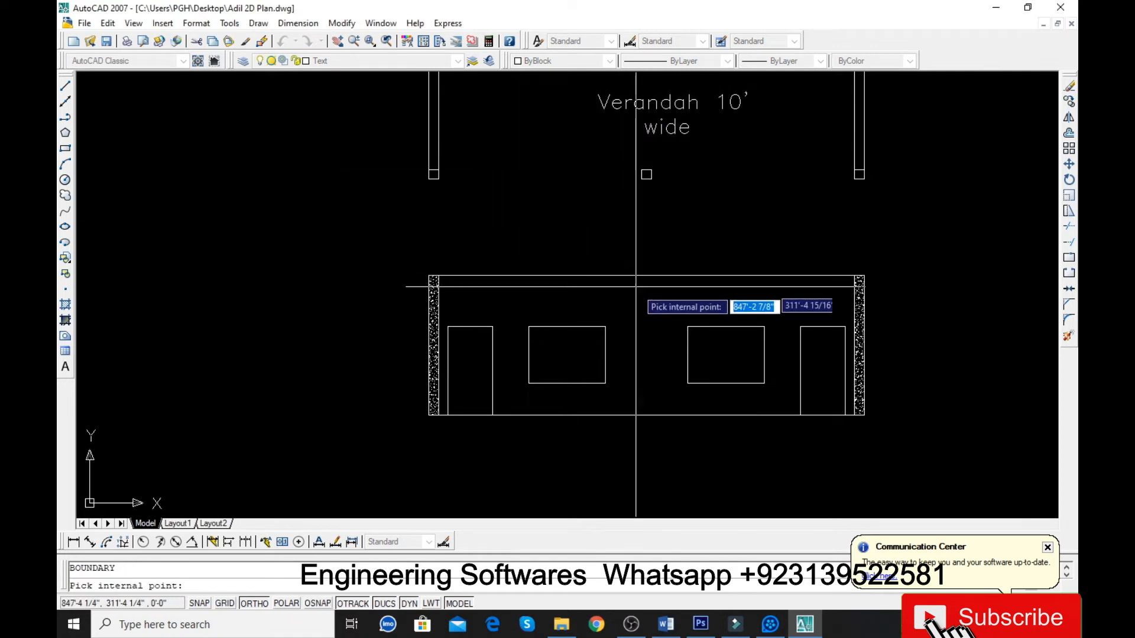
{"action": "left_click", "coordinate": [647, 307]}
{"action": "key", "text": "Return"}
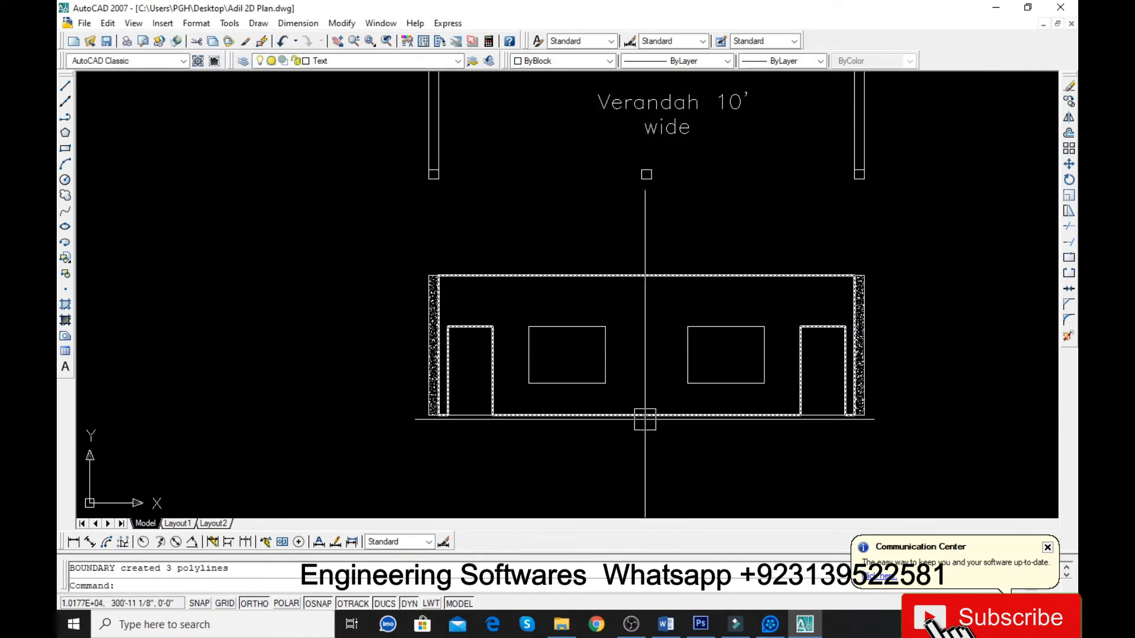
Try an AR-B816C block hatch at scale 1.5 on the elevation's wall face boundary in a preview.
{"action": "type", "text": "h"}
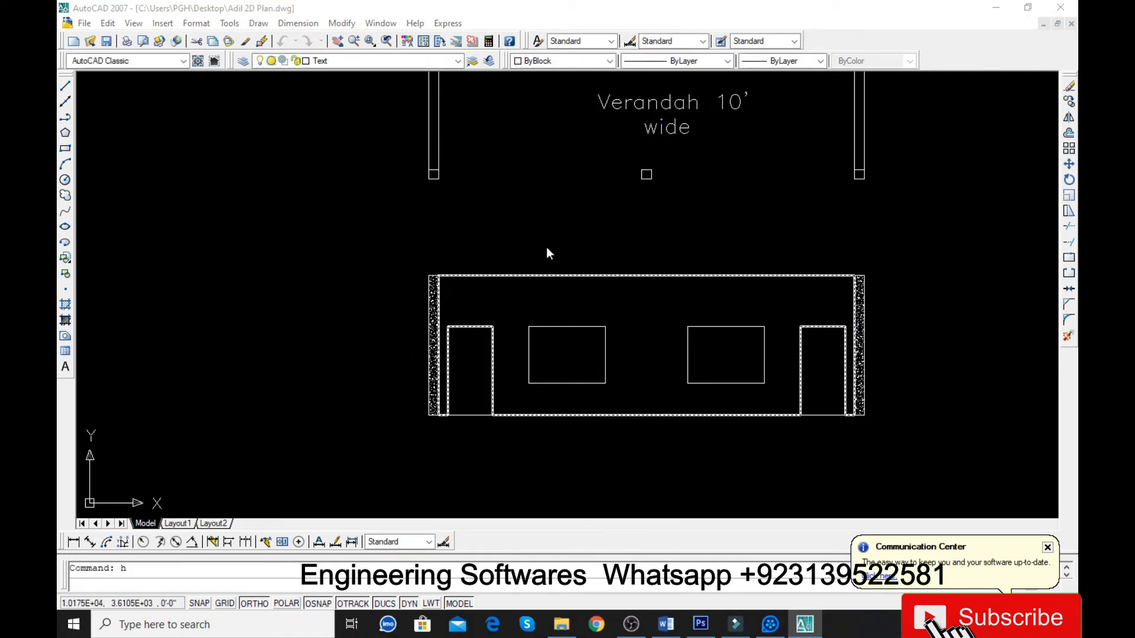
{"action": "key", "text": "Return"}
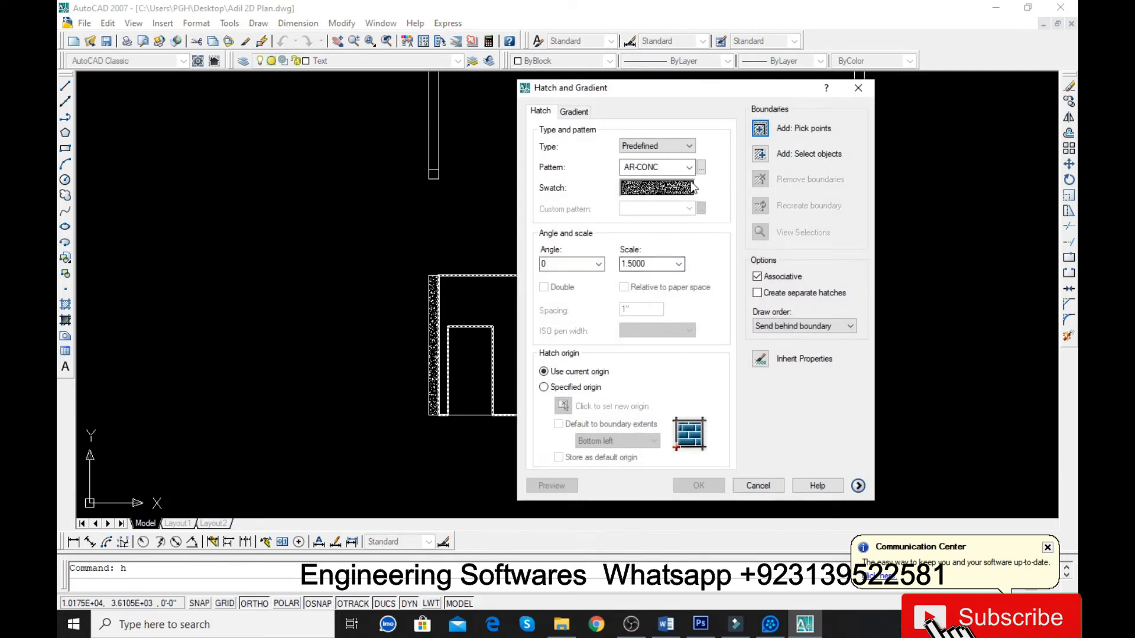
{"action": "left_click", "coordinate": [700, 167]}
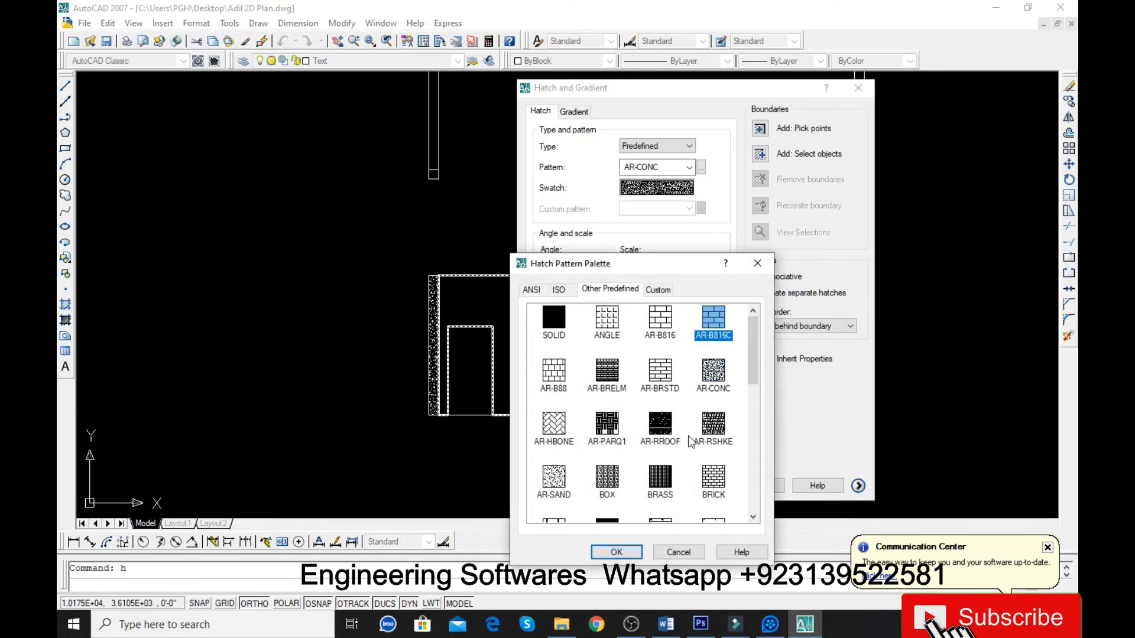
{"action": "left_click", "coordinate": [616, 552]}
{"action": "left_click", "coordinate": [777, 159]}
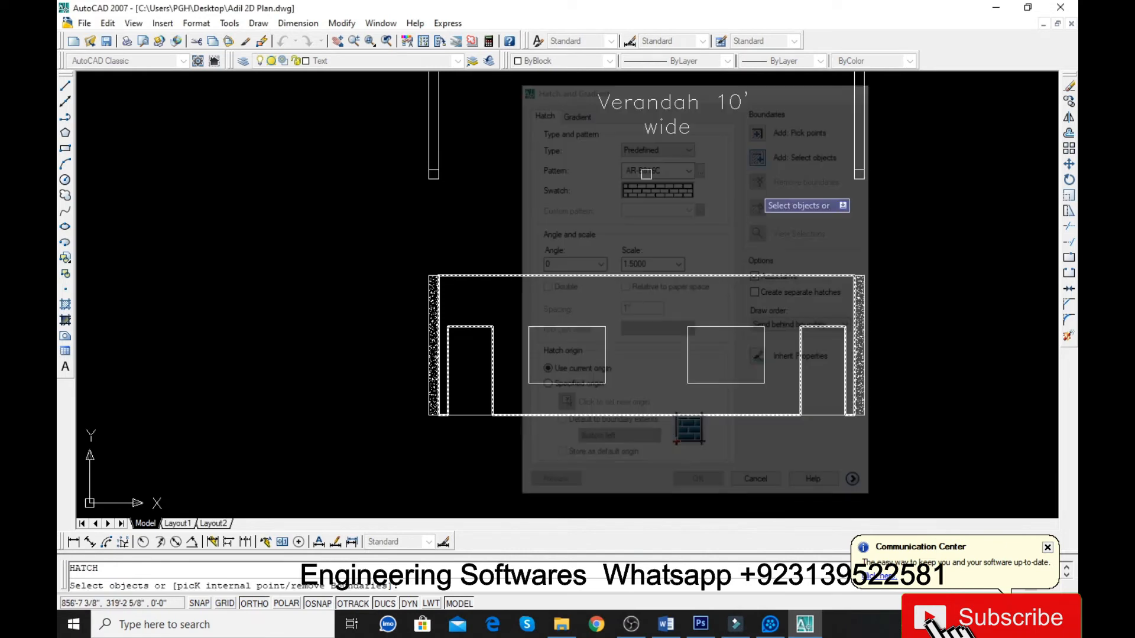
{"action": "left_click", "coordinate": [663, 284]}
{"action": "key", "text": "Return"}
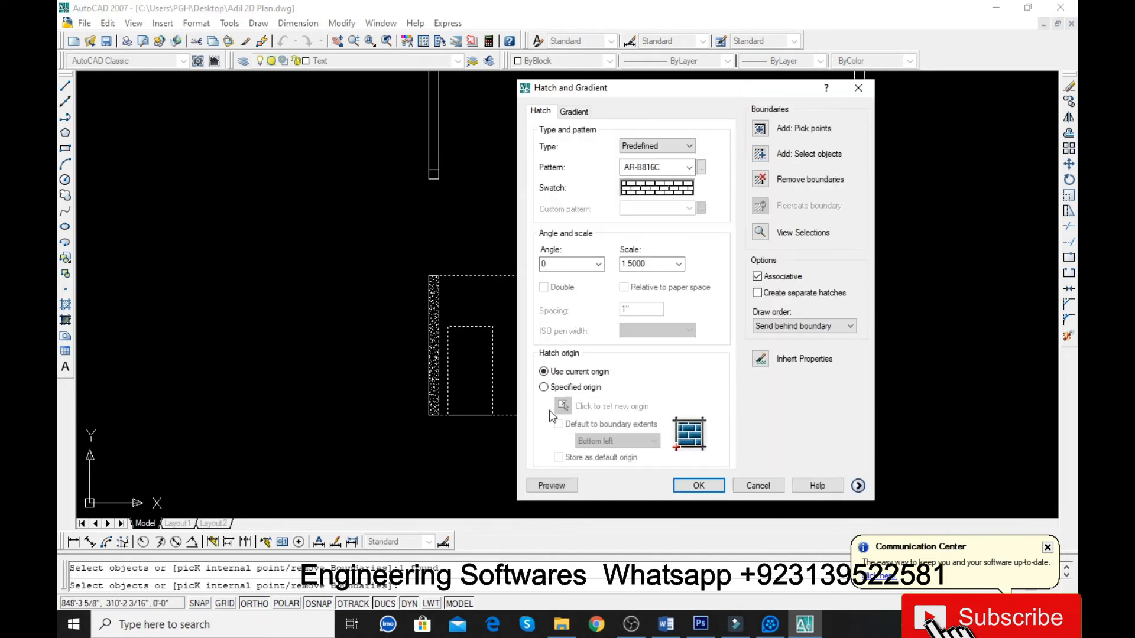
{"action": "left_click", "coordinate": [549, 486]}
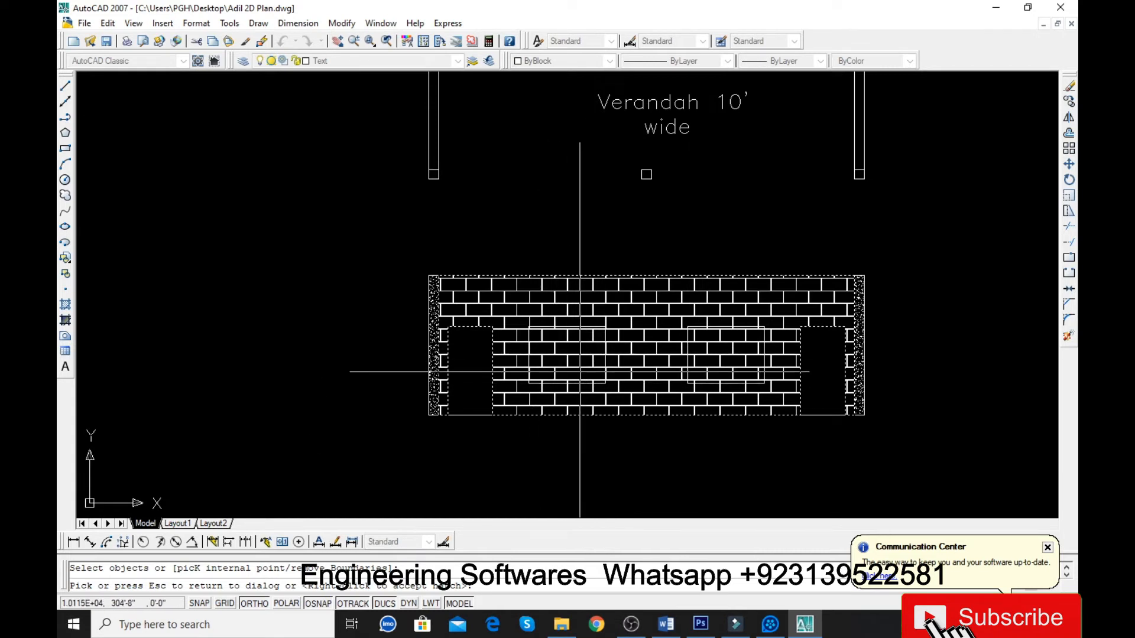
{"action": "left_click", "coordinate": [580, 372]}
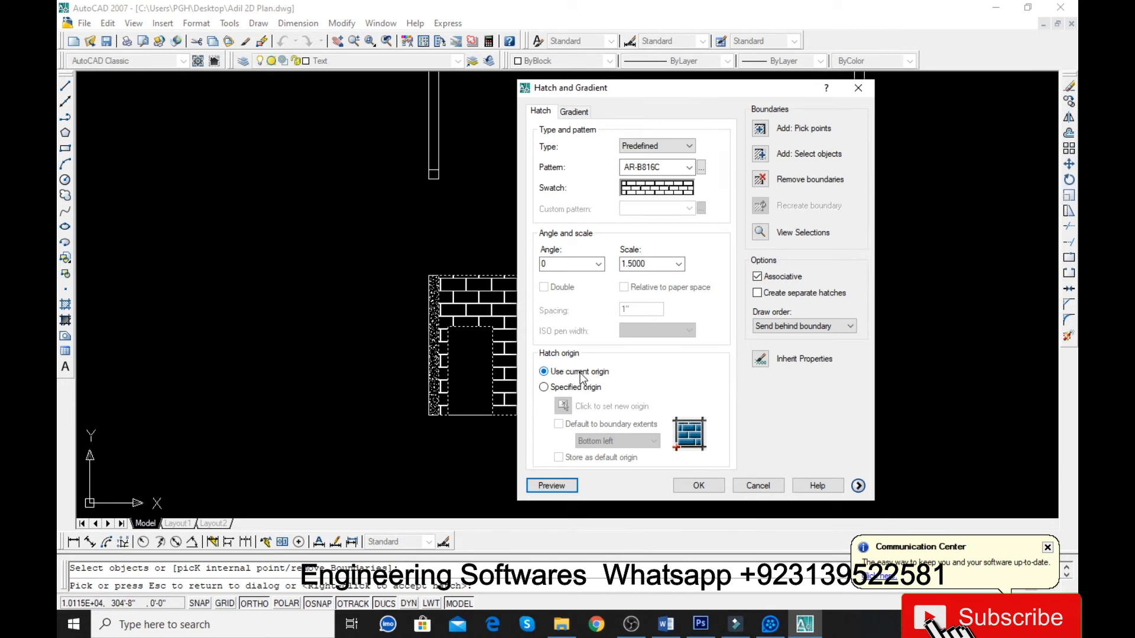
{"action": "key", "text": "Escape"}
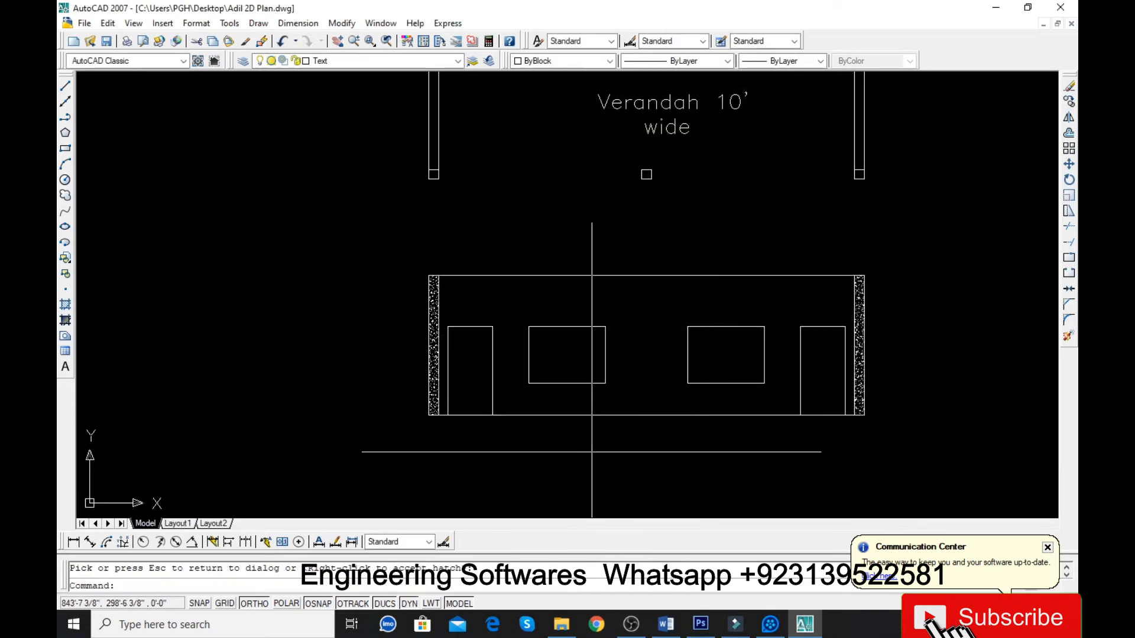
{"action": "left_click", "coordinate": [563, 324]}
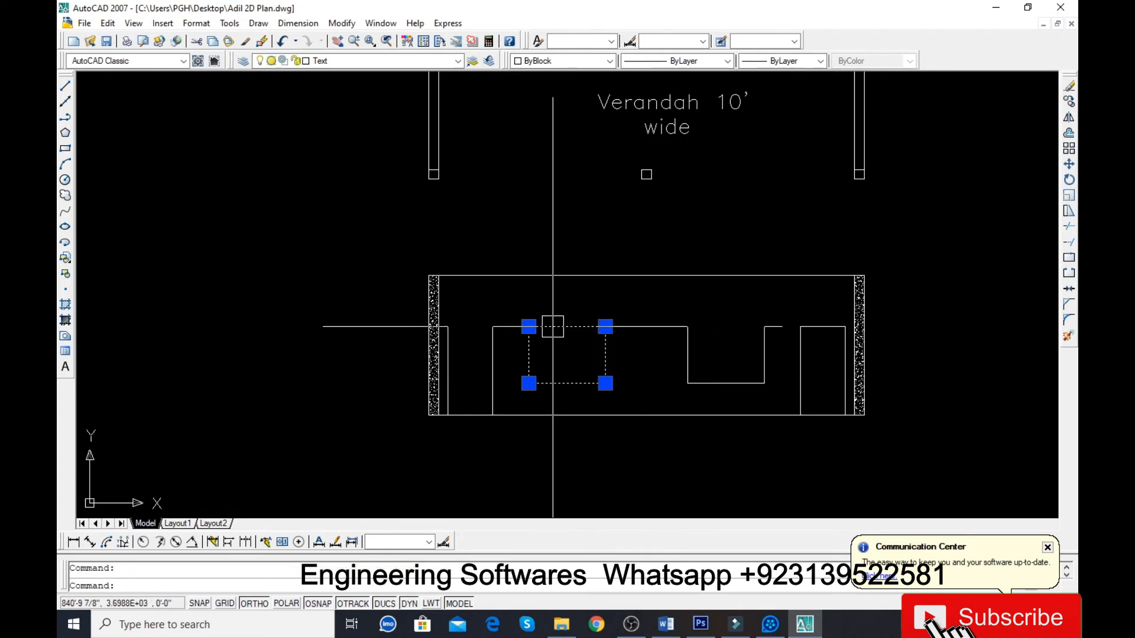
{"action": "key", "text": "Escape"}
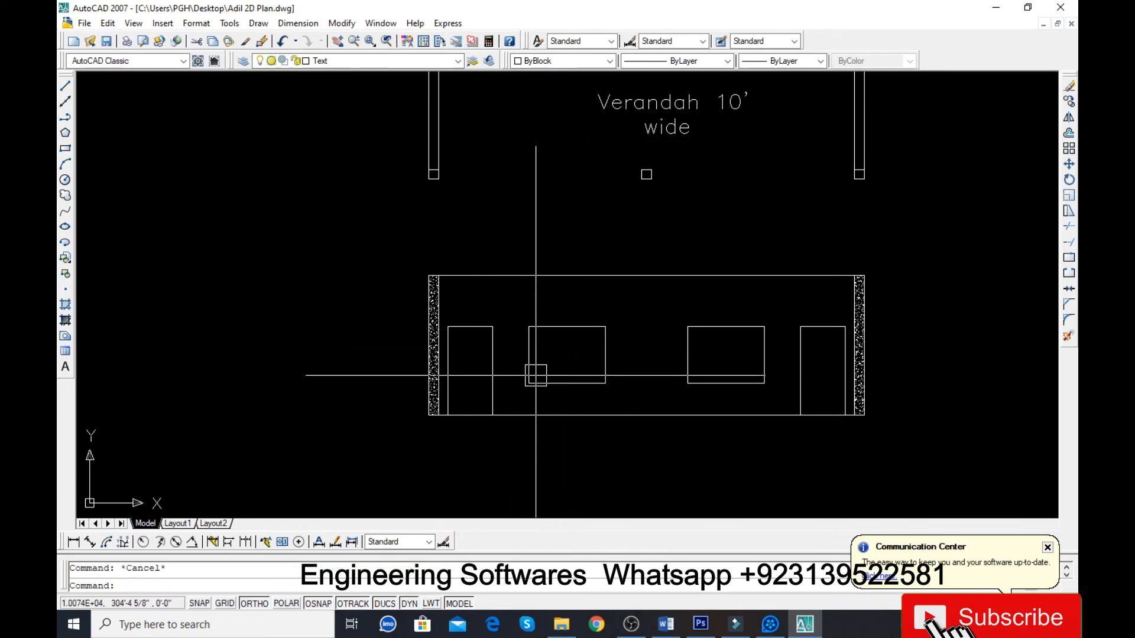
{"action": "scroll", "coordinate": [536, 374], "scroll_direction": "up", "scroll_amount": 2}
{"action": "scroll", "coordinate": [414, 307], "scroll_direction": "down", "scroll_amount": 2}
{"action": "scroll", "coordinate": [469, 329], "scroll_direction": "up", "scroll_amount": 4}
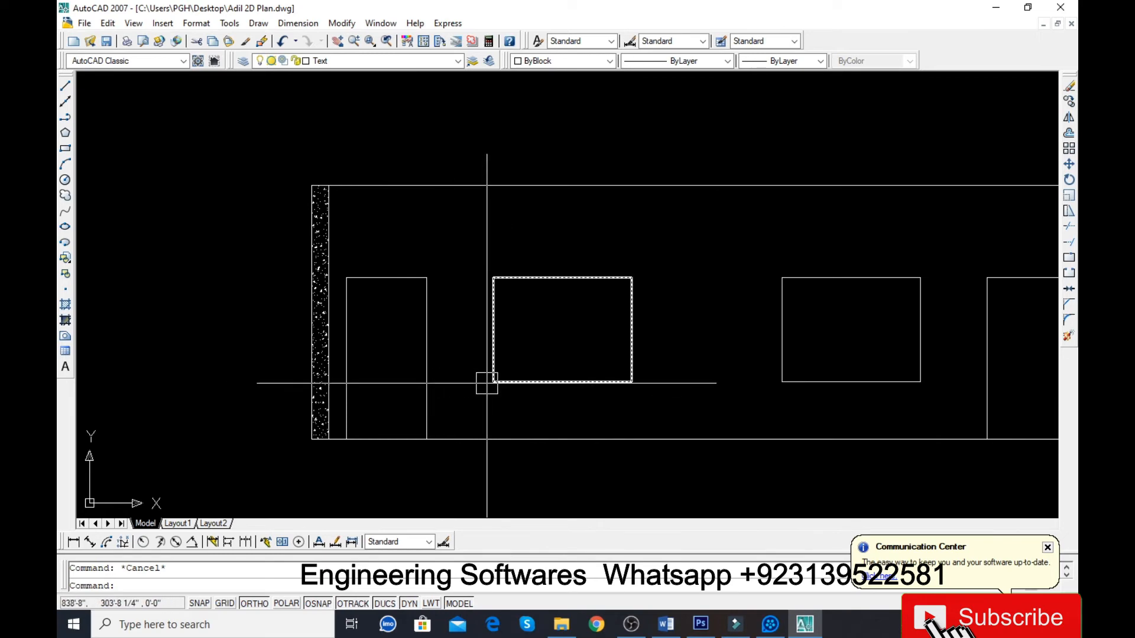
{"action": "key", "text": "Escape"}
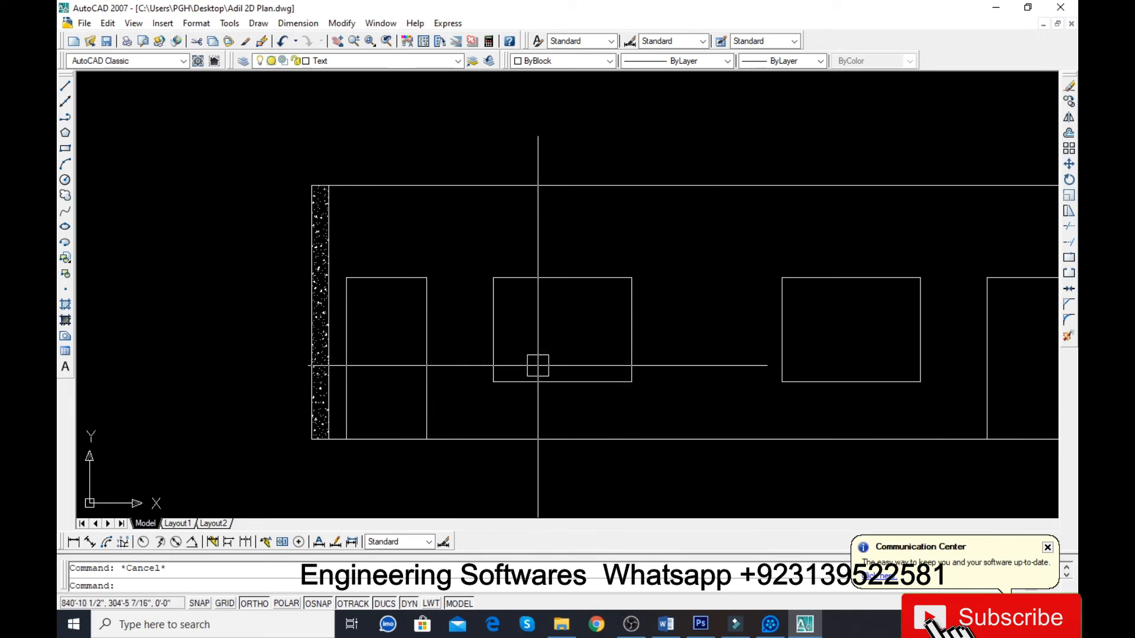
Create closed polyline boundaries from internal points in the two windows of the elevation.
{"action": "type", "text": "bo"}
{"action": "key", "text": "Return"}
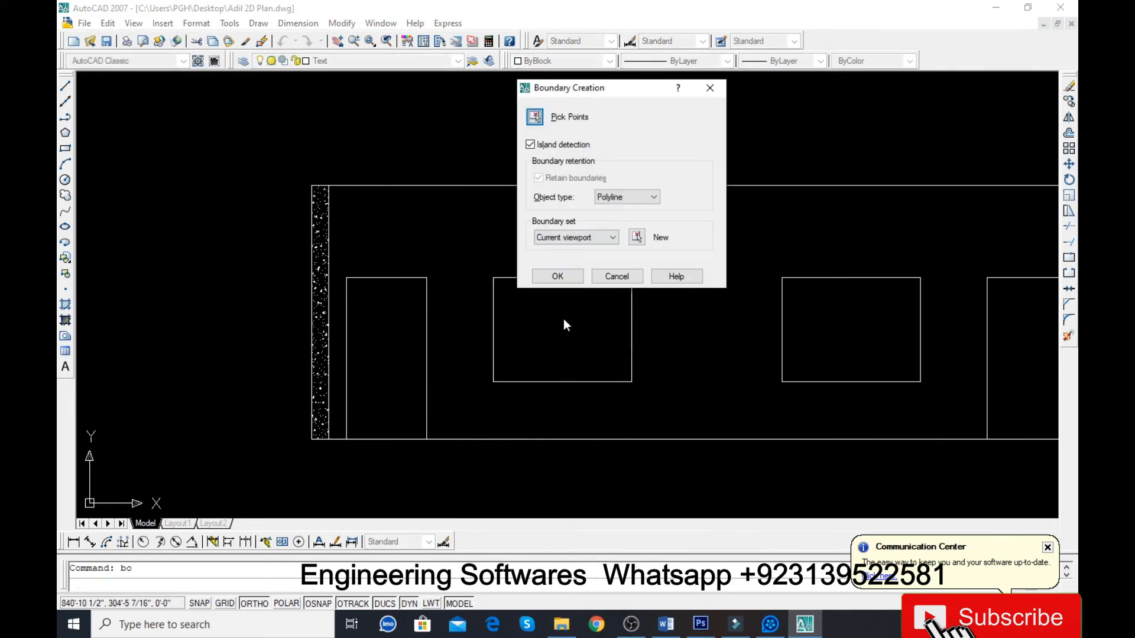
{"action": "left_click", "coordinate": [535, 117]}
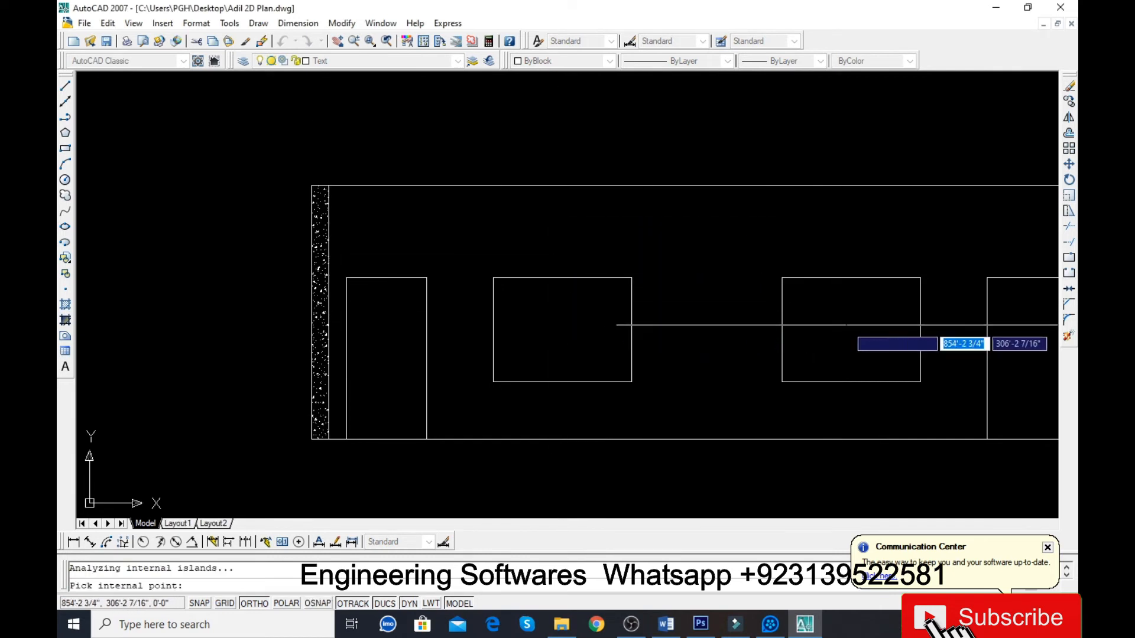
{"action": "key", "text": "Return"}
Fill both window outlines of the elevation with a one-color blue linear gradient, accepting it from the preview.
{"action": "type", "text": "h"}
{"action": "key", "text": "Return"}
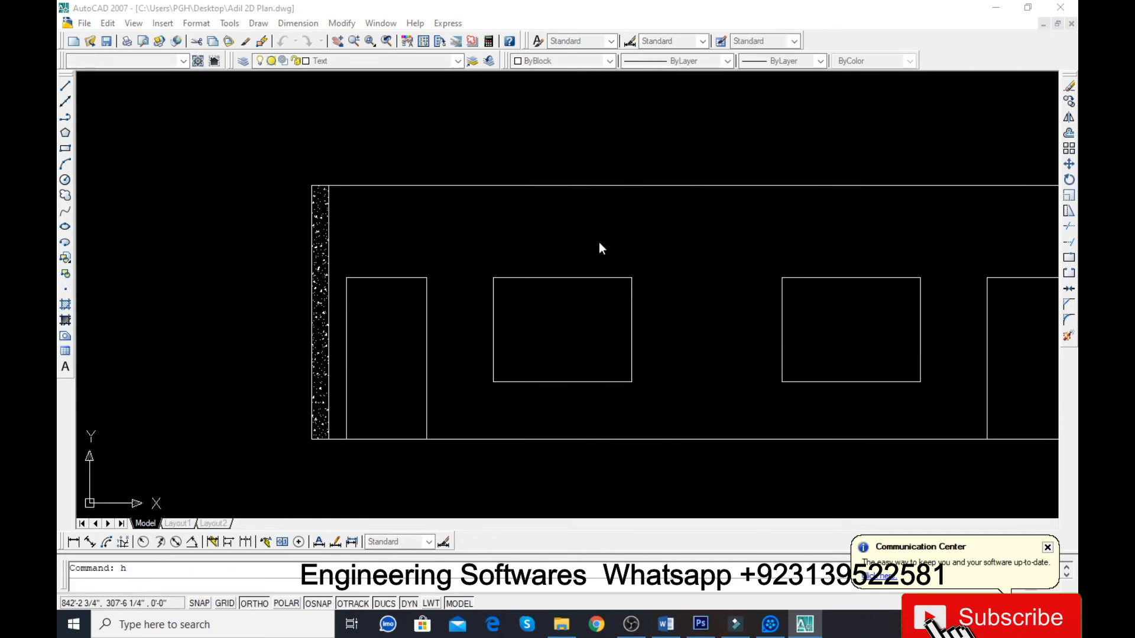
{"action": "left_click", "coordinate": [574, 112]}
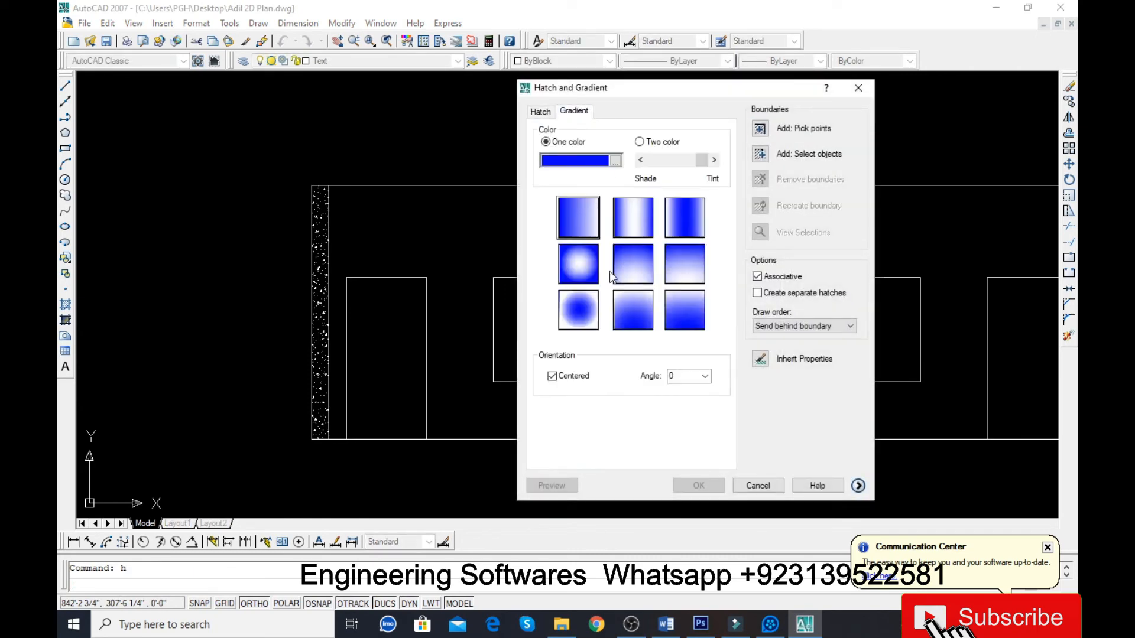
{"action": "left_click", "coordinate": [774, 155]}
{"action": "left_click", "coordinate": [632, 293]}
{"action": "left_click", "coordinate": [774, 305]}
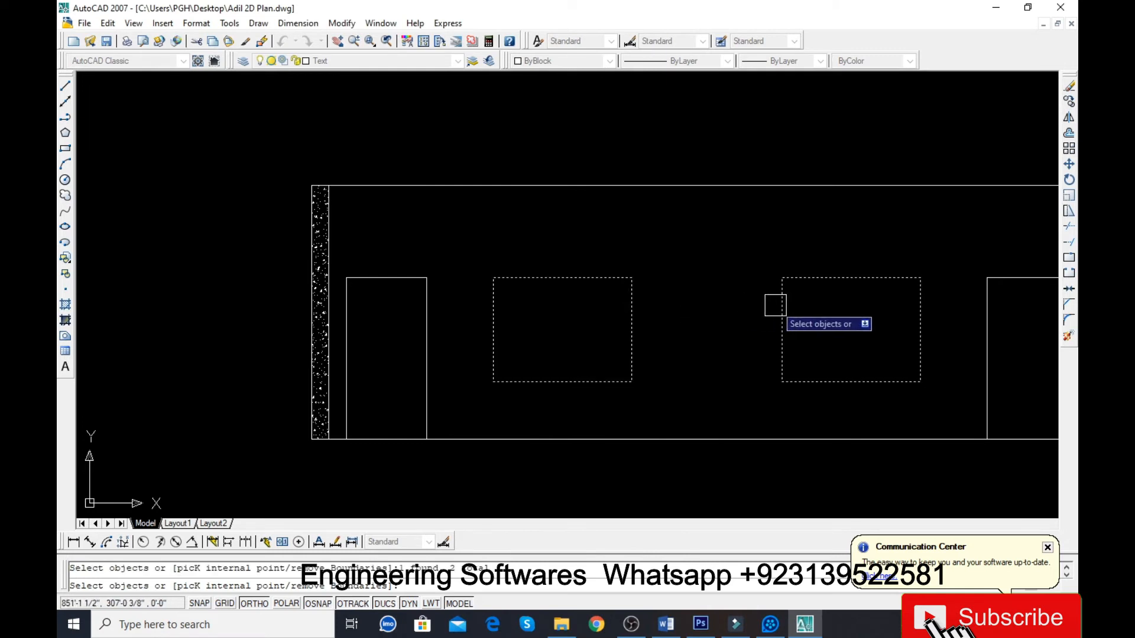
{"action": "key", "text": "Return"}
{"action": "left_click", "coordinate": [551, 485]}
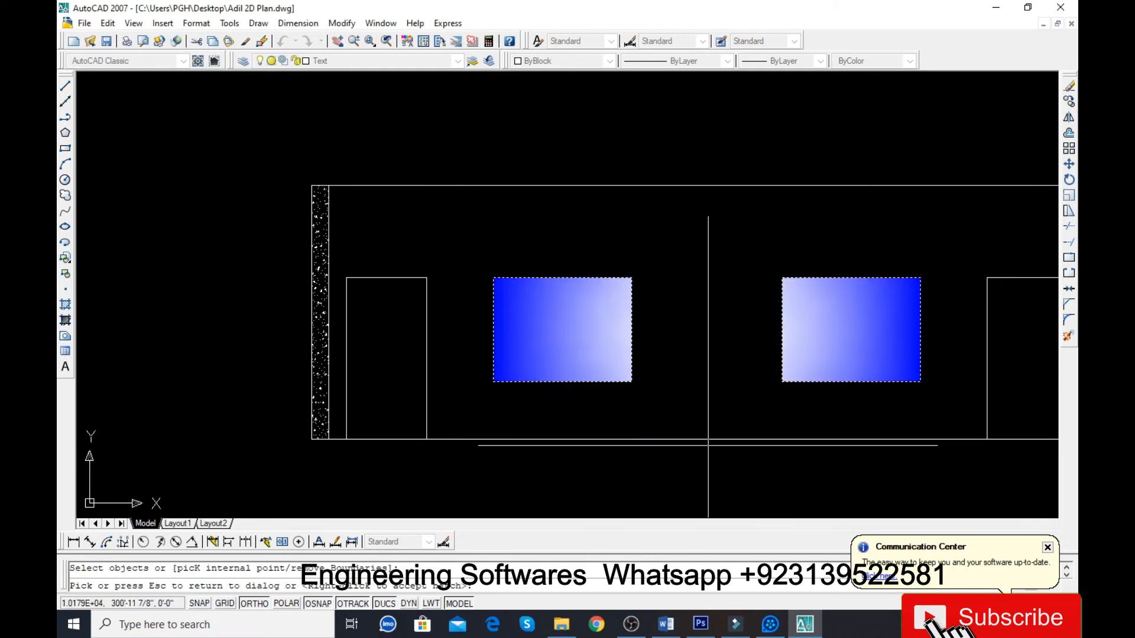
{"action": "right_click", "coordinate": [634, 330]}
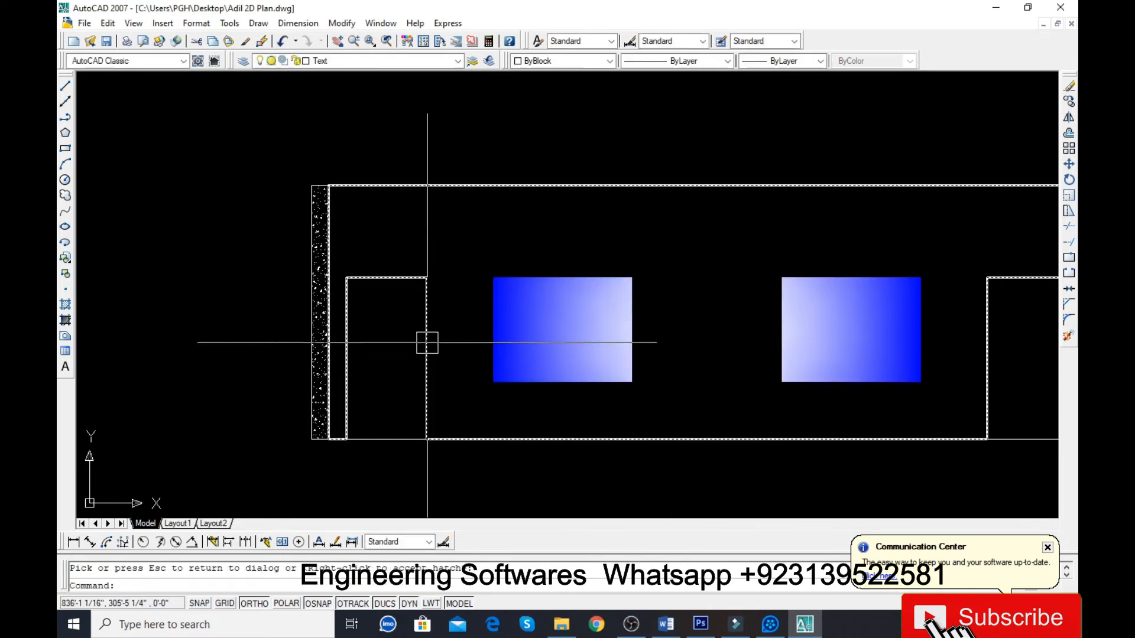
{"action": "key", "text": "Return"}
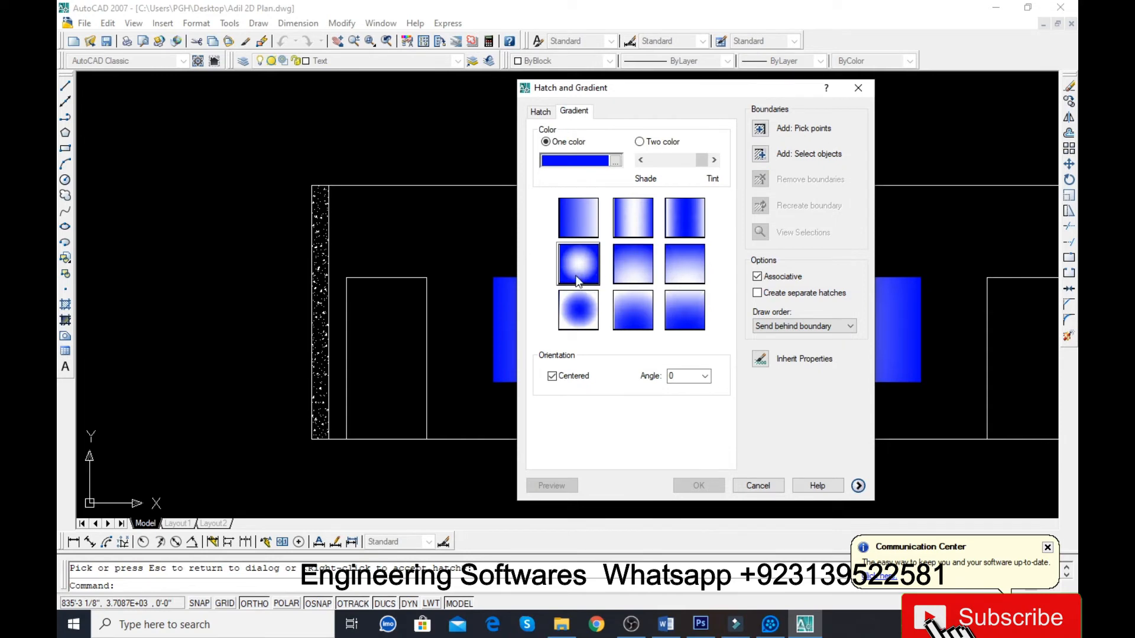
{"action": "left_click", "coordinate": [770, 155]}
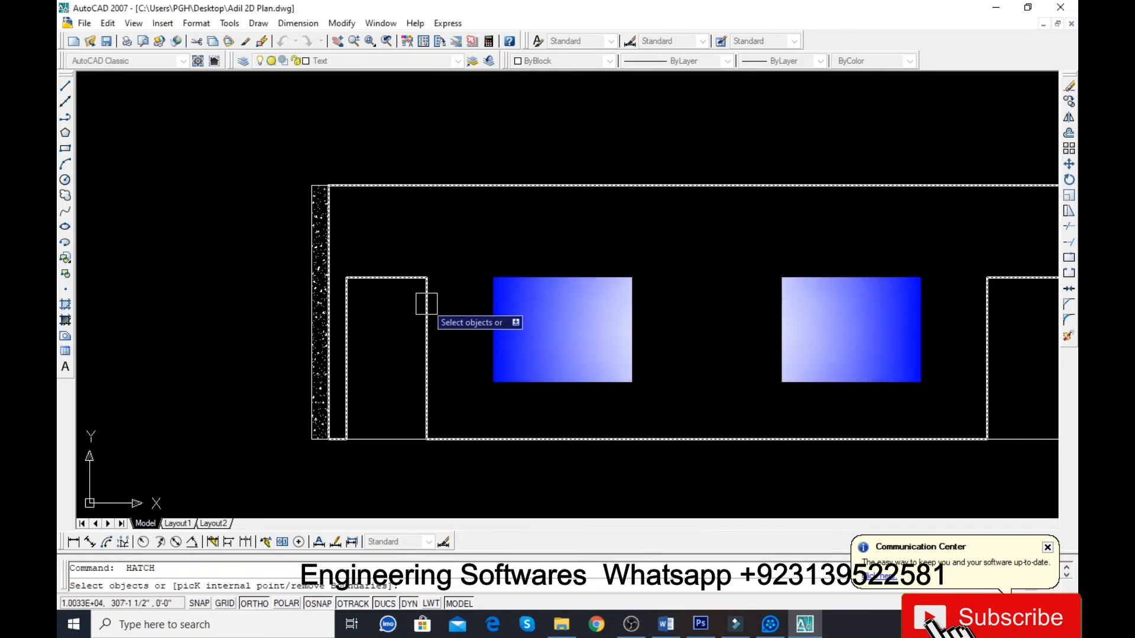
{"action": "left_click", "coordinate": [425, 299]}
{"action": "key", "text": "Escape"}
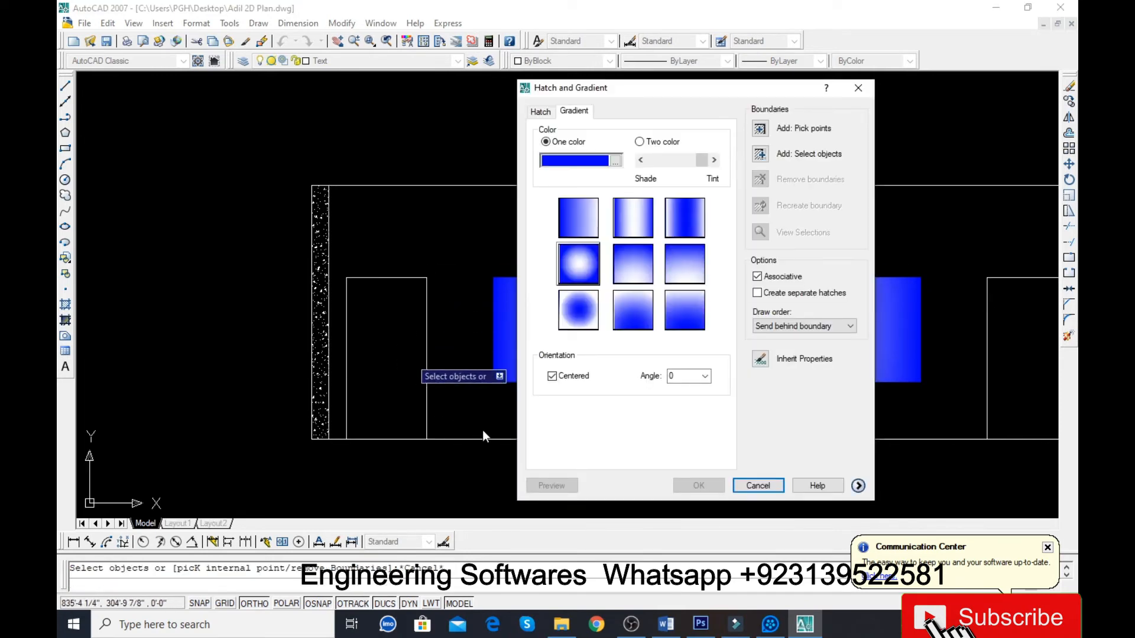
{"action": "key", "text": "Escape"}
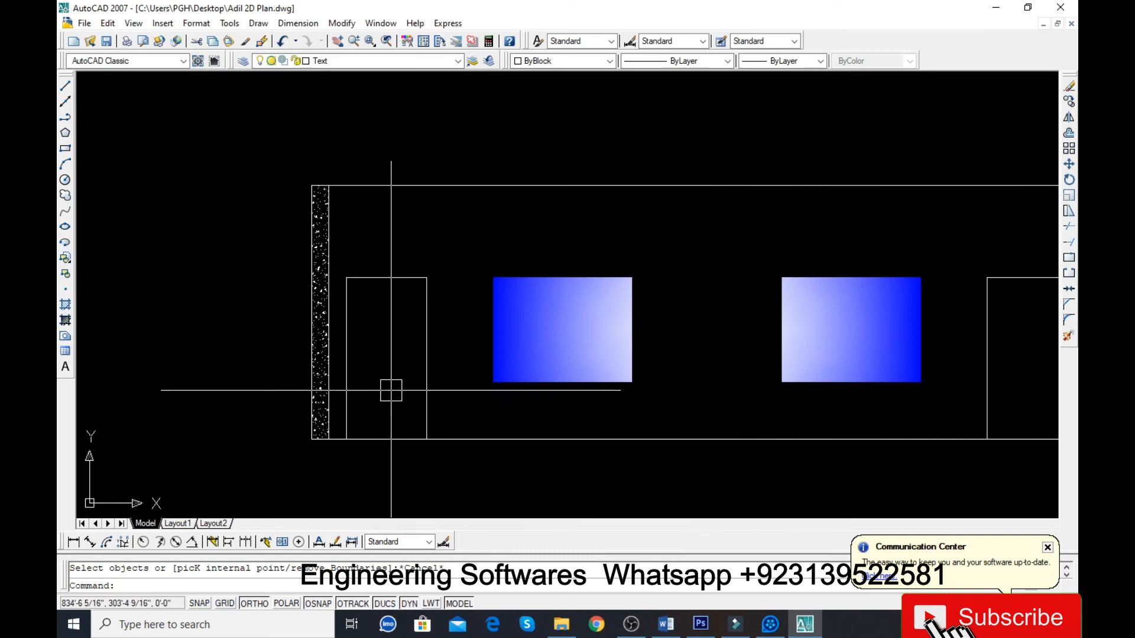
Start a new hatch for the elevation's wall face and choose the AR-B816C pattern.
{"action": "type", "text": "h"}
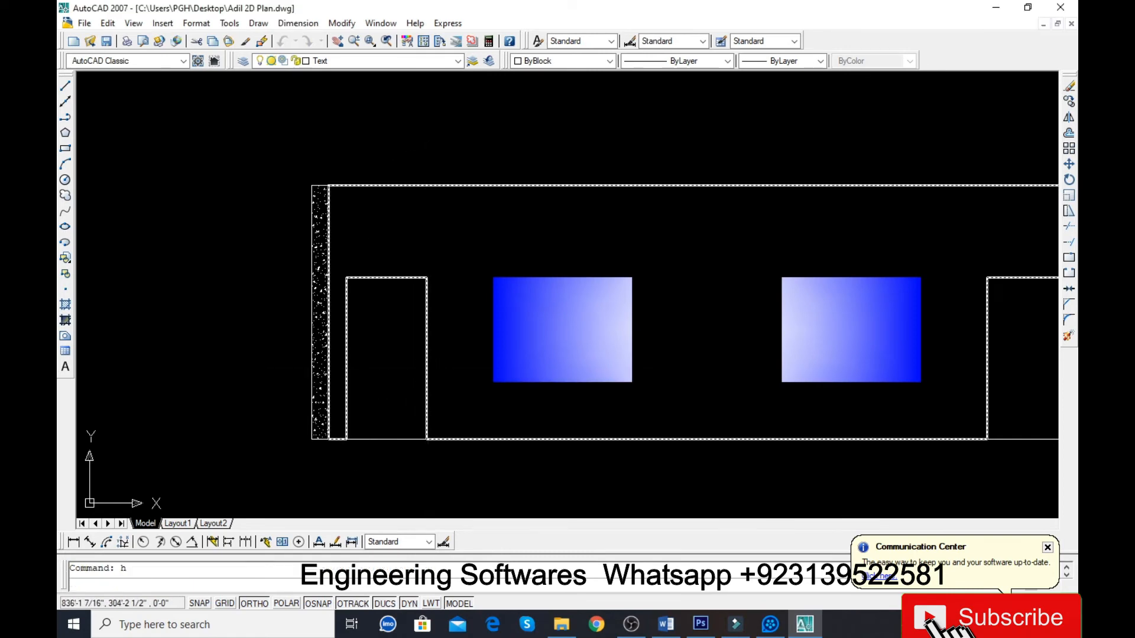
{"action": "key", "text": "Return"}
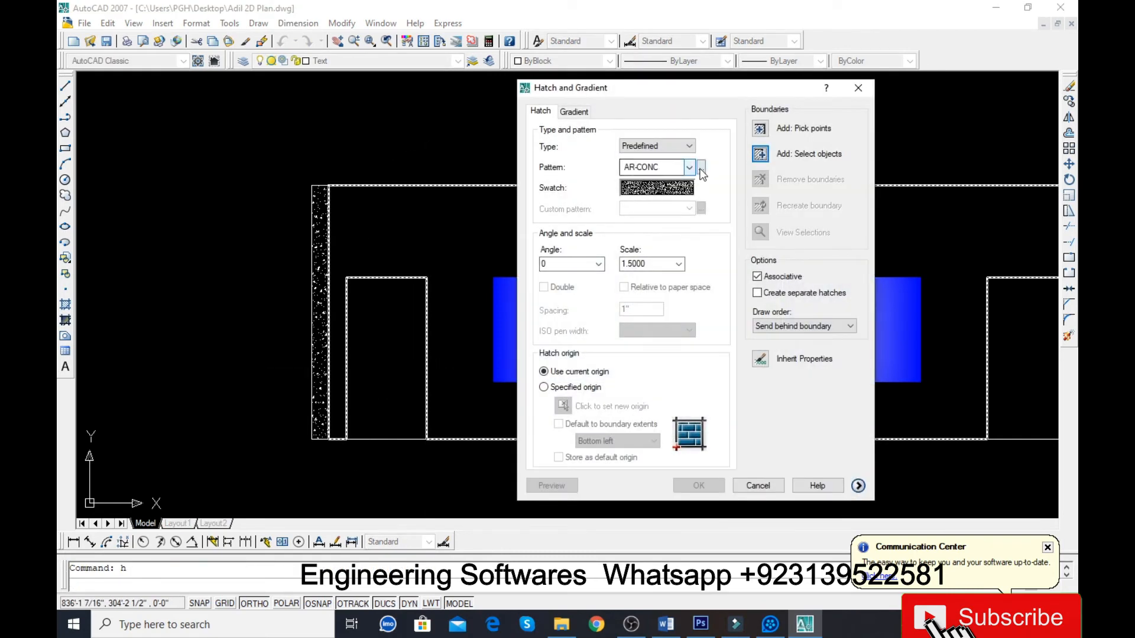
{"action": "left_click", "coordinate": [678, 186]}
{"action": "left_click", "coordinate": [712, 324]}
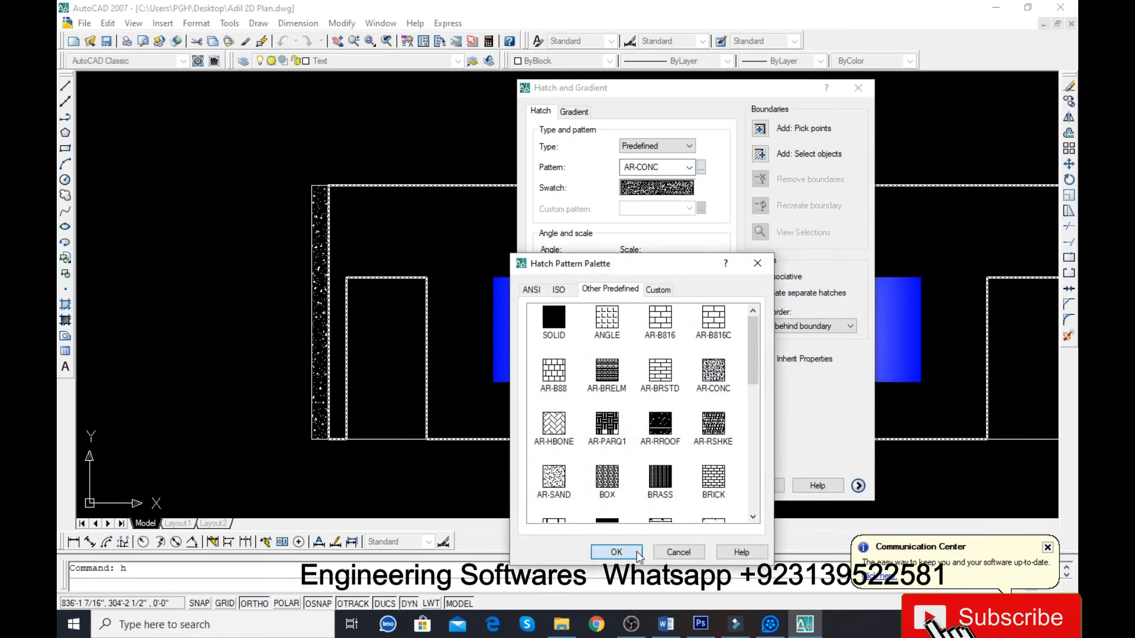